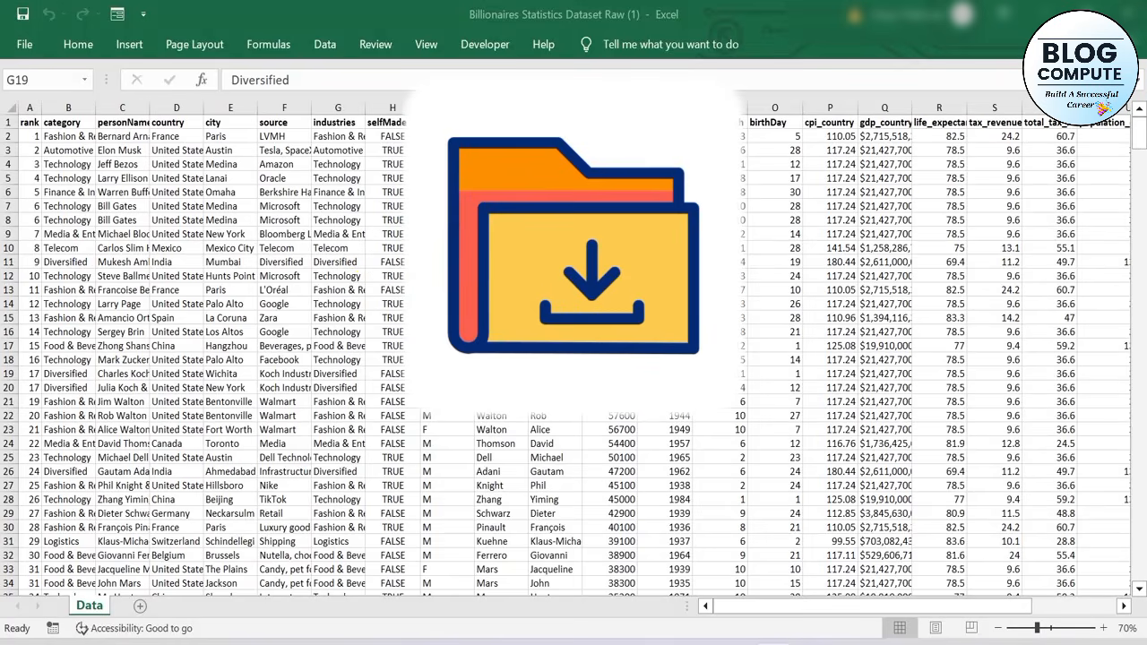
Duplicate the Data sheet and rename the copy as Backup
click(380, 234)
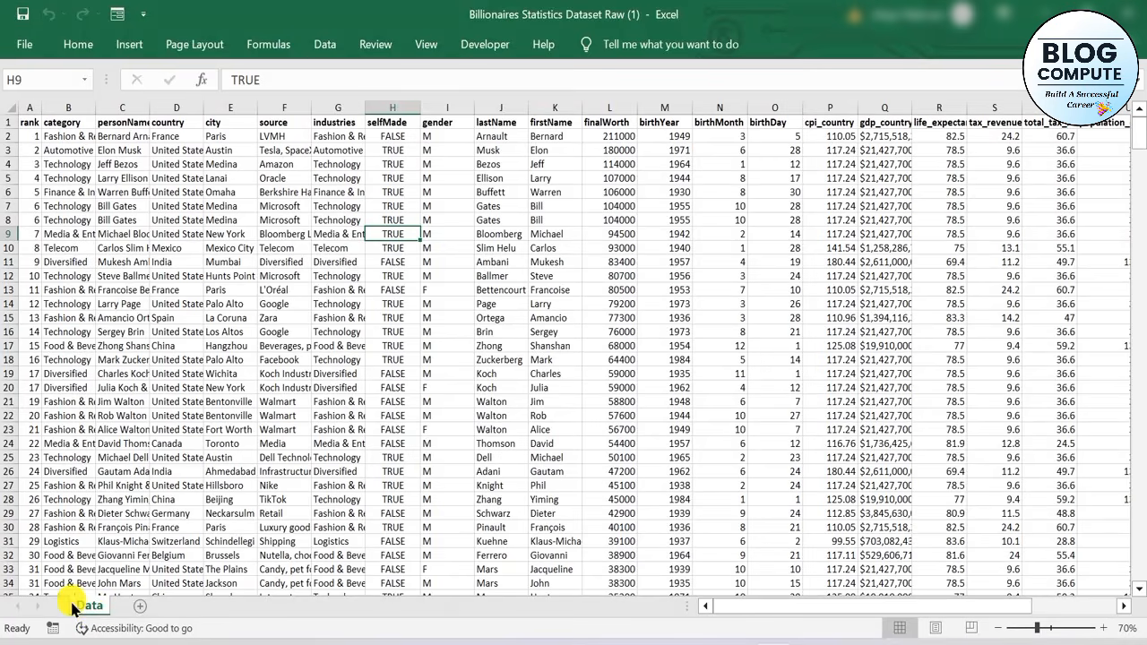
drag(93, 607, 170, 615)
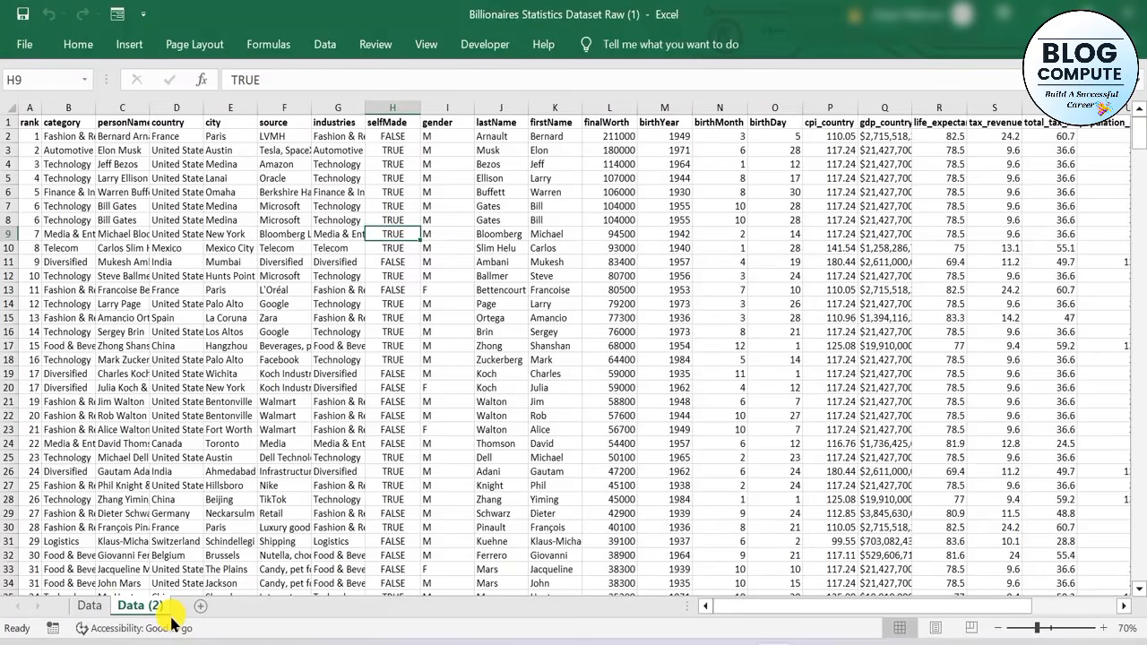
double_click(156, 607)
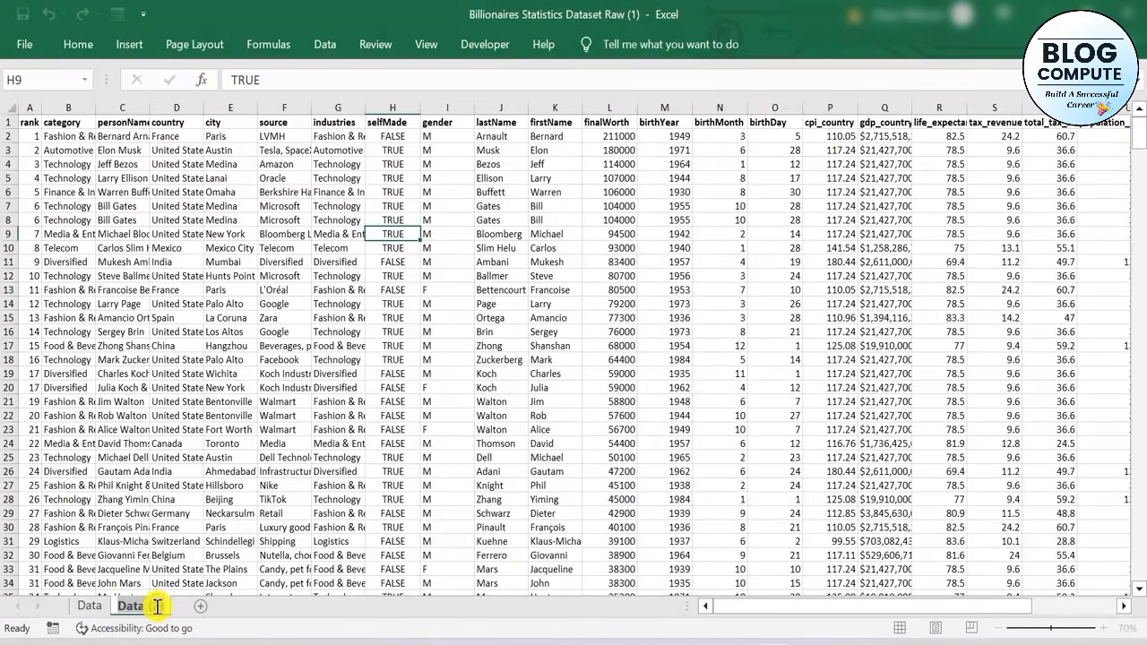
text(Back)
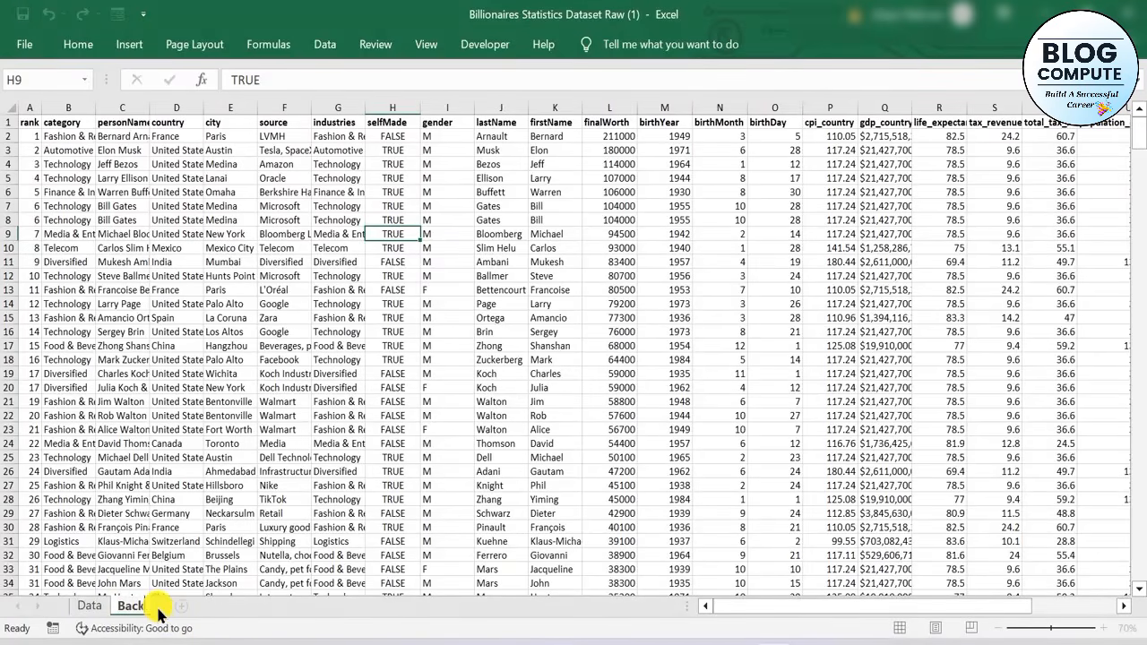
text(up)
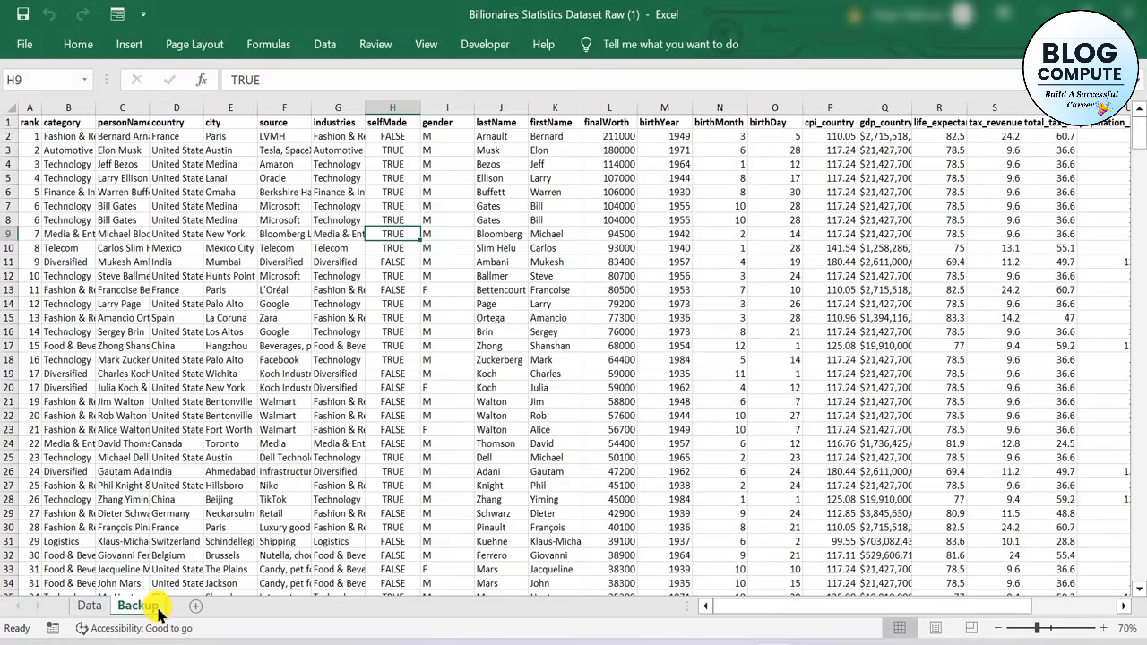
key(Return)
Remove duplicate rows from the entire dataset on the Data sheet, comparing all columns
click(89, 608)
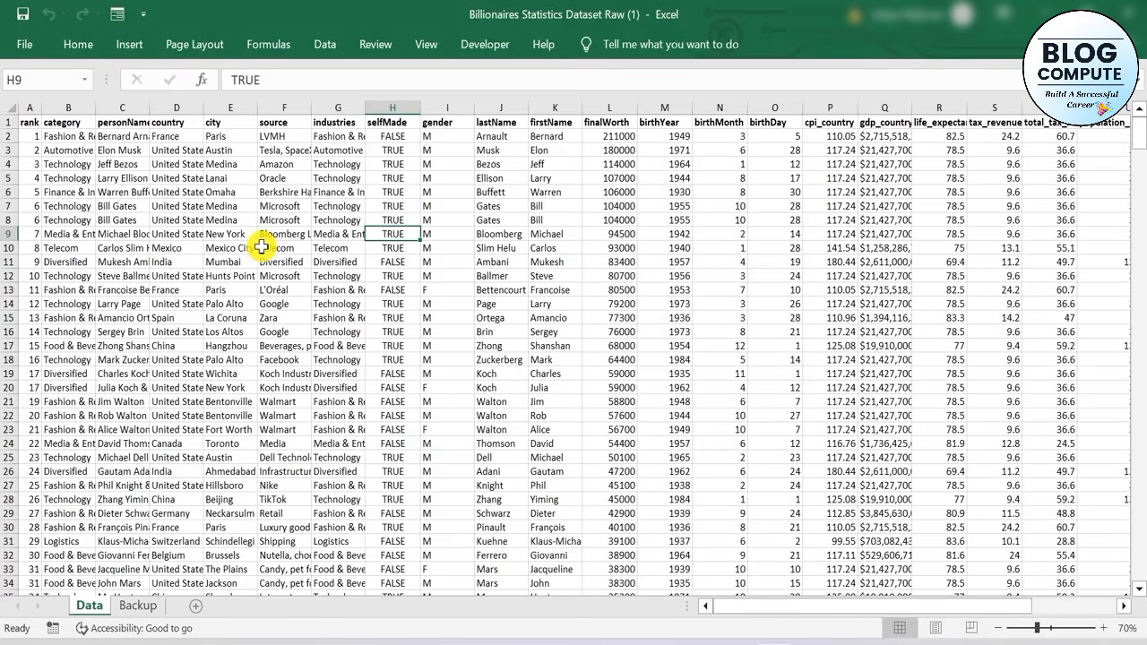
key(ctrl+a)
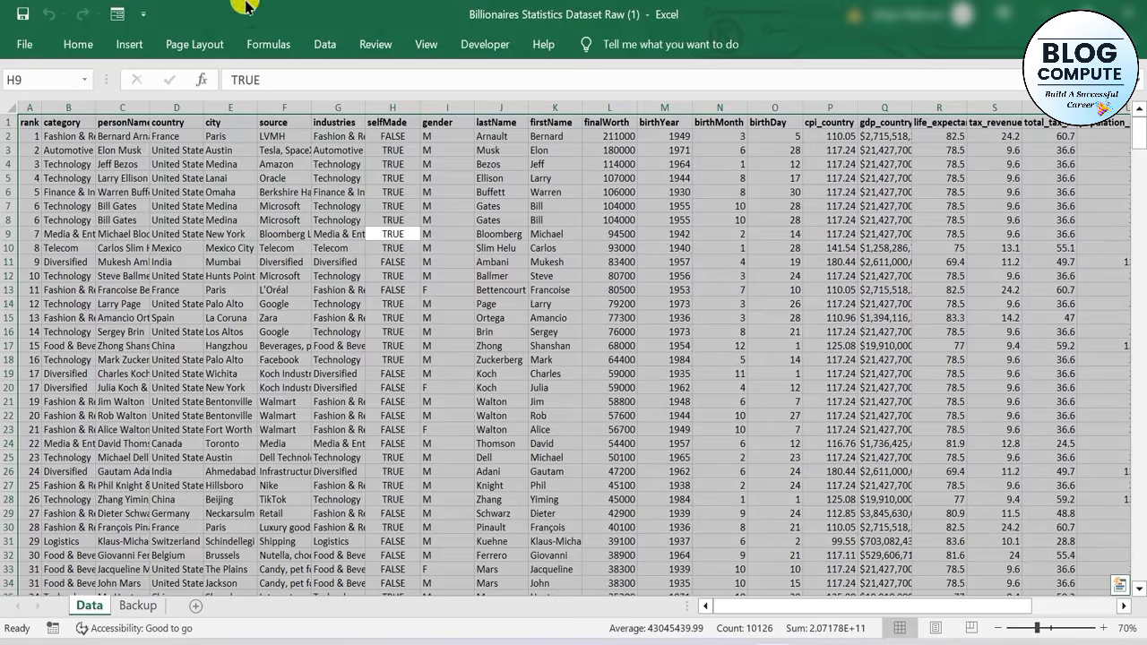
click(324, 47)
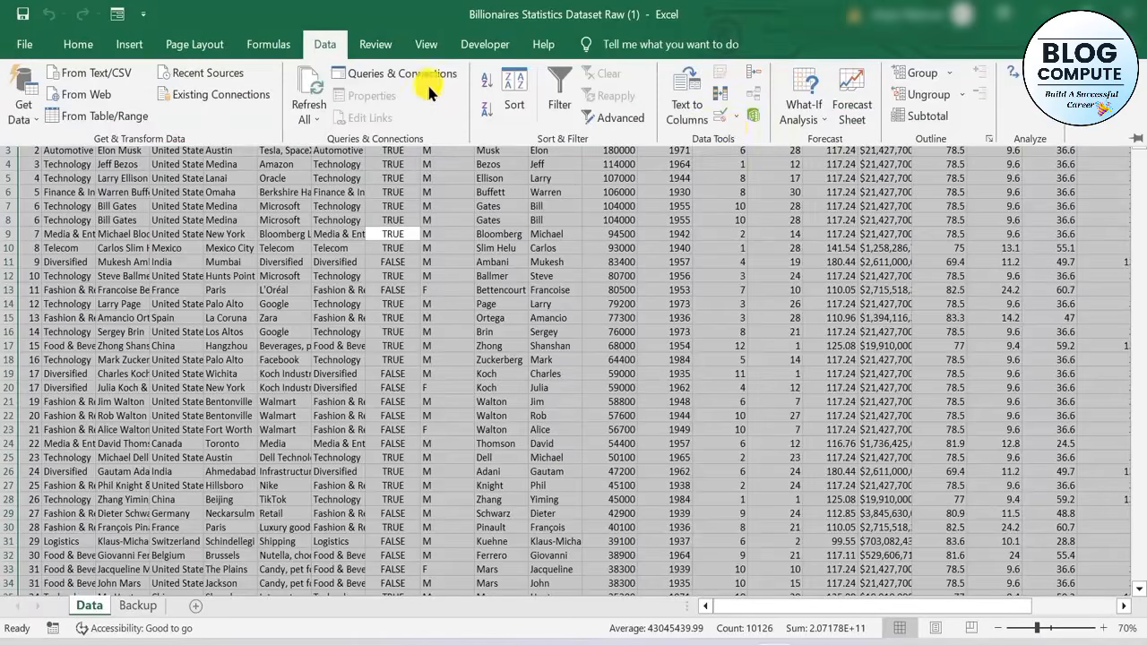
click(724, 97)
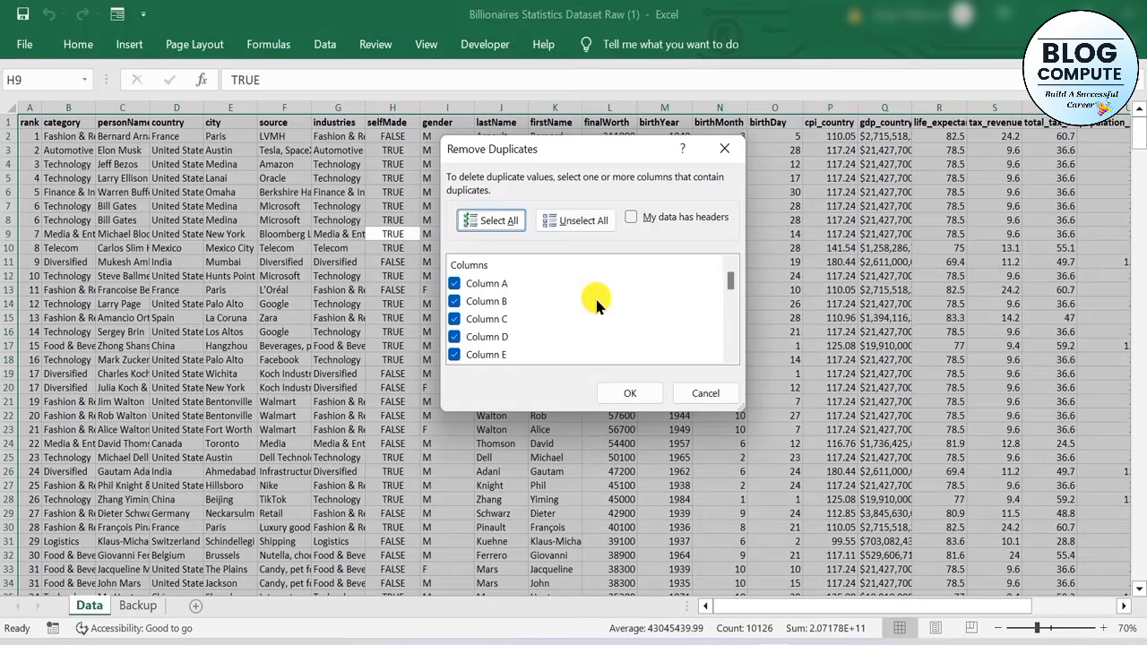
click(630, 392)
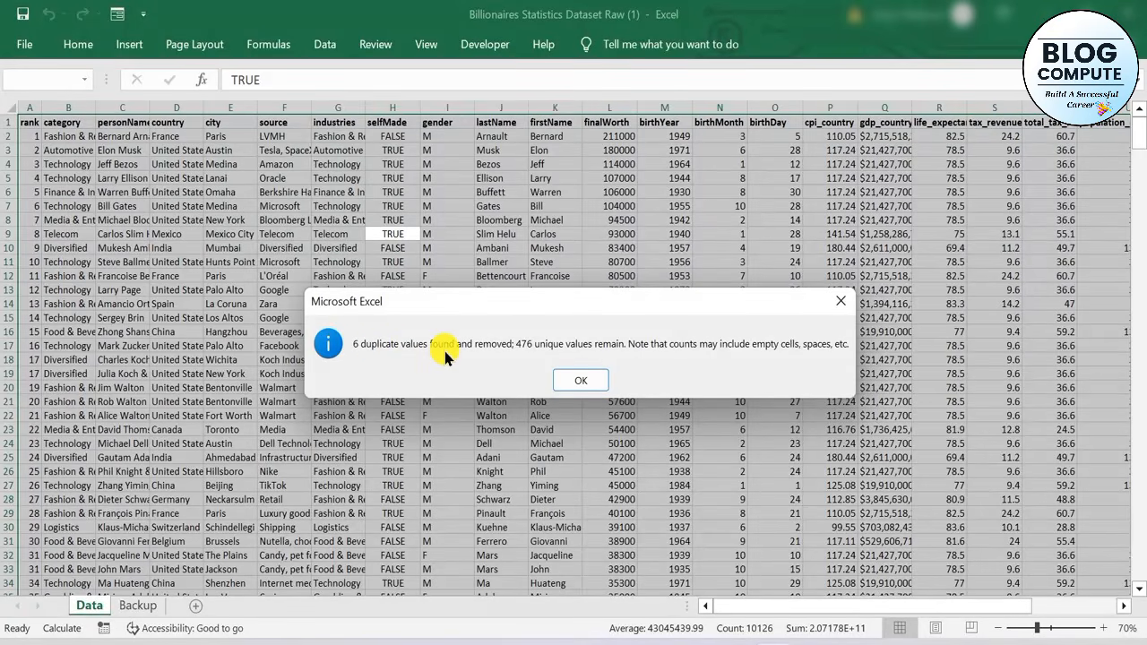
click(592, 380)
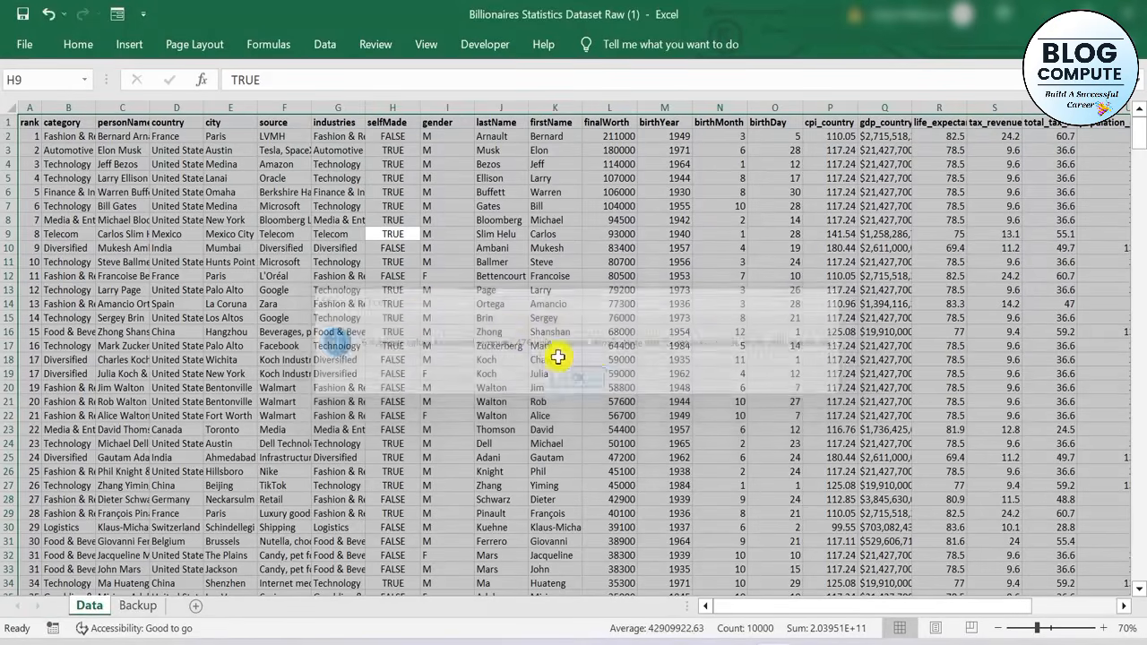
click(423, 313)
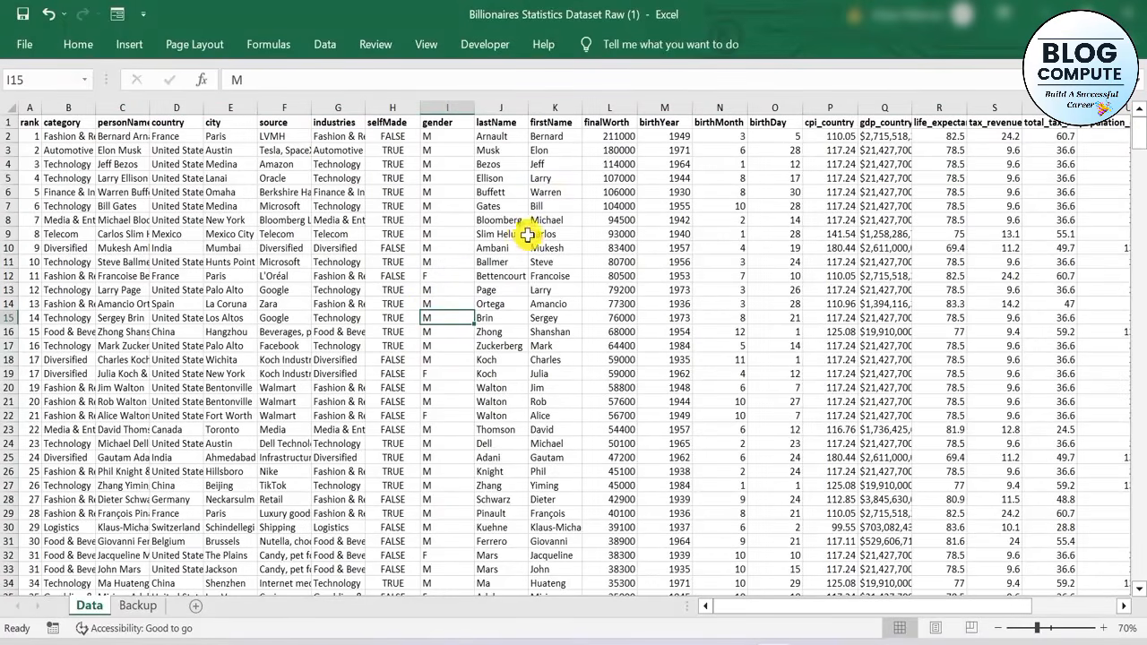
Replace every M with Male in the gender column, from I2 down to the last record
ctrl+scroll(531, 243, up, 2)
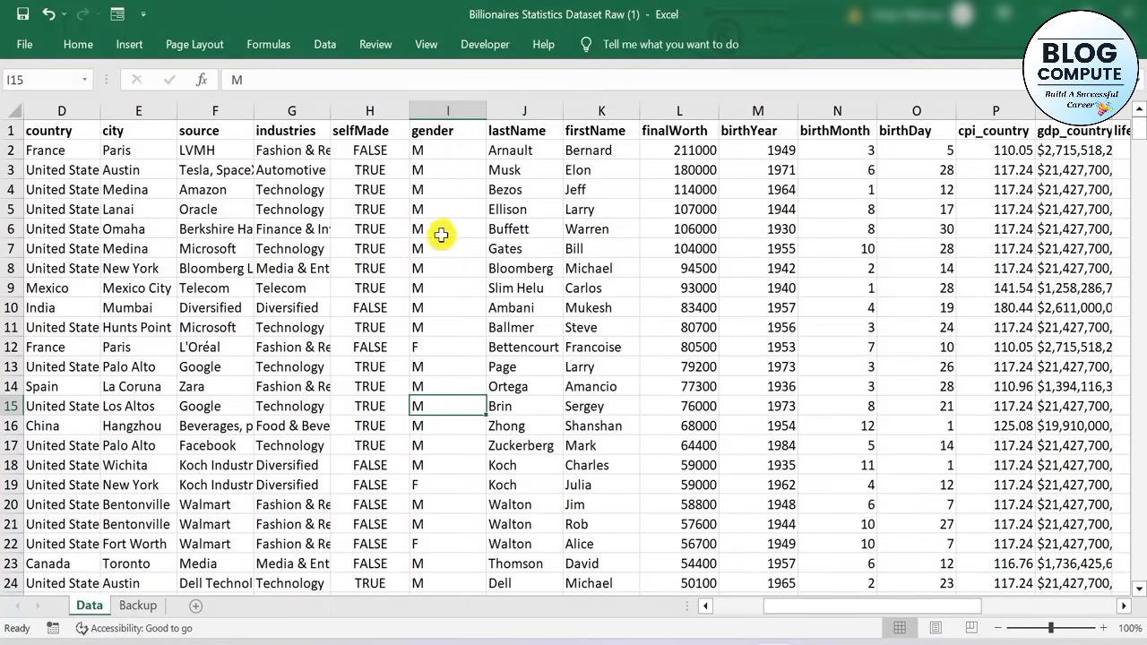
click(439, 153)
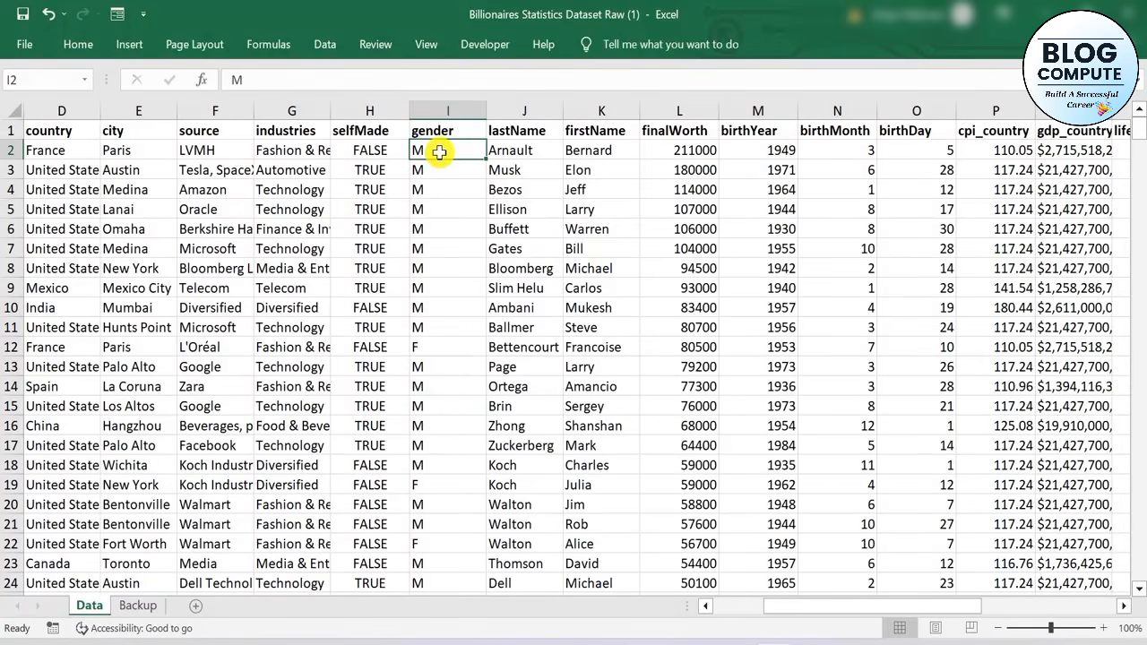
key(ctrl+shift+Down)
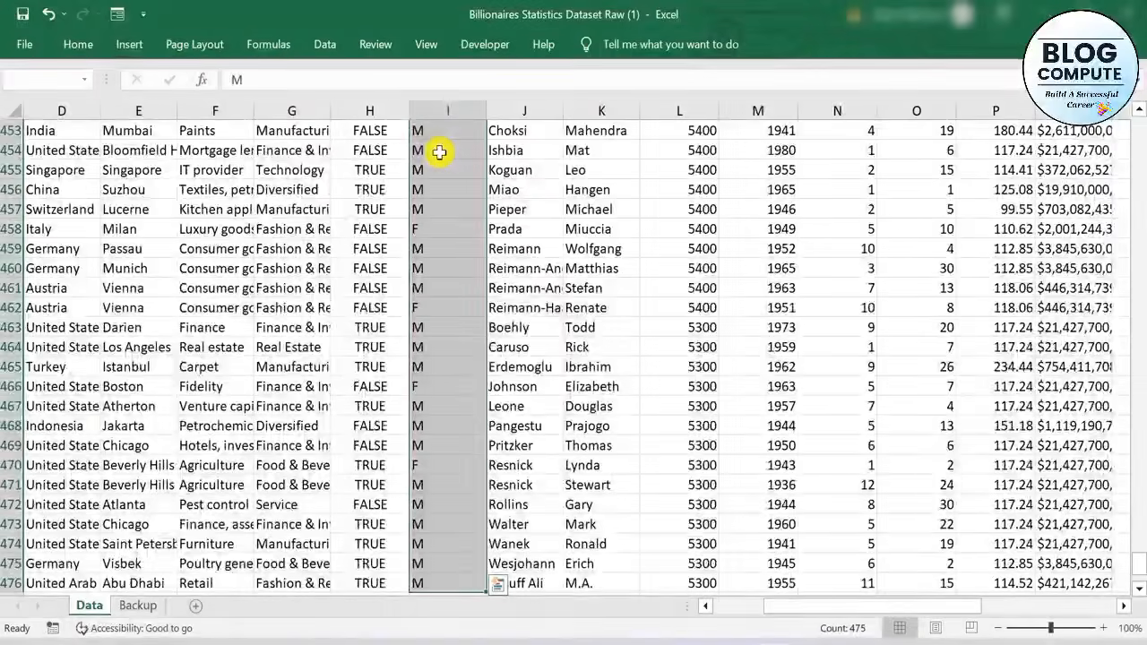
key(ctrl+h)
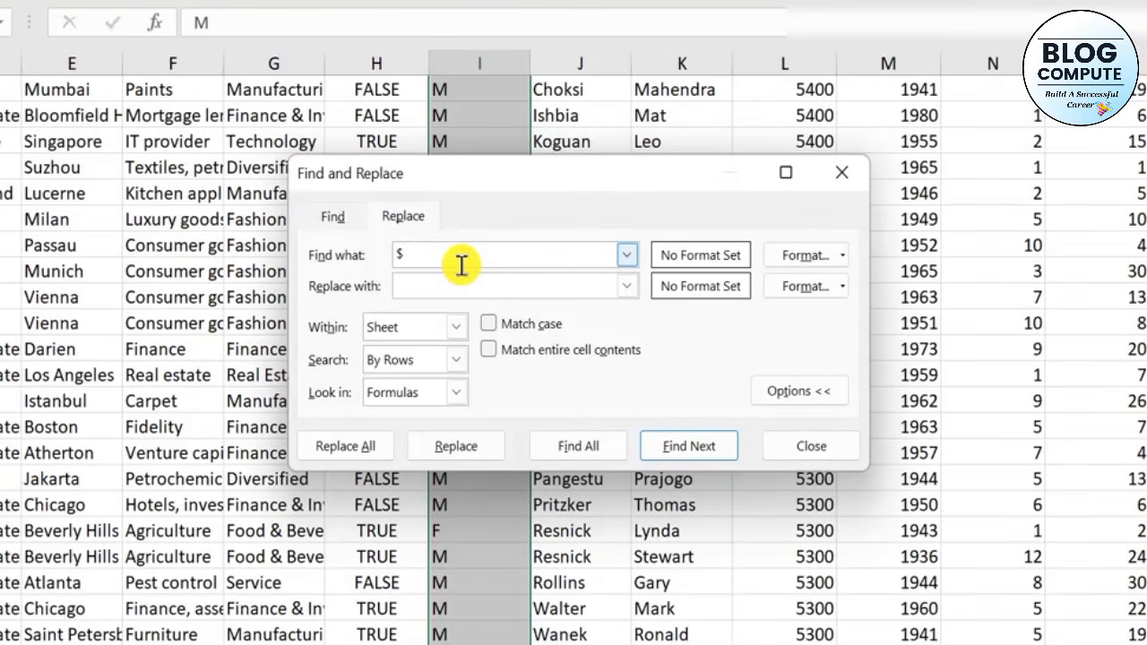
key(BackSpace)
text(M)
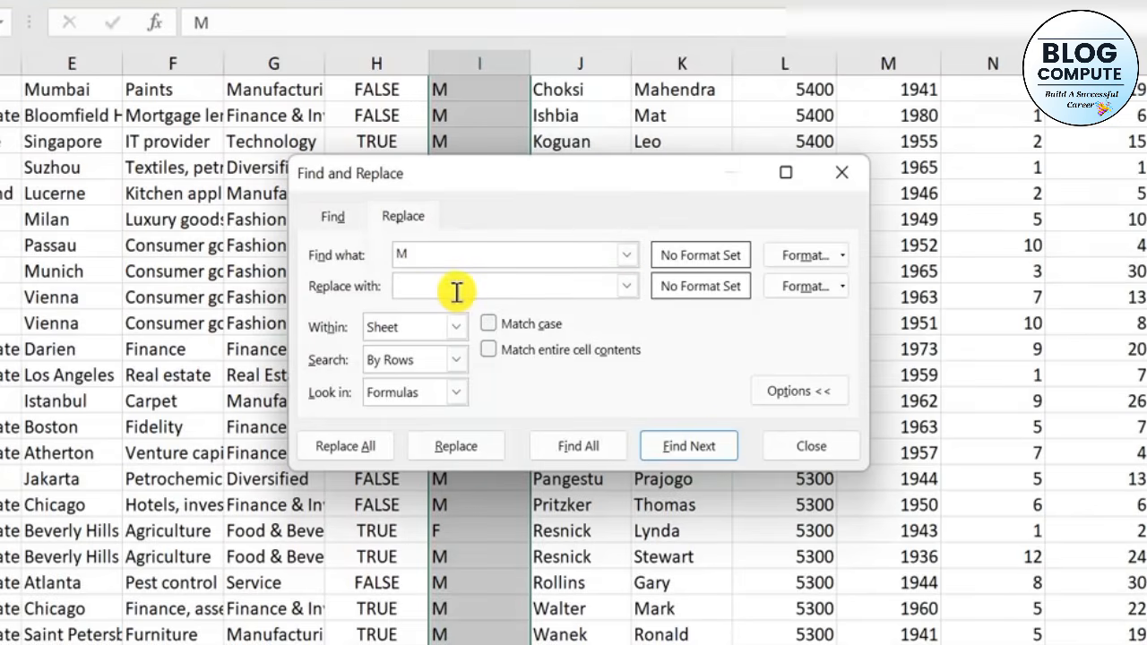
click(456, 290)
text(Male)
click(325, 452)
click(654, 417)
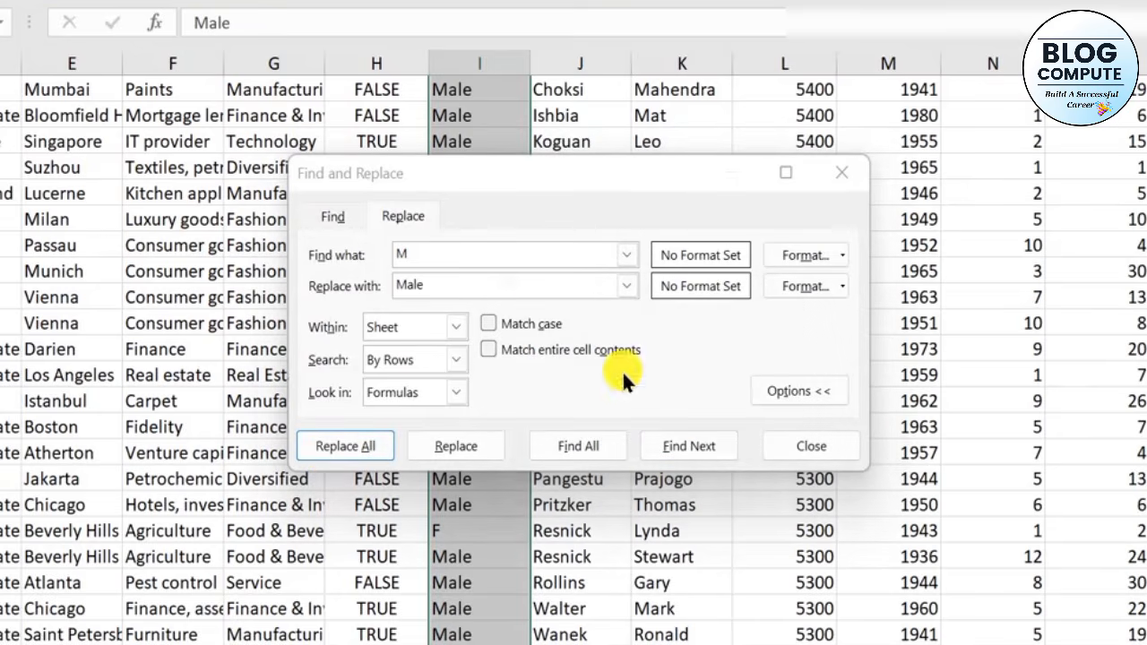
Replace every F with Female in the selected gender column and close Find and Replace
click(482, 257)
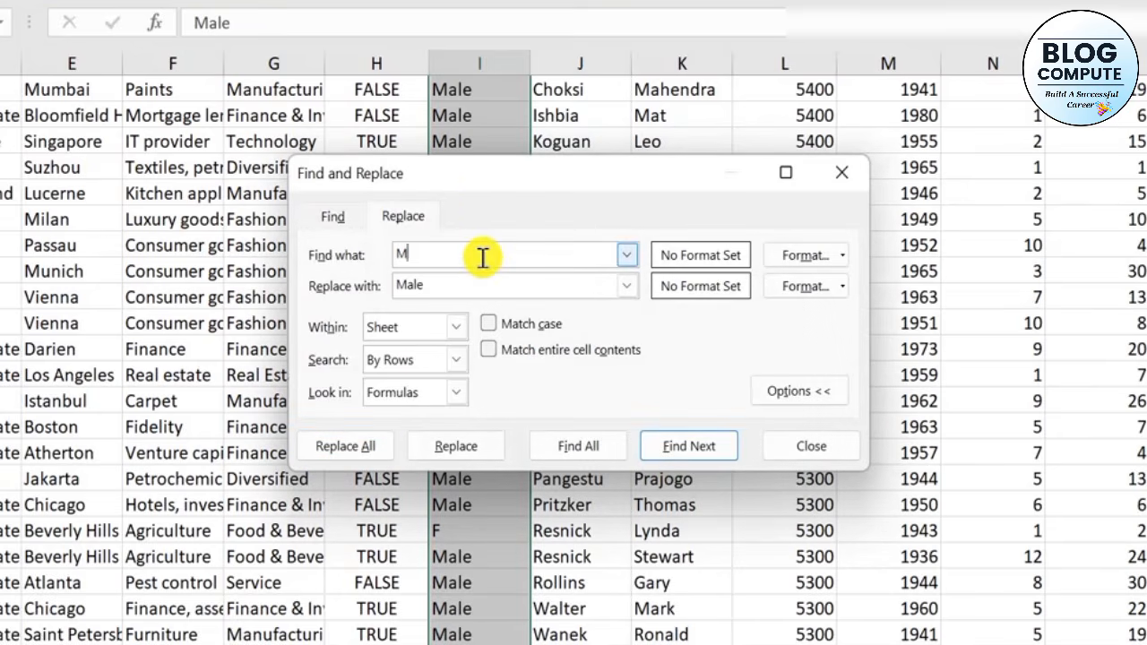
key(BackSpace)
text(F)
click(482, 286)
key(BackSpace)
key(BackSpace)
key(BackSpace)
key(BackSpace)
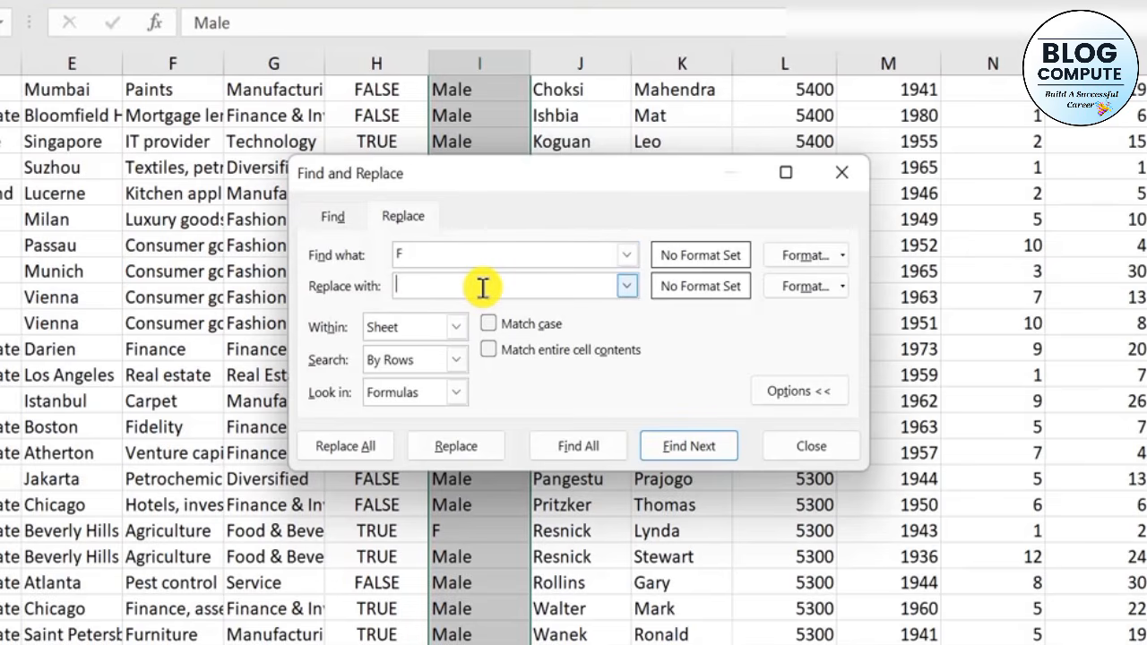
text(Female)
click(314, 445)
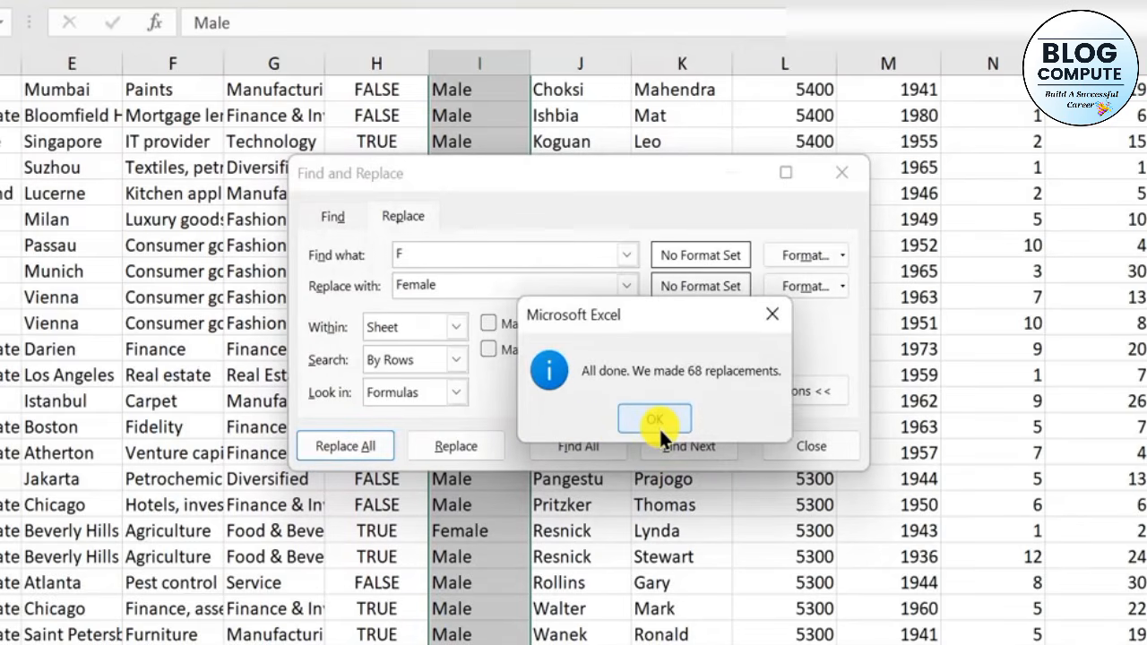
click(655, 419)
click(839, 175)
Enter the header DOB in cell W1, beyond the dataset's last column
scroll(599, 411, up, 10)
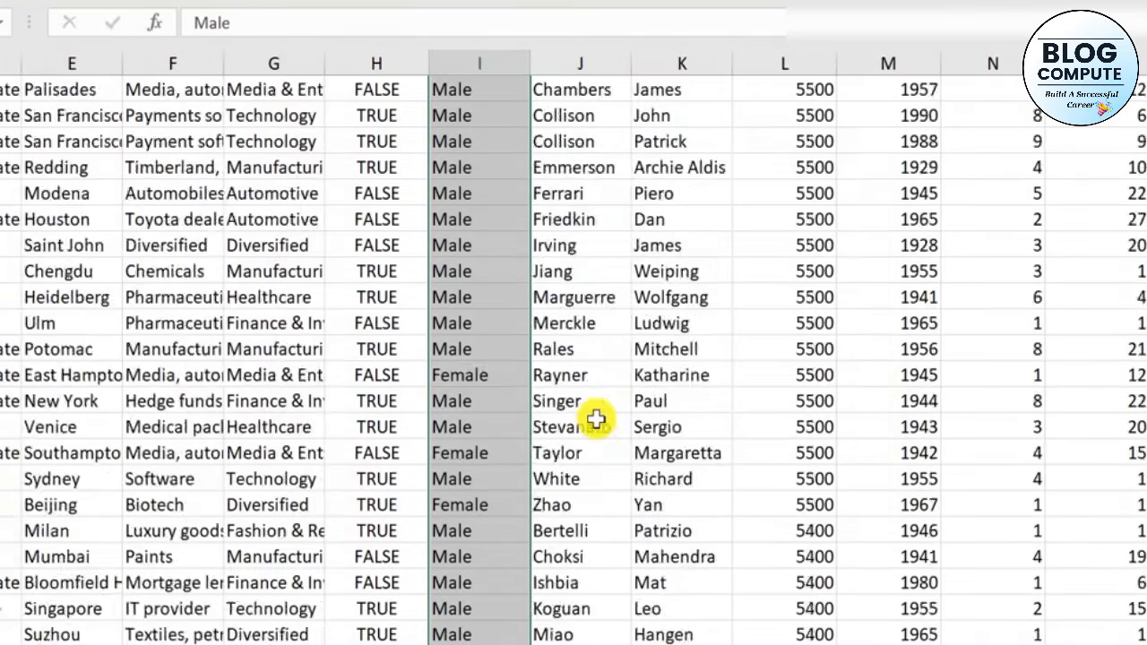
click(537, 382)
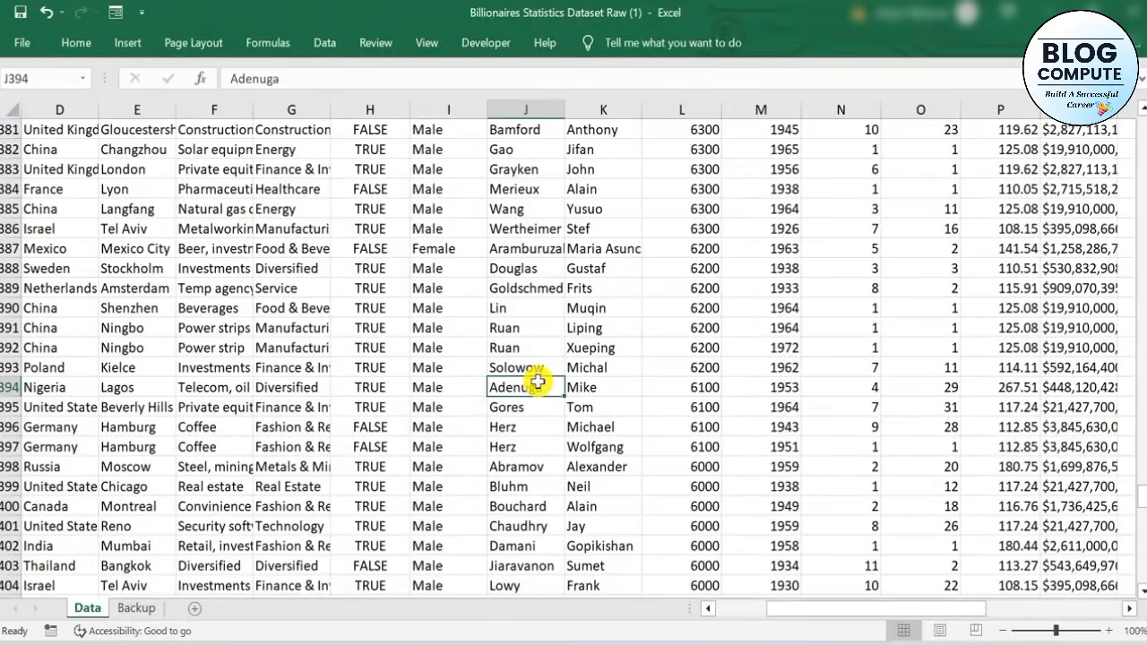
key(ctrl+Up)
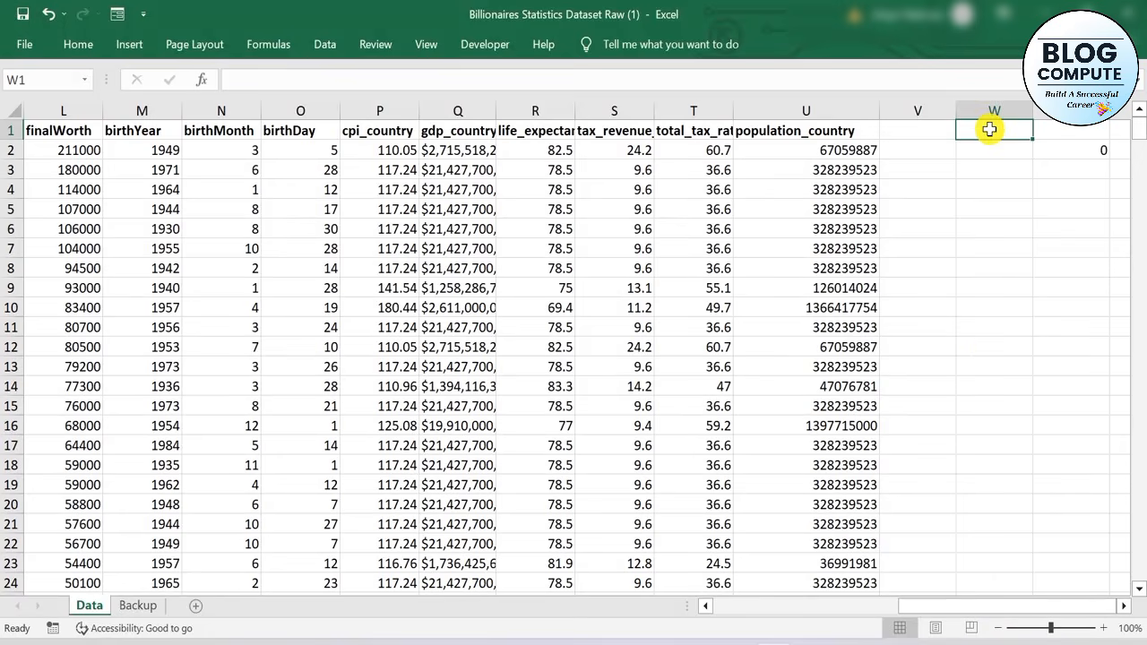
text(DOB)
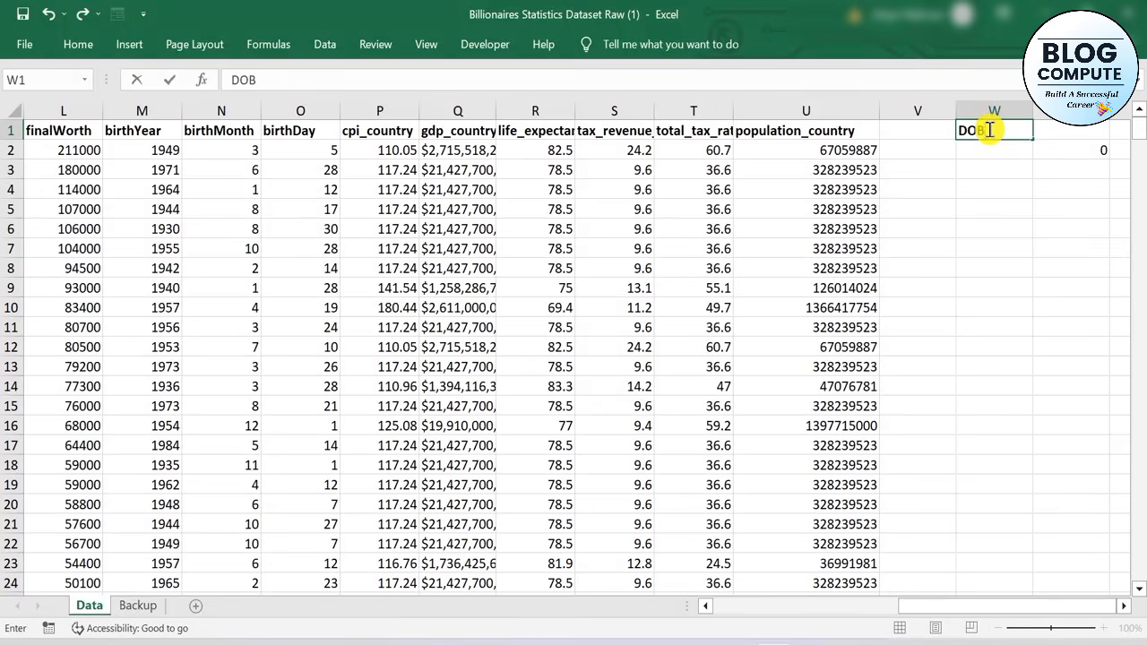
key(Return)
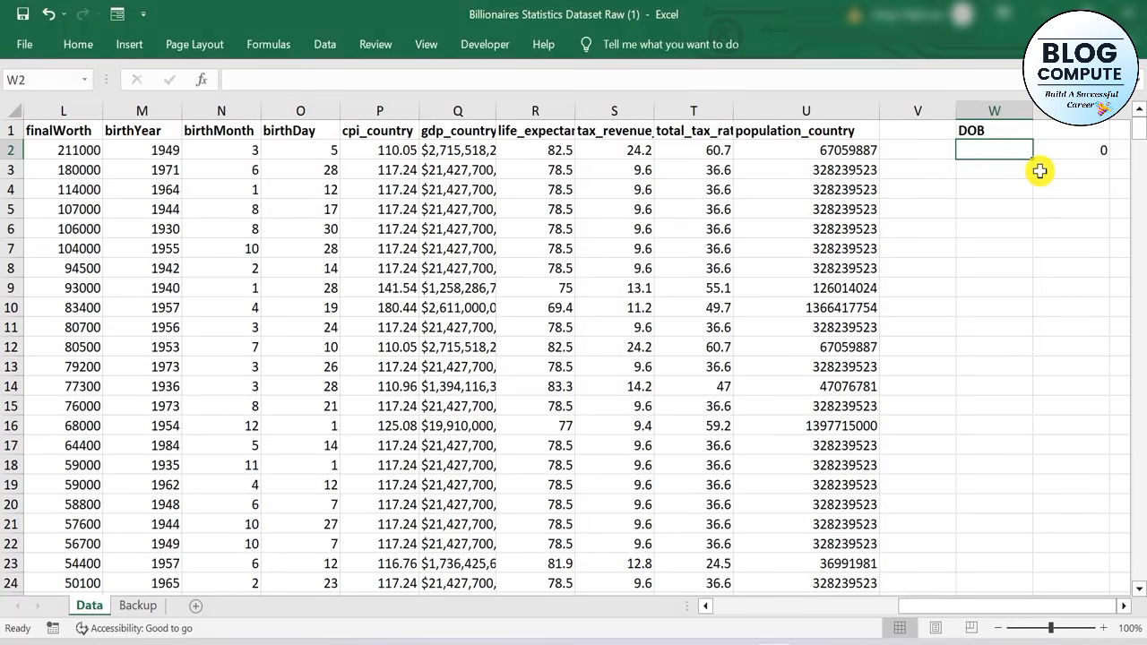
Enter =DATE(M2,N2,O2) in W2 to combine the birth year, month and day
text(=date)
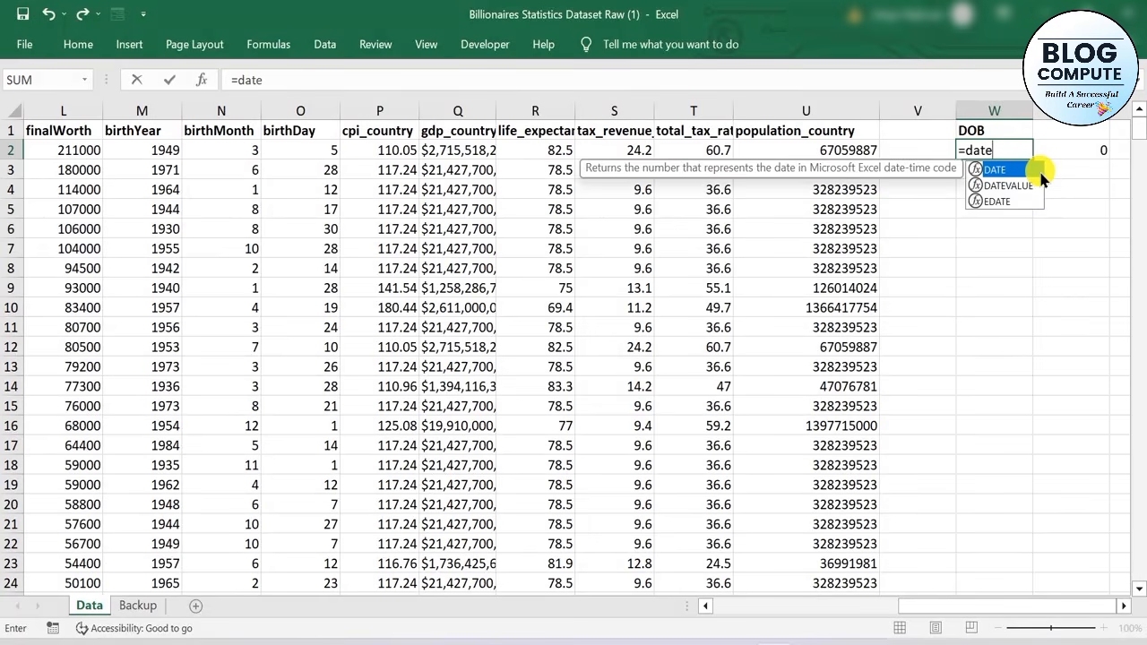
double_click(1039, 172)
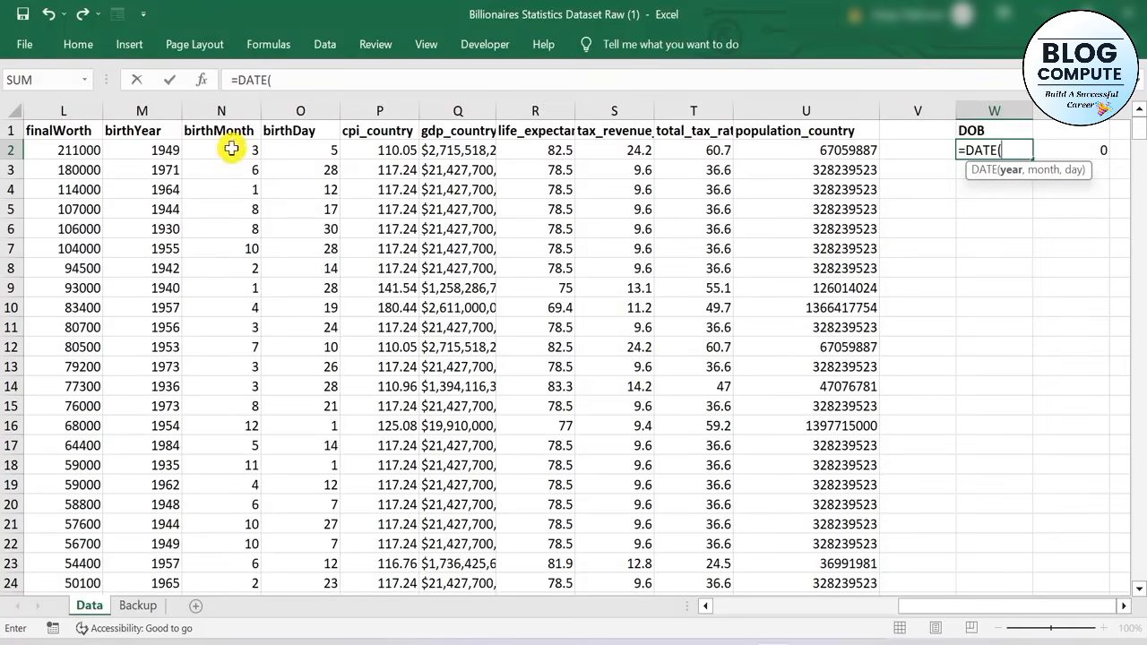
click(153, 149)
text(,)
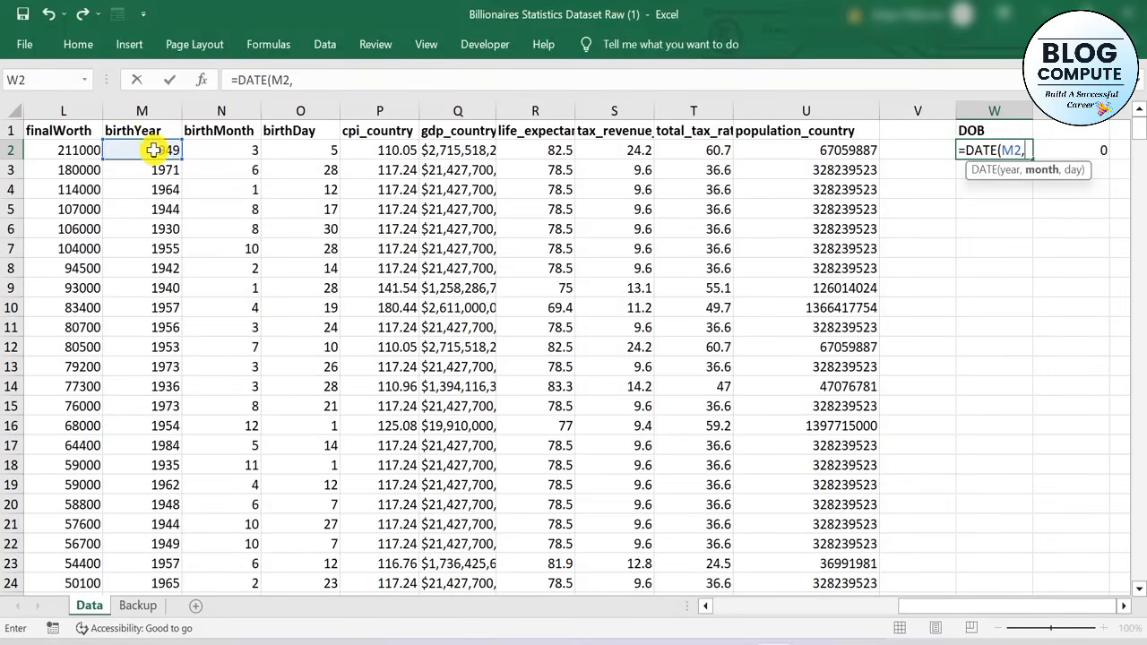
click(239, 153)
text(,)
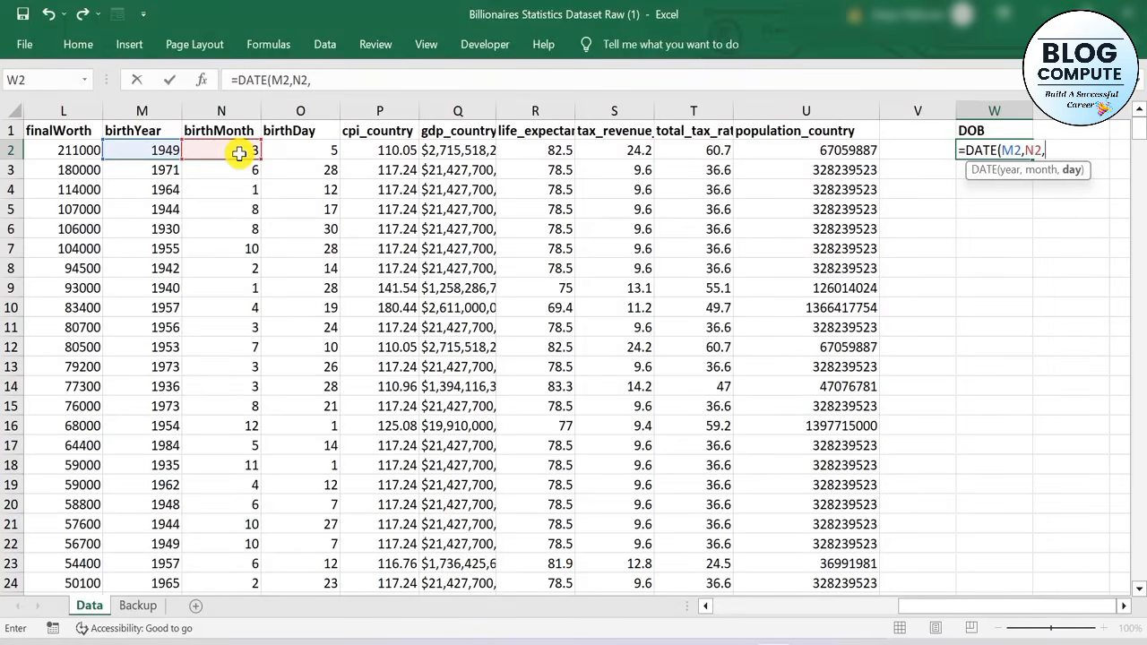
click(290, 153)
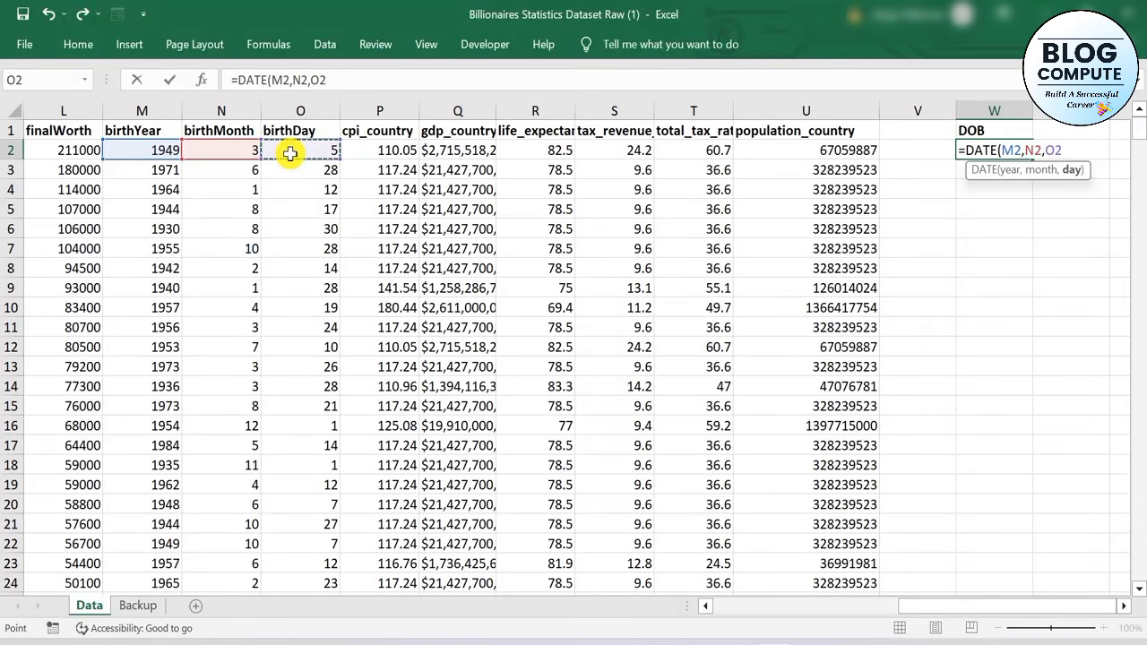
text())
key(Return)
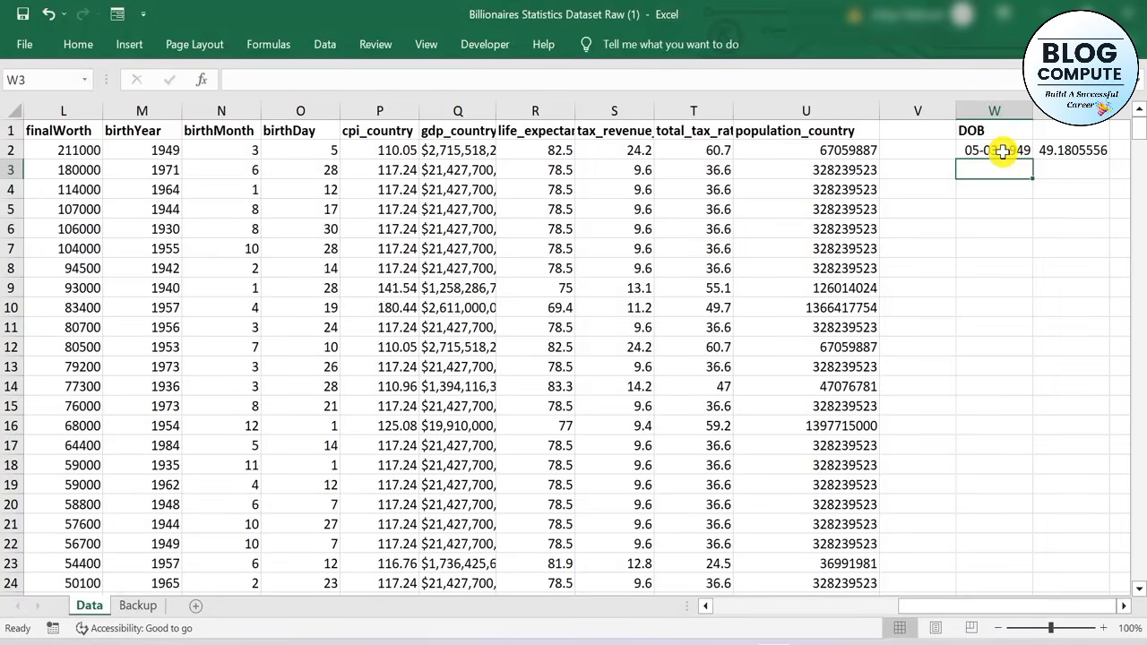
Clear the stray value in X2 and fill the DOB formula from W2 down to row 476
click(1096, 152)
key(Delete)
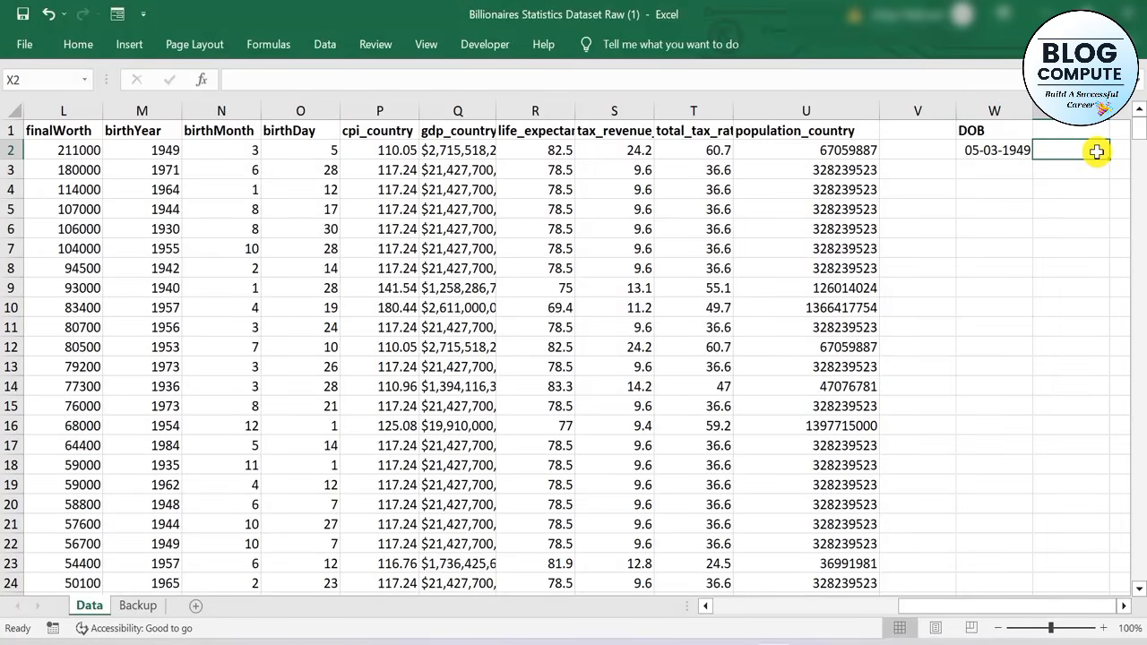
click(980, 148)
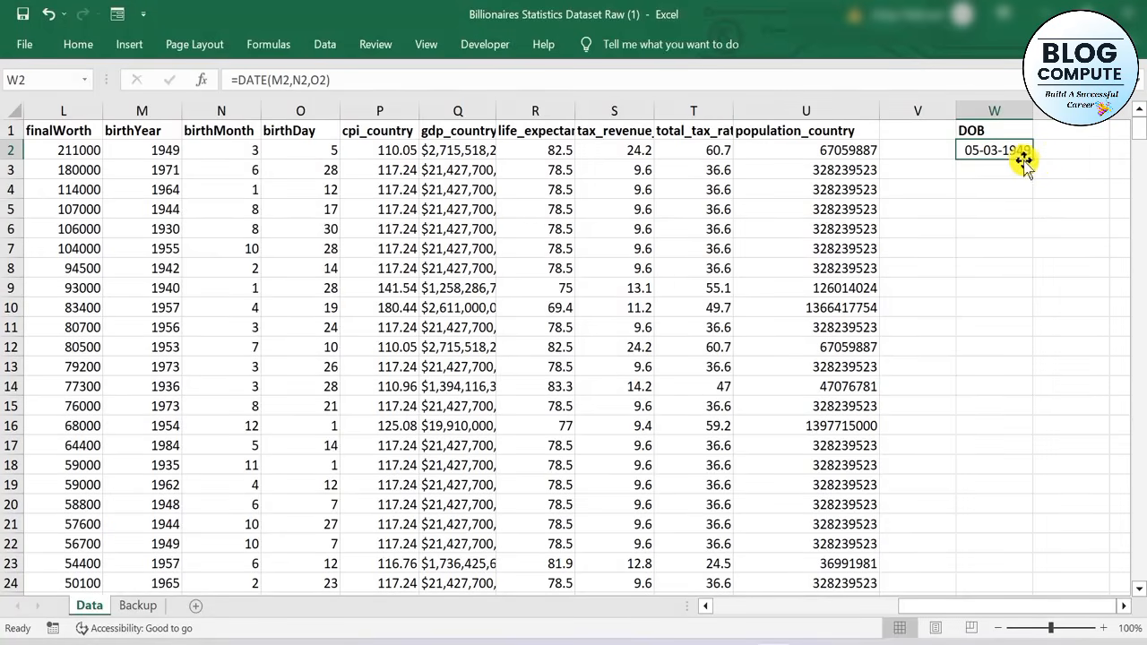
drag(1031, 160, 981, 457)
click(925, 379)
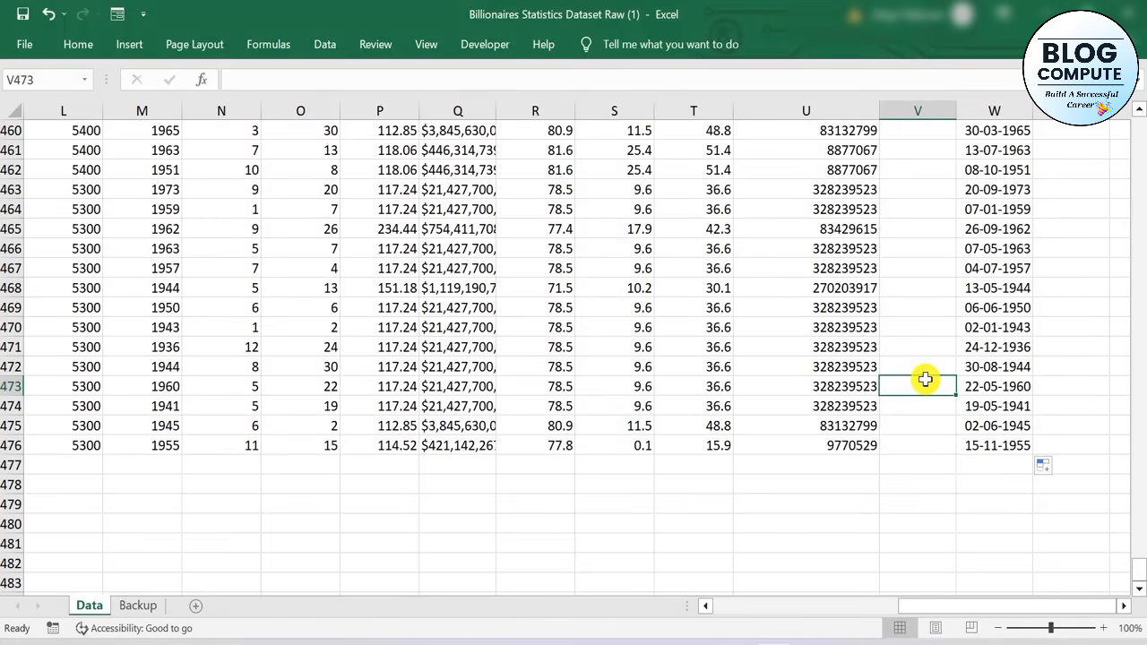
Enter =TODAY() in cell V2, in the empty column beside the DOB column
key(ctrl+Up)
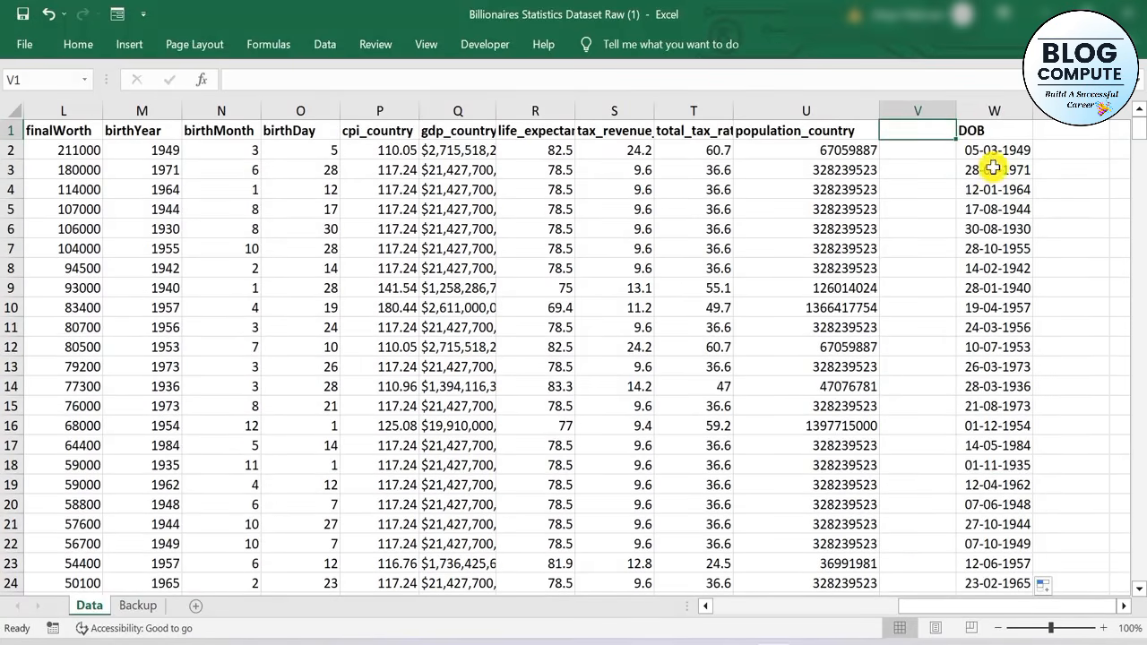
click(921, 163)
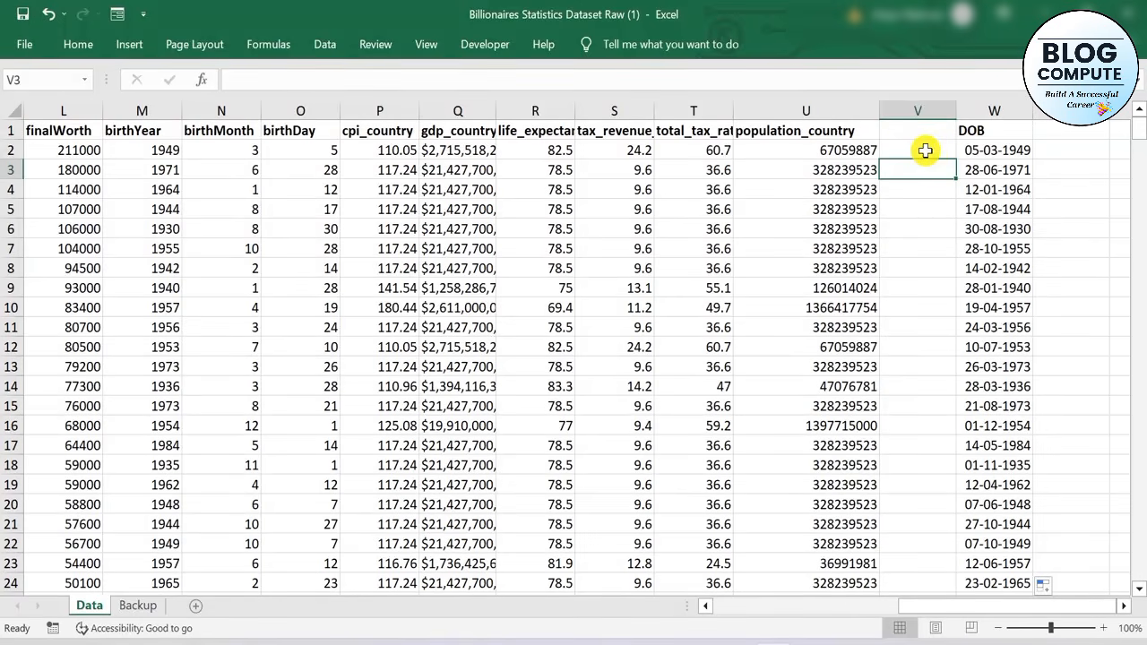
click(924, 149)
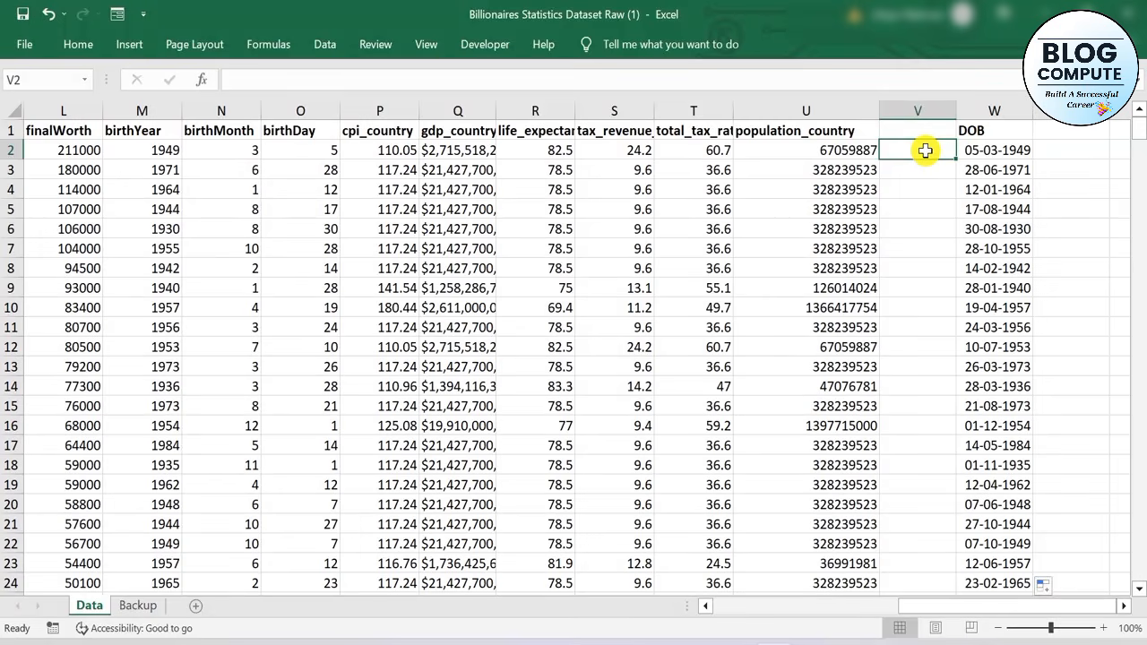
text(=to)
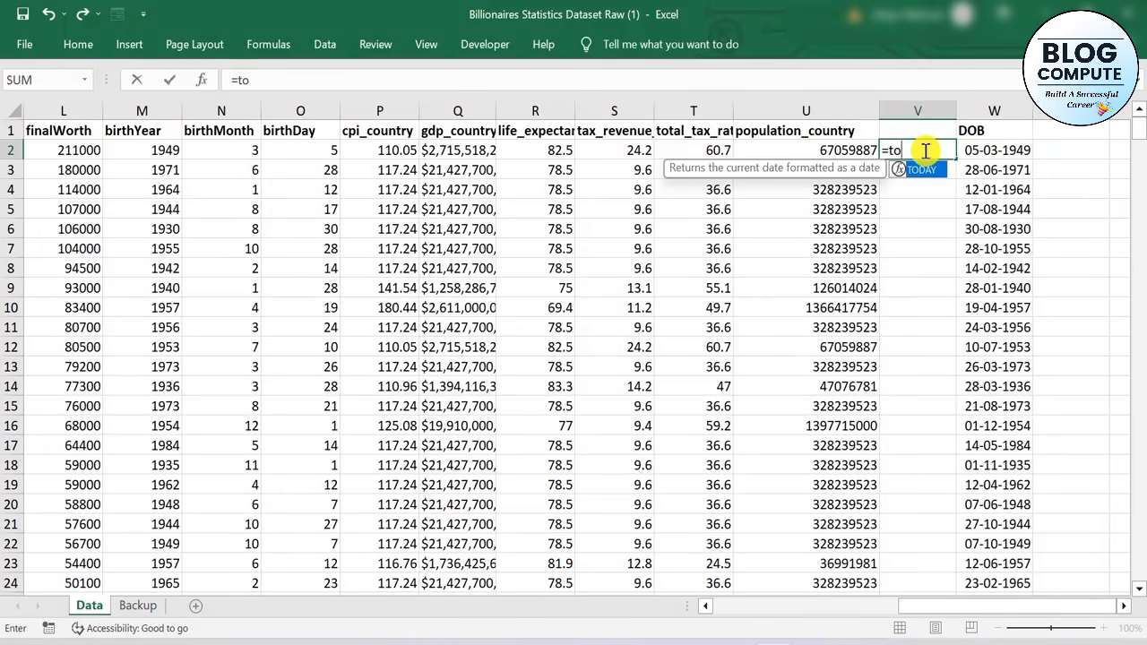
text(da)
key(Tab)
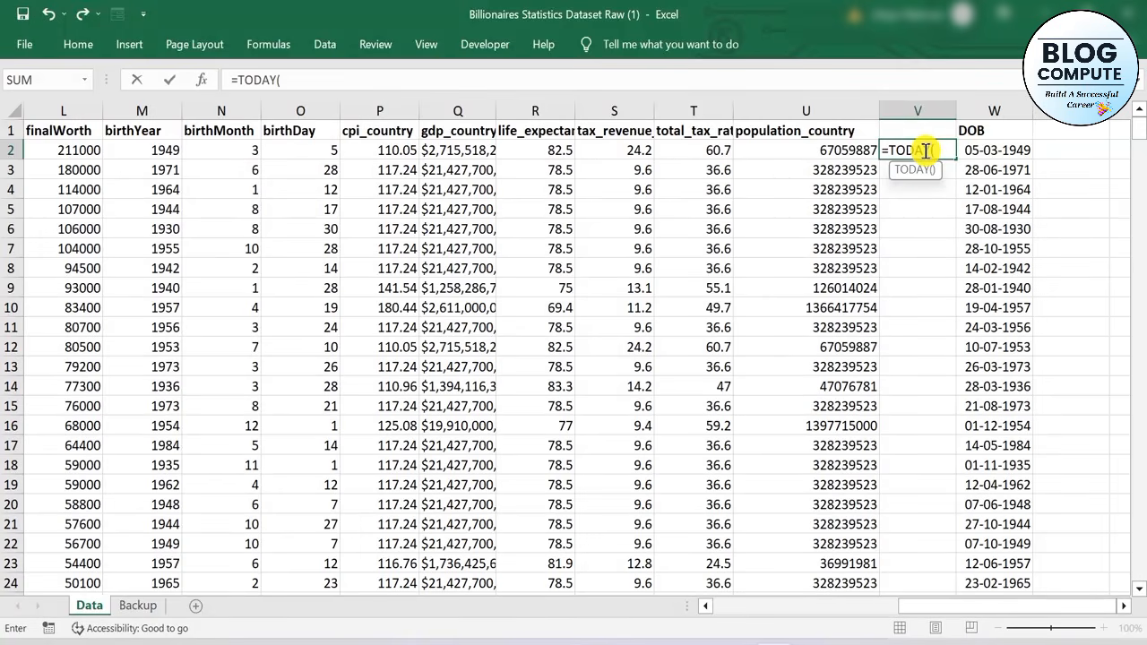
text())
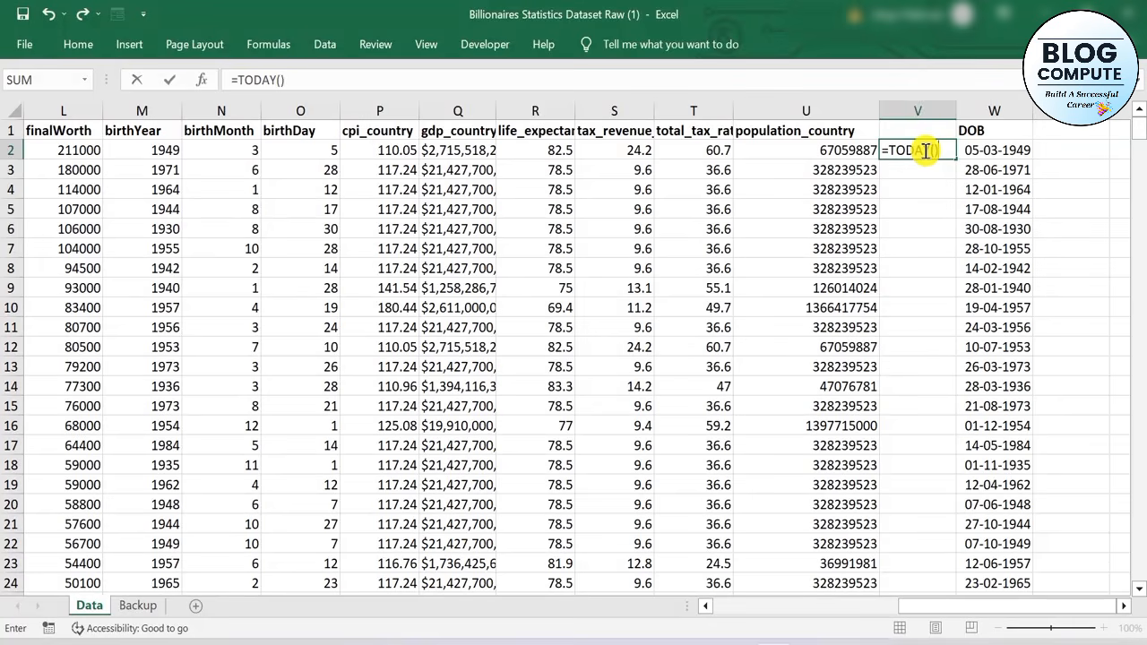
key(Return)
click(924, 151)
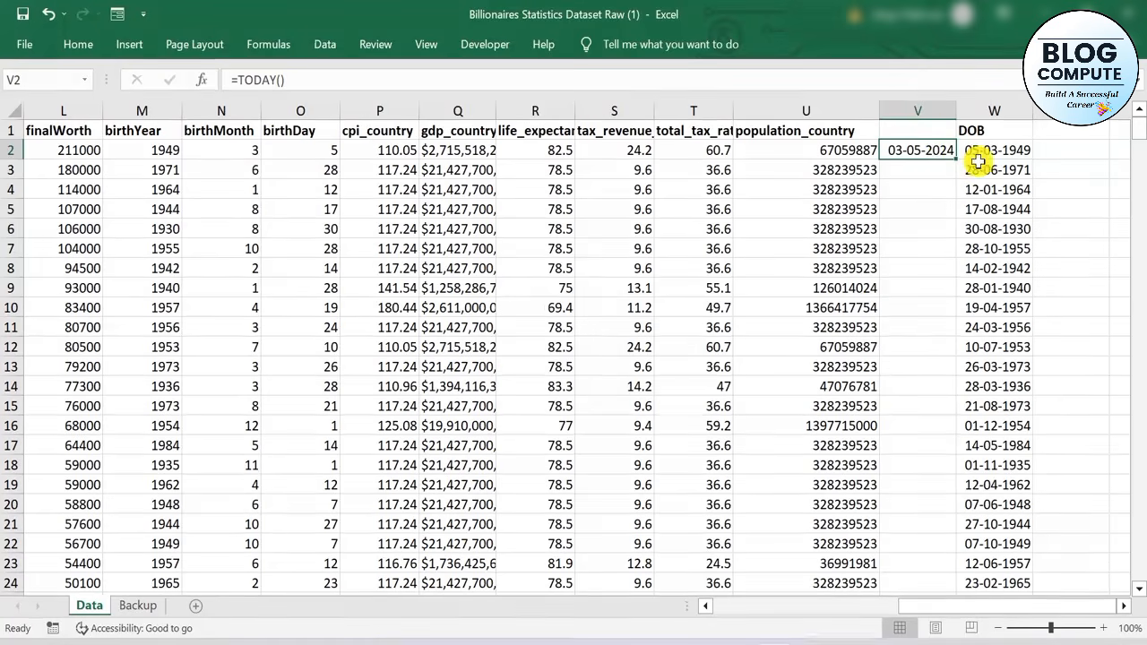
Enter the header Age in cell X1, next to the DOB header
click(1084, 150)
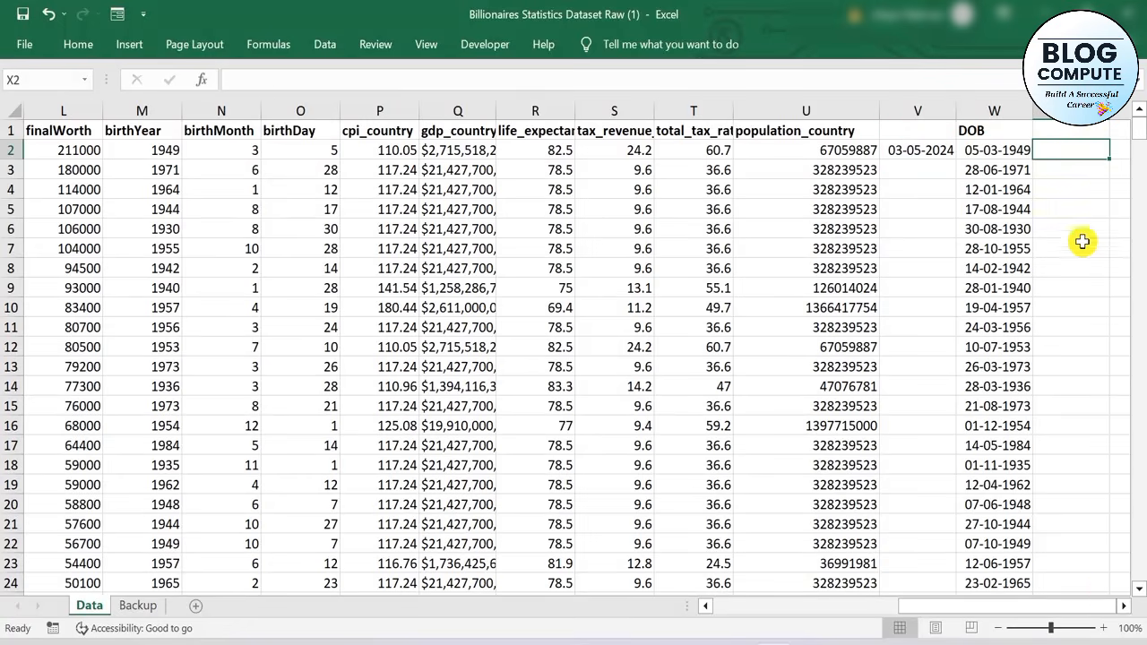
click(1065, 129)
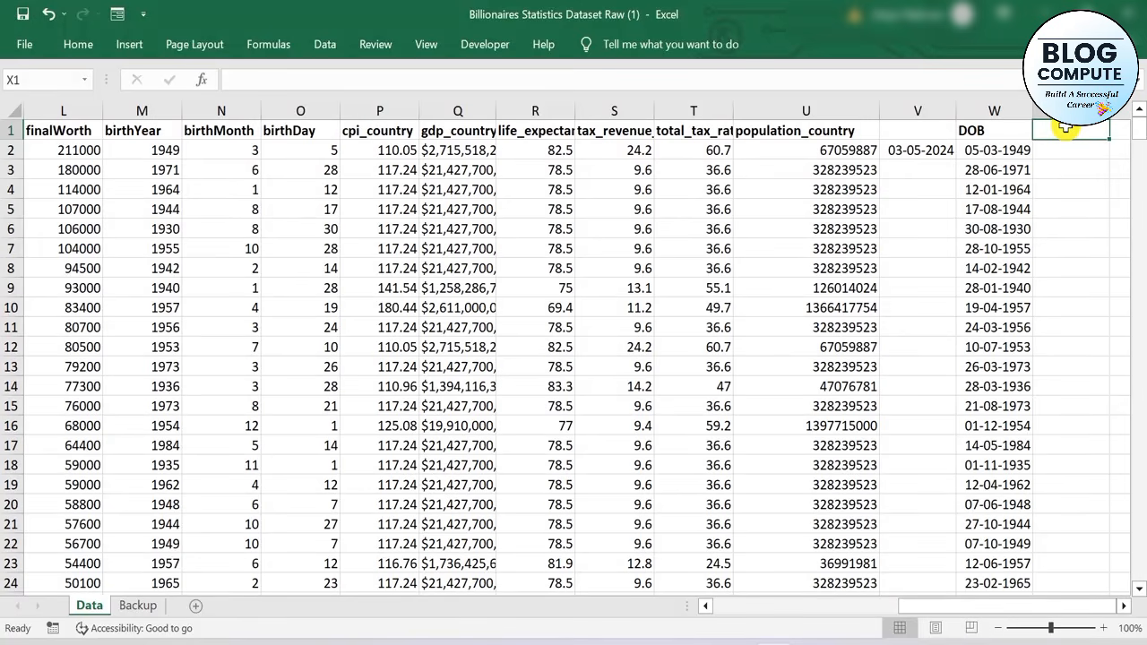
text(Age)
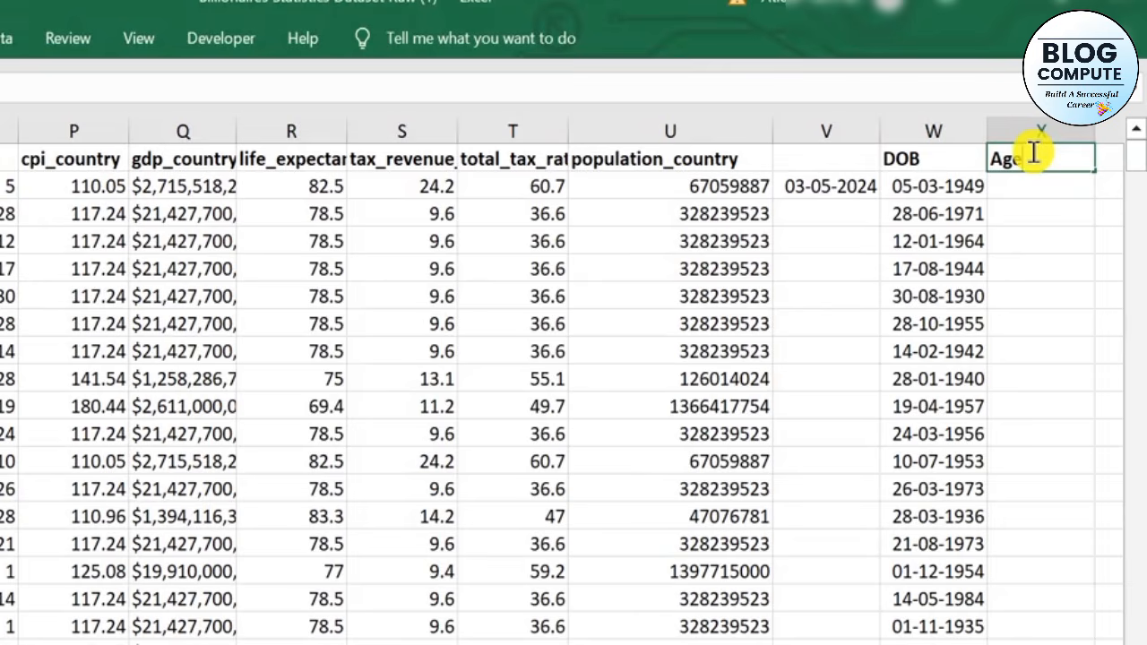
key(Return)
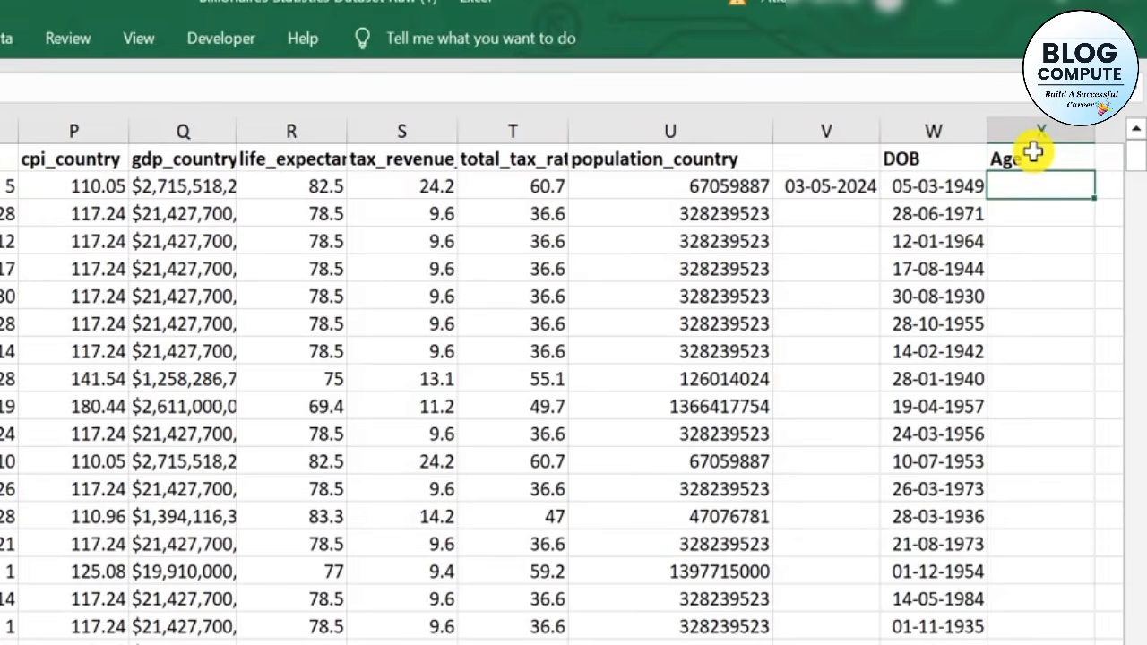
Enter =YEARFRAC(W2,V2) in X2 to calculate the age from the date of birth and today's date
text(=ye)
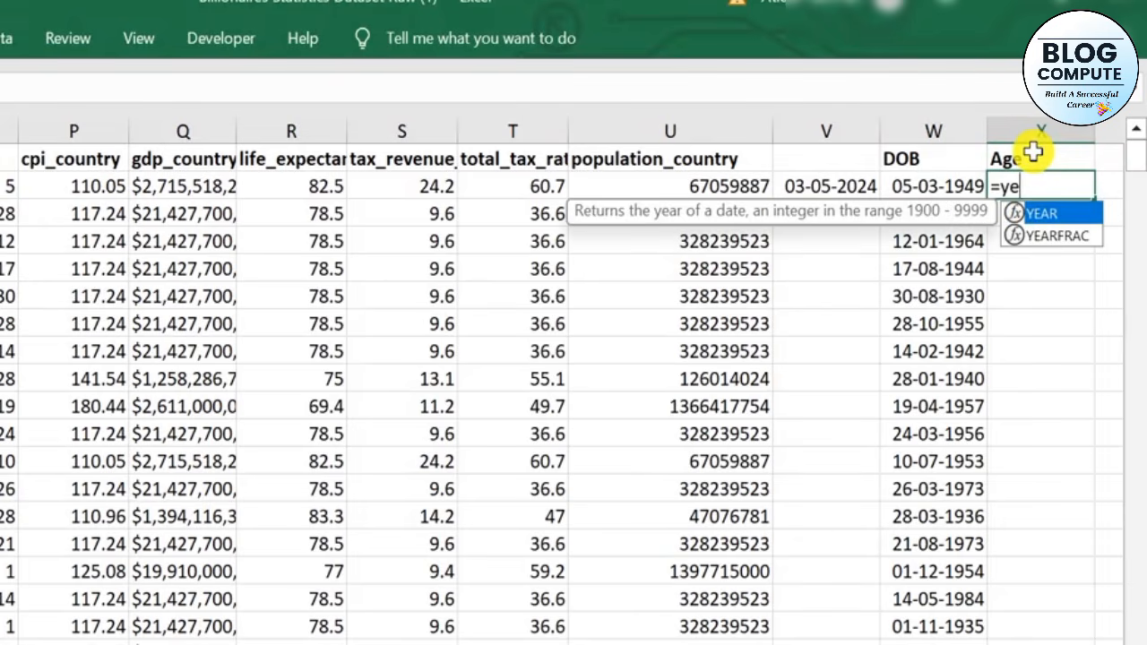
key(Down)
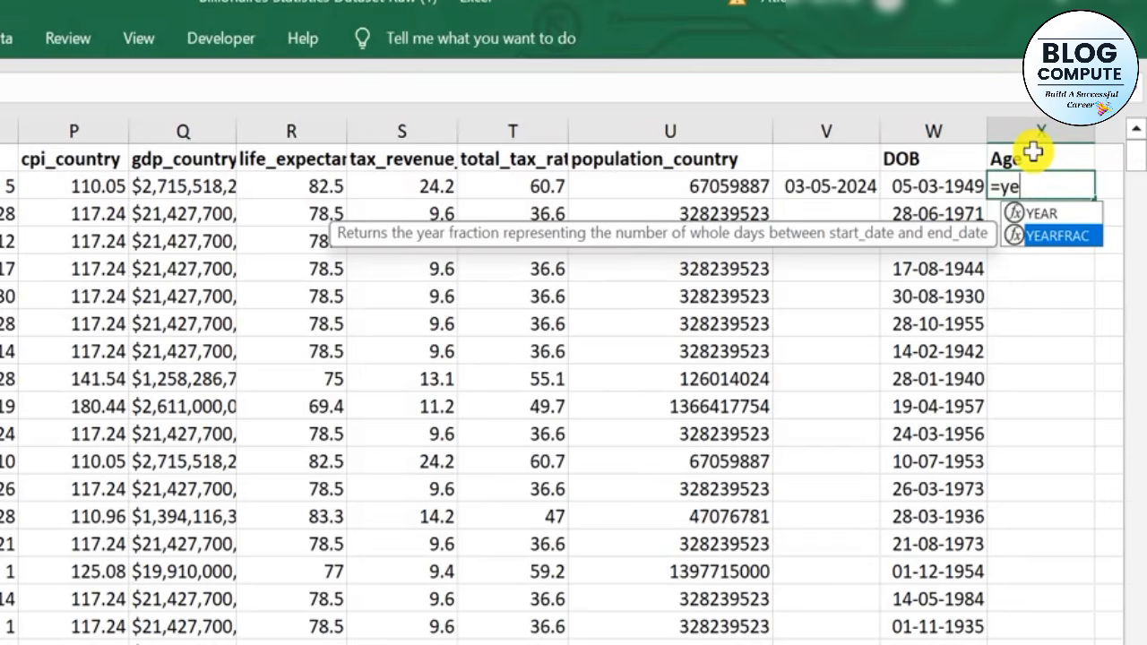
key(Tab)
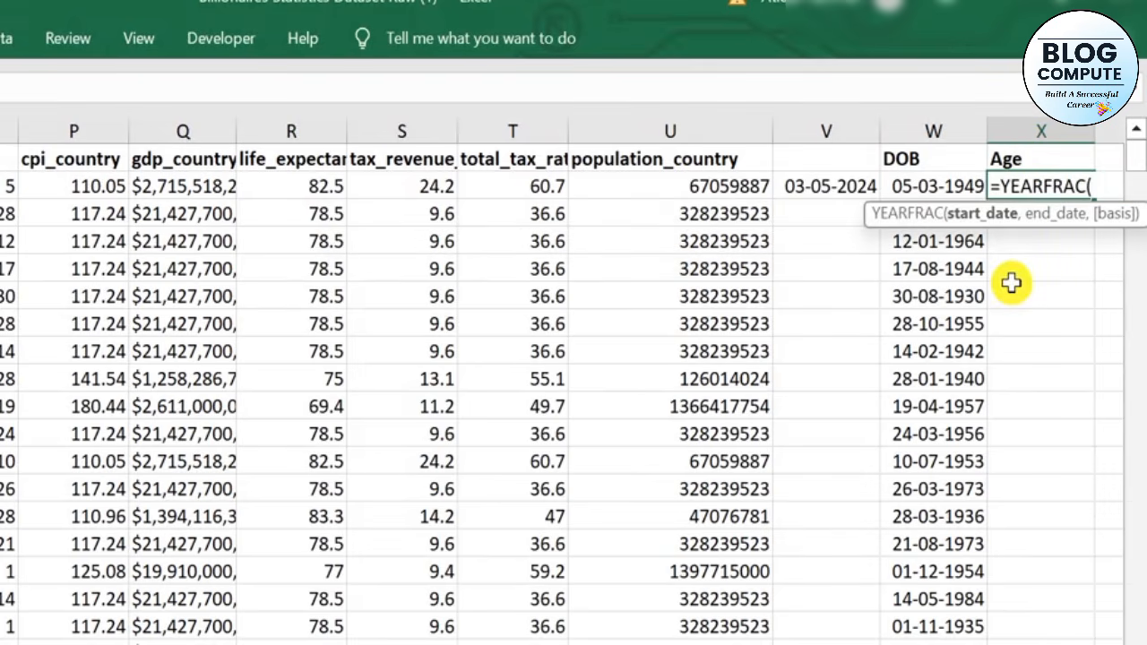
drag(1022, 225, 1030, 392)
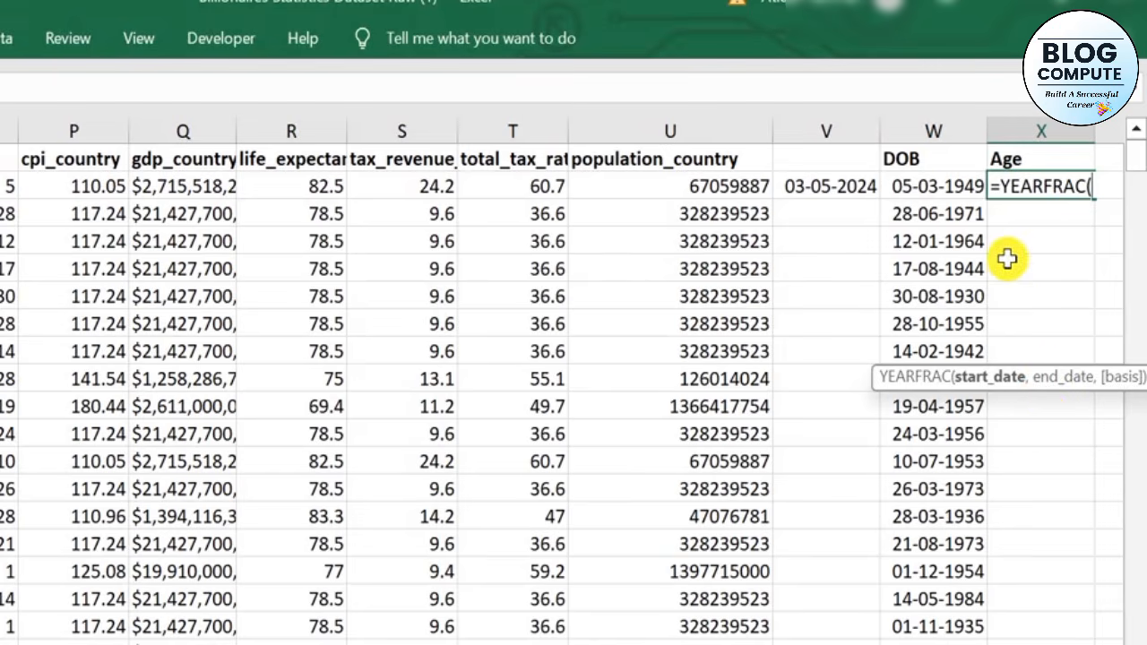
click(946, 181)
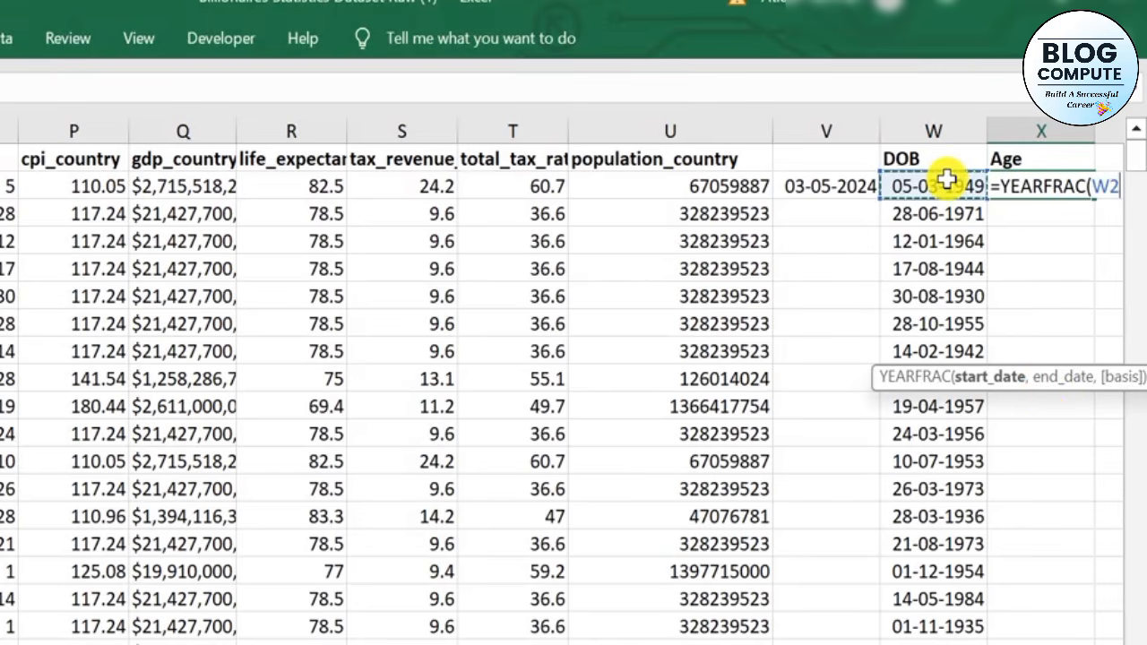
text(,)
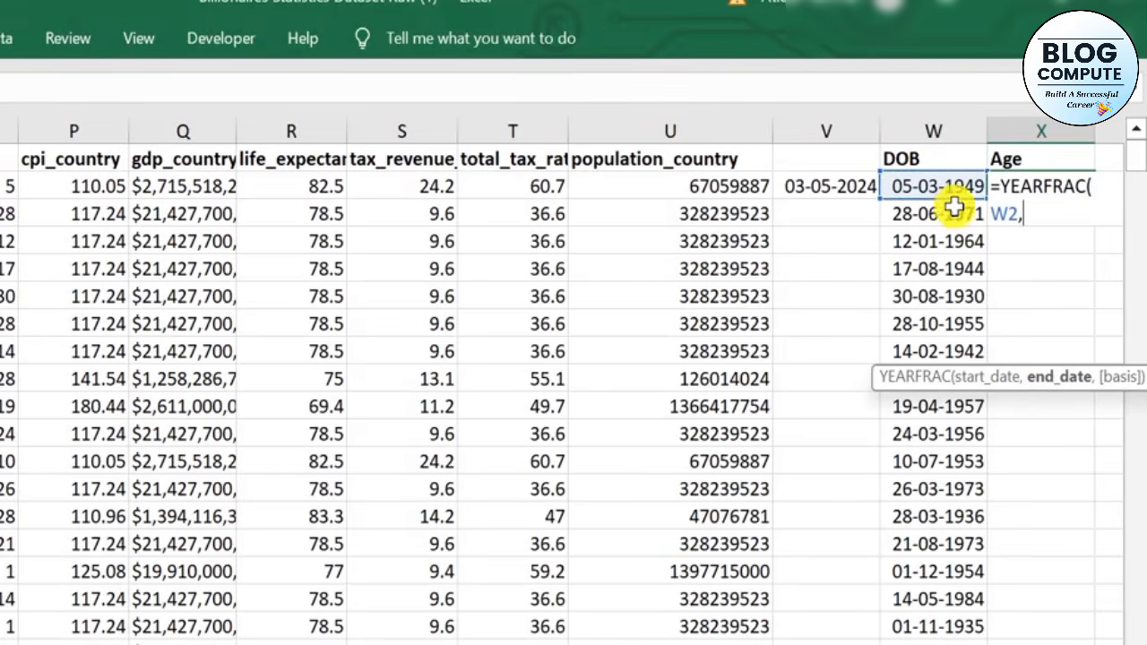
click(813, 185)
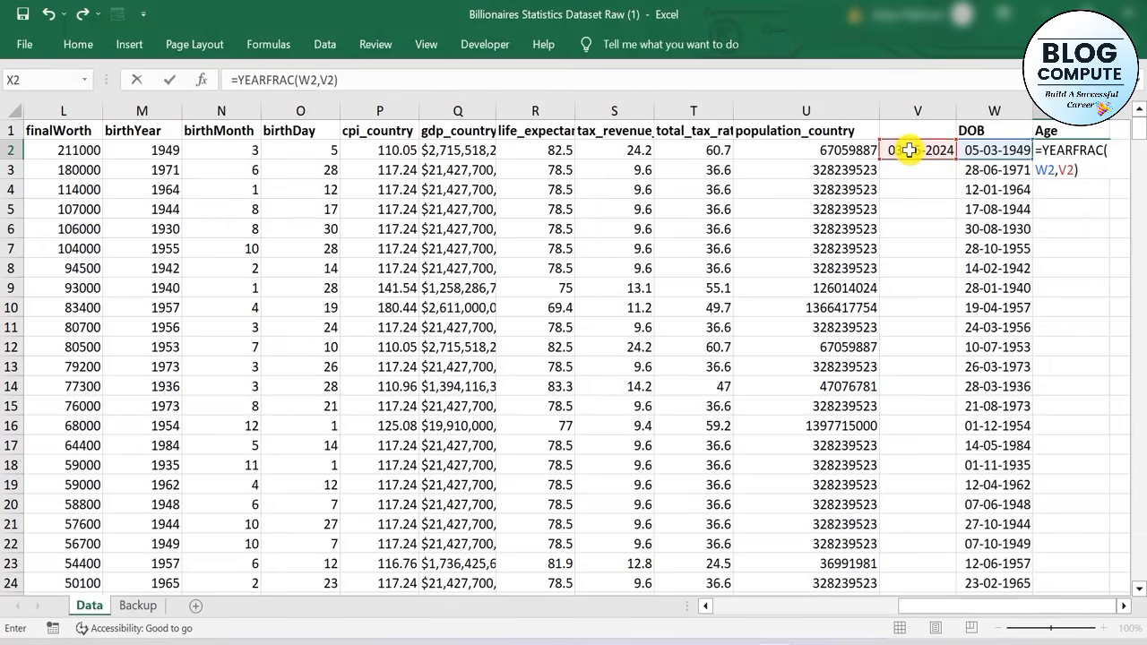
key(Return)
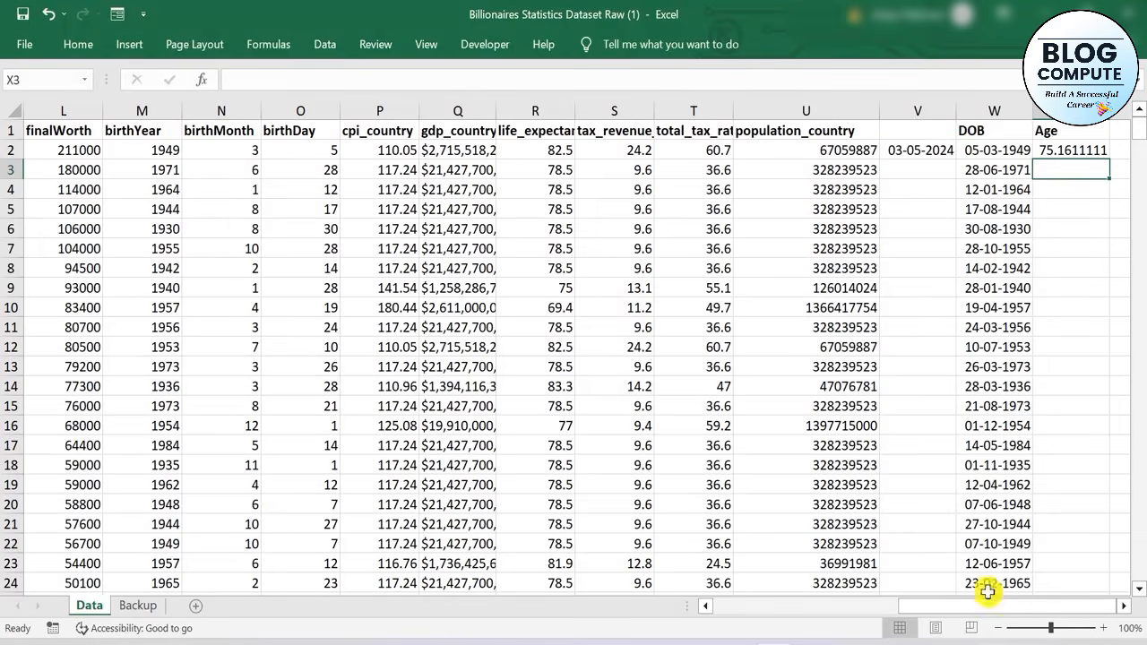
Fill the age formula from X2 down to row 476
click(1123, 607)
click(1123, 607)
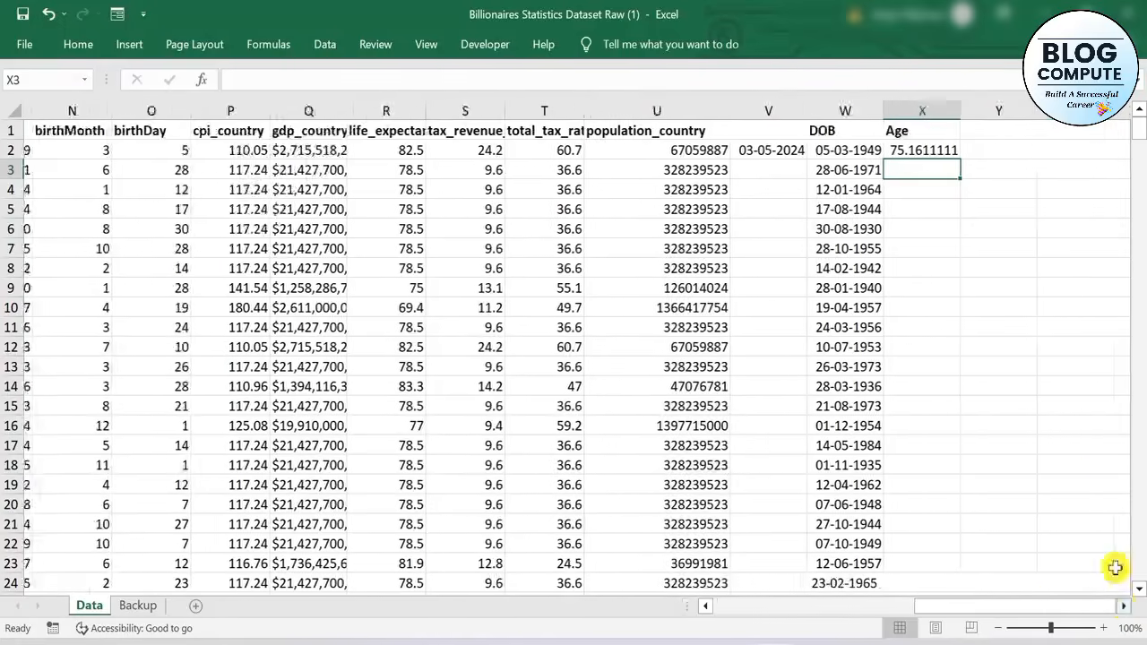
click(944, 149)
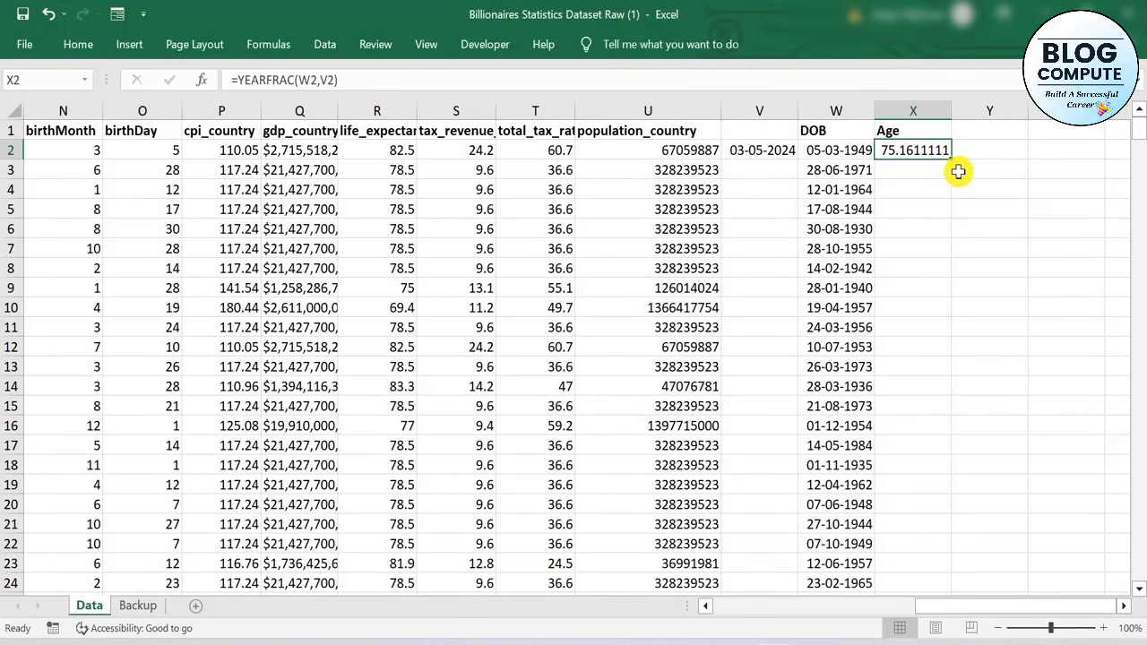
drag(949, 158, 927, 556)
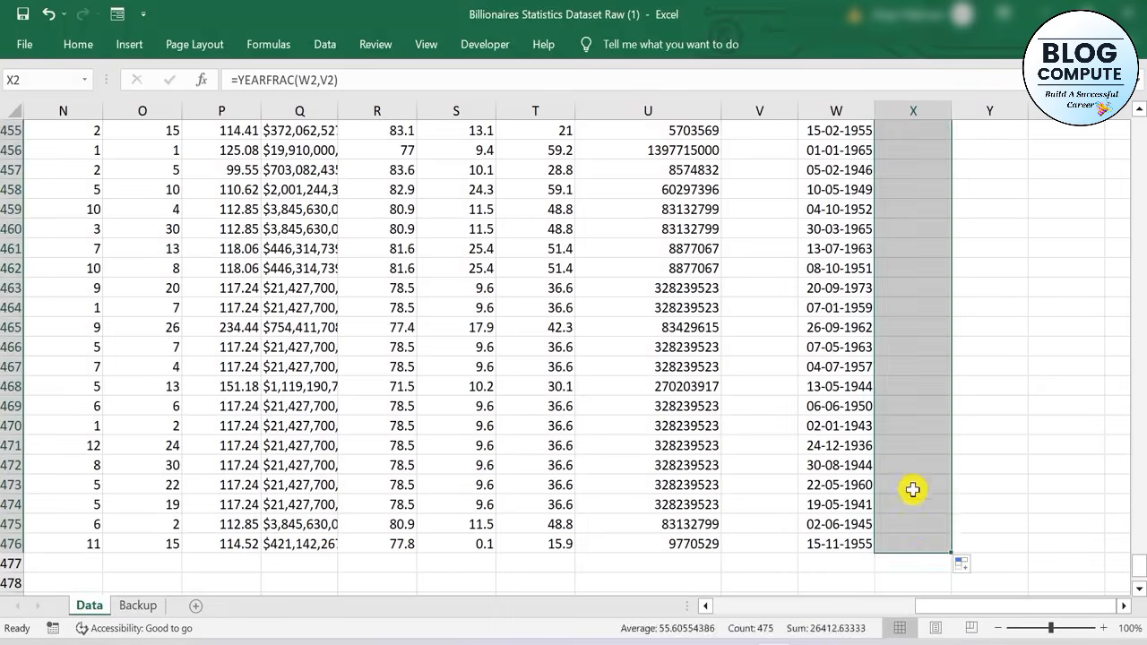
click(912, 484)
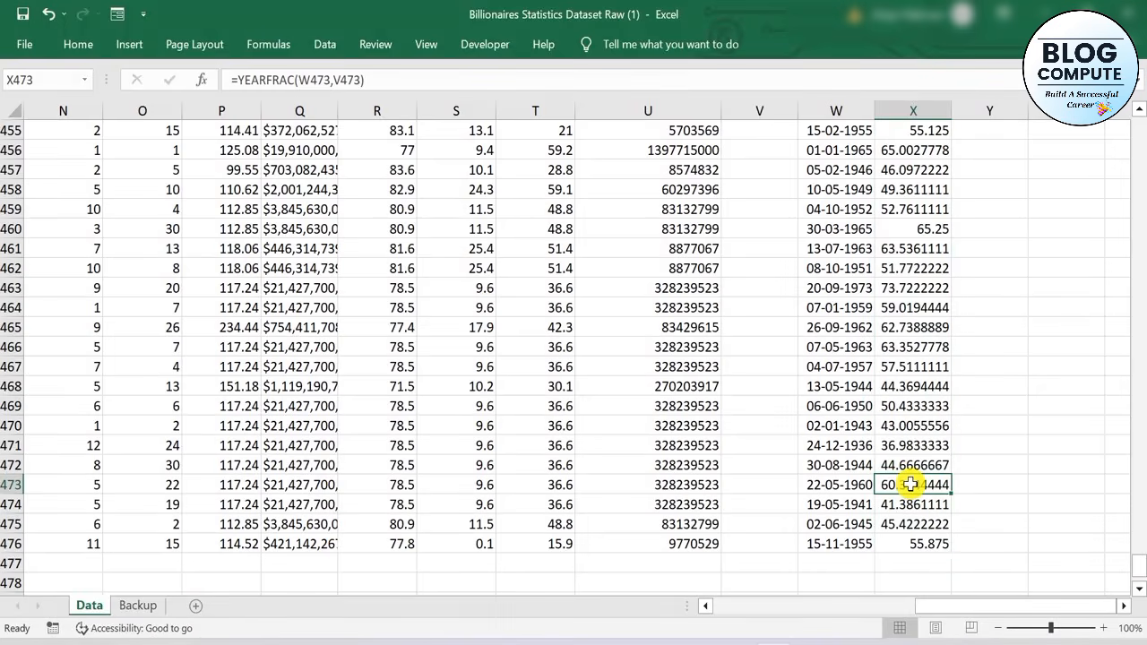
Reduce the displayed decimals of the age values in X2:X476 to one decimal place
key(ctrl+Up)
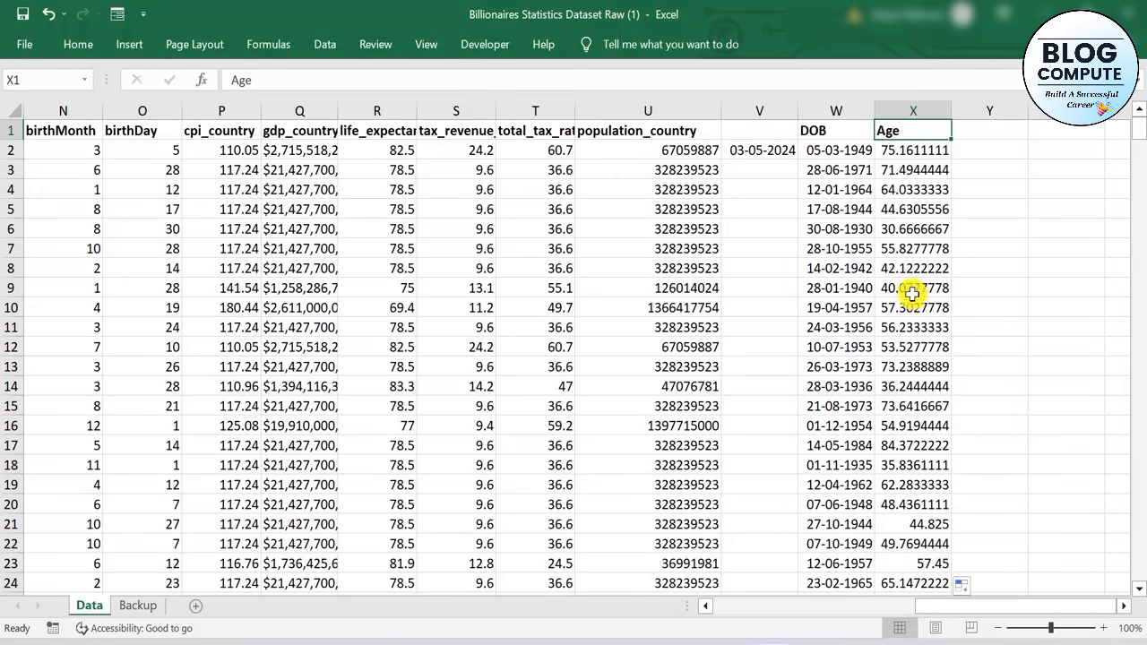
click(921, 155)
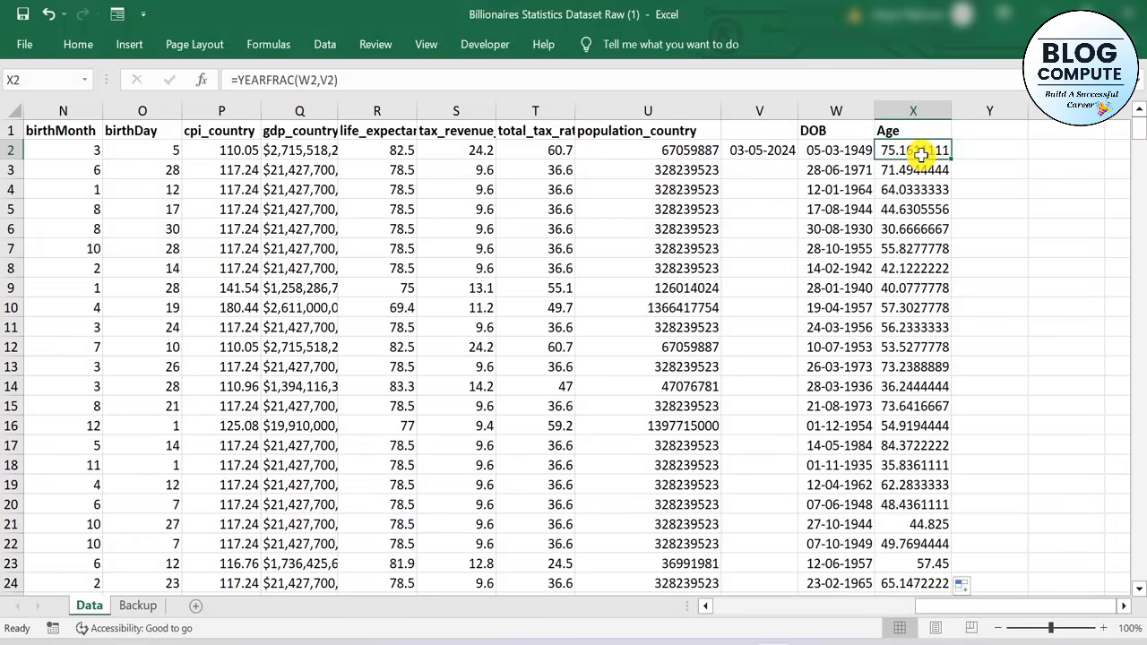
key(ctrl+shift+Down)
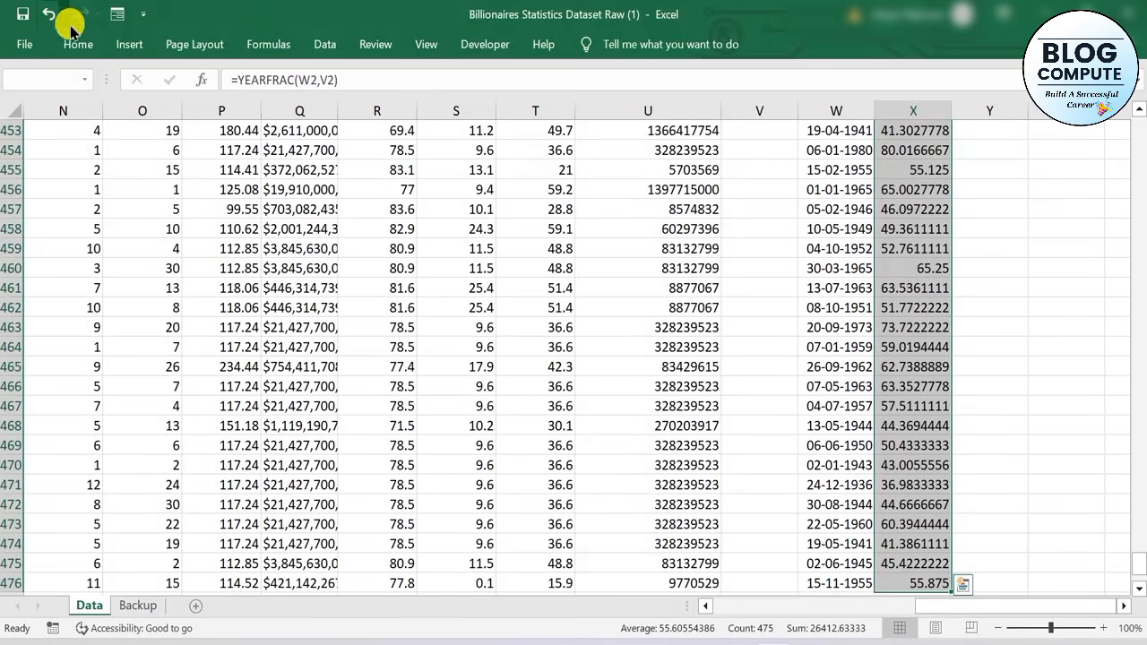
click(79, 40)
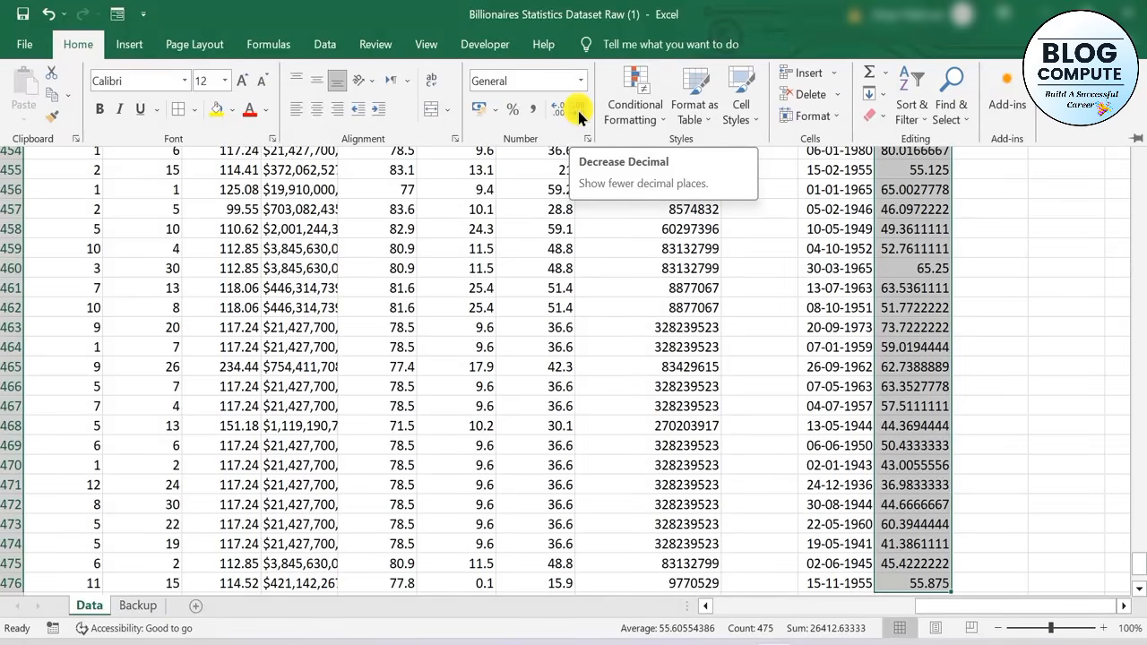
click(579, 118)
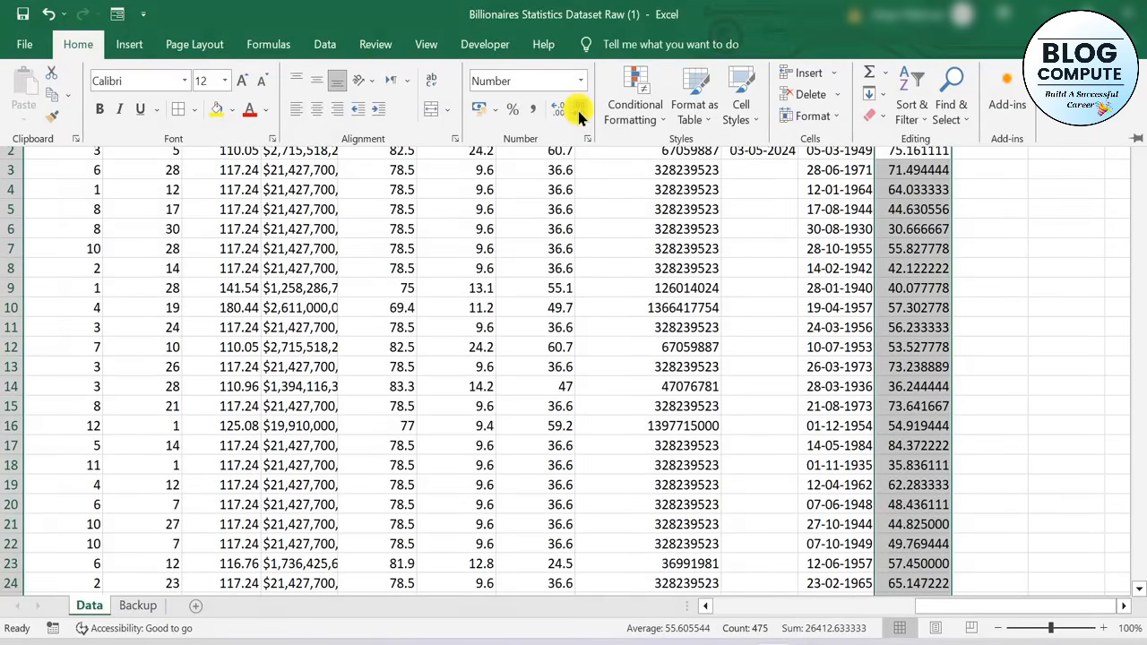
click(579, 117)
click(578, 117)
click(578, 117)
click(579, 117)
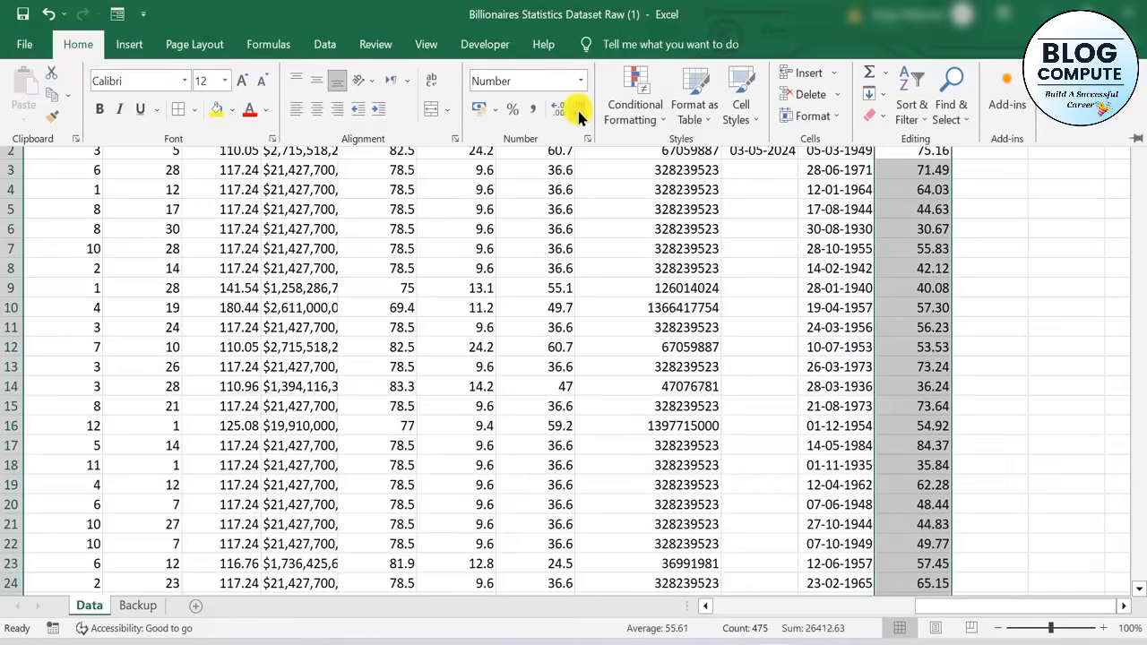
click(579, 118)
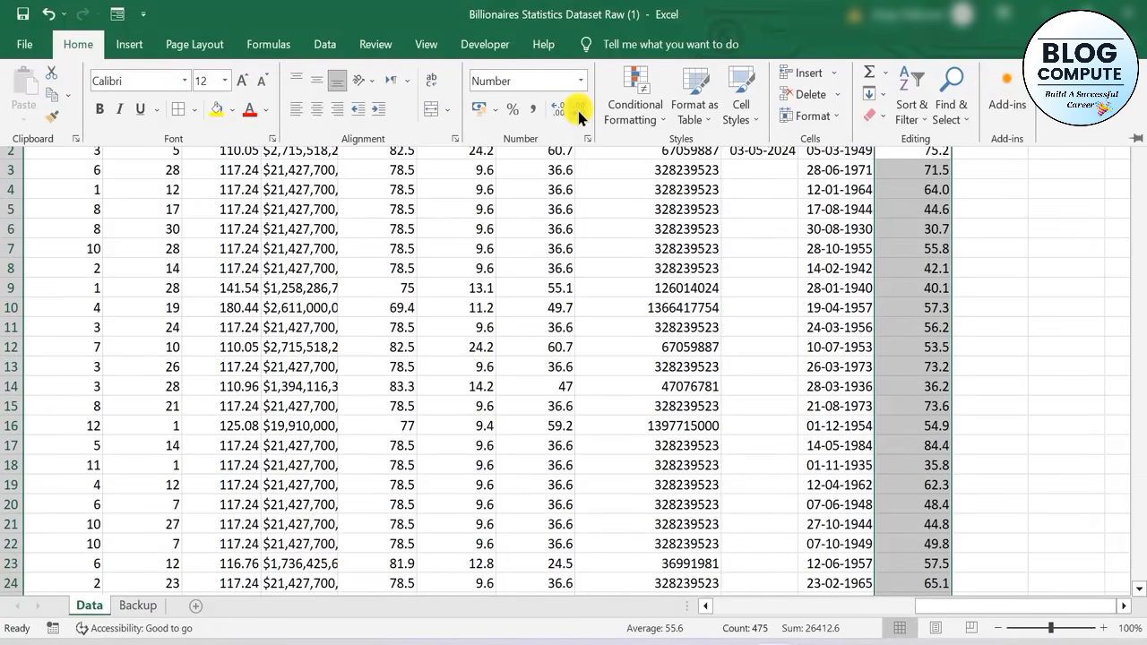
click(1056, 284)
click(1053, 283)
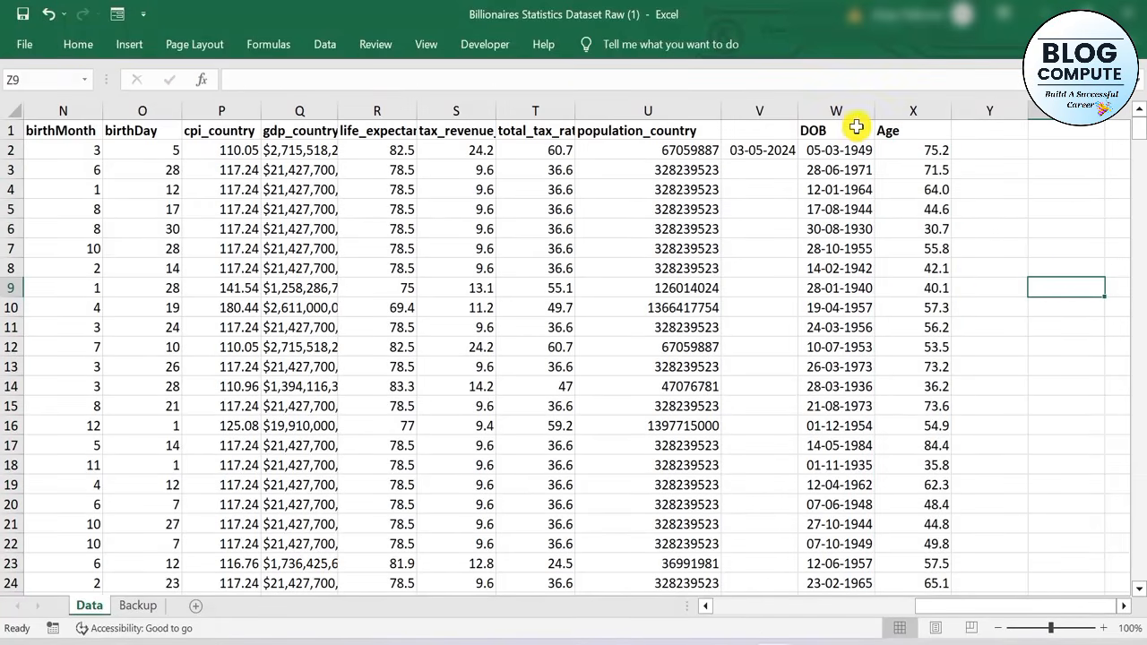
Zoom the sheet out to 70% and go to cell A1 to review the dataset from its first column
click(397, 206)
scroll(397, 205, down, 3)
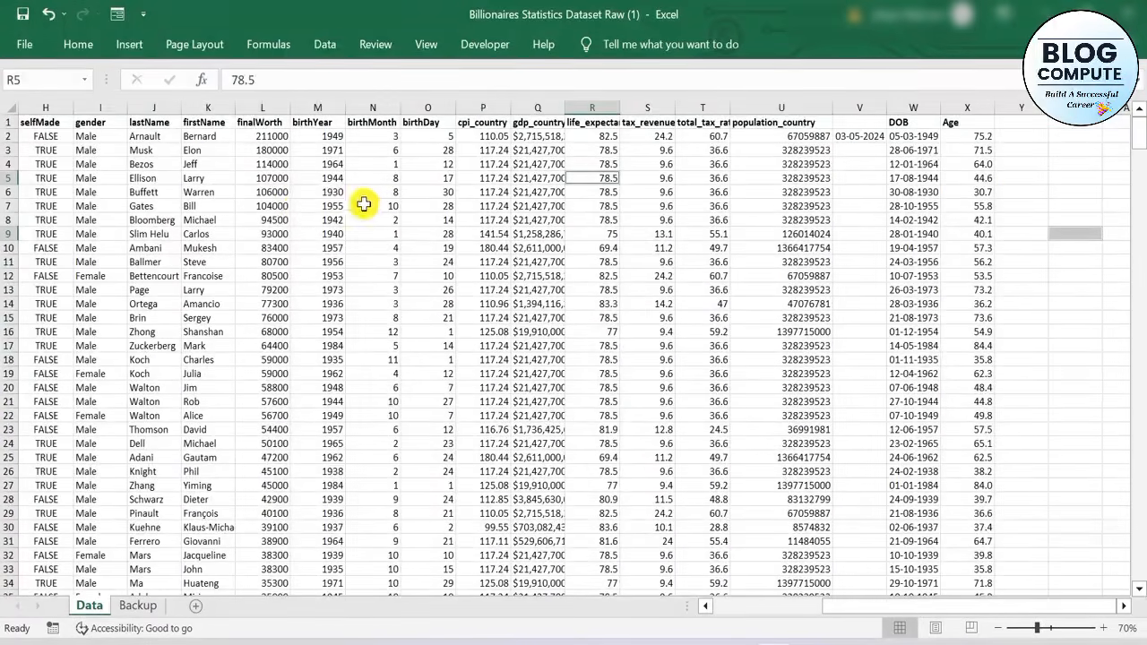
click(168, 175)
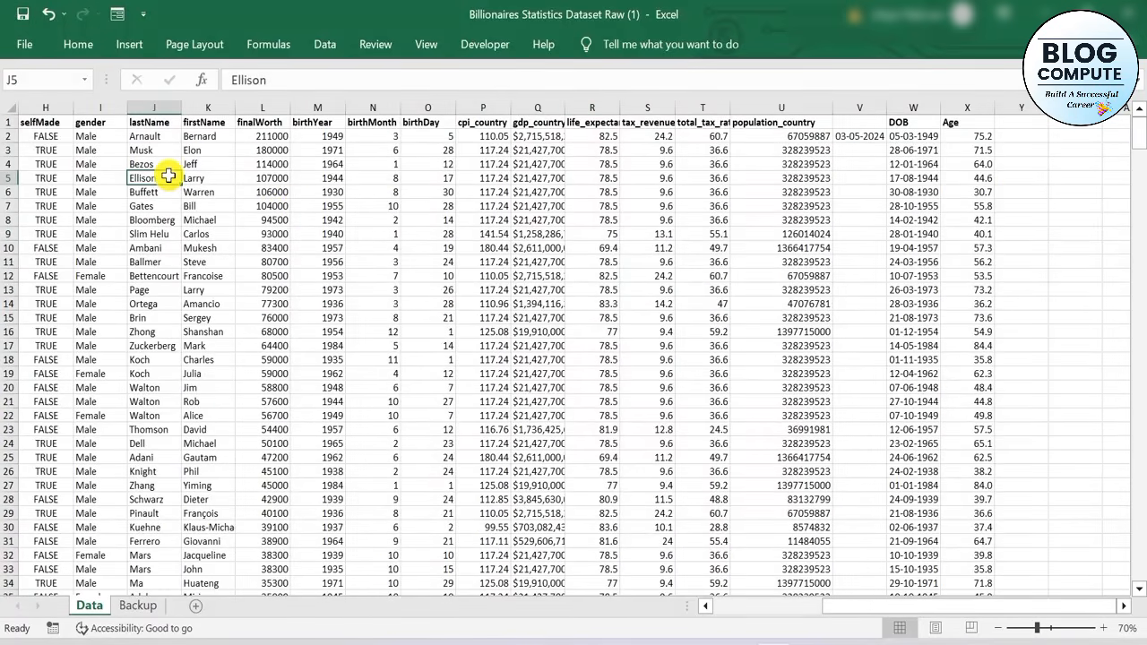
key(ctrl+Left)
key(Up)
key(Up)
key(Up)
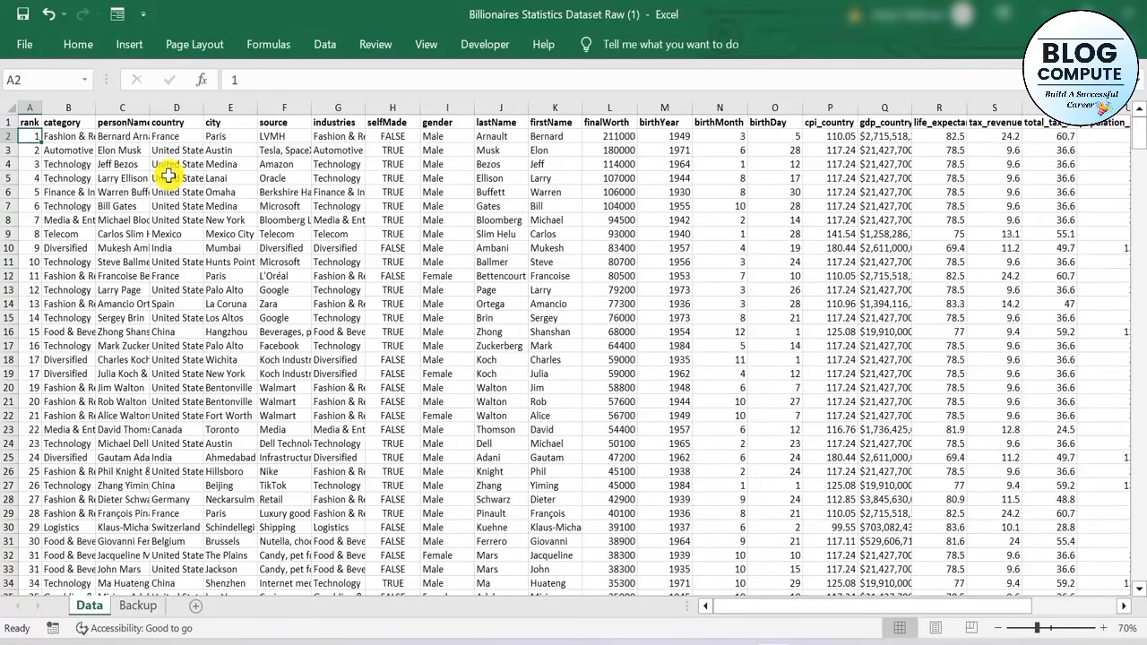
key(Up)
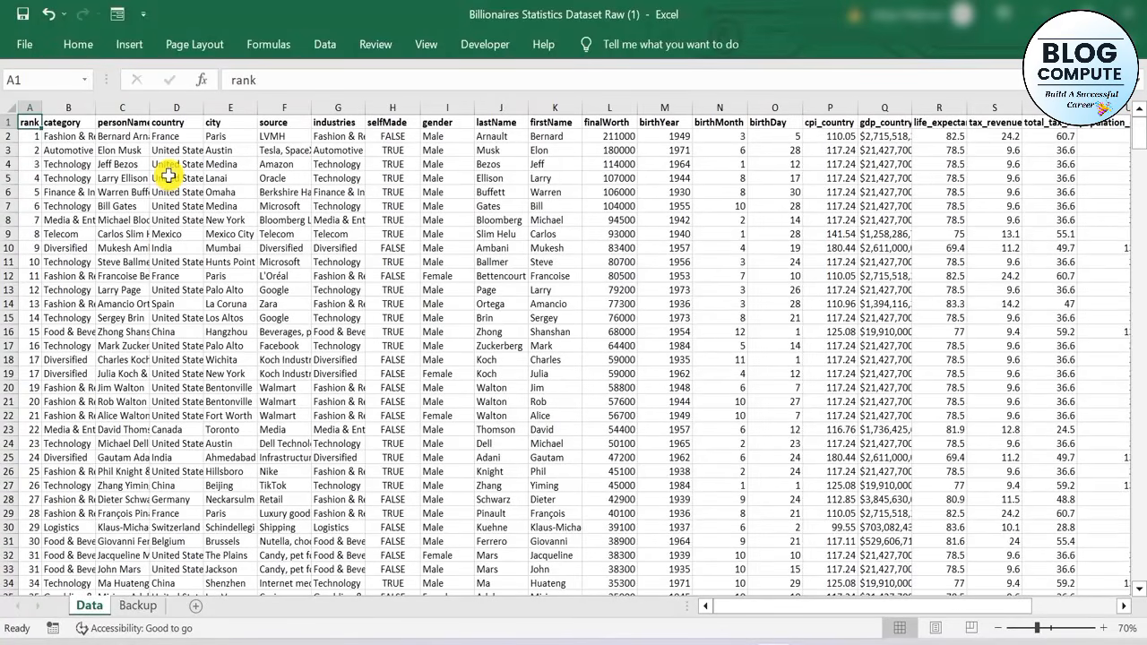
Highlight the header row A1:U1 with a yellow fill colour
key(ctrl+shift+Right)
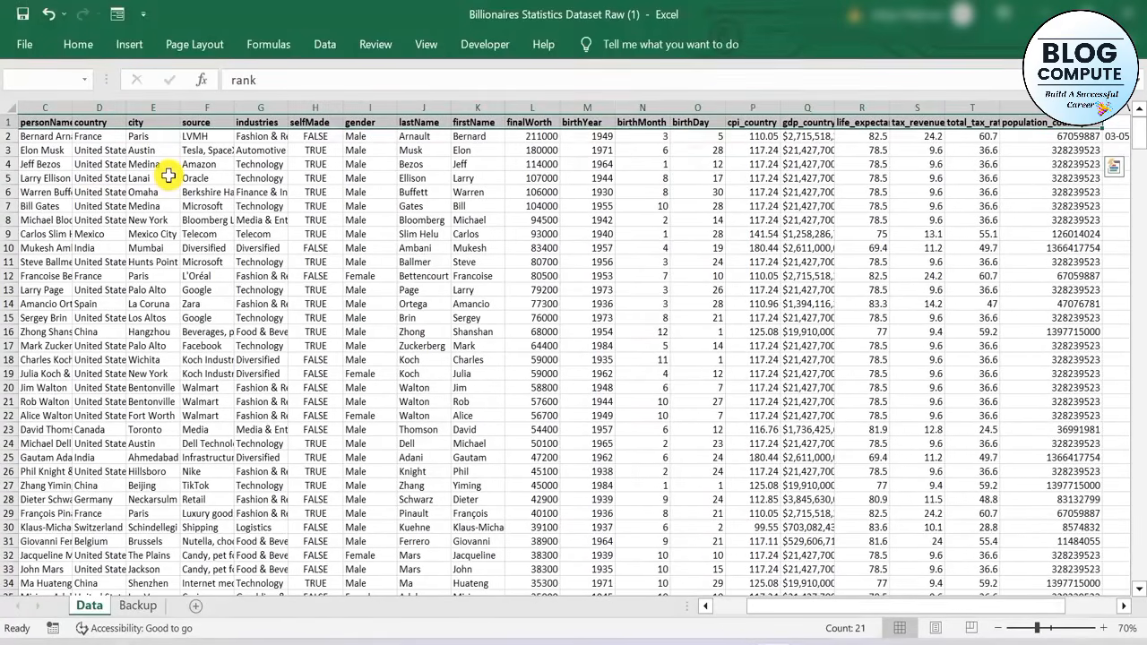
click(85, 43)
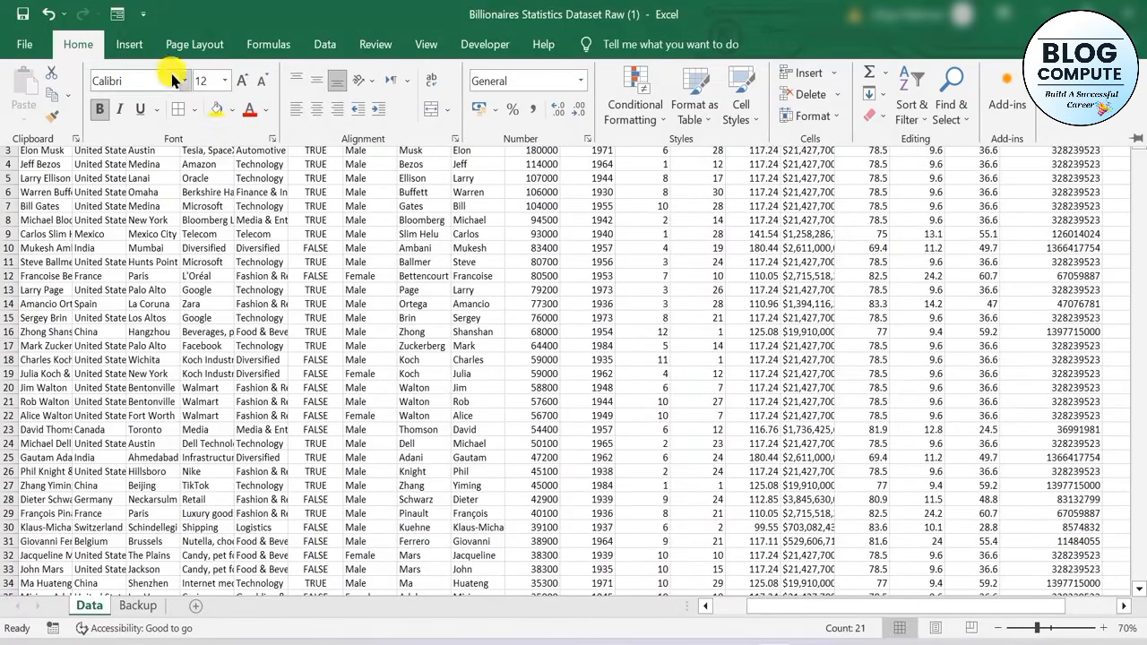
click(217, 110)
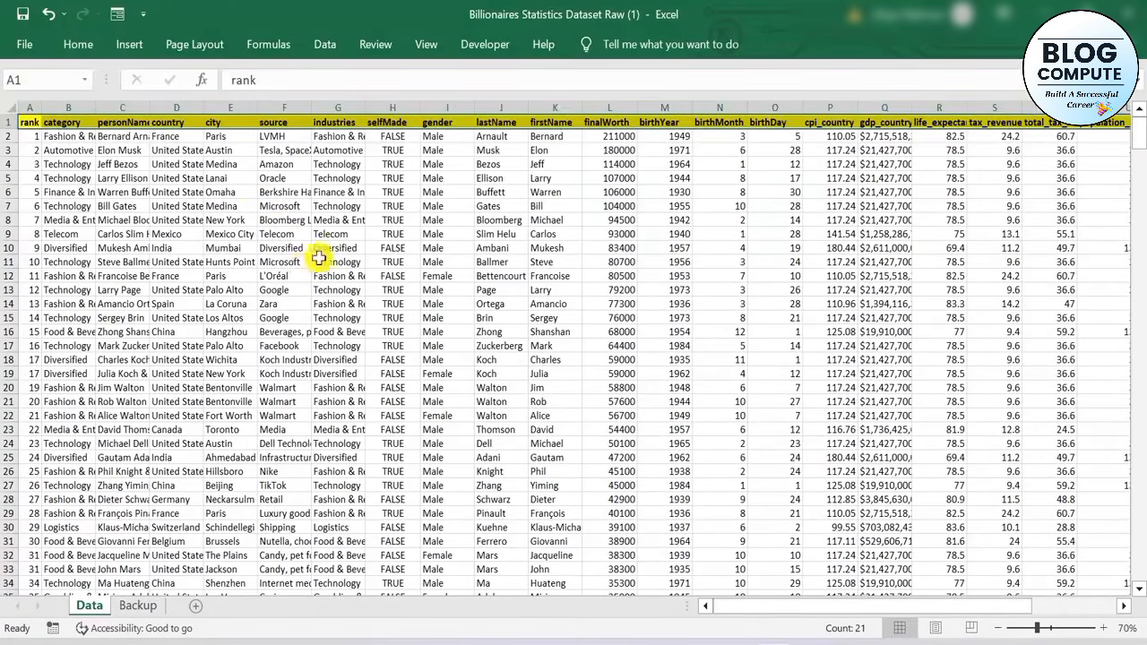
click(432, 249)
Examine the current-date, DOB and Age columns V to X and the birthYear, birthMonth and birthDay columns they are built from
scroll(710, 256, up, 1)
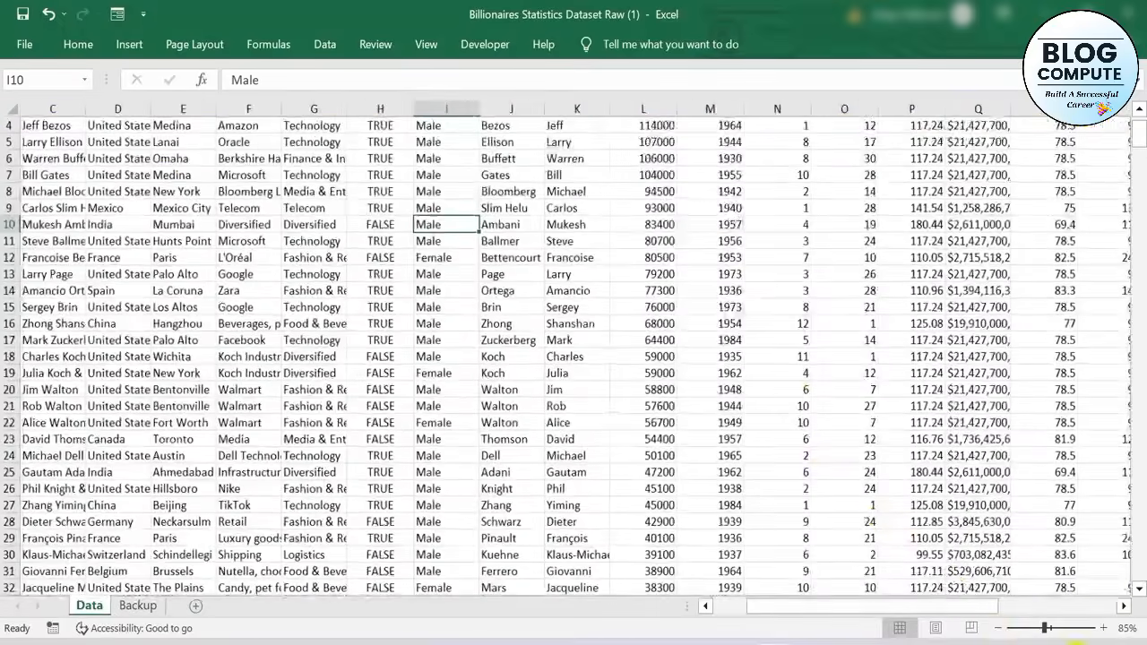
click(1114, 606)
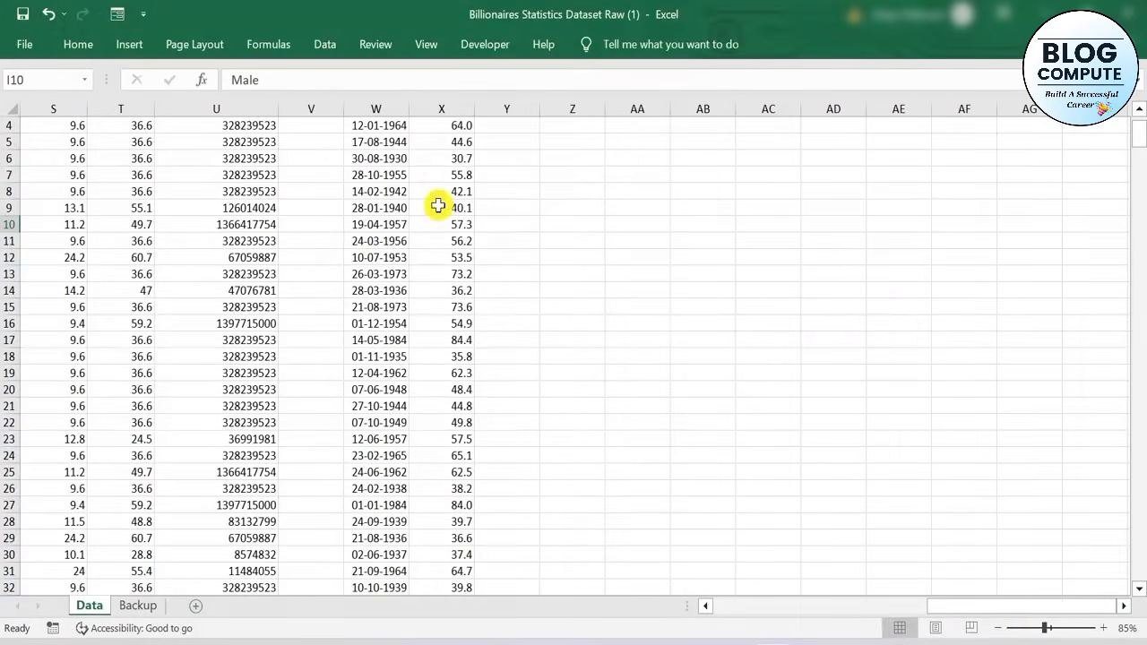
scroll(465, 219, up, 1)
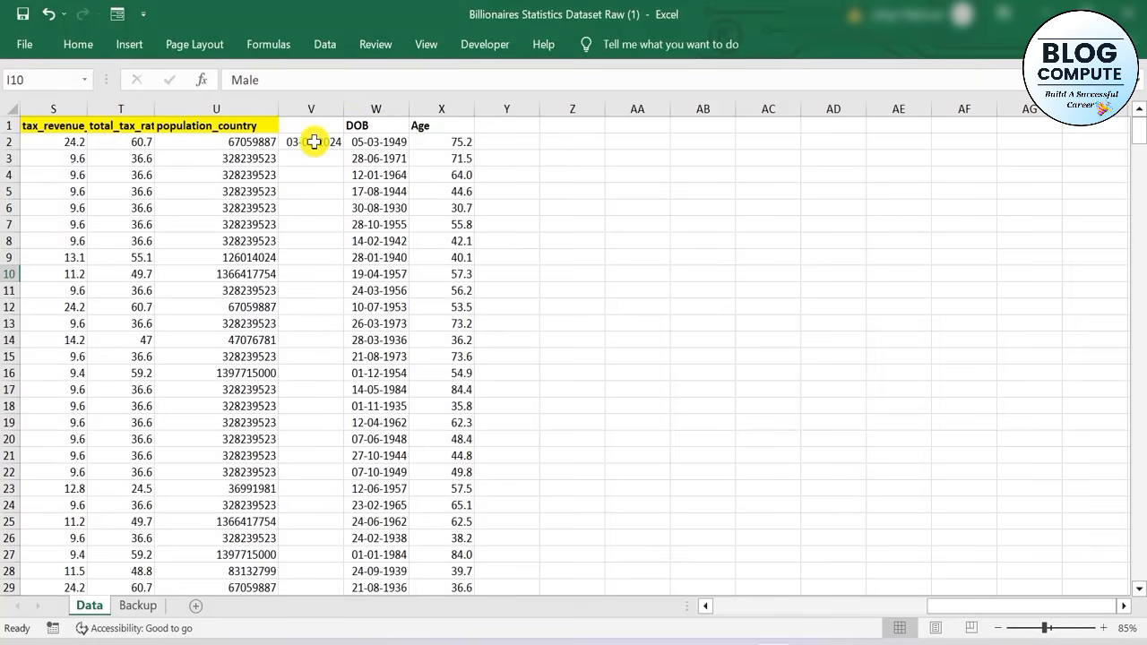
click(762, 608)
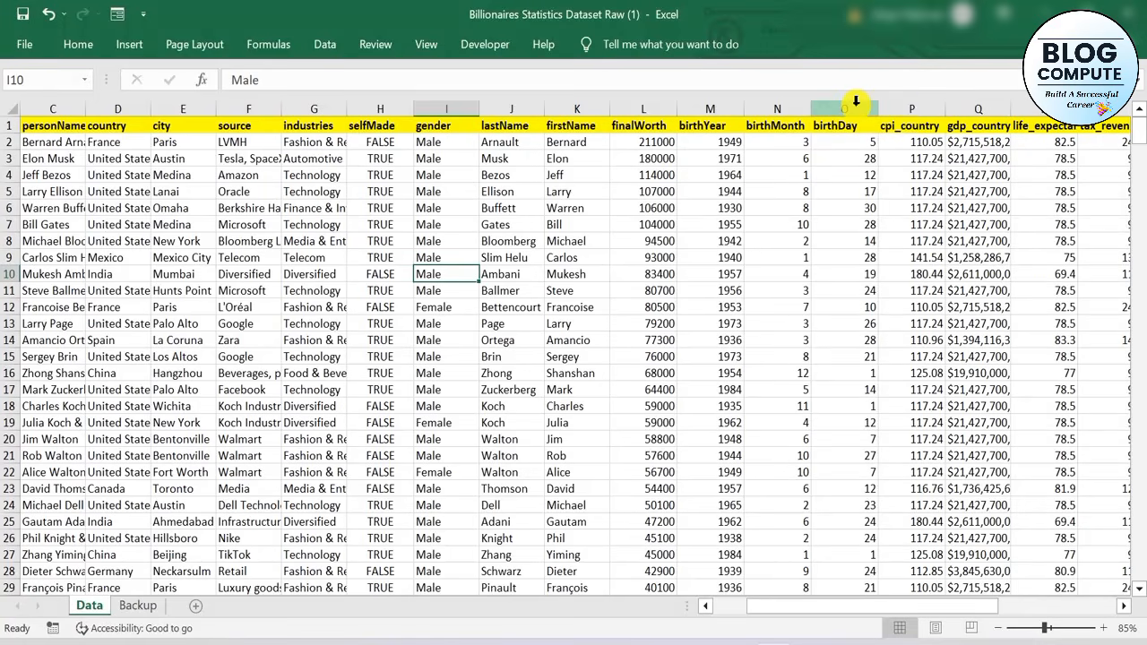
scroll(691, 296, down, 1)
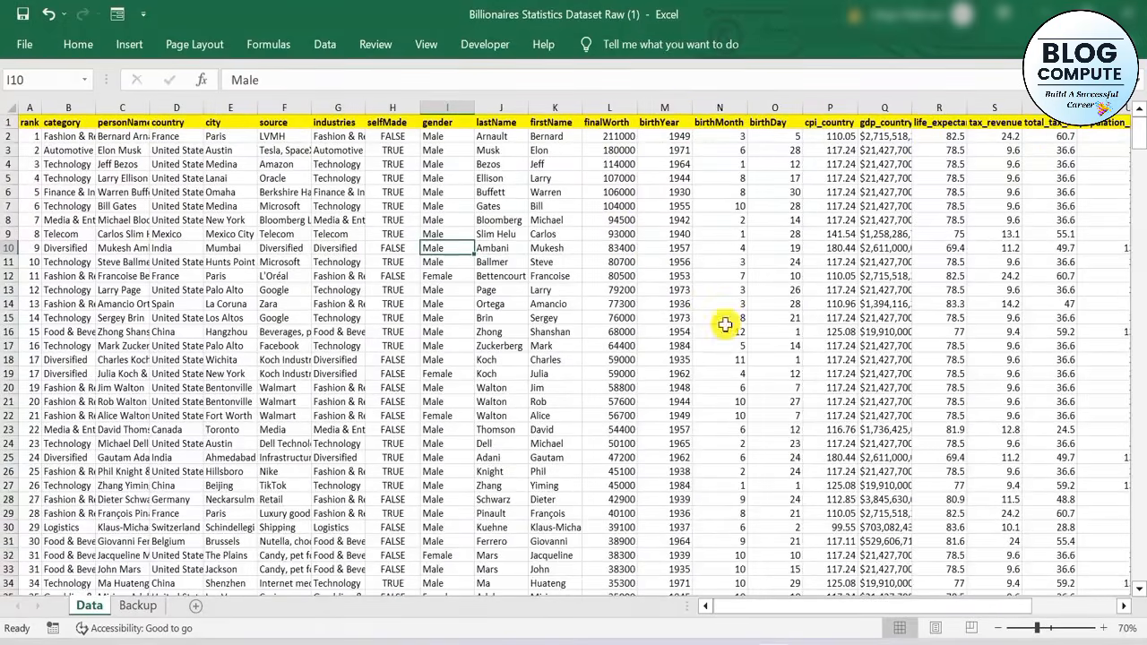
scroll(867, 510, up, 2)
scroll(696, 302, up, 2)
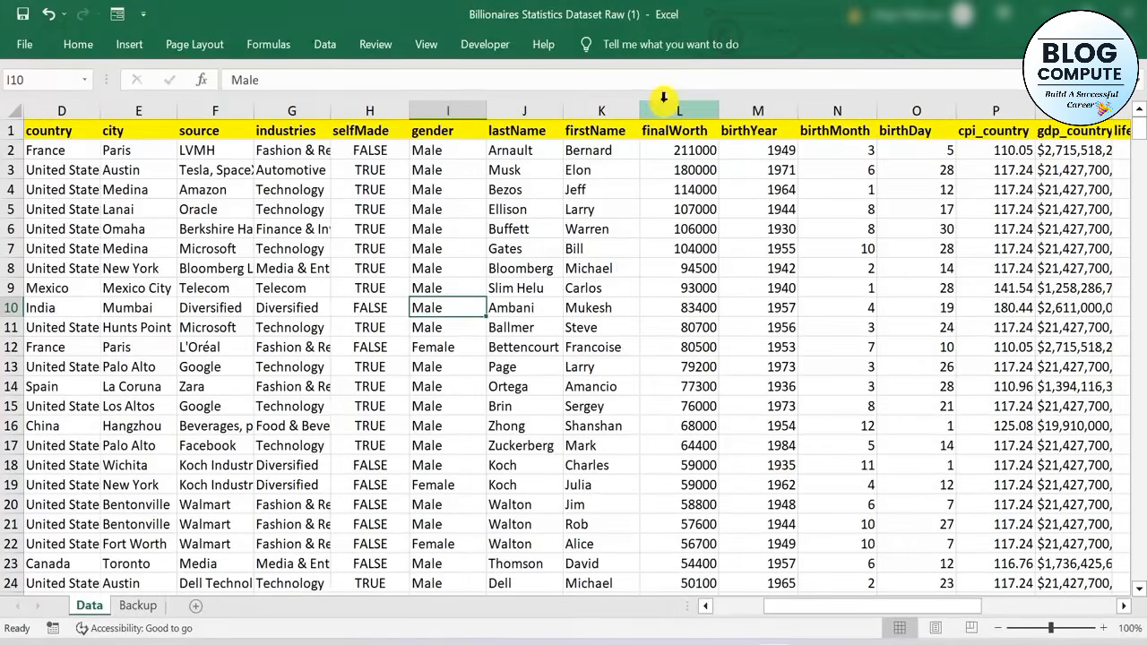
Try deleting the birthYear column, check the effect on the DOB and Age formulas, and undo the deletion
click(758, 110)
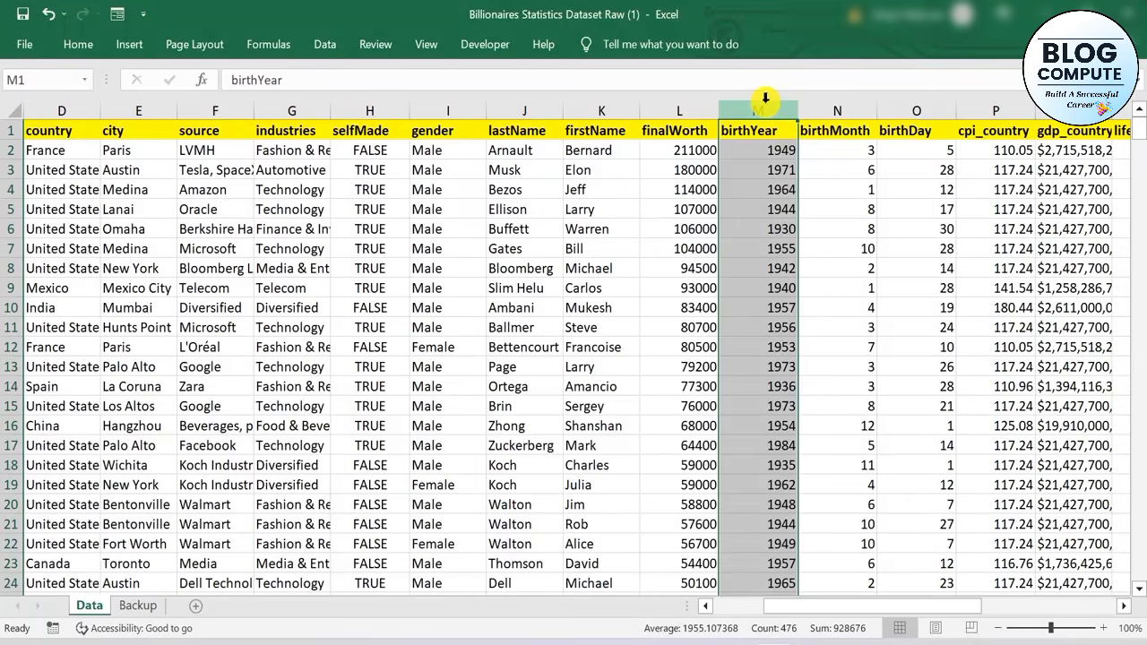
key(ctrl+minus)
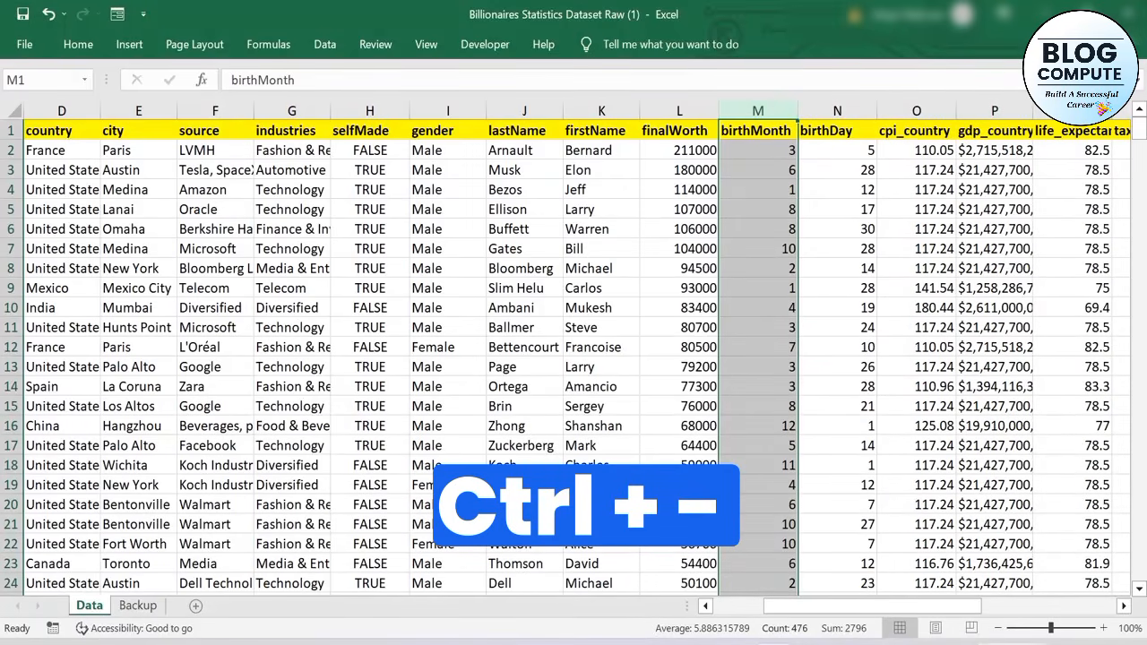
drag(824, 609, 938, 608)
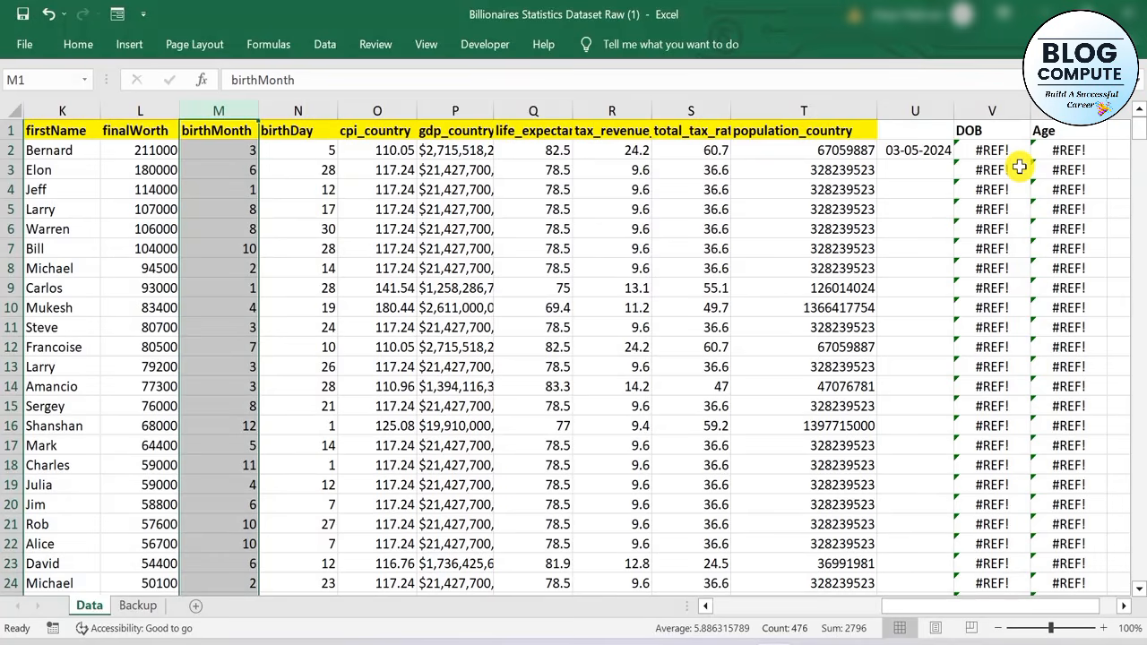
key(ctrl+z)
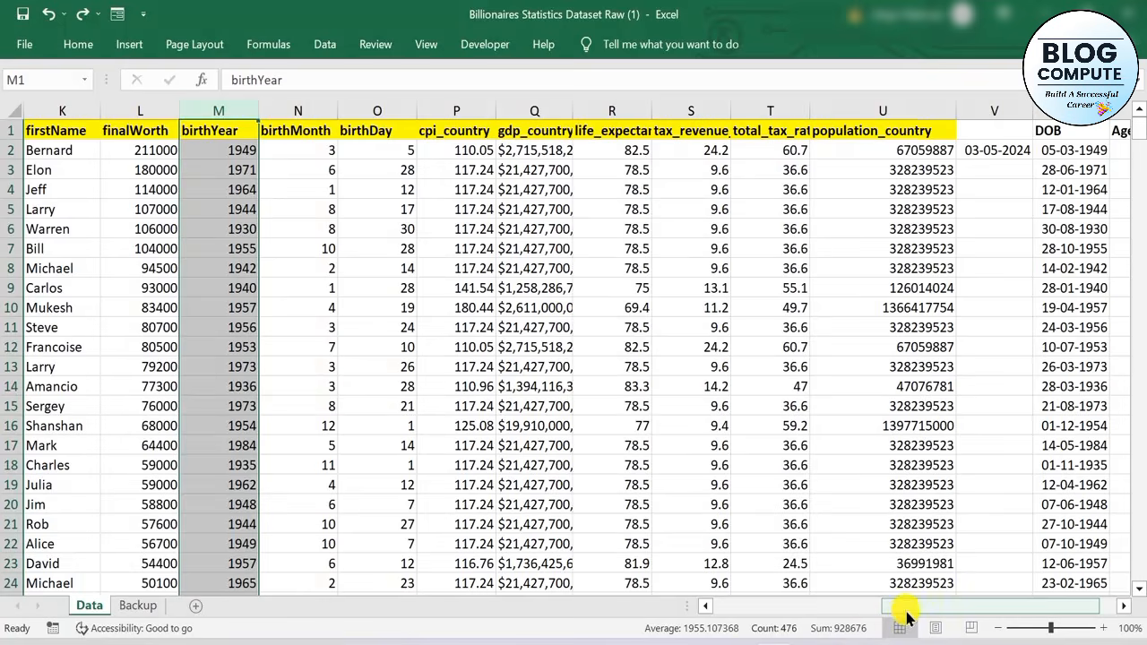
Convert the DOB formulas in W2:W476 to static values by copying them and pasting them as values in place
drag(903, 617, 967, 613)
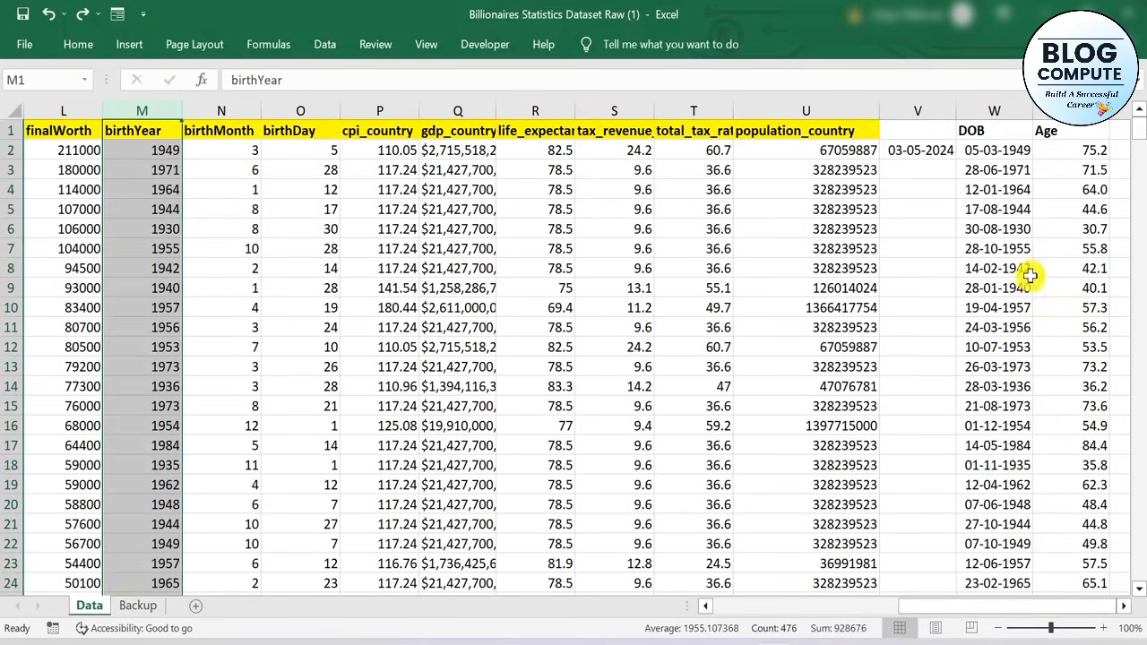
click(1004, 153)
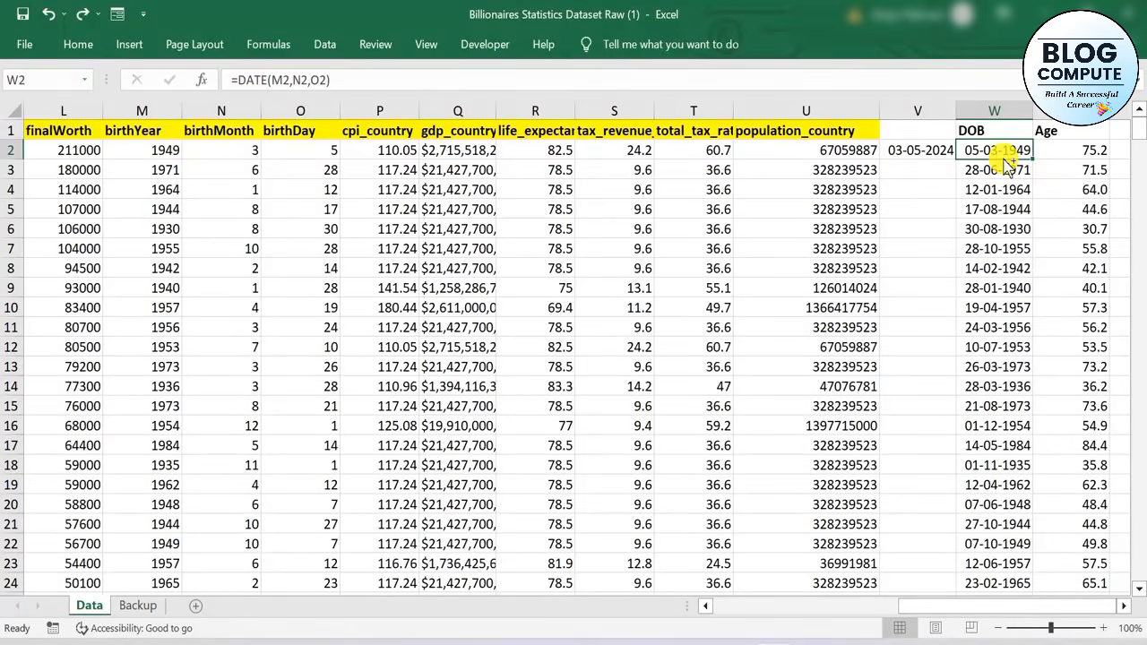
key(ctrl+shift+Down)
key(ctrl+c)
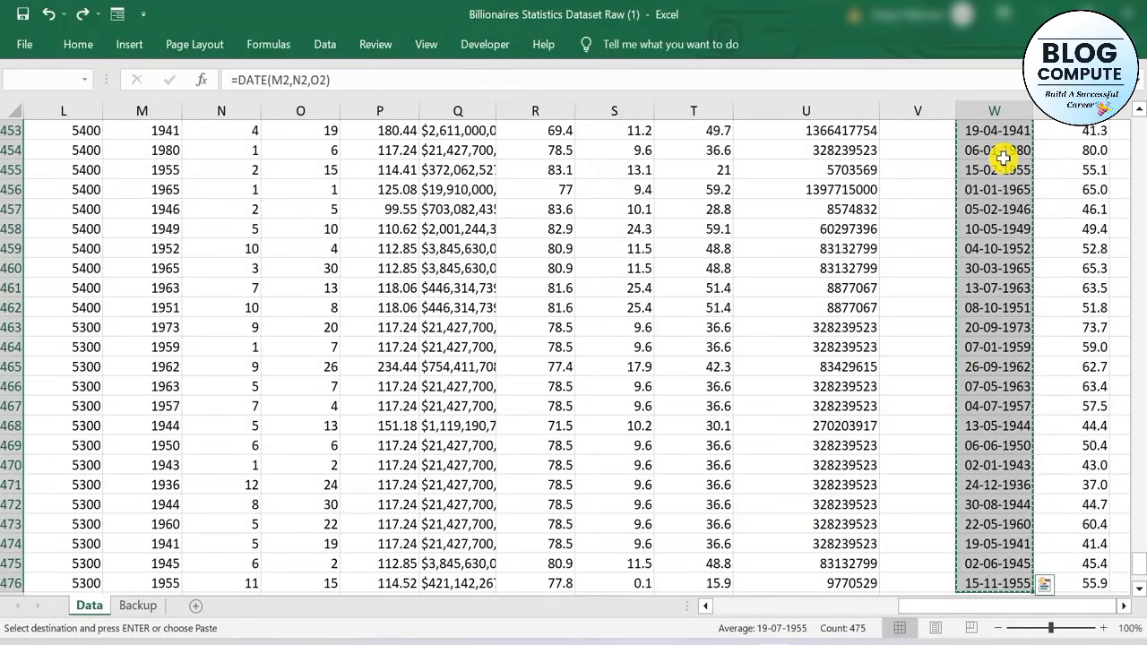
key(alt+h)
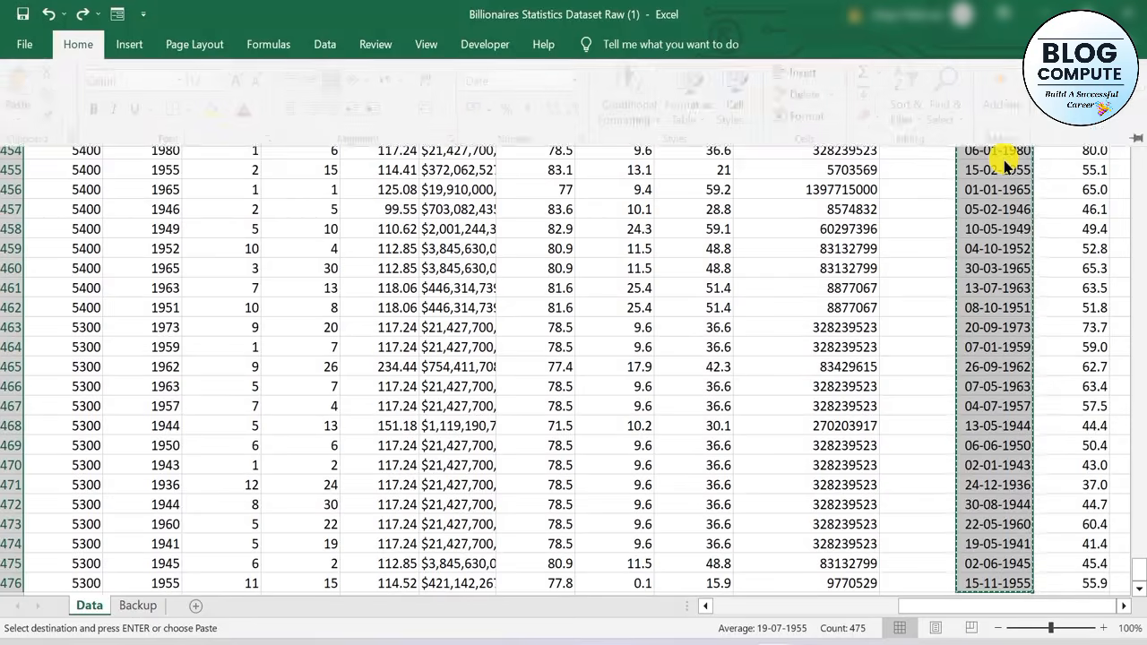
key(v)
key(v)
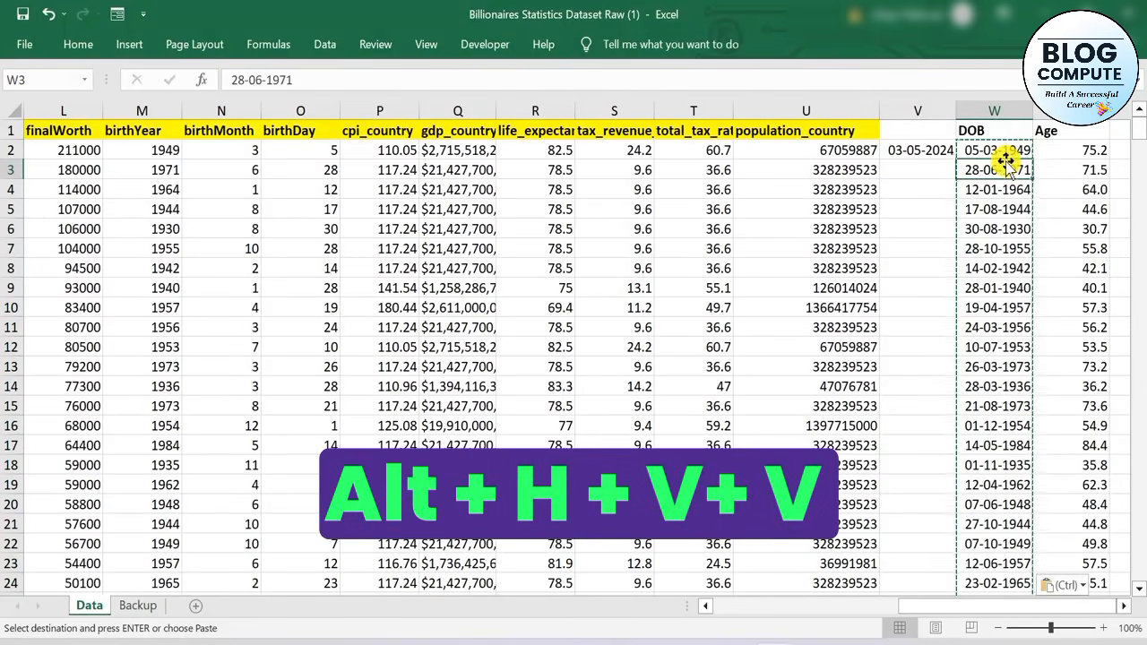
click(1086, 153)
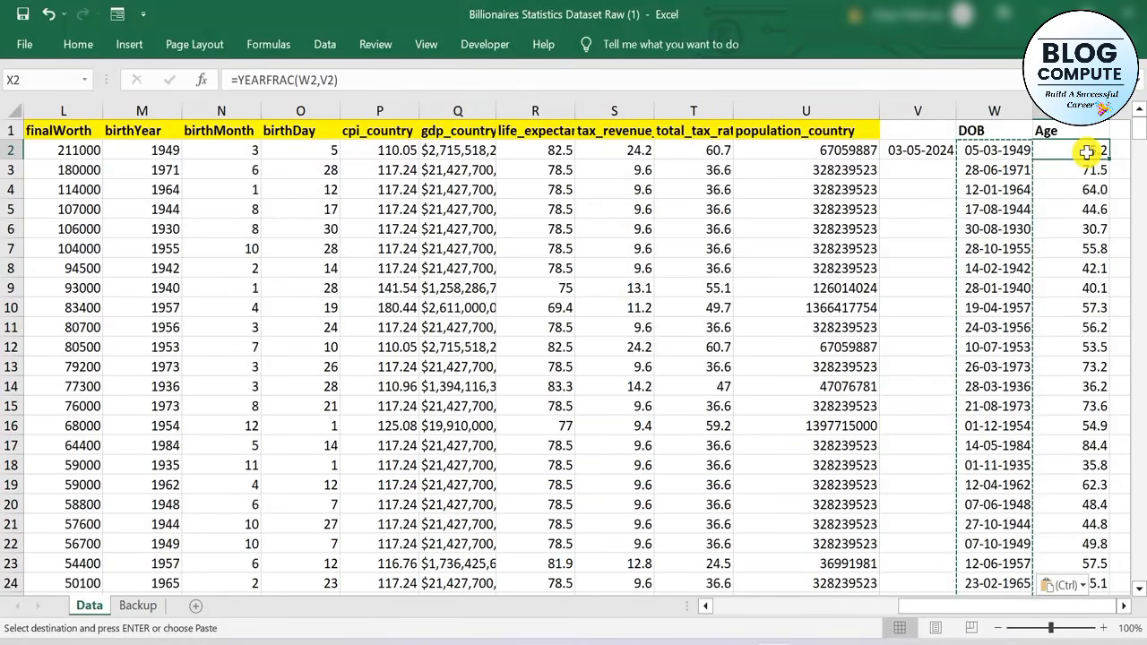
key(ctrl)
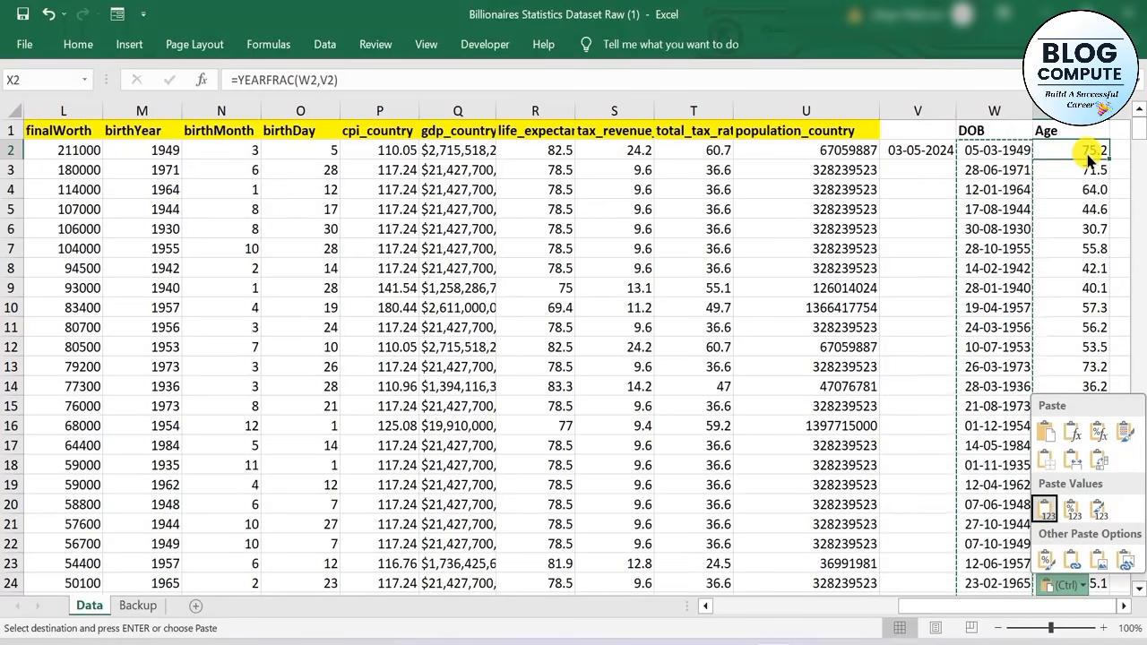
key(Down)
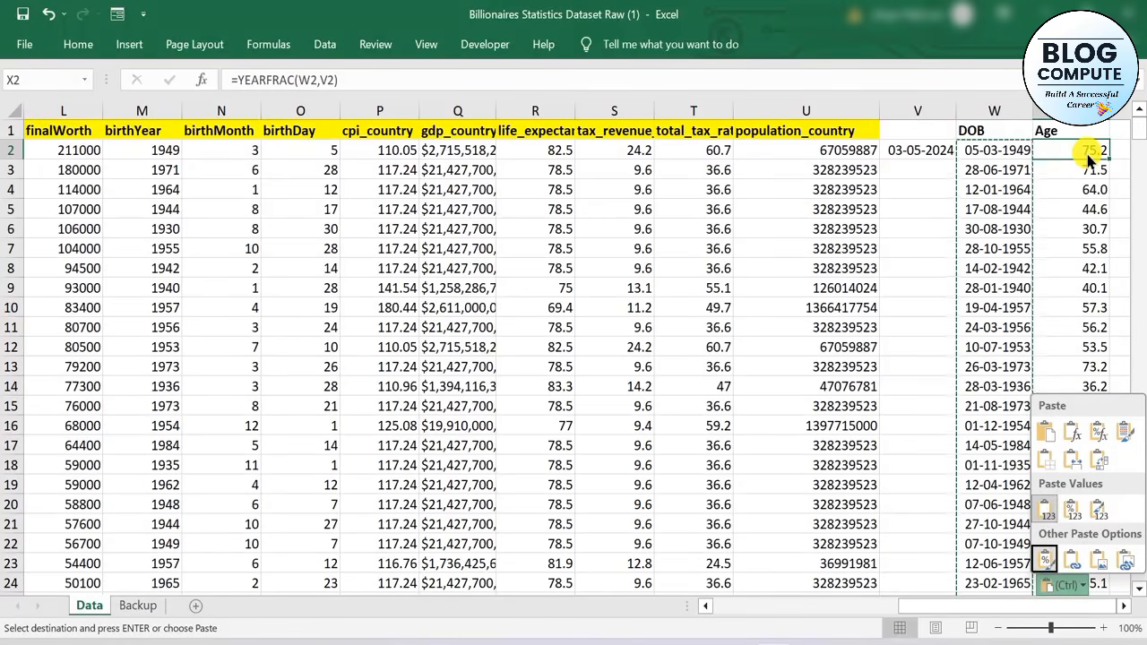
click(1092, 233)
click(1095, 267)
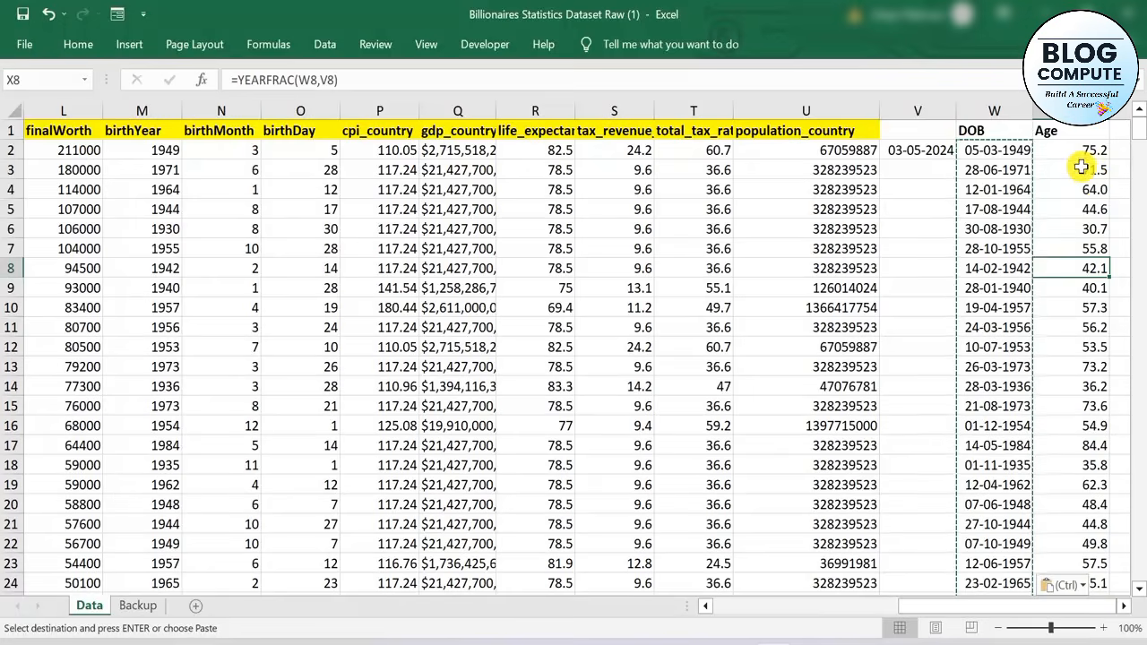
double_click(1082, 150)
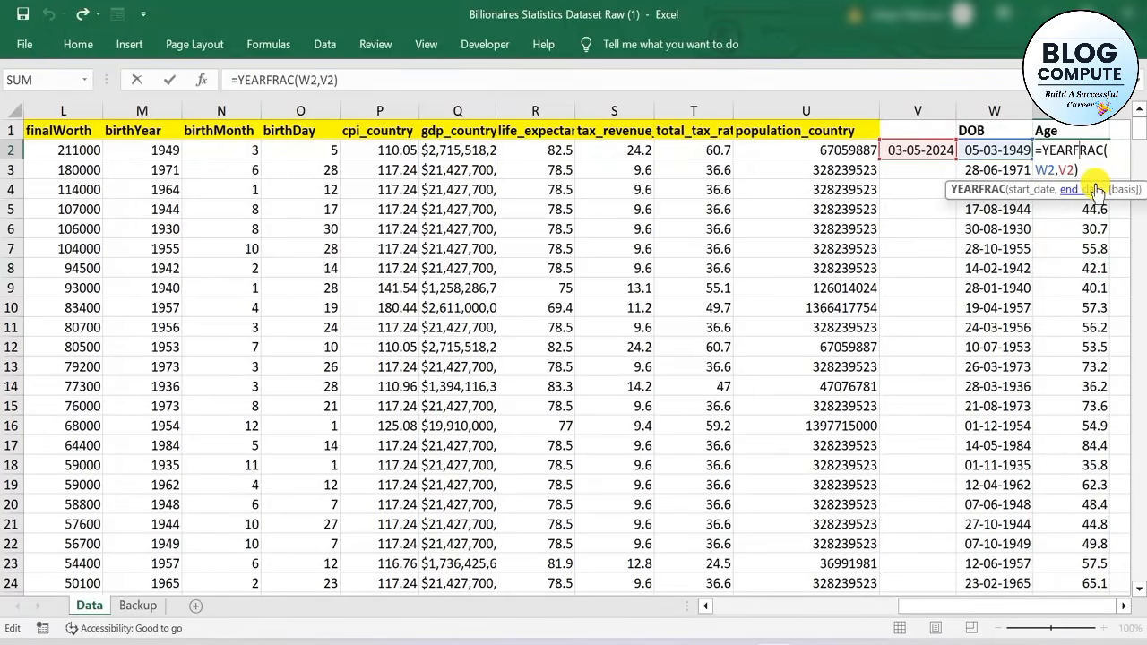
key(Return)
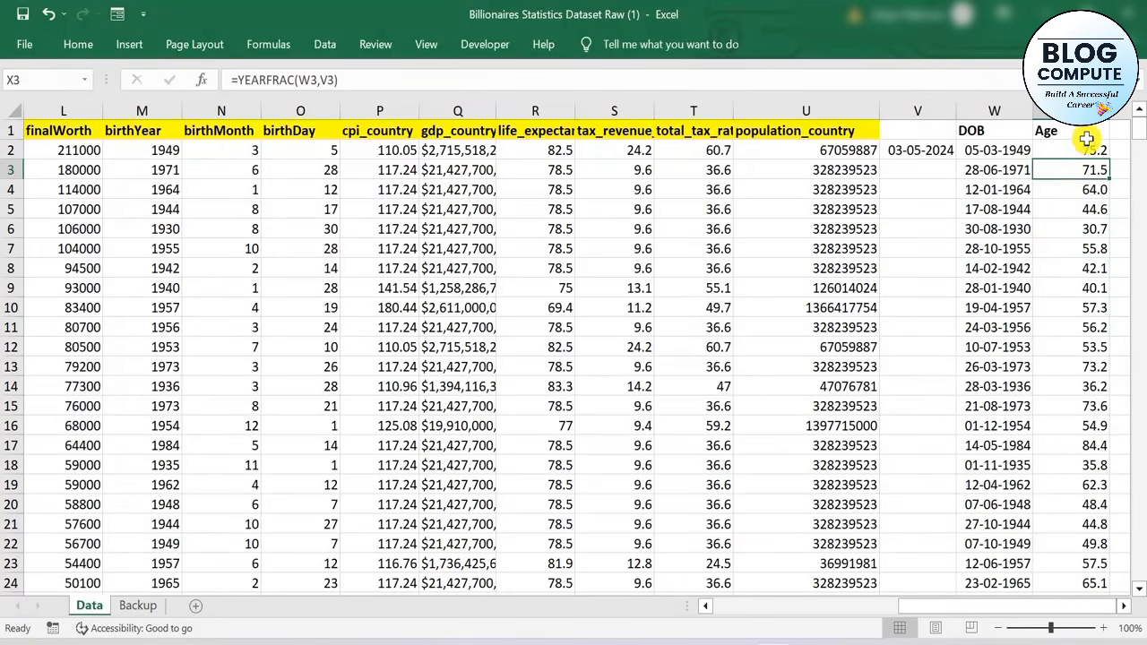
Replace the YEARFRAC formulas in the Age range X2:X476 with their values and check a cell in the column
click(1065, 151)
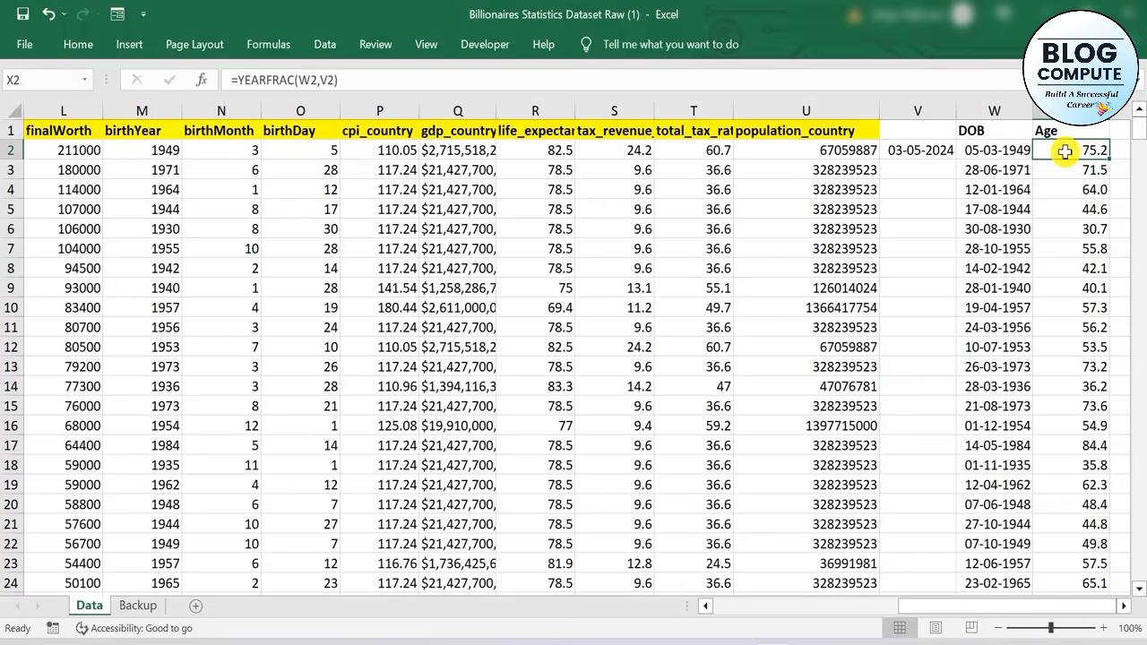
key(ctrl+shift+Down)
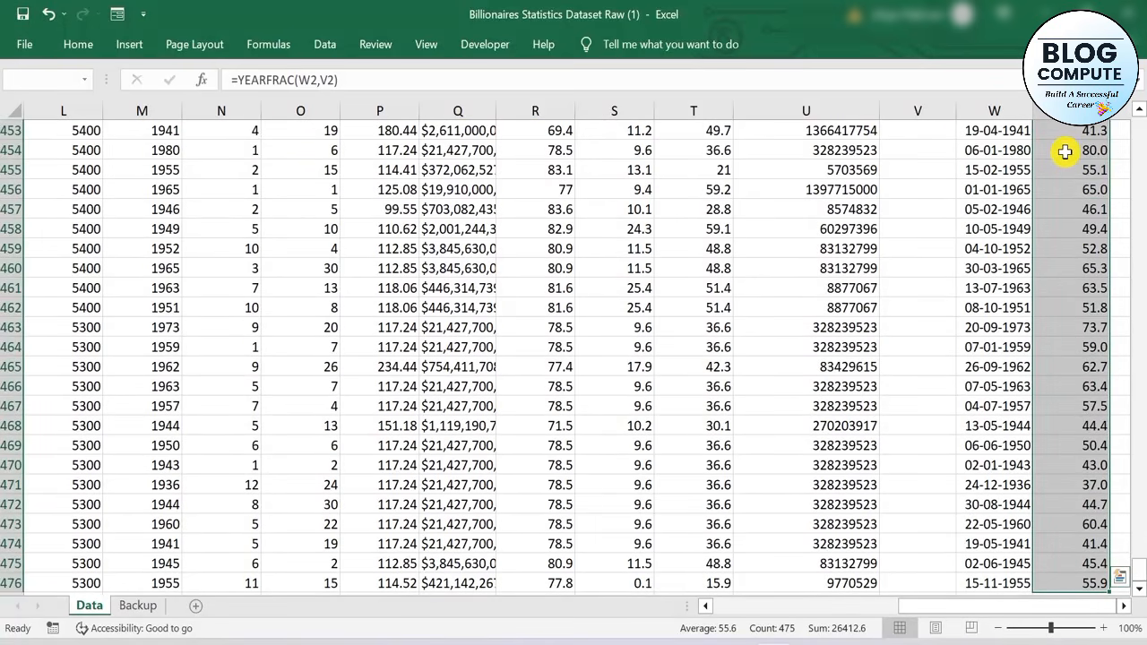
key(ctrl+c)
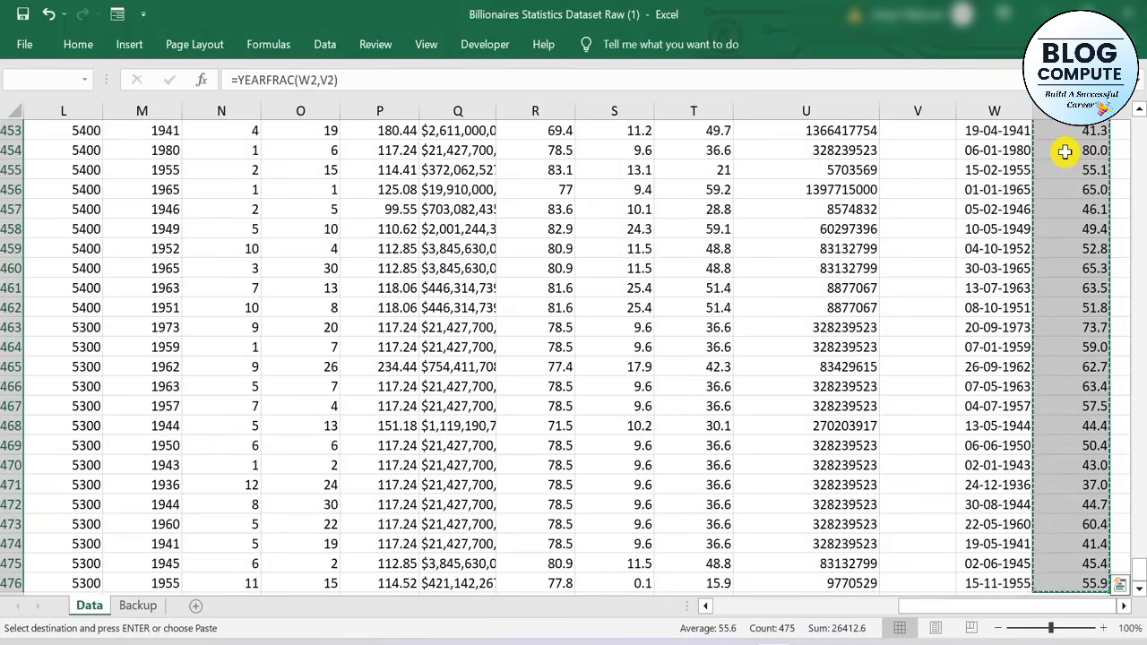
key(alt+h)
key(v)
key(v)
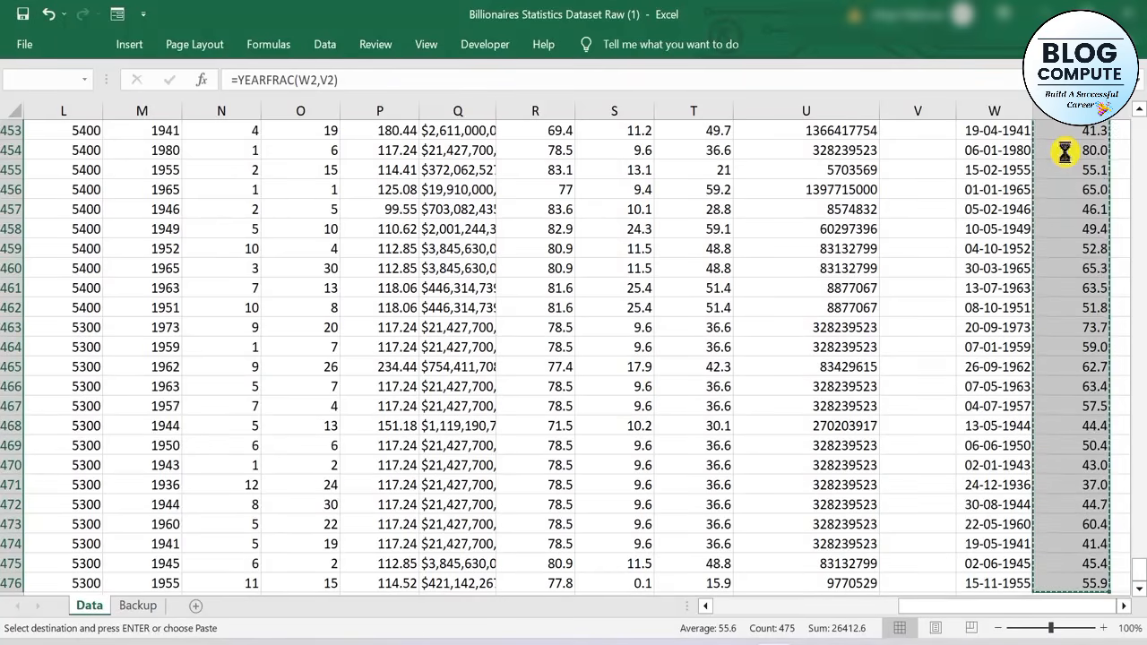
click(1075, 215)
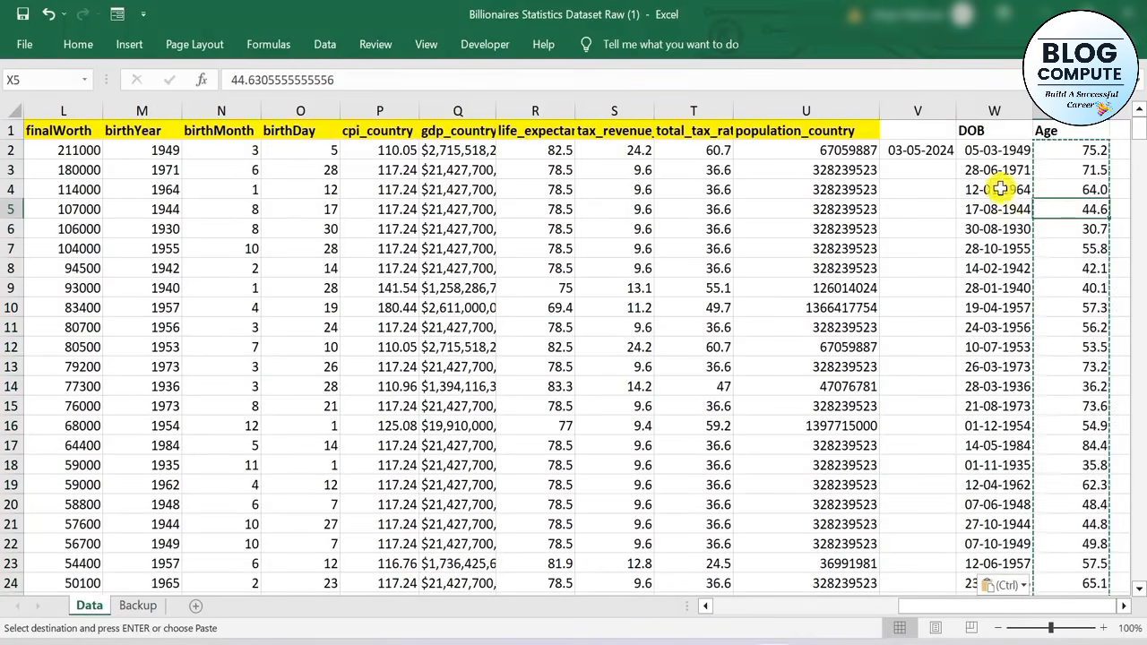
Delete the helper column V that holds the current date
click(918, 107)
right_click(918, 107)
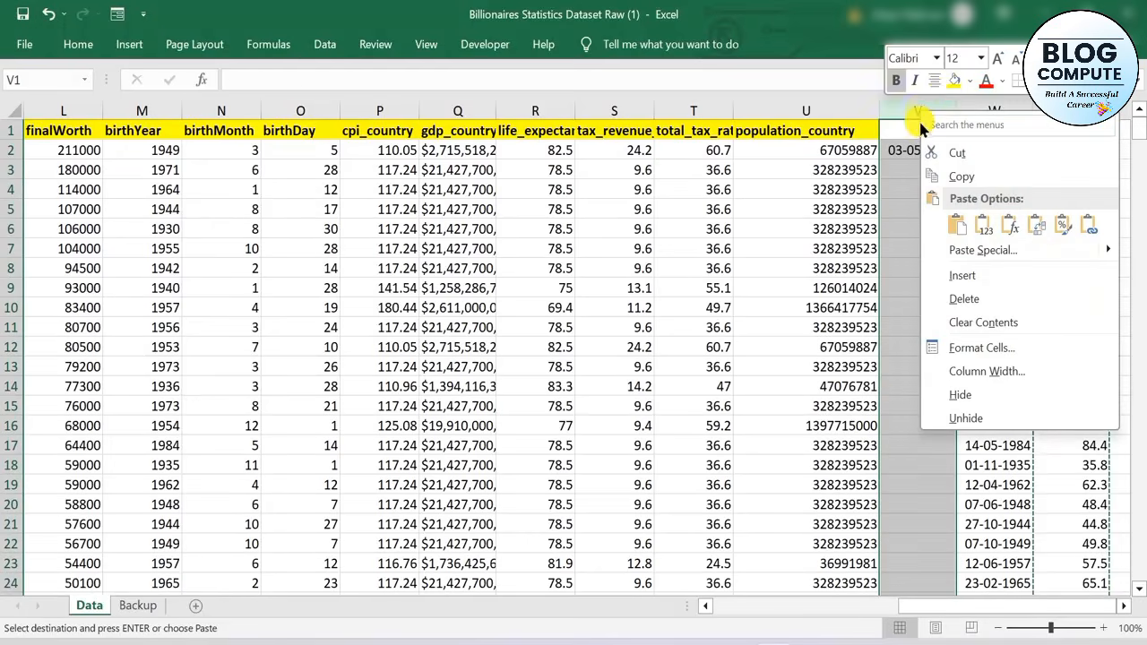
key(d)
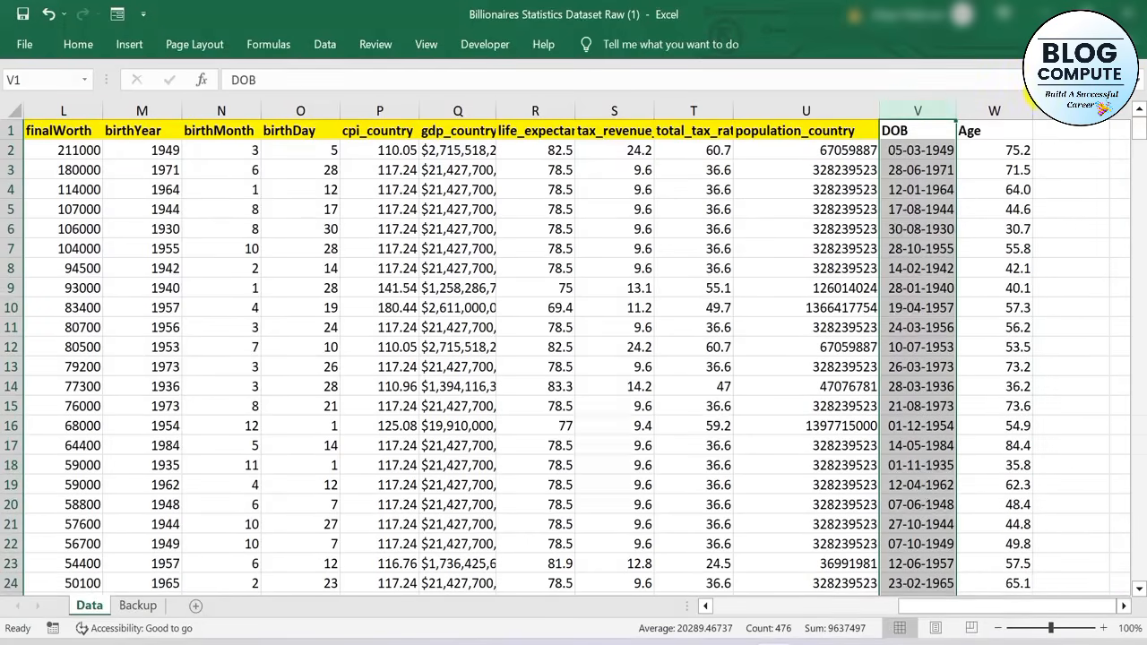
Delete the birthYear, birthMonth and birthDay columns from the Data sheet
click(155, 102)
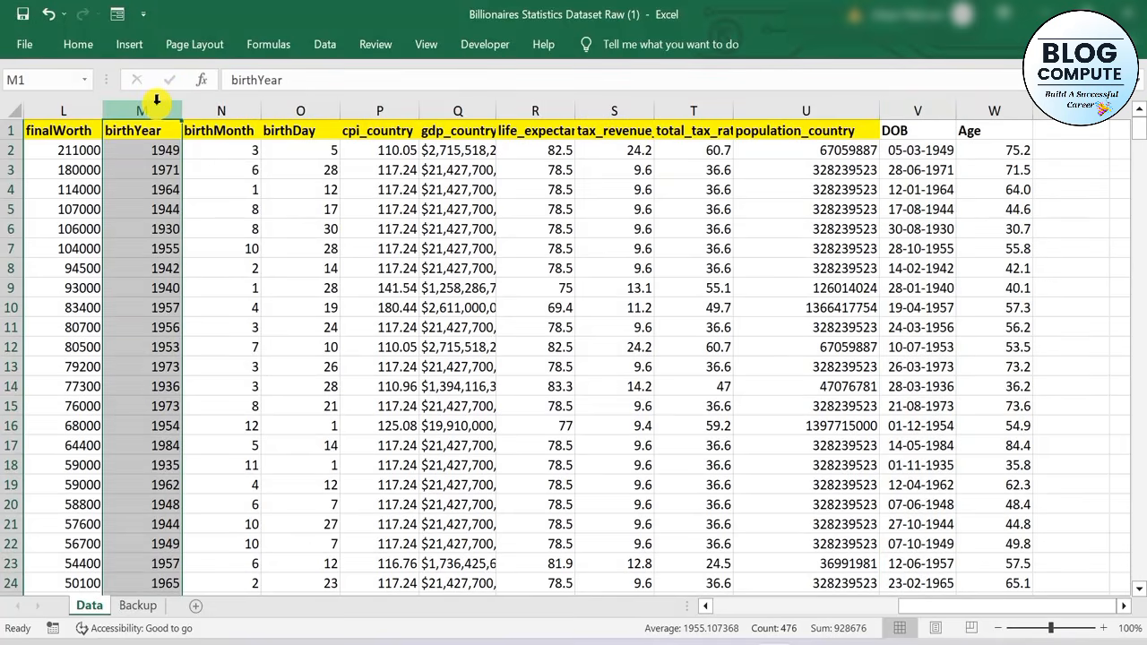
key(ctrl+minus)
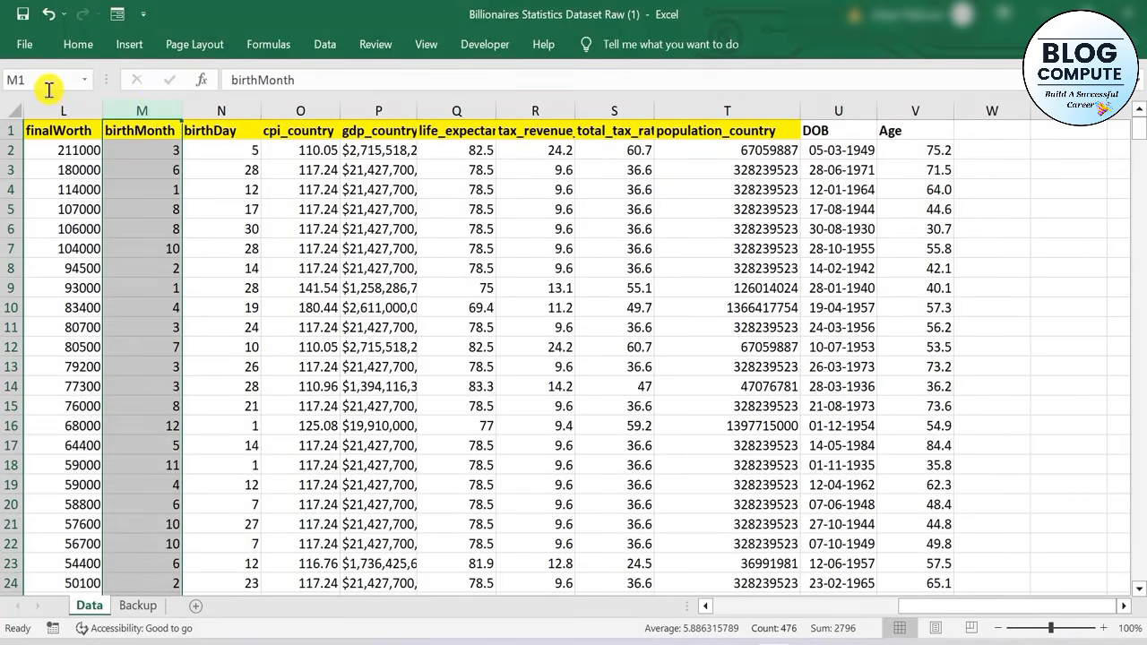
key(ctrl+minus)
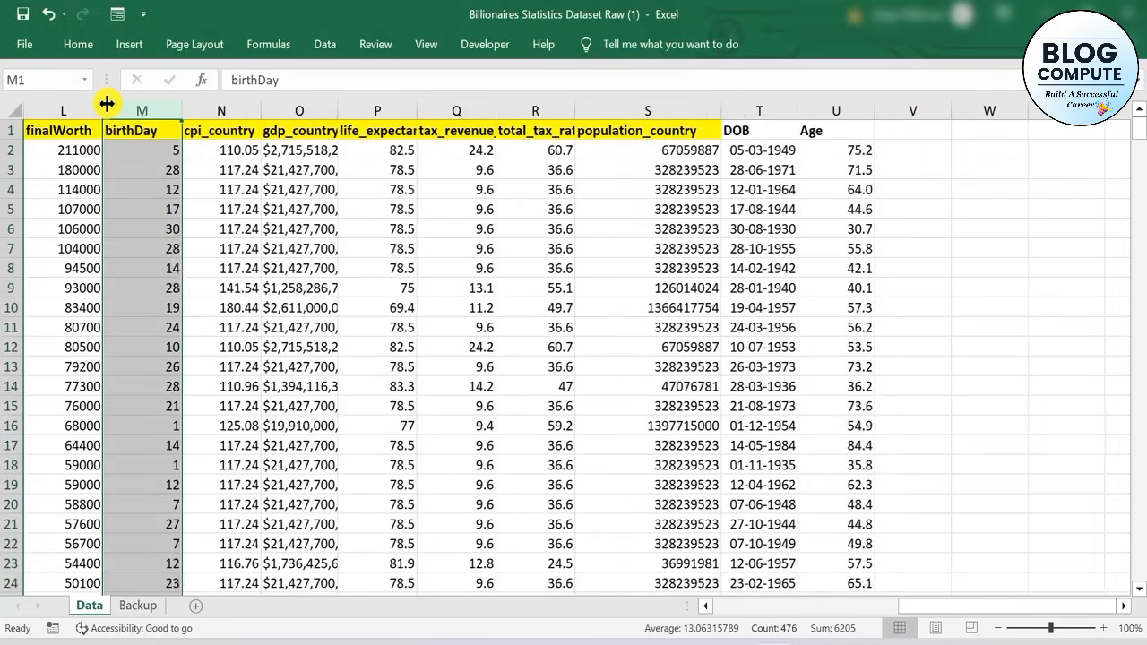
key(ctrl+minus)
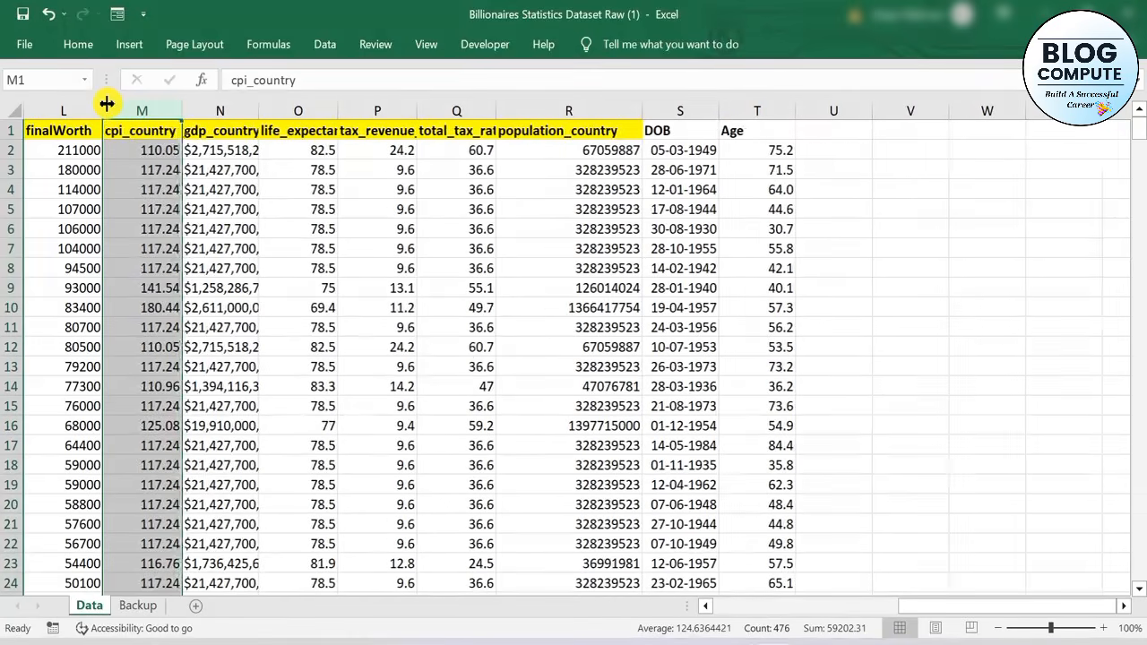
Test whether the gdp_country values behave as numbers by entering =N2-1 in the empty cell V3
scroll(622, 276, down, 3)
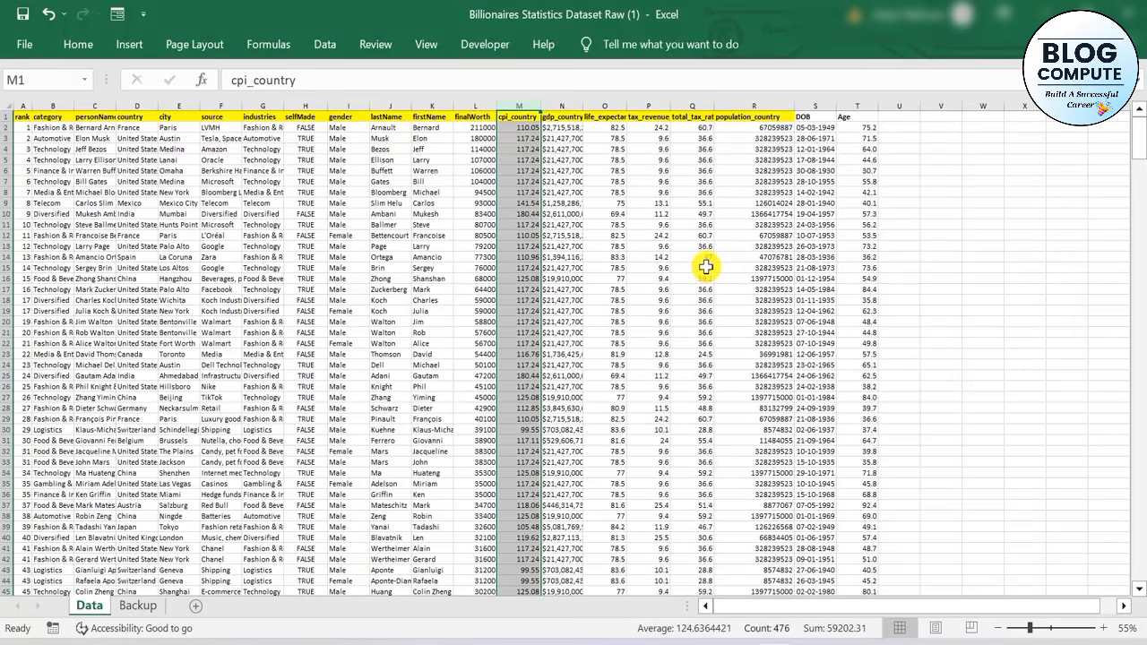
scroll(583, 260, up, 1)
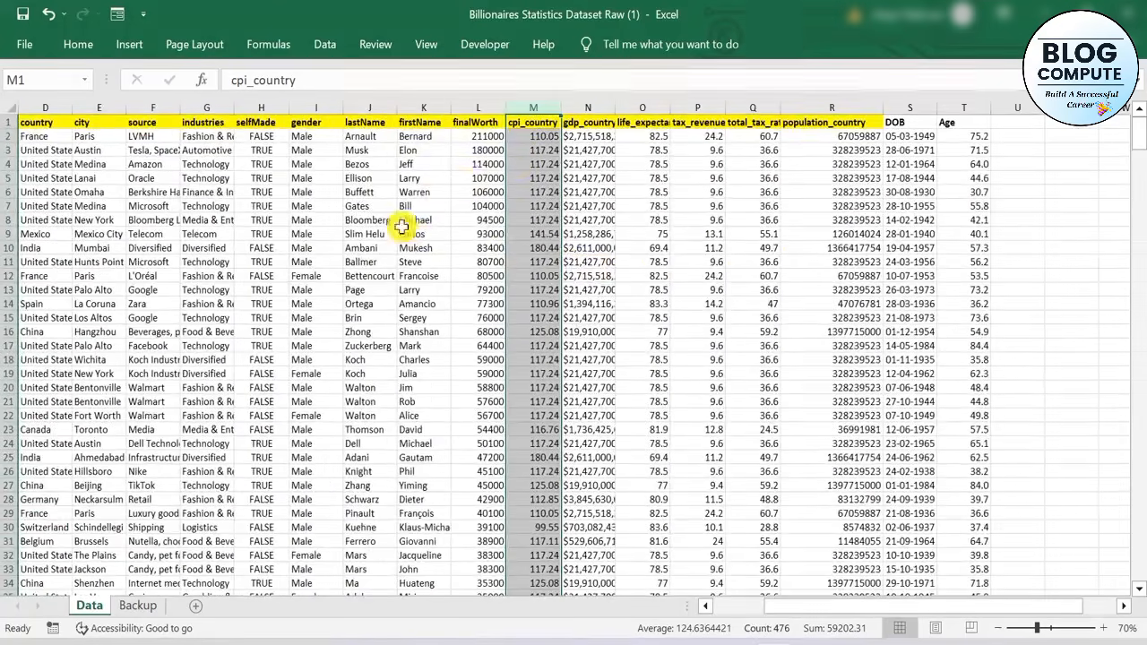
click(587, 149)
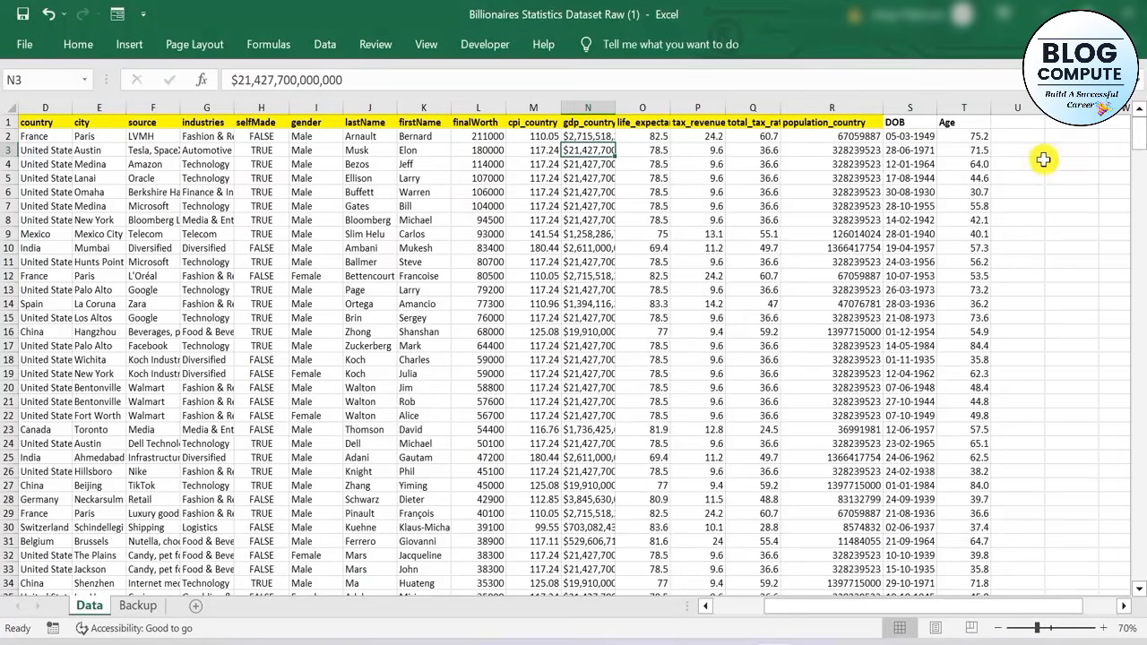
scroll(1081, 188, up, 2)
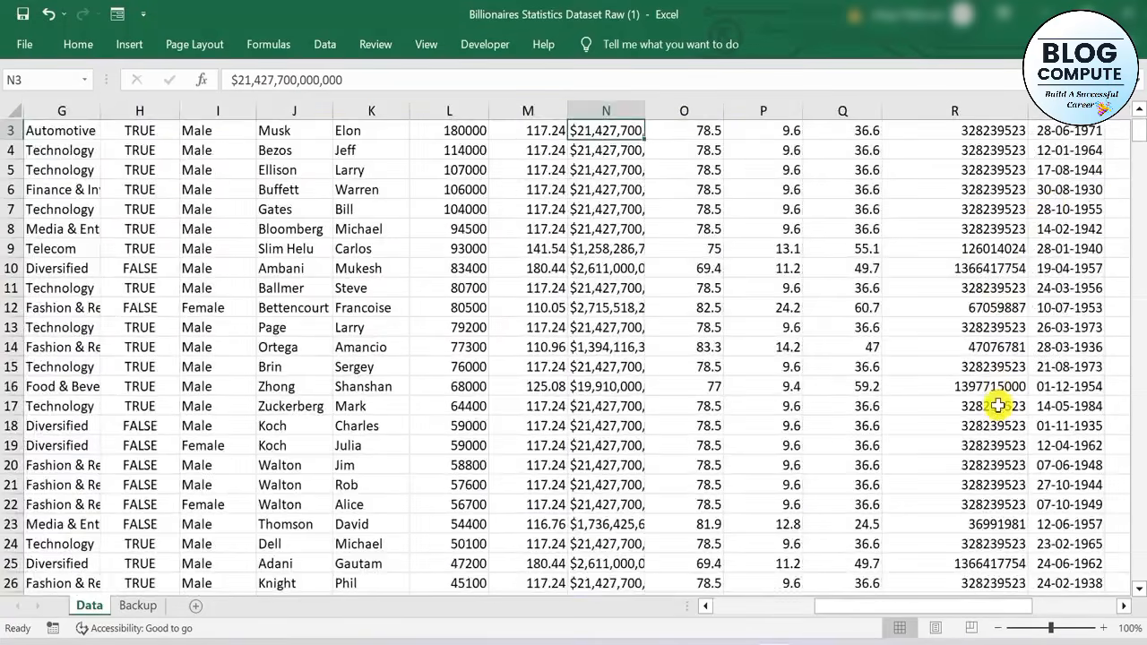
scroll(807, 332, up, 1)
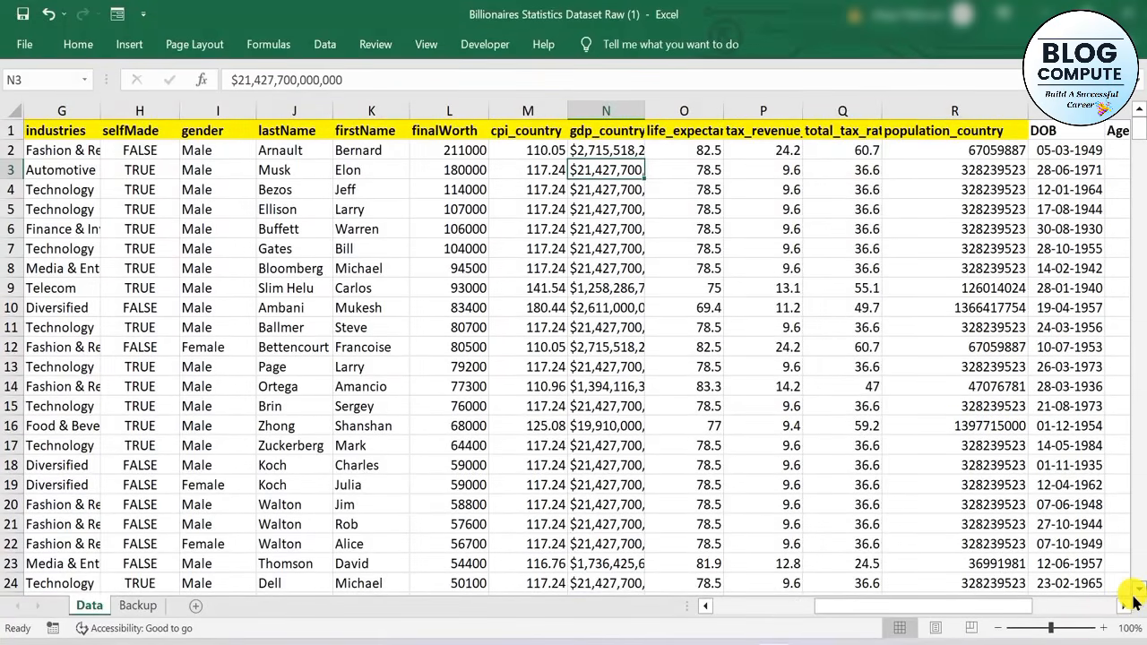
scroll(1122, 613, right, 4)
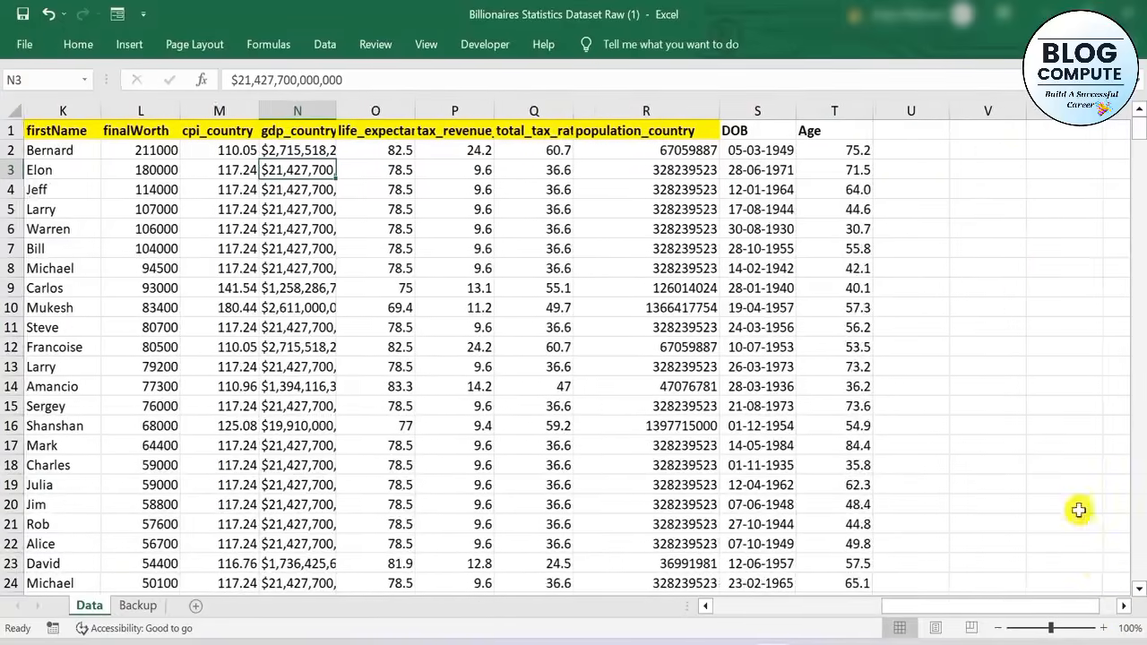
click(1003, 166)
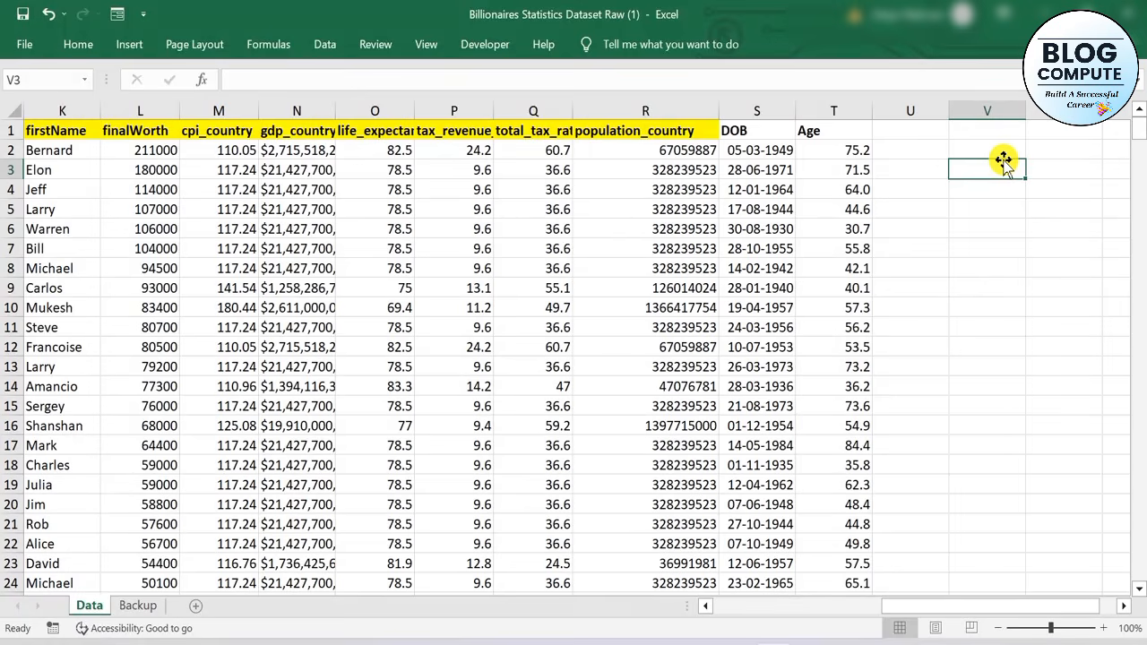
text(=)
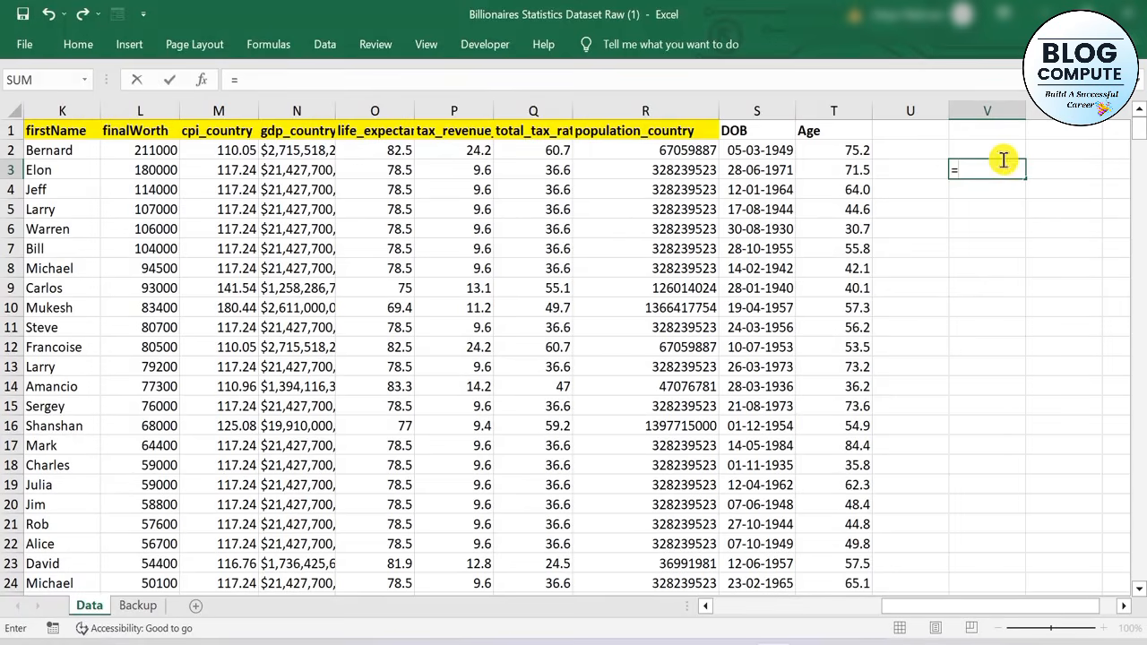
click(313, 153)
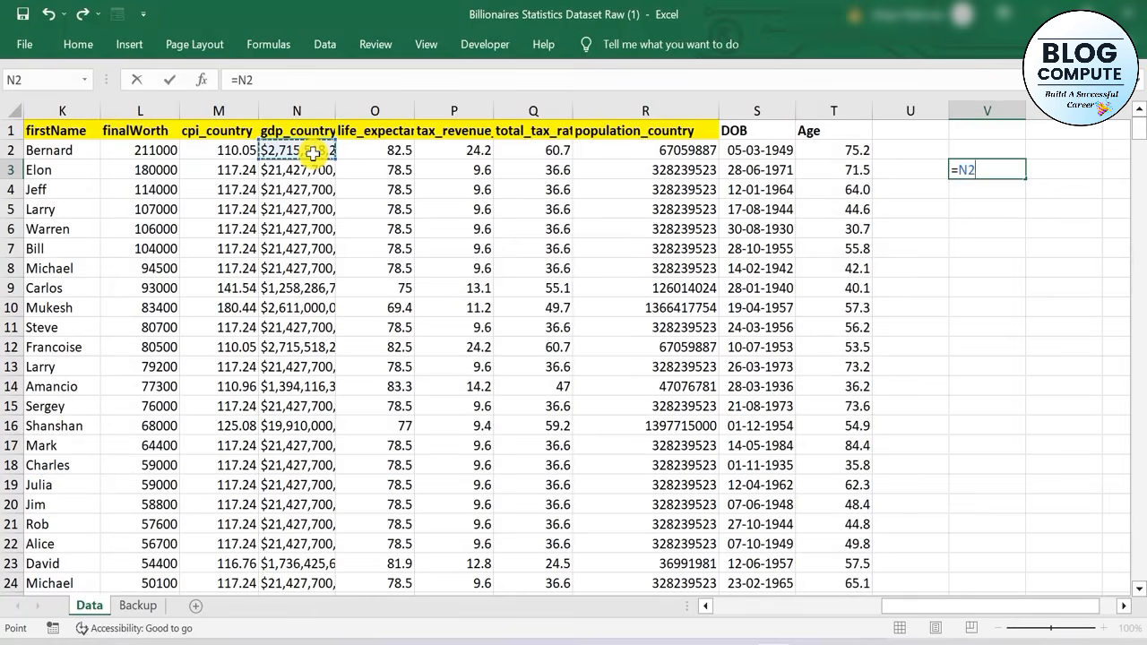
text(-1)
key(Return)
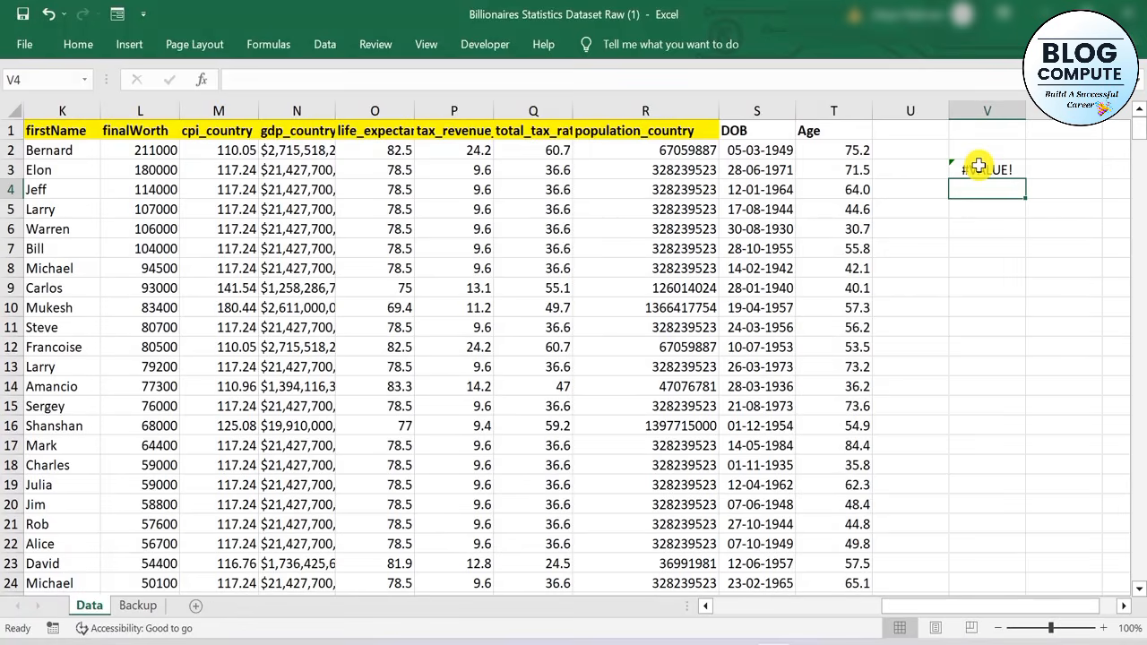
click(978, 168)
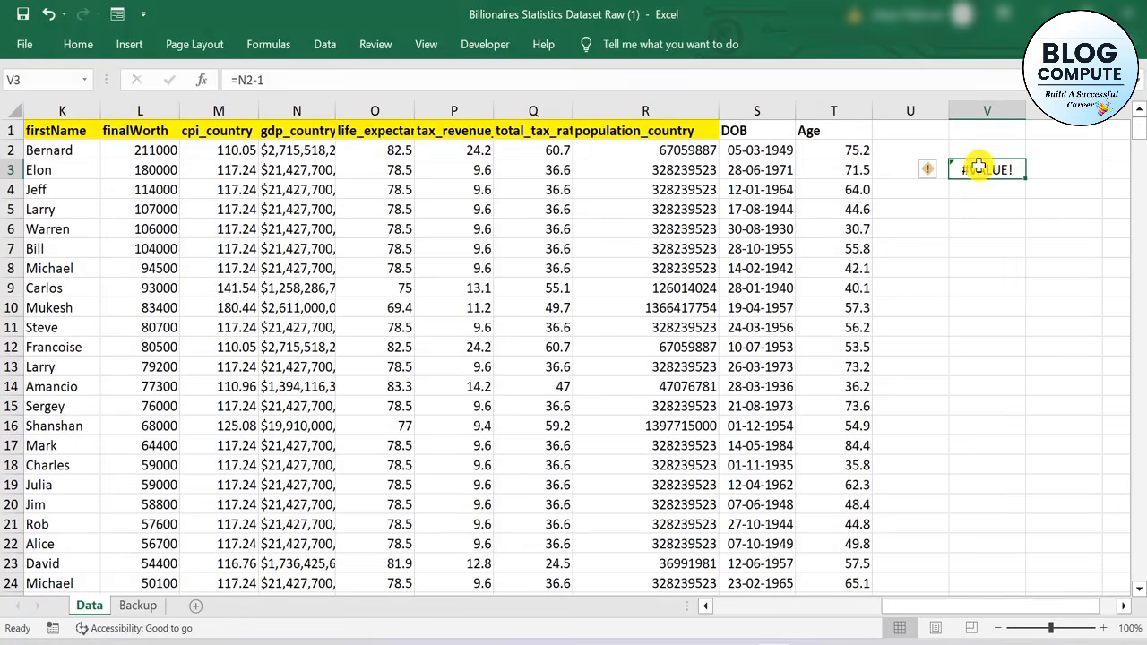
Remove every $ sign from the gdp_country range N2:N476 by replacing it with nothing
click(319, 157)
key(ctrl+shift+Down)
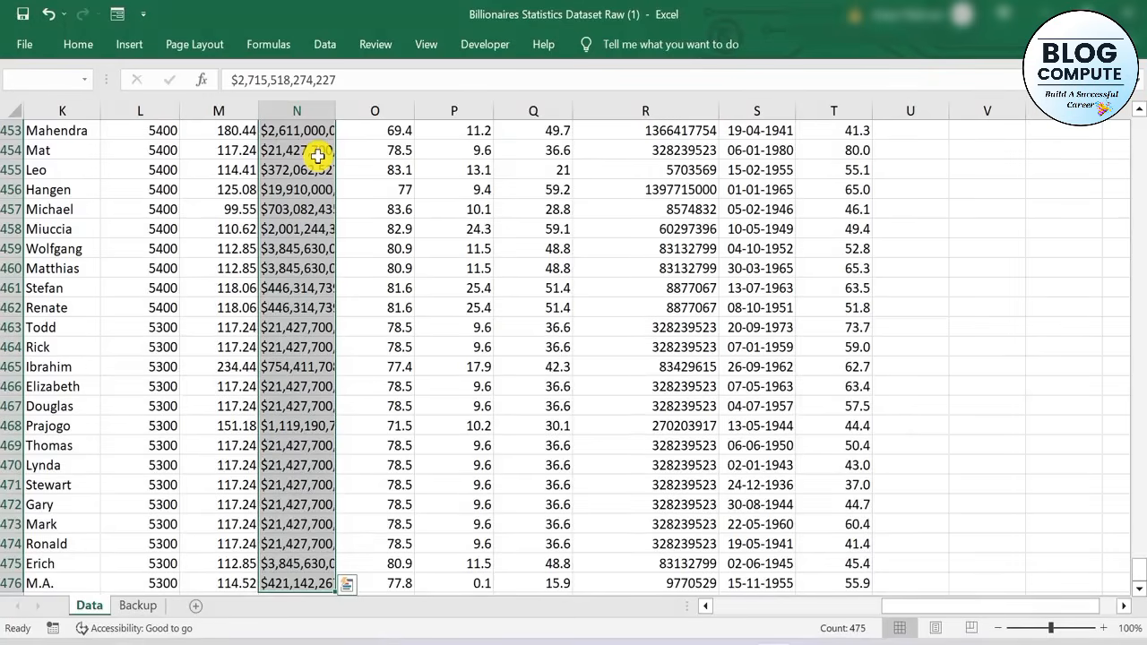
key(ctrl+h)
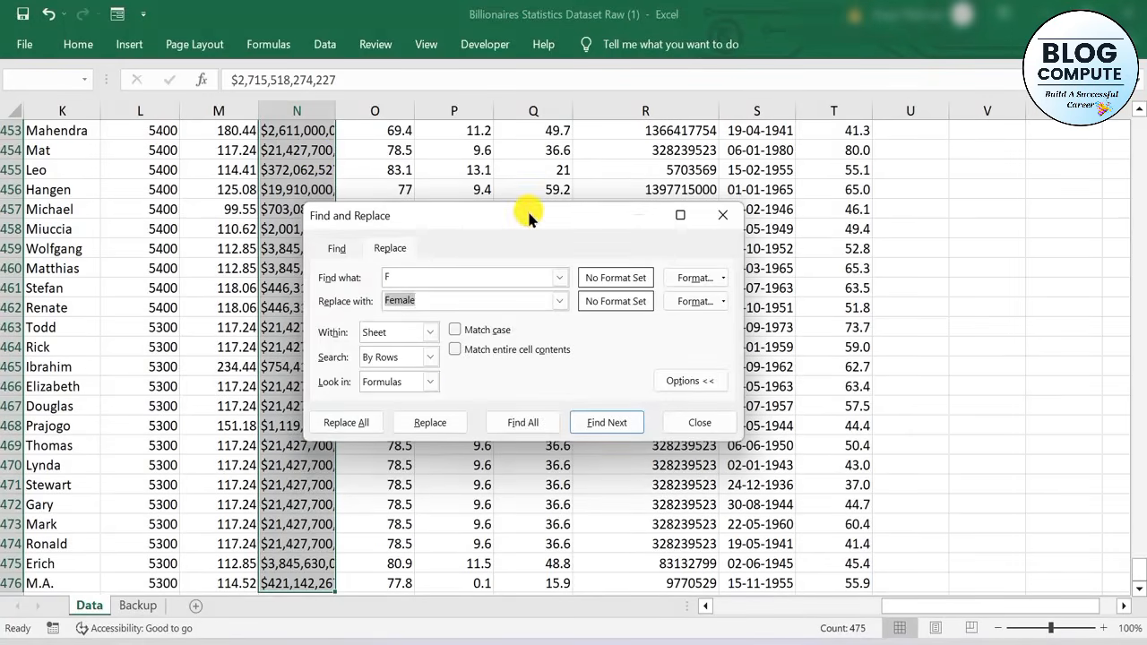
drag(525, 218, 505, 154)
click(404, 216)
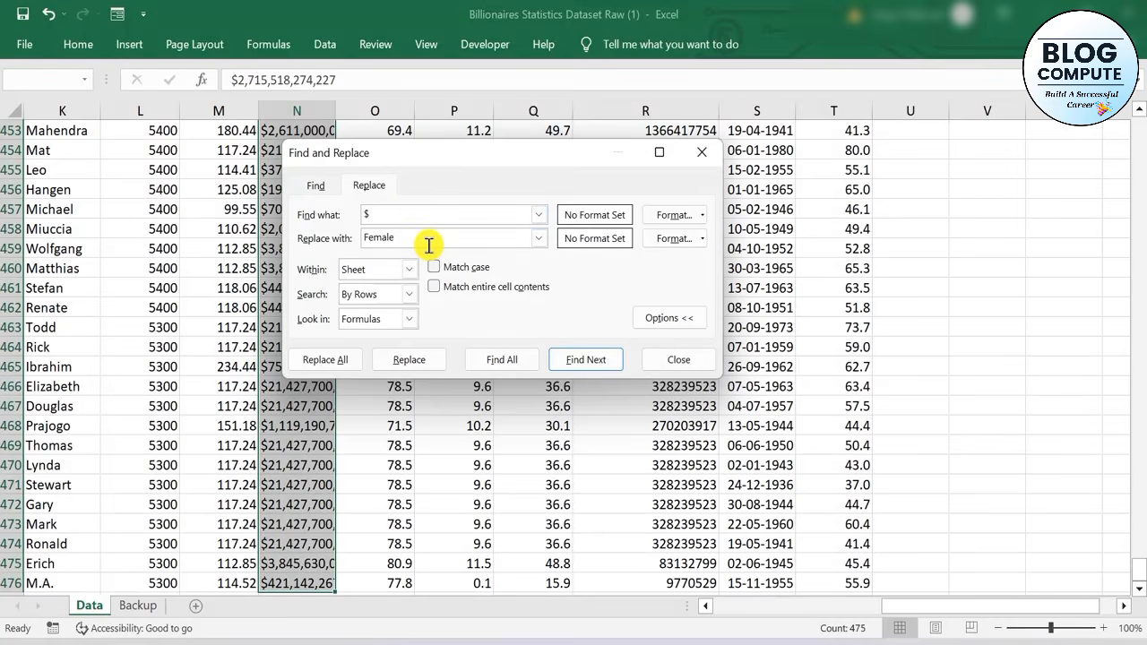
key(BackSpace)
key(BackSpace)
key(BackSpace)
key(BackSpace)
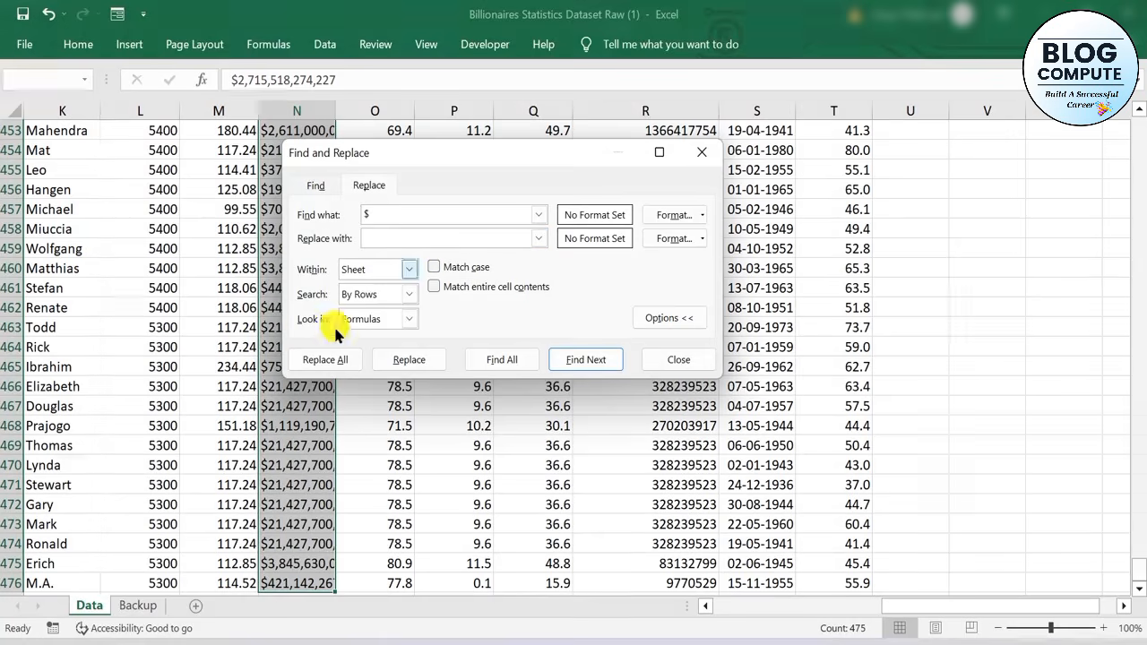
click(325, 359)
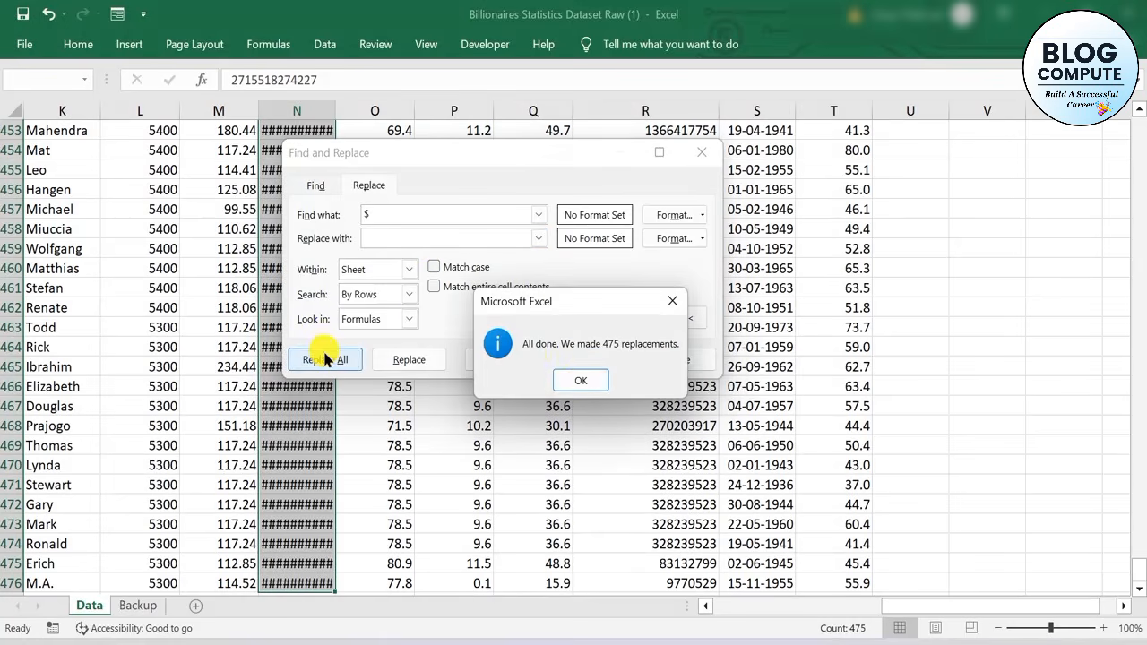
click(574, 382)
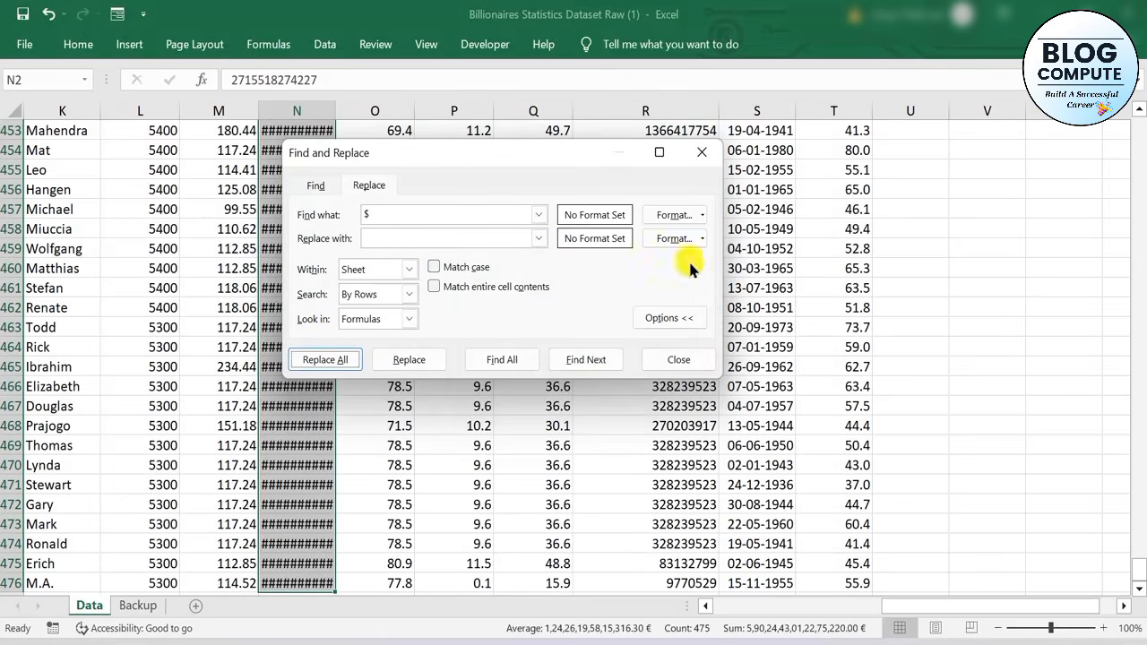
click(701, 151)
Go back to the top of the sheet and widen the gdp_country column to fit its full values
scroll(478, 338, up, 20)
scroll(353, 185, up, 20)
click(353, 186)
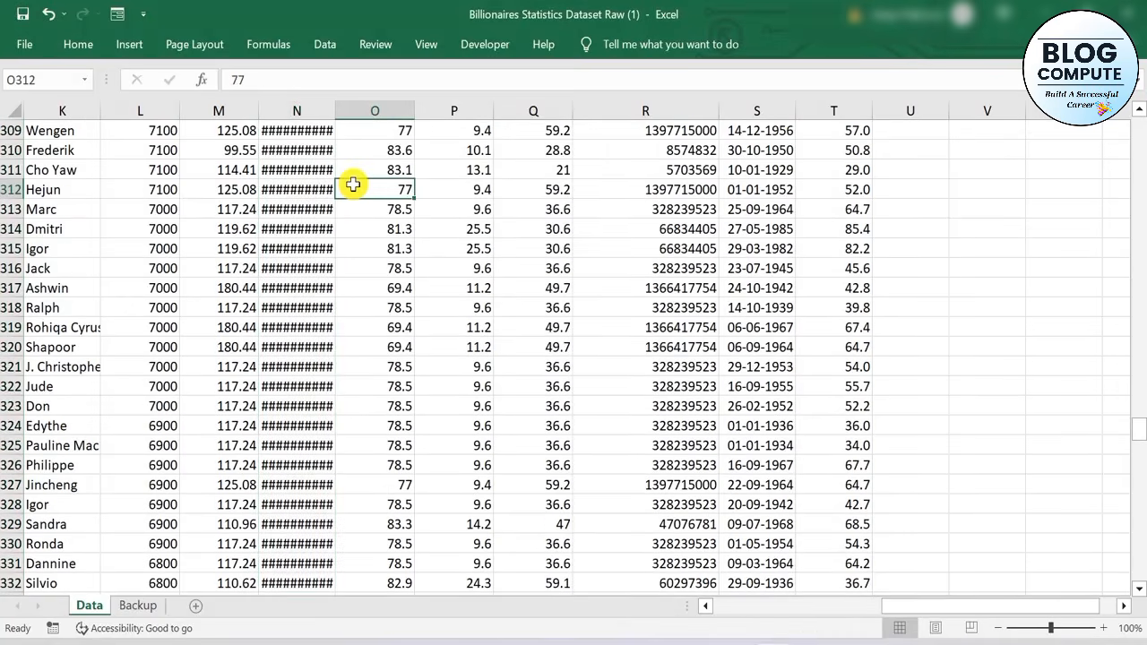
key(ctrl+Up)
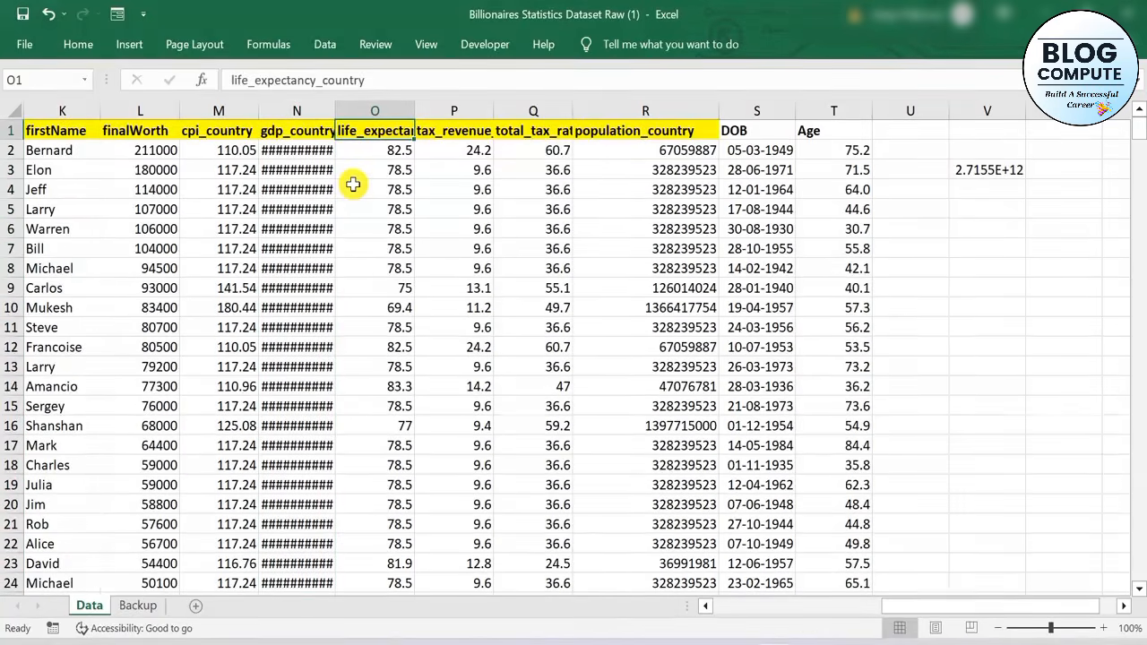
drag(339, 106, 435, 192)
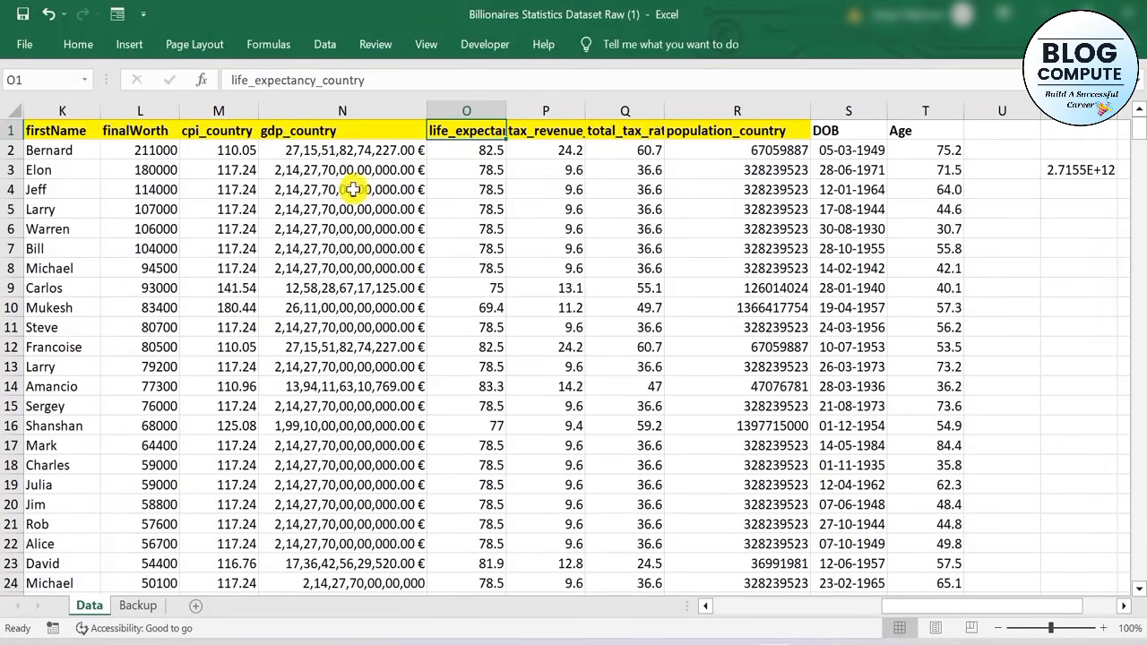
Clear the test formula in V3 and enter =N3-1 there to recheck the gdp_country values
click(1059, 166)
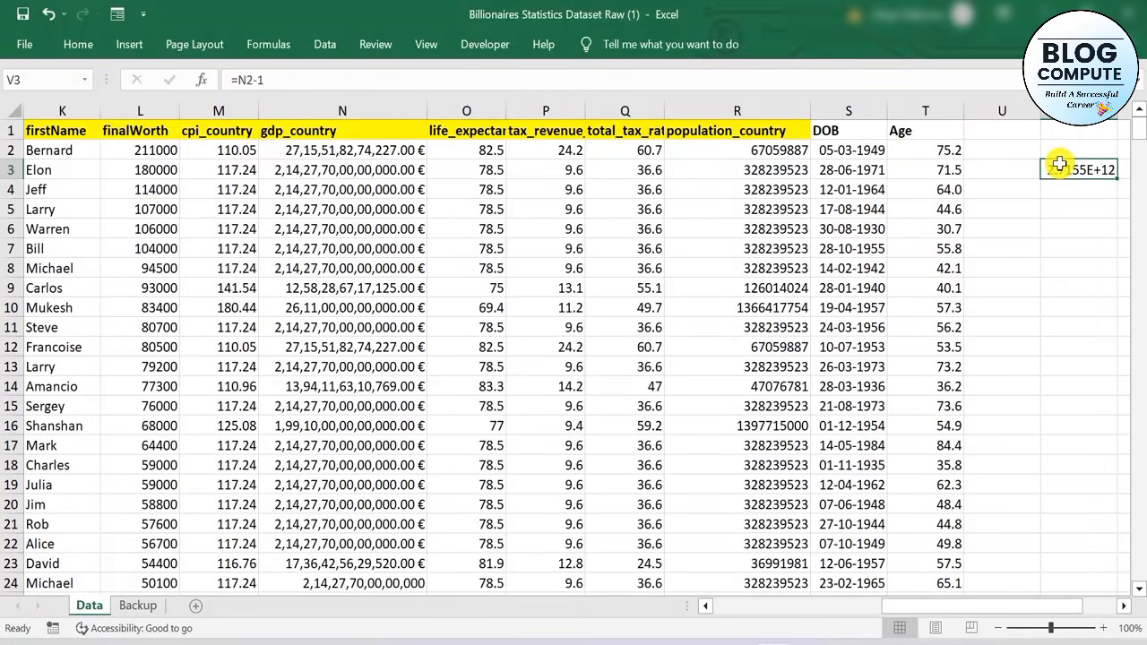
key(Delete)
text(=)
click(409, 173)
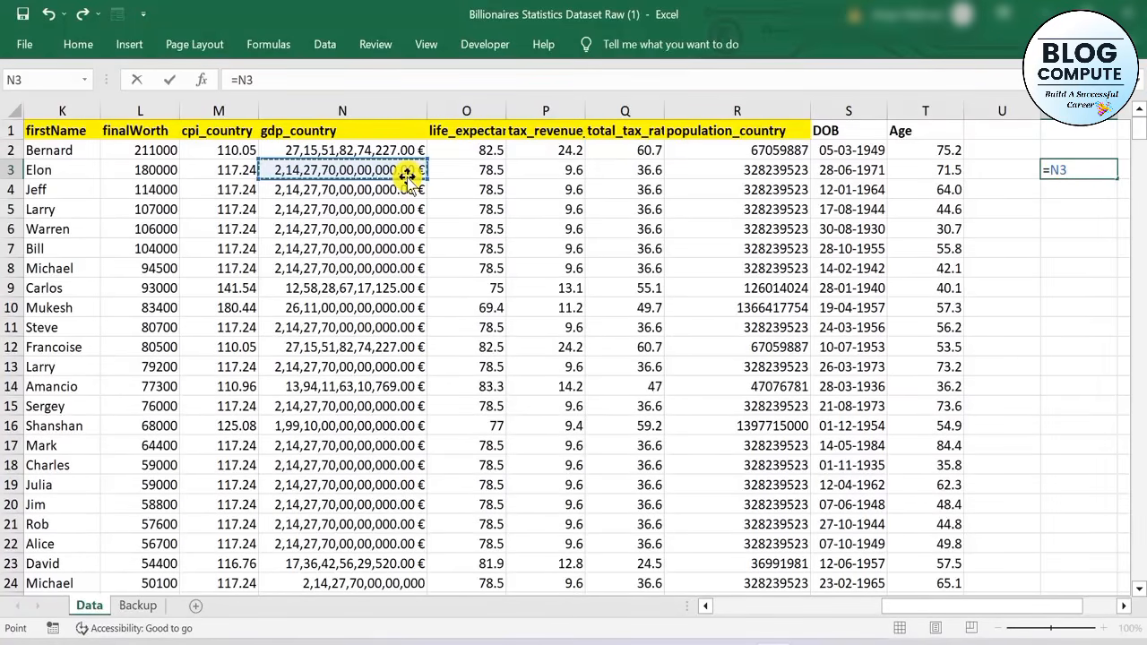
text(-)
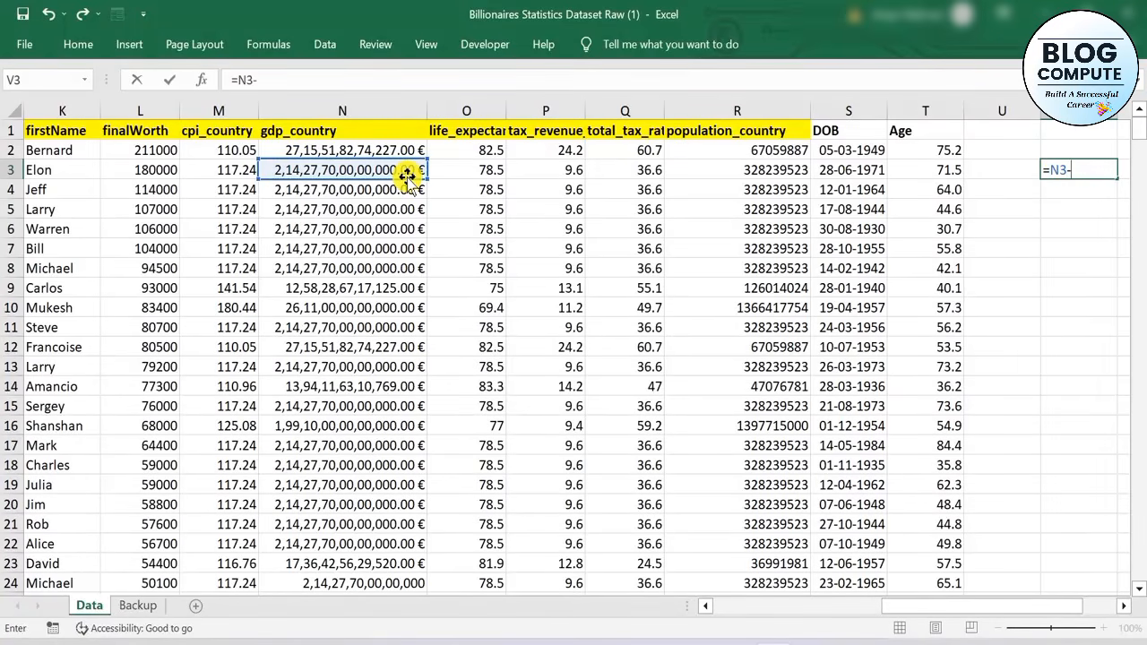
text(1)
key(Return)
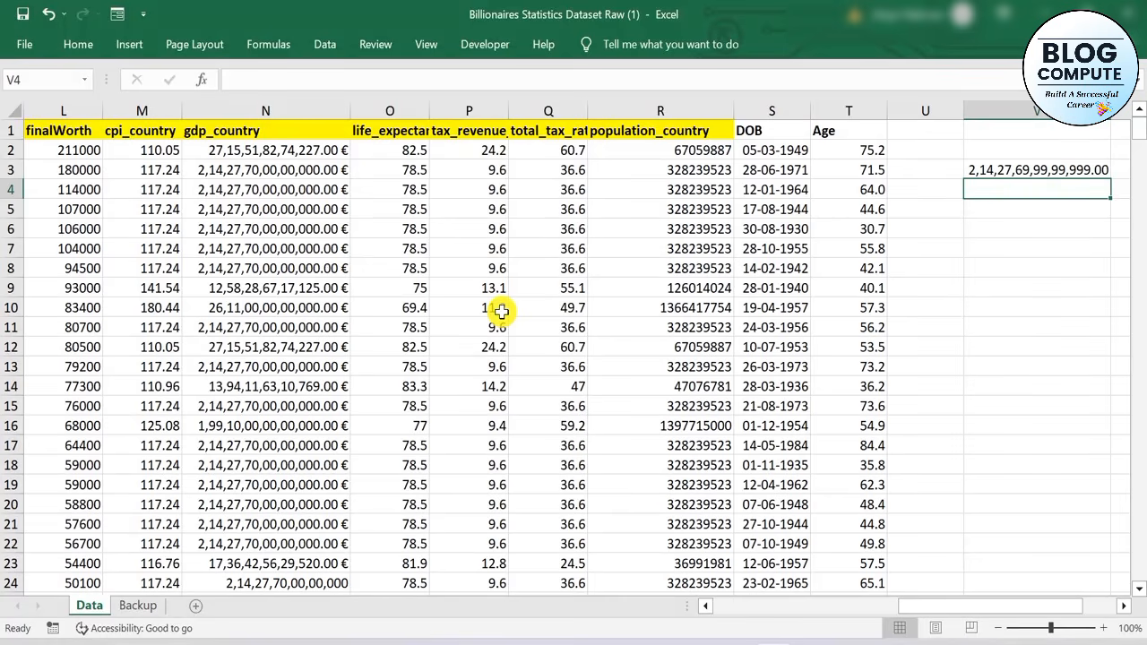
Create a PivotTable from the whole cleaned data range Data!$A$1:$T$476 on a new worksheet
scroll(500, 311, down, 3)
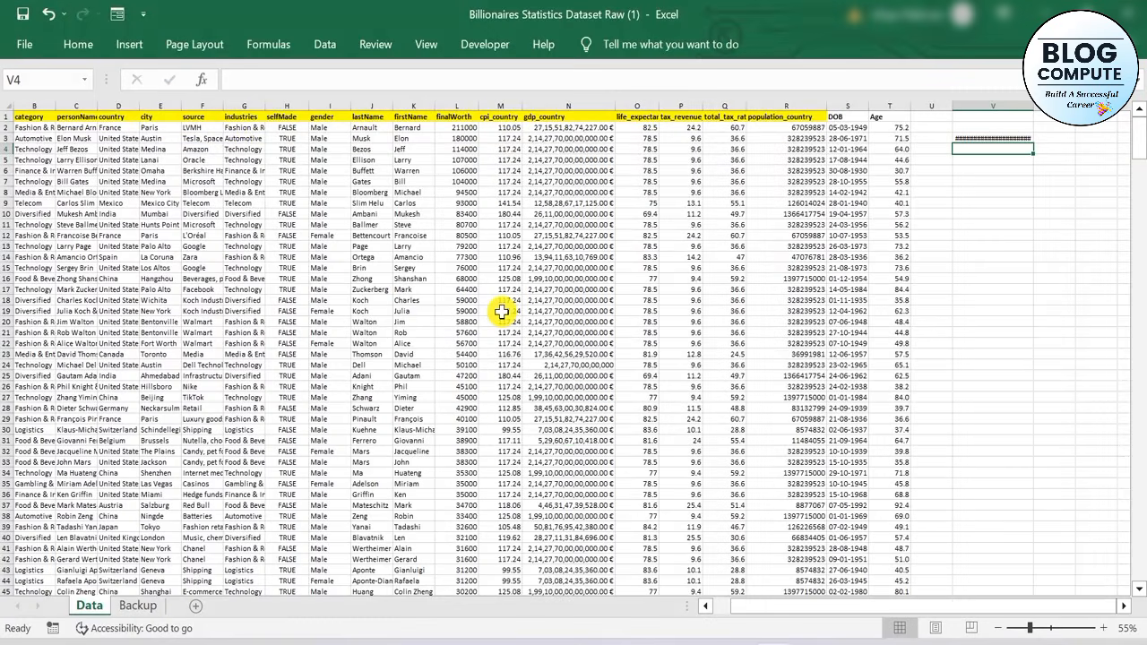
click(170, 213)
key(ctrl+a)
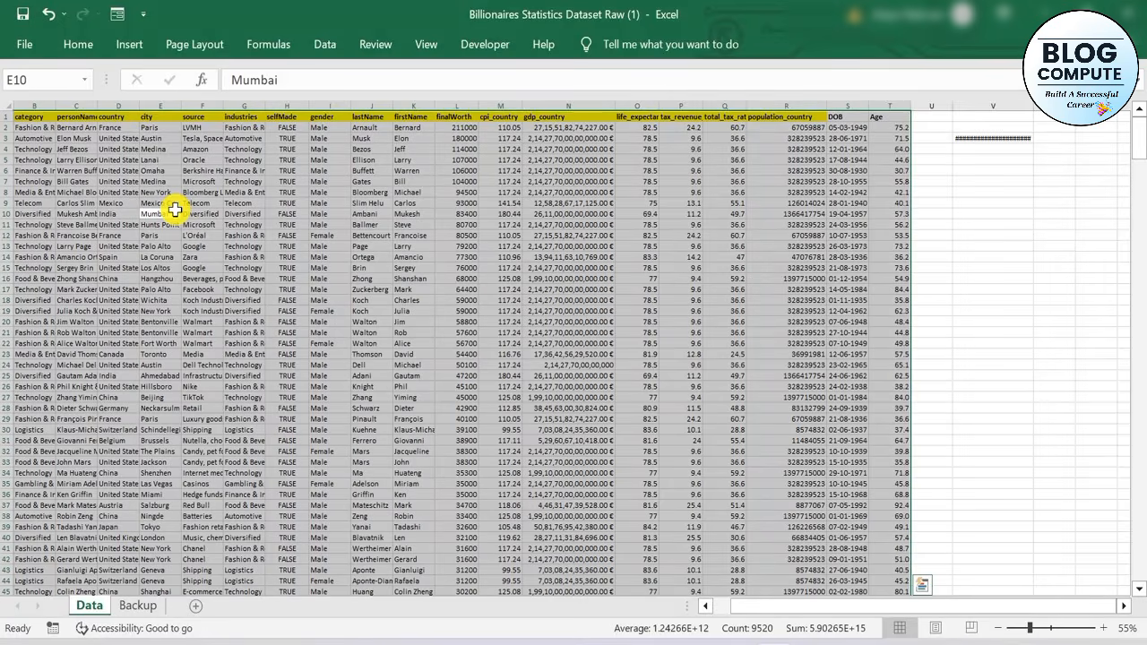
click(124, 45)
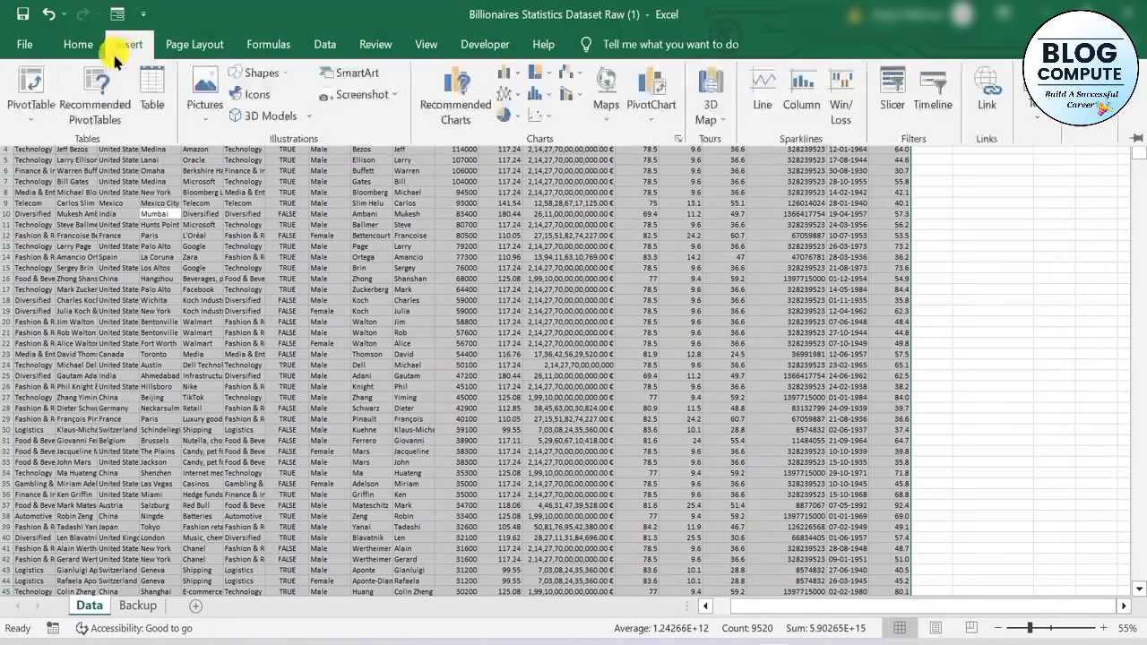
click(31, 110)
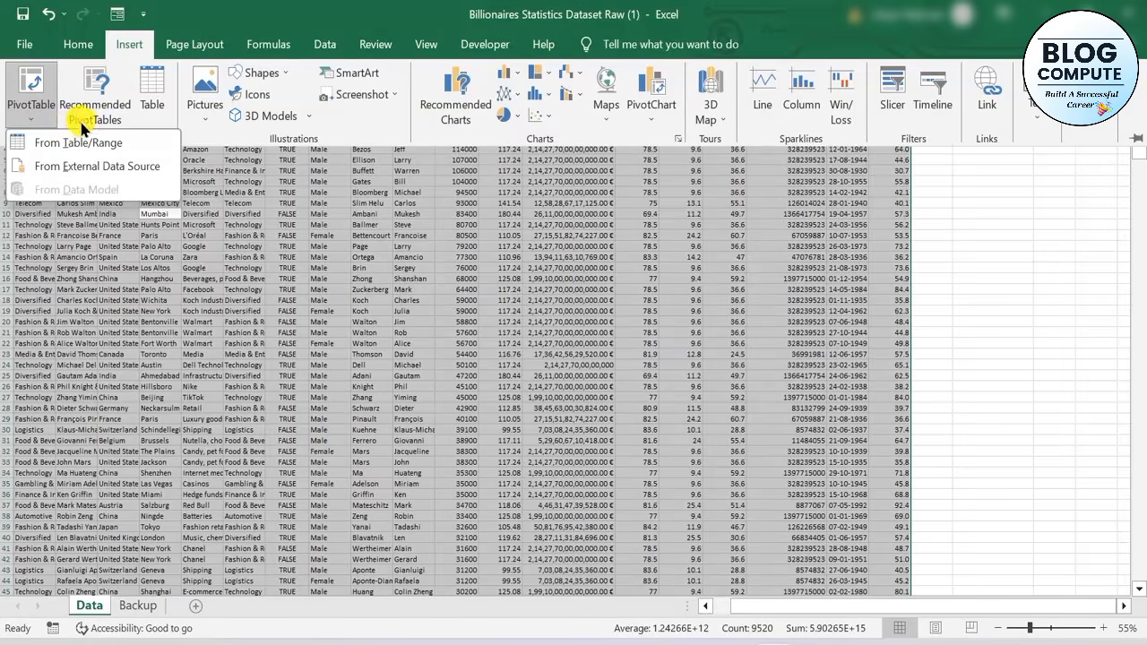
click(90, 145)
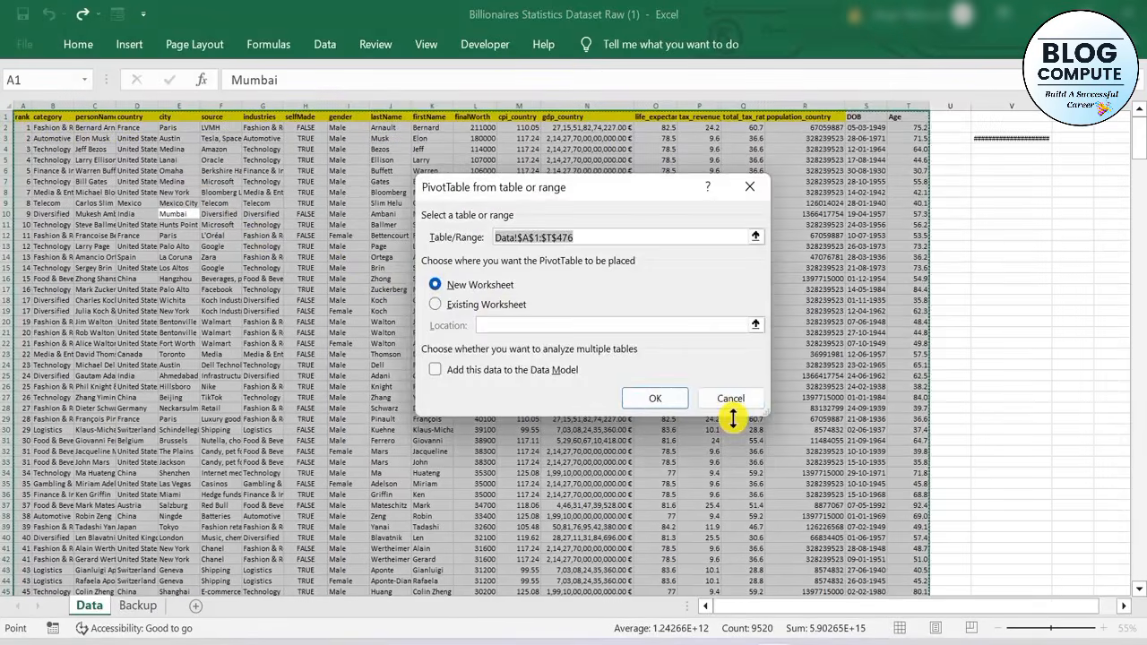
click(629, 402)
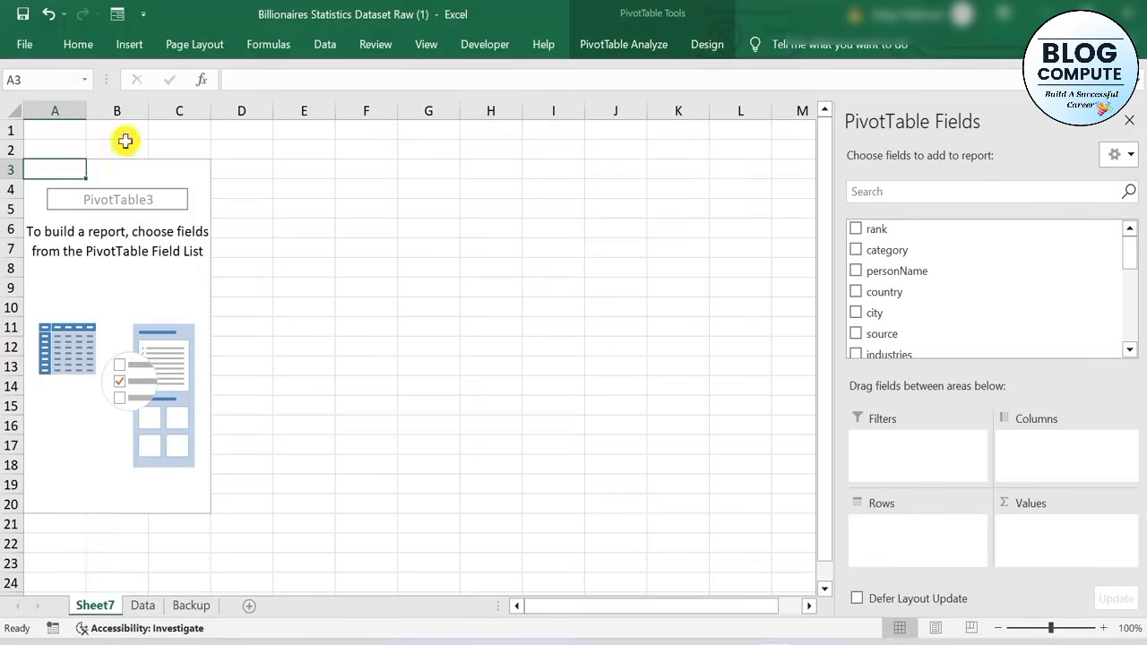
Add personName to the PivotTable's rows and the sum of finalWorth to its values
click(121, 232)
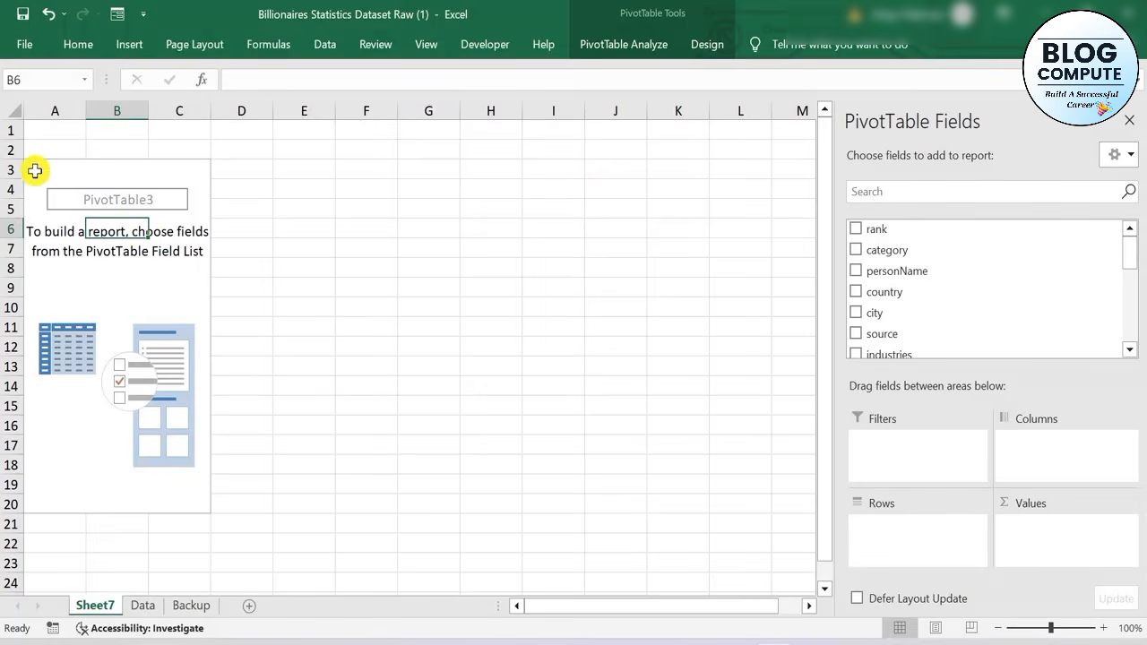
drag(897, 270, 906, 536)
click(907, 530)
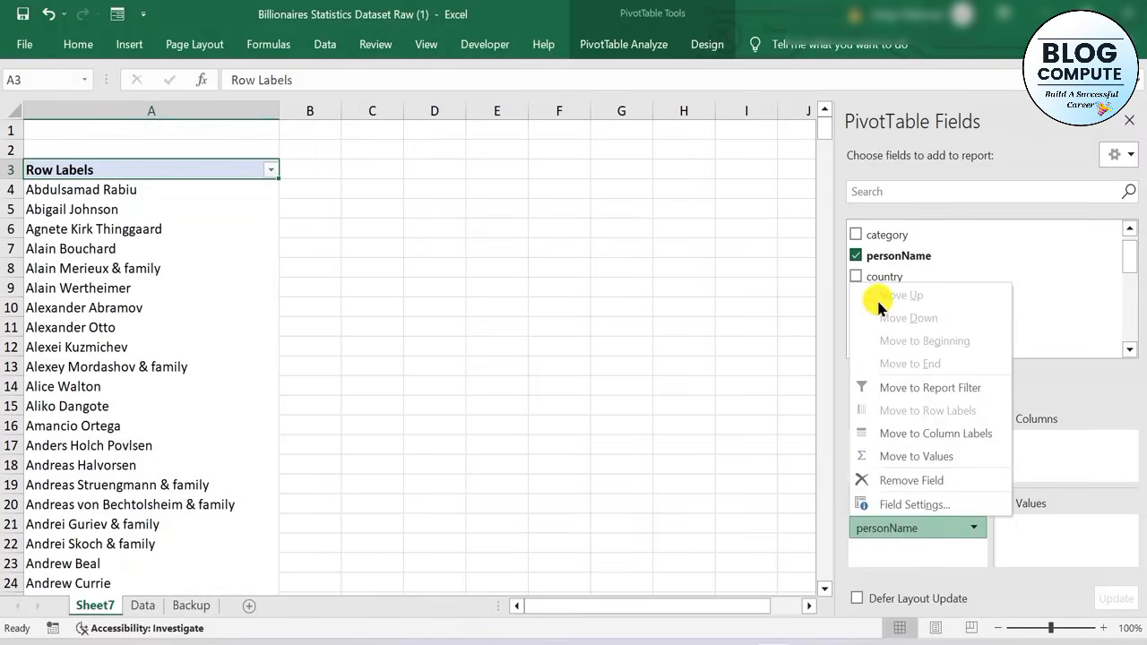
click(1039, 270)
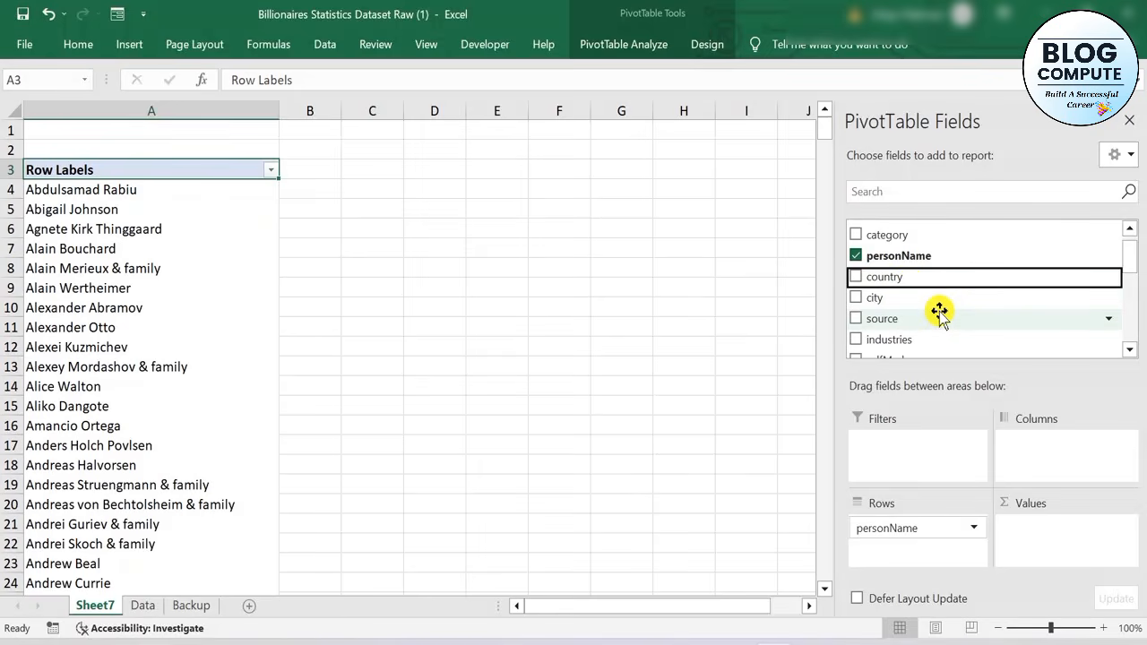
scroll(939, 313, down, 3)
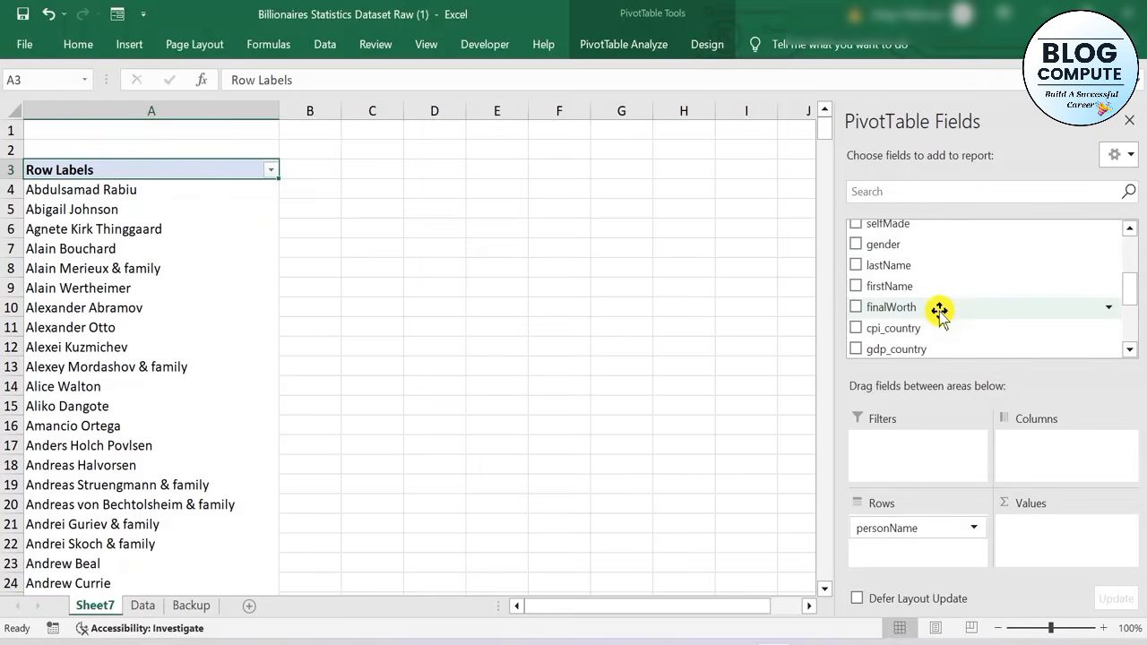
drag(938, 311, 1046, 553)
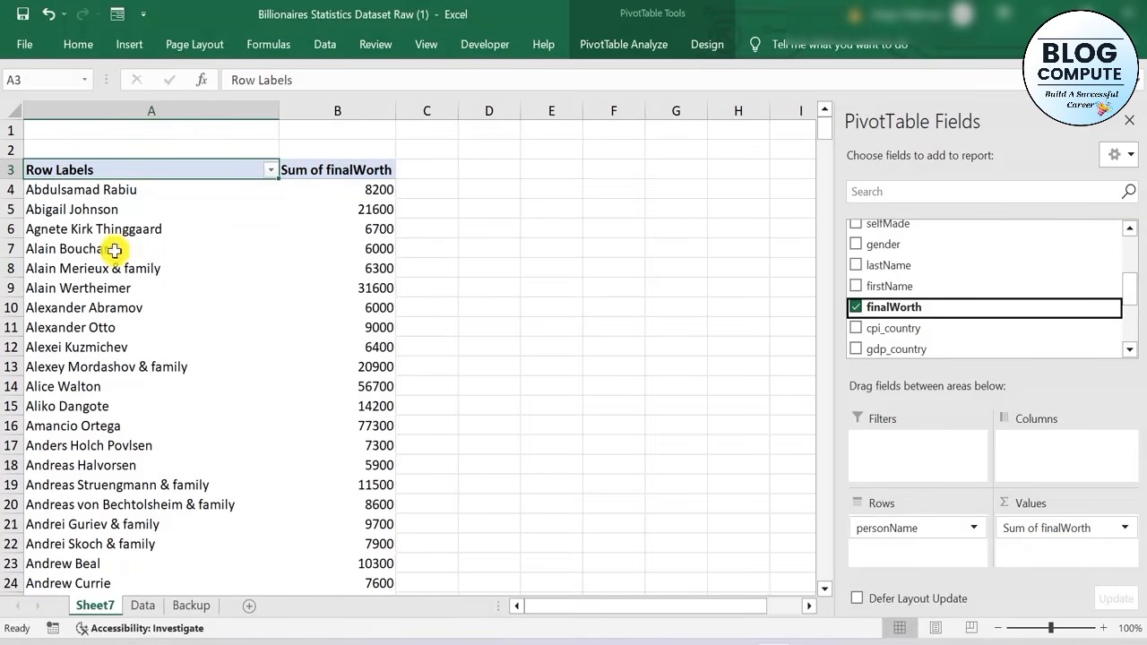
Filter the PivotTable's personName rows to the top 10 items by Sum of finalWorth
click(304, 248)
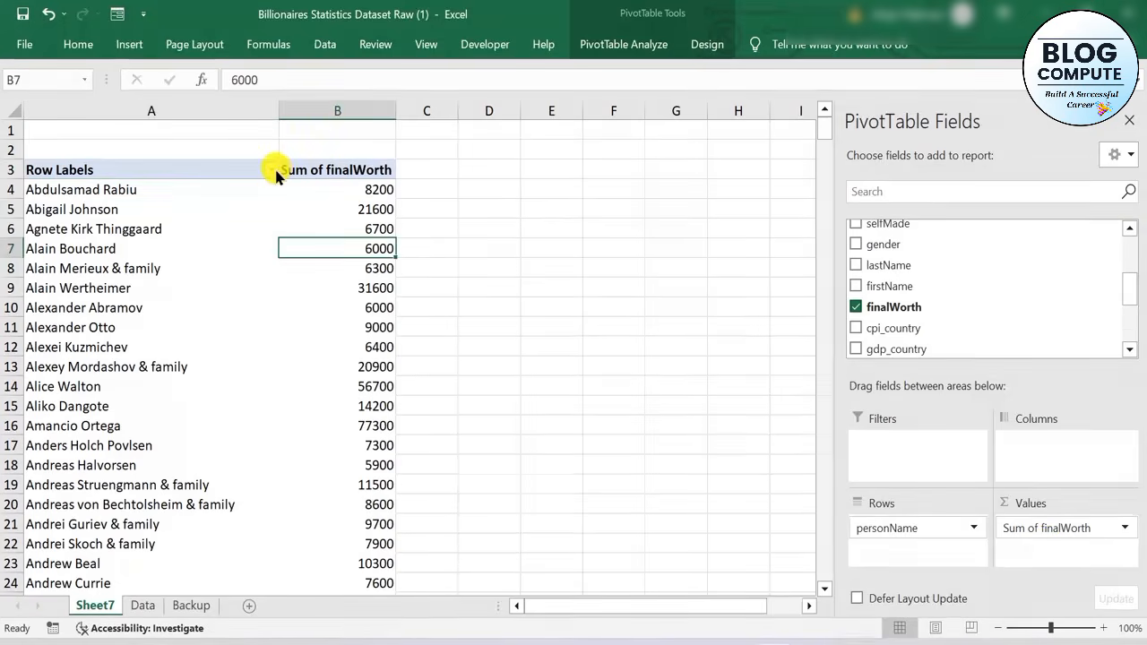
click(273, 172)
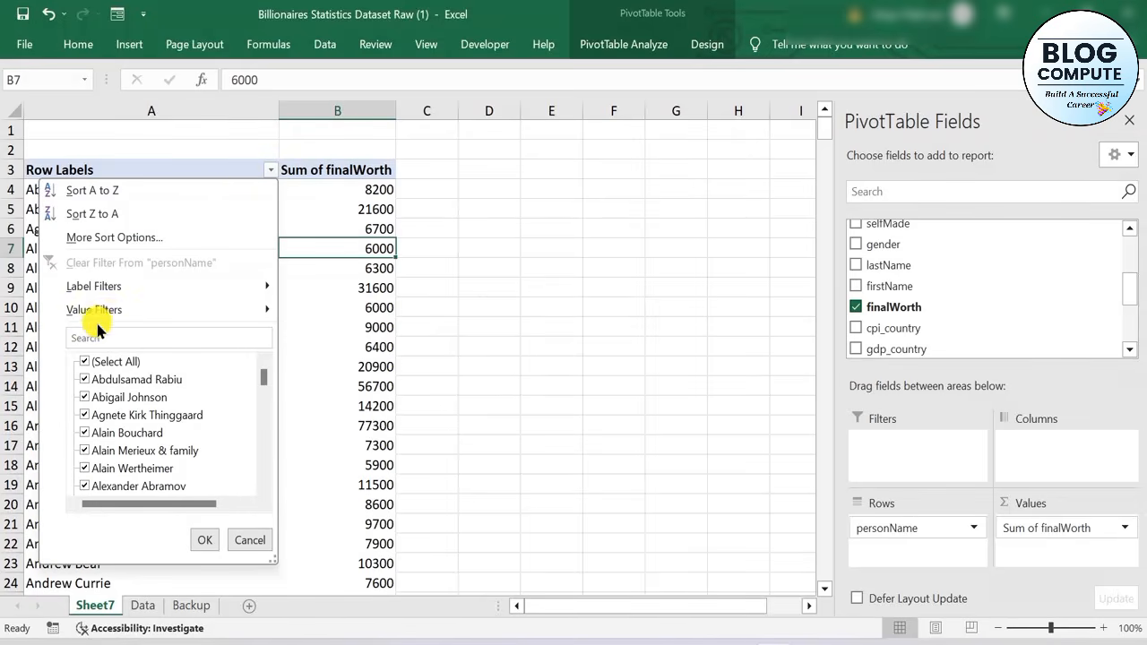
mouse_move(116, 315)
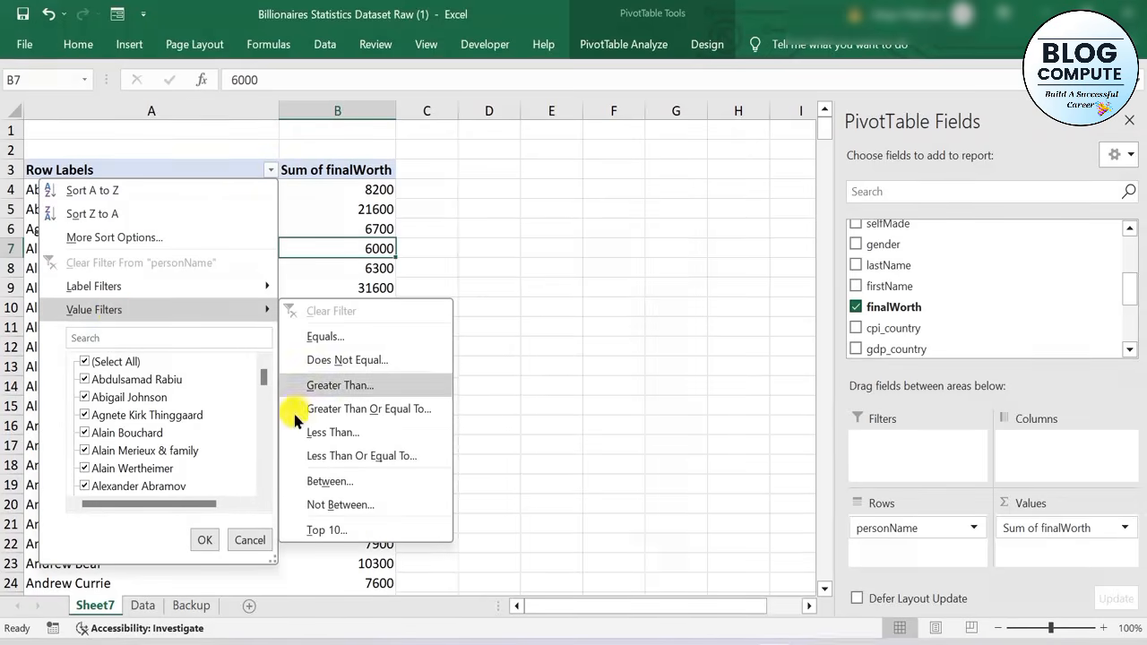
click(368, 532)
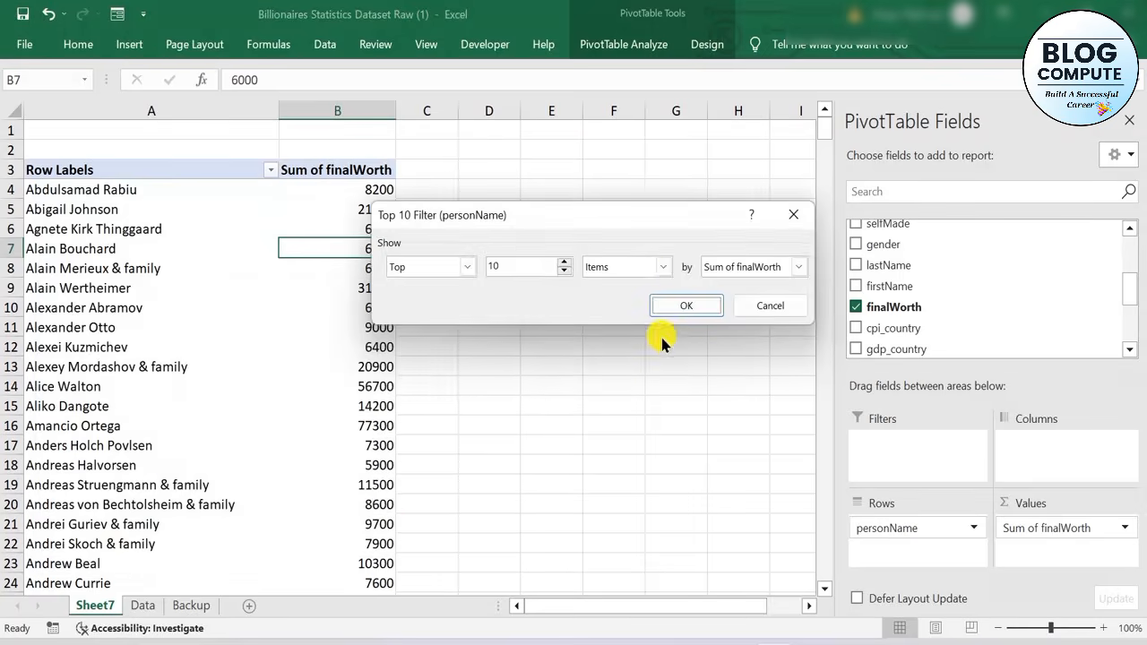
click(687, 306)
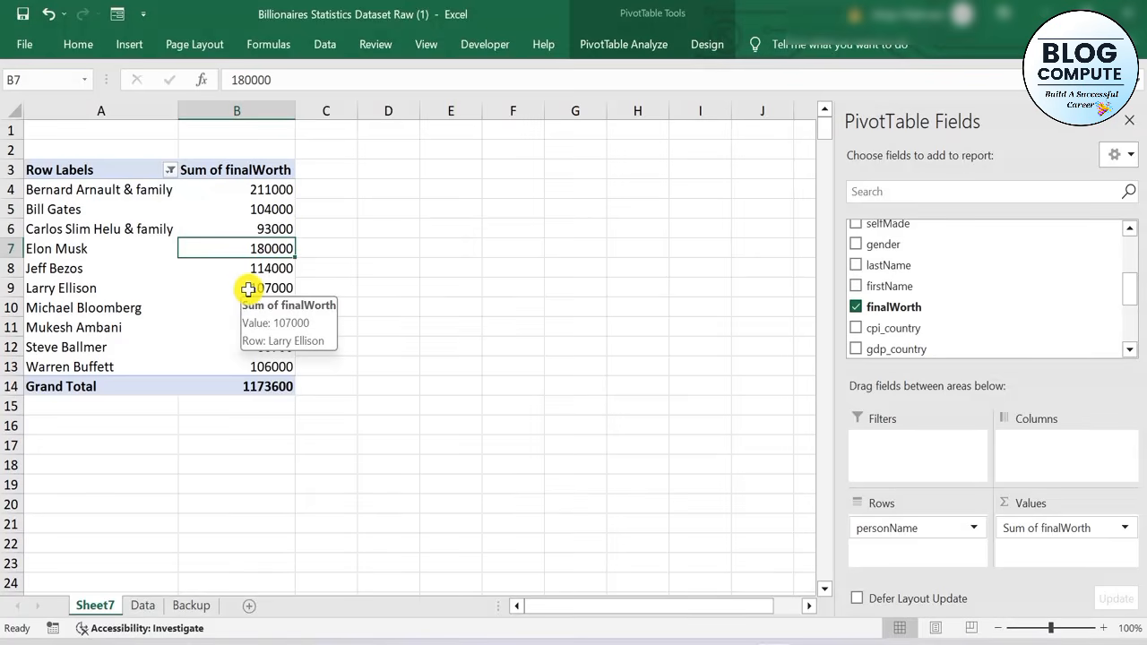
Sort the top-10 PivotTable by Sum of finalWorth from smallest to largest
drag(274, 191, 274, 325)
click(274, 325)
click(270, 255)
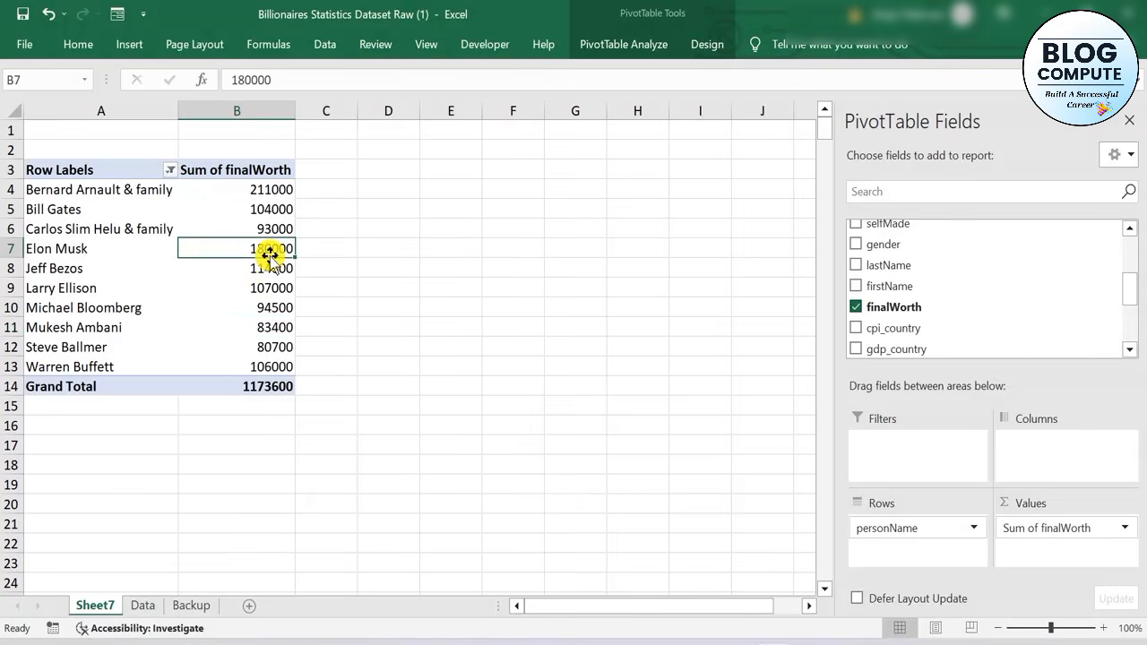
click(270, 188)
click(272, 228)
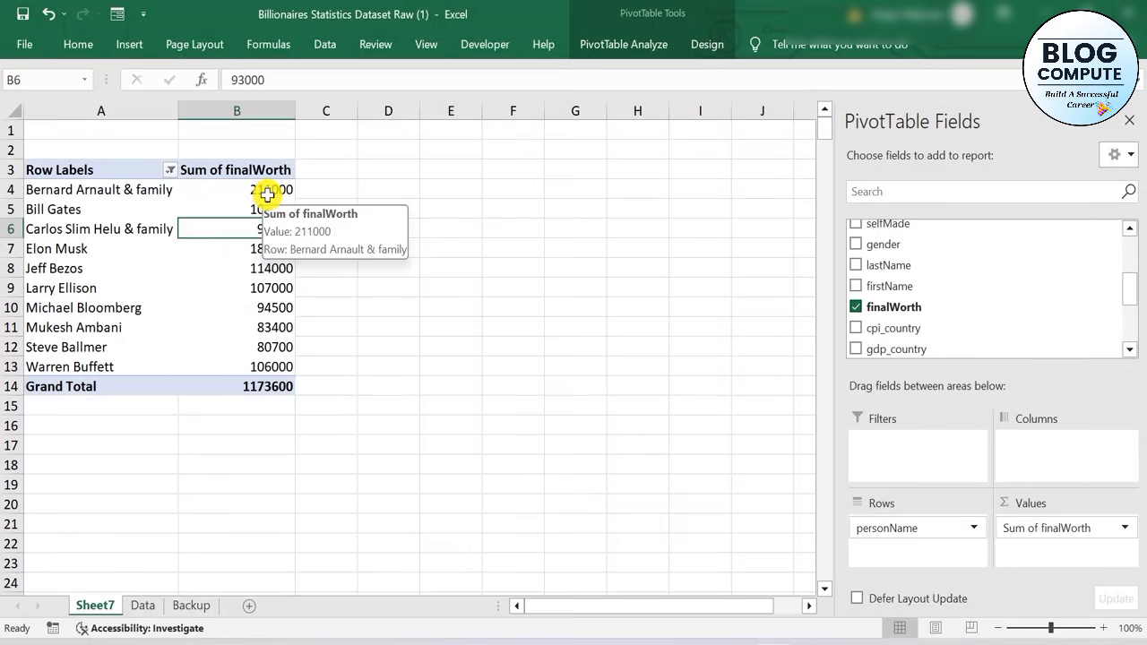
right_click(263, 246)
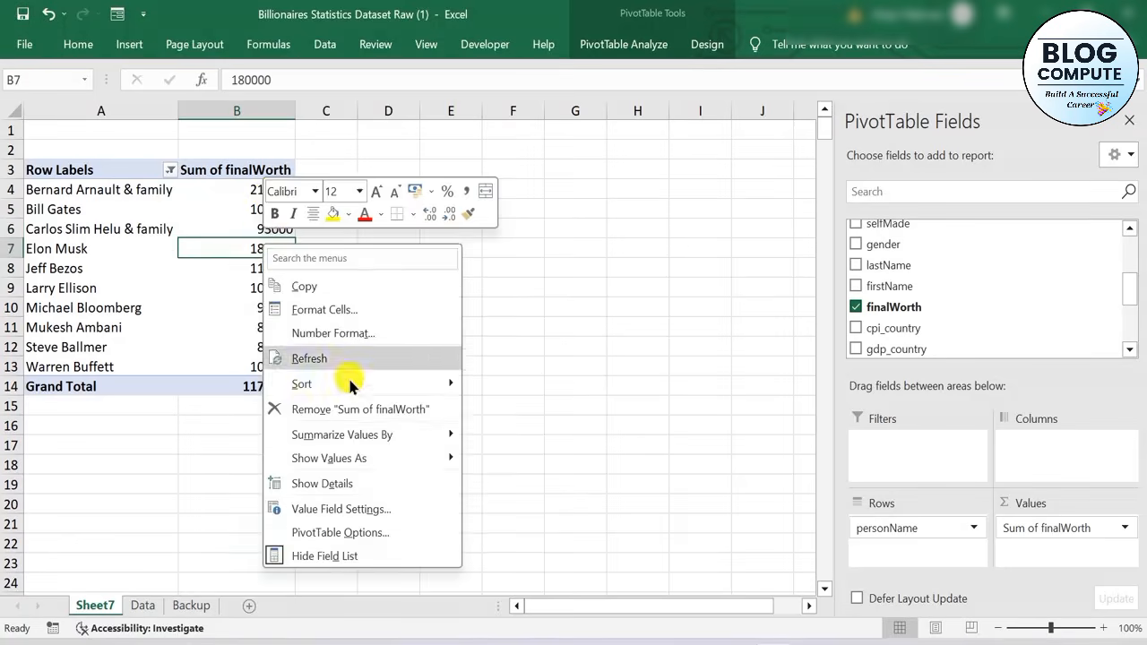
mouse_move(303, 380)
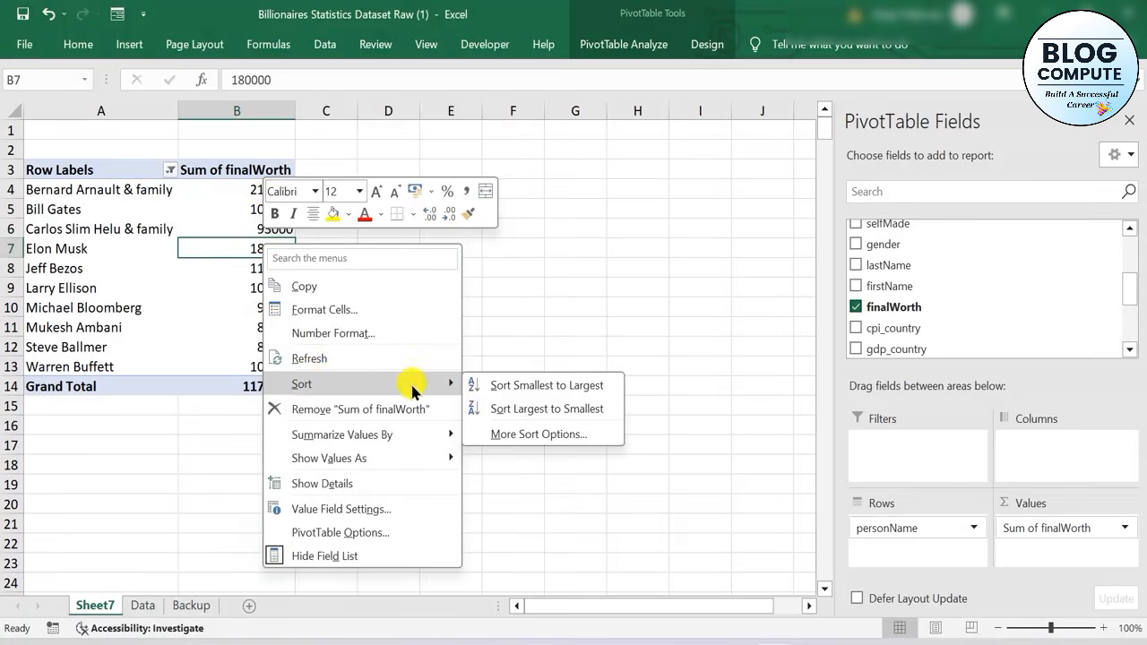
click(548, 384)
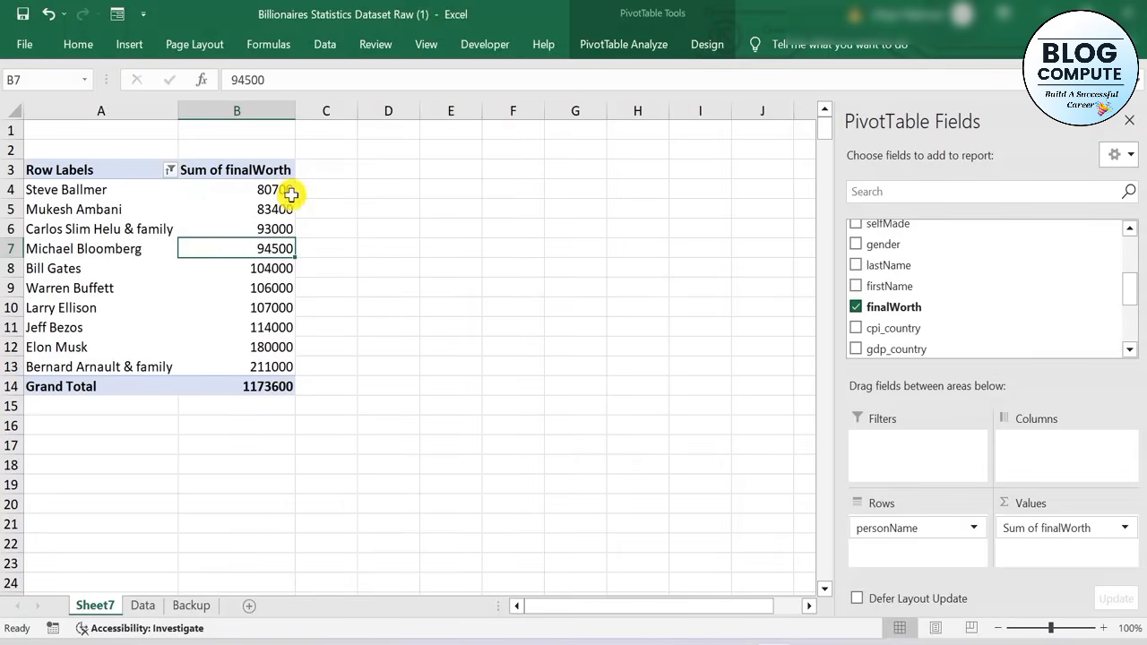
mouse_move(291, 194)
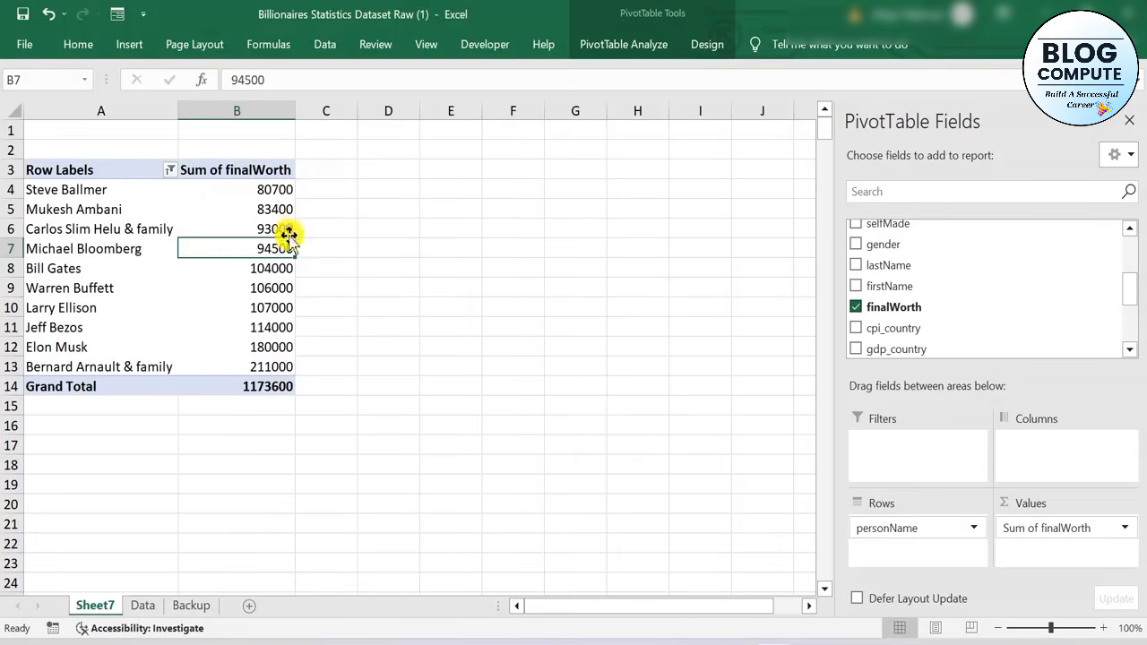
click(211, 446)
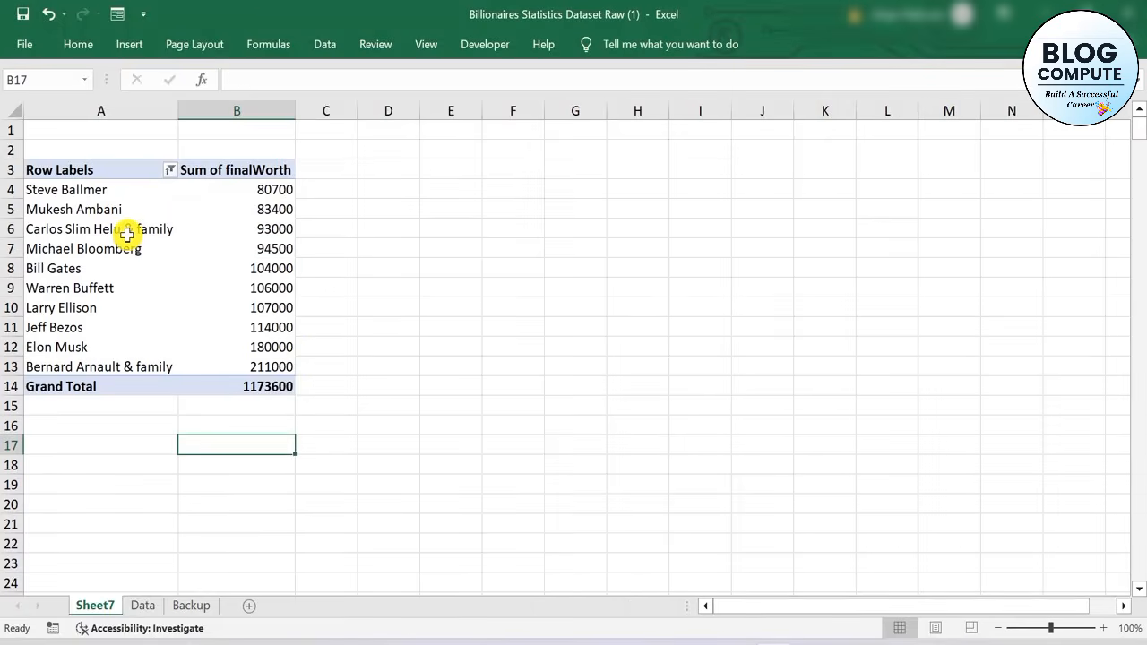
Copy the whole finalWorth PivotTable and paste the duplicate below it at A18
click(127, 234)
key(ctrl+a)
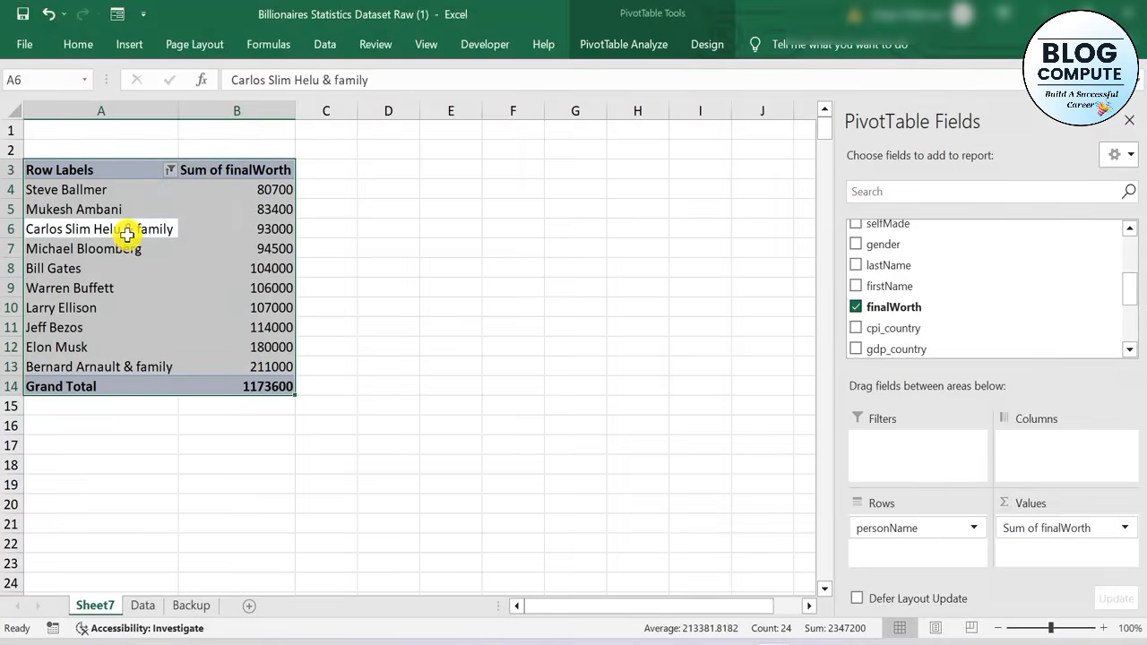
key(ctrl+c)
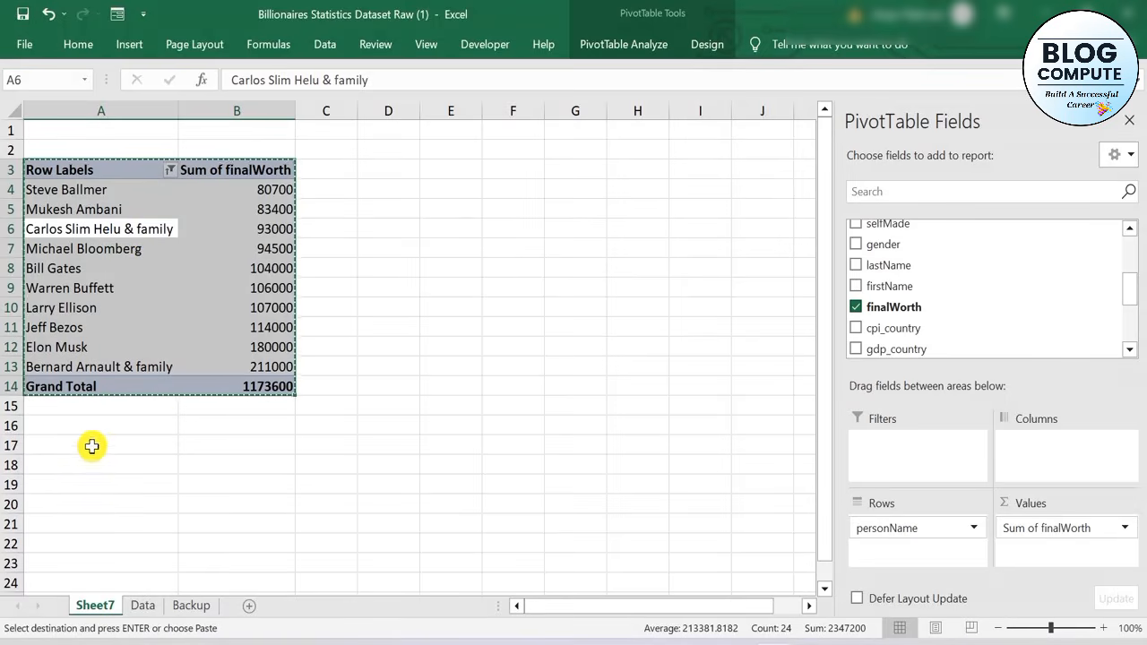
click(76, 457)
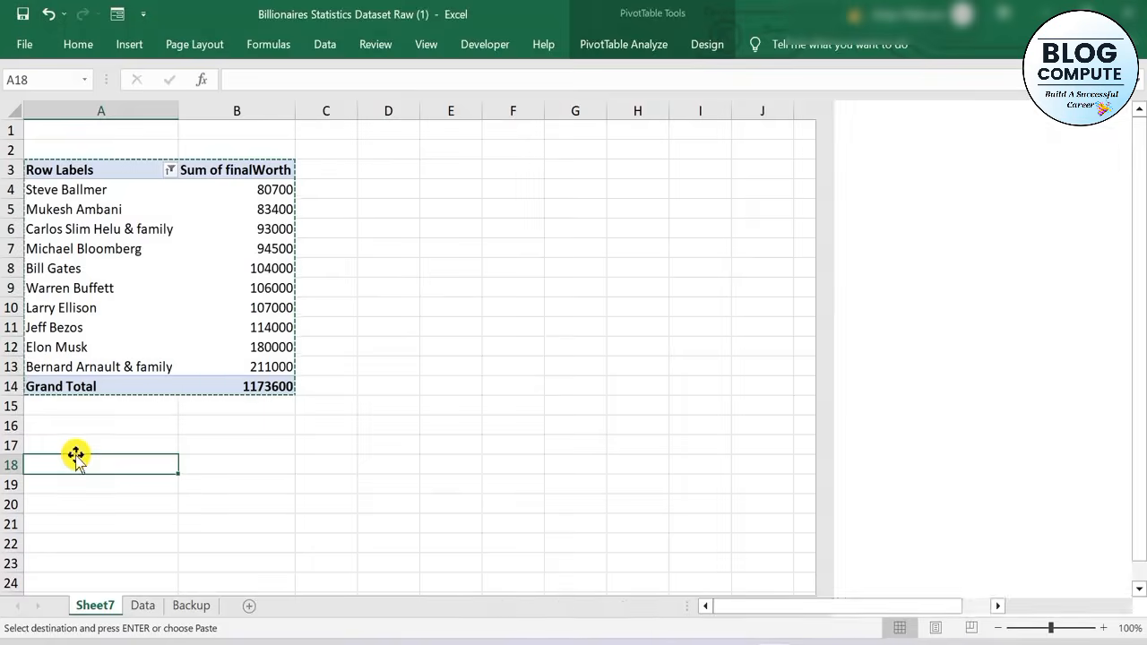
key(ctrl+v)
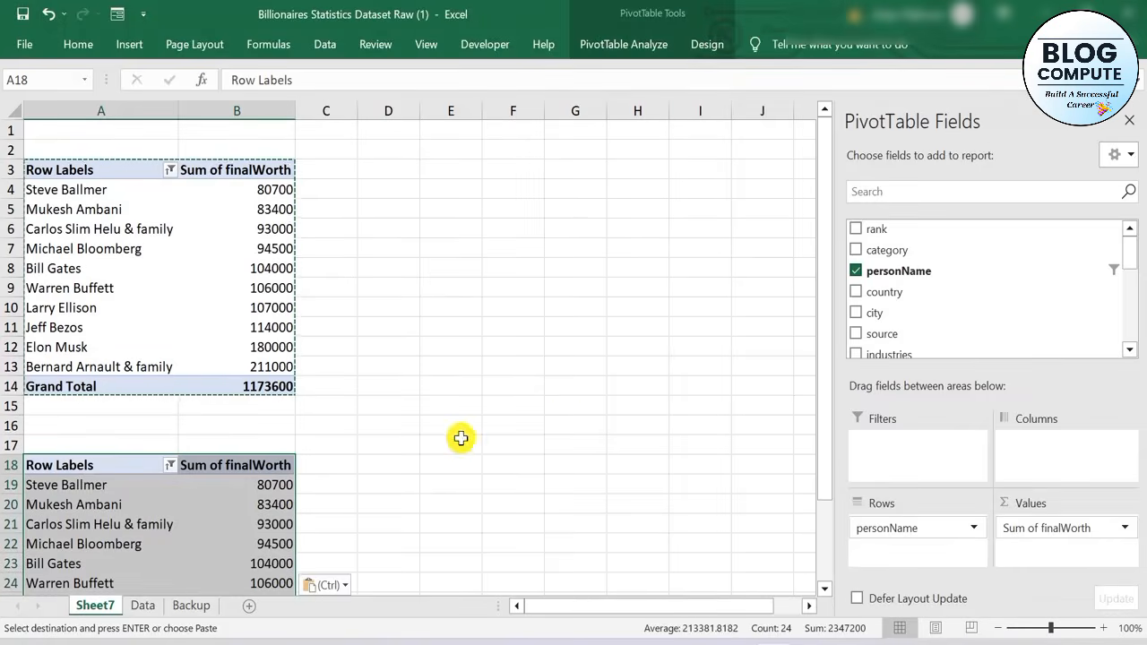
scroll(520, 371, down, 6)
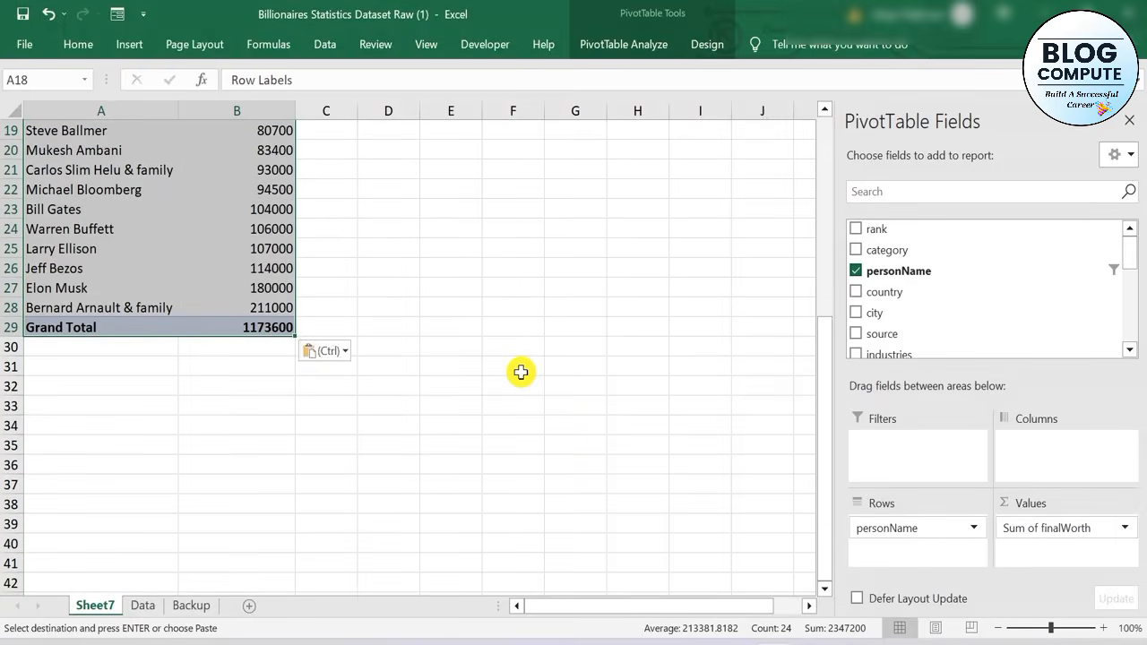
scroll(520, 372, up, 2)
scroll(520, 372, up, 4)
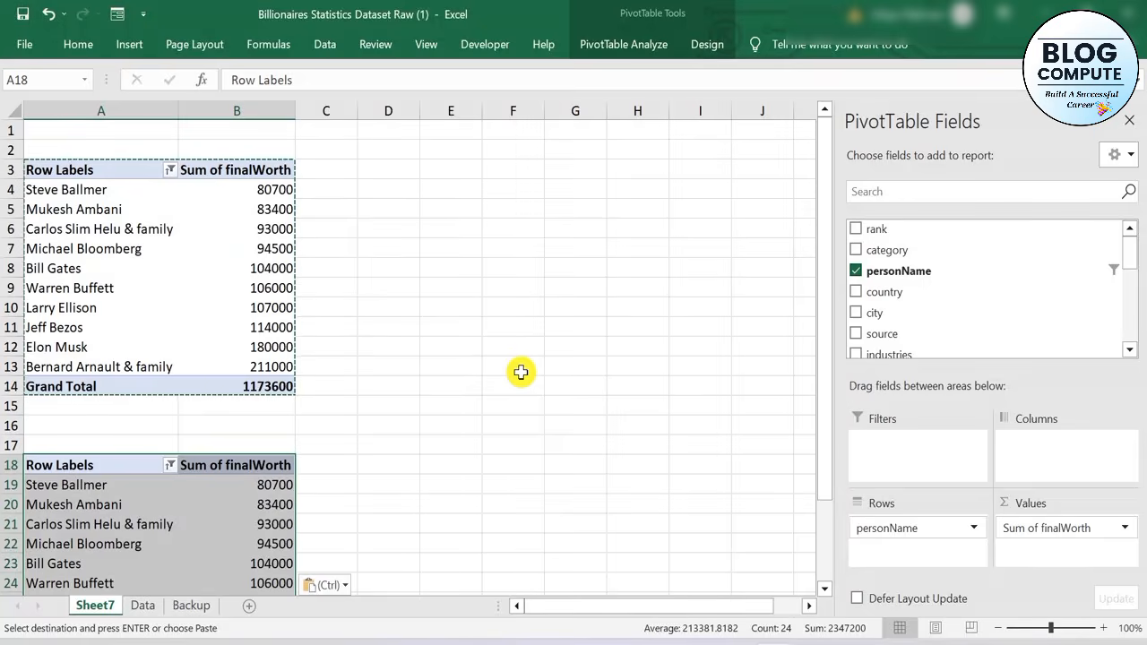
Remove personName and Sum of finalWorth from the copied PivotTable at A18
scroll(521, 372, down, 3)
drag(923, 519, 666, 519)
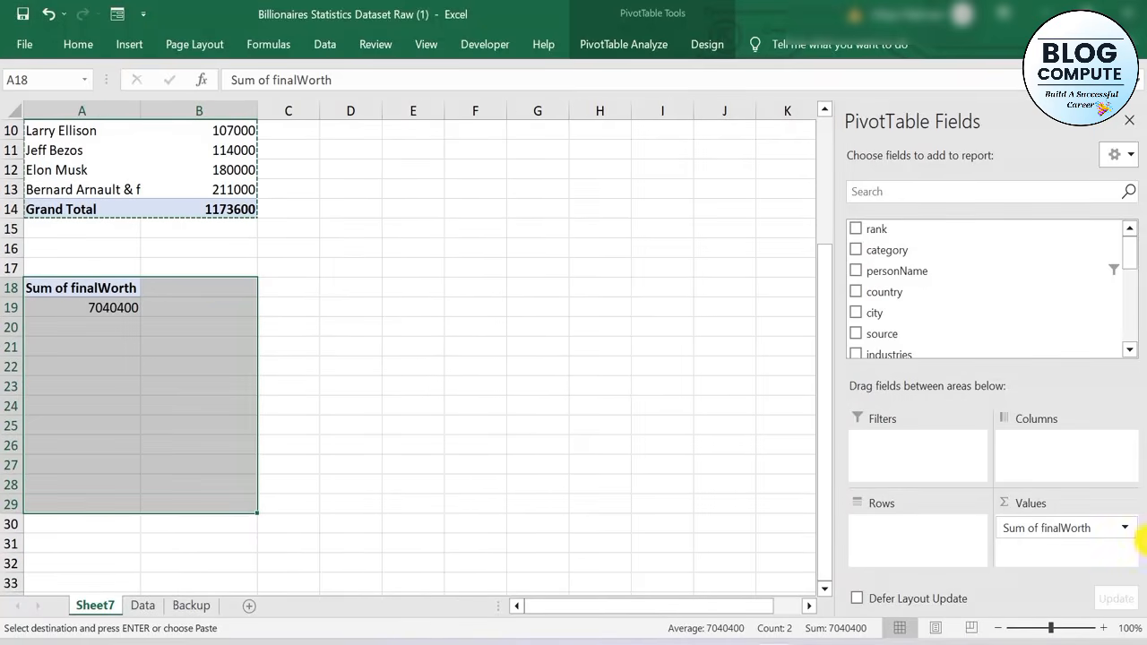
drag(1050, 532, 567, 526)
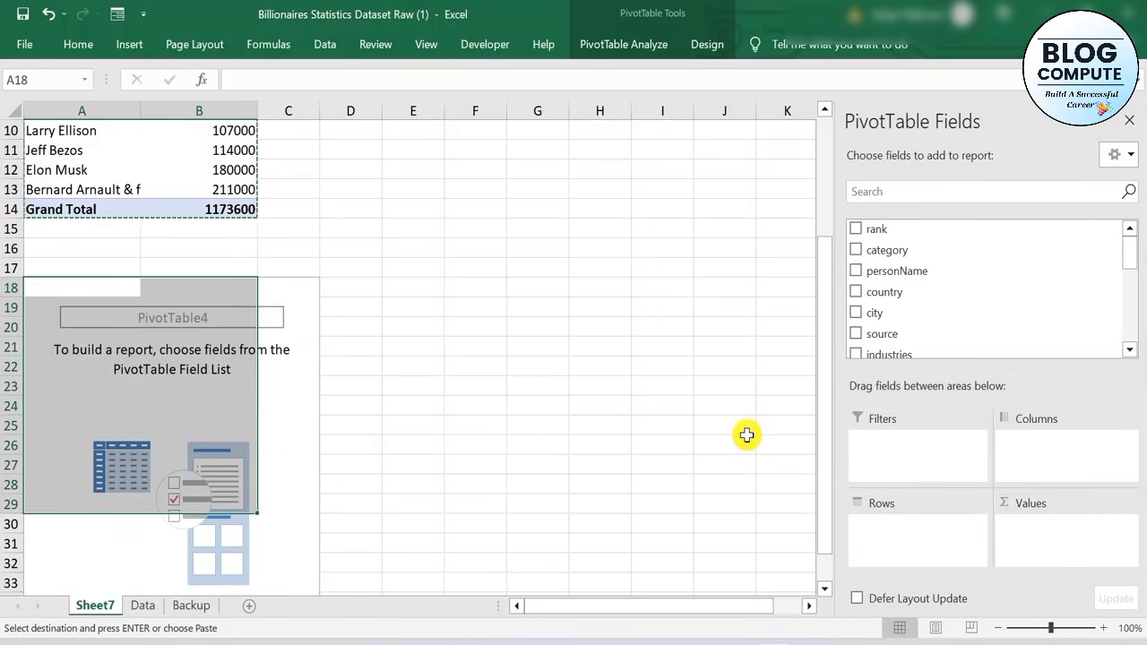
Add Age to both the rows and the values of the empty PivotTable
scroll(955, 283, down, 10)
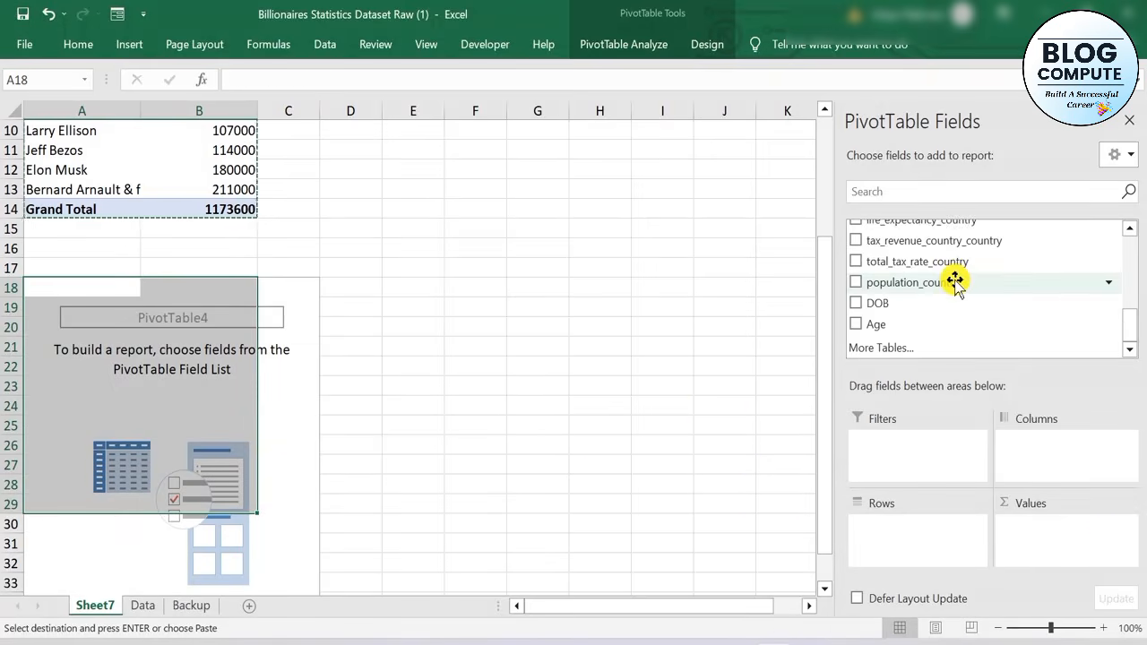
drag(877, 321, 883, 557)
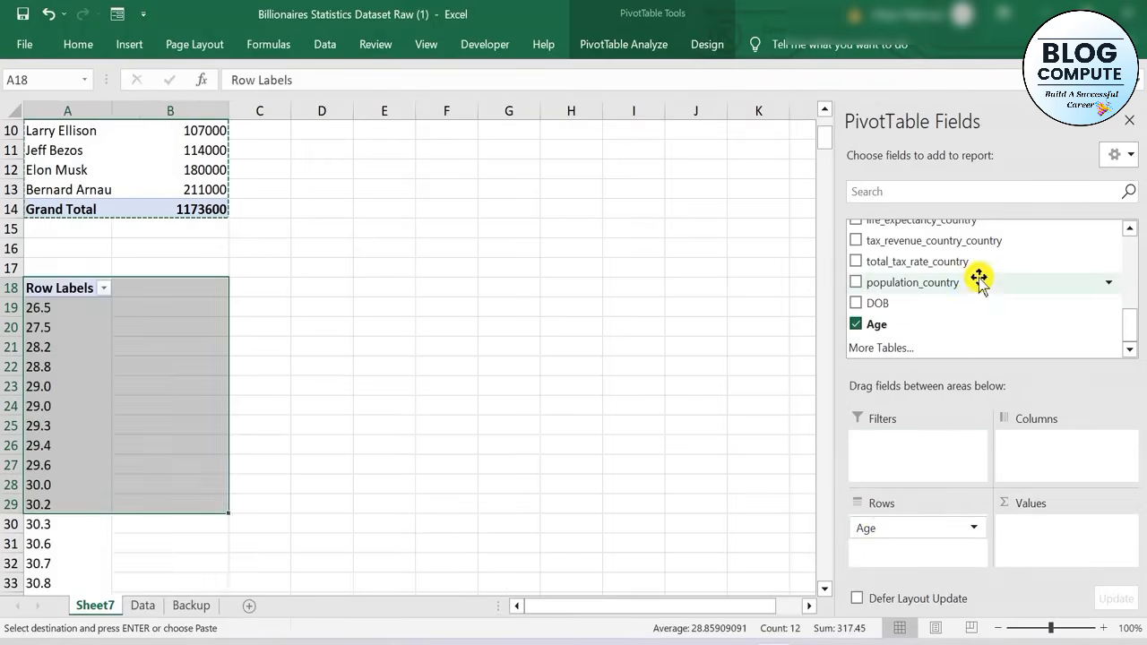
drag(919, 328, 1009, 522)
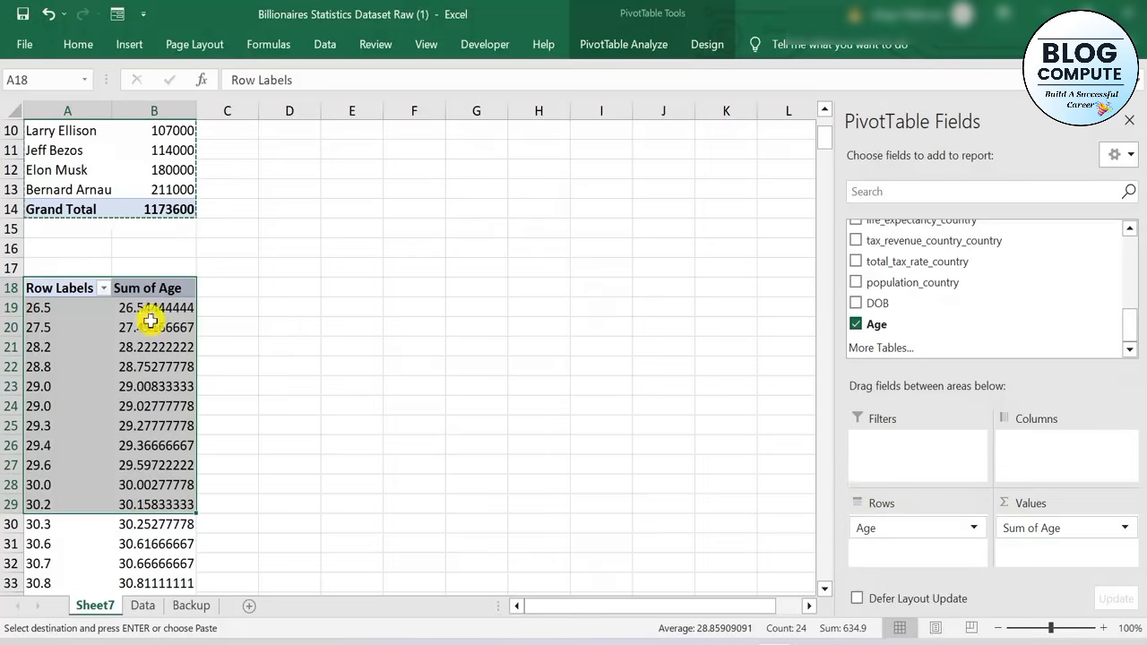
Summarize the Age values in the second PivotTable by Count instead of Sum
mouse_move(146, 328)
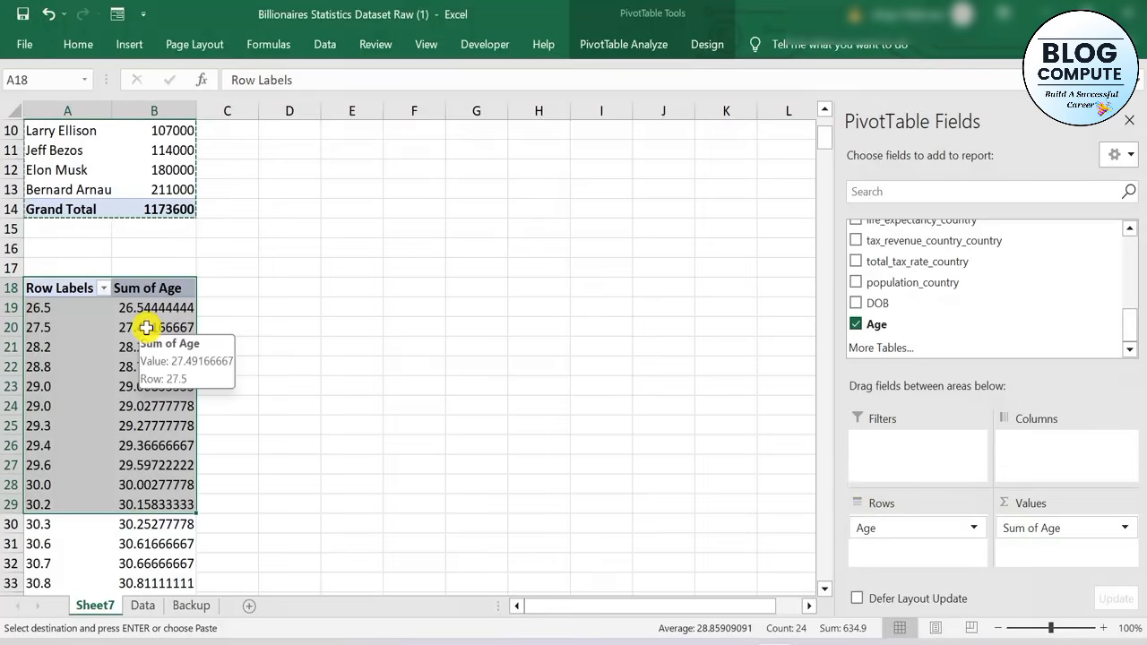
click(146, 328)
right_click(147, 330)
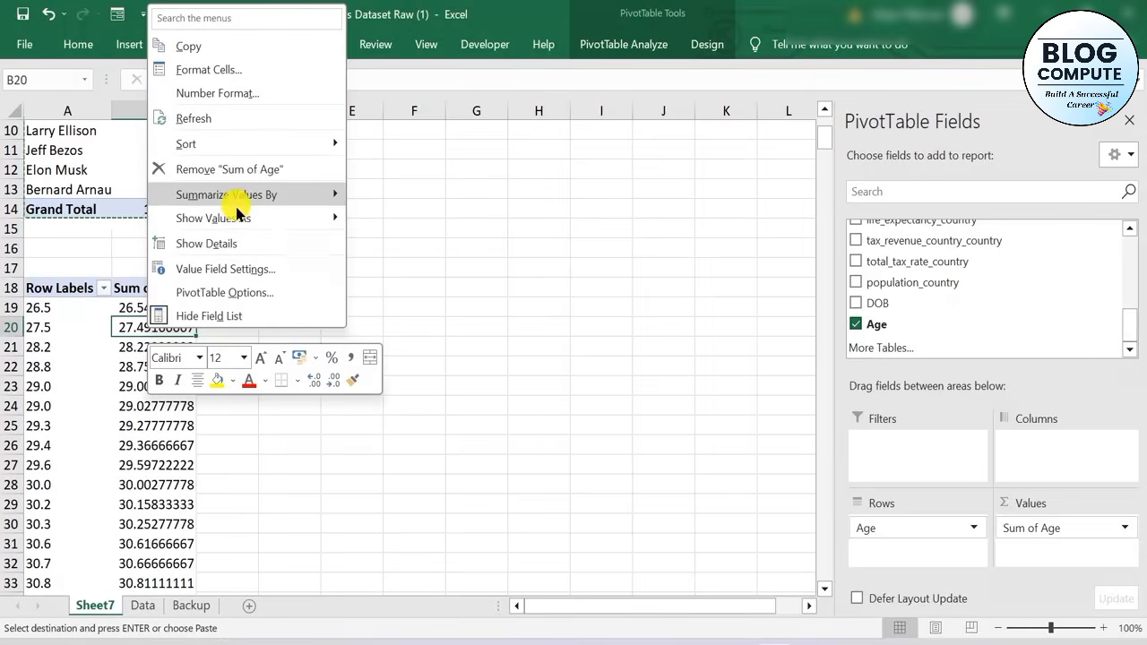
mouse_move(242, 220)
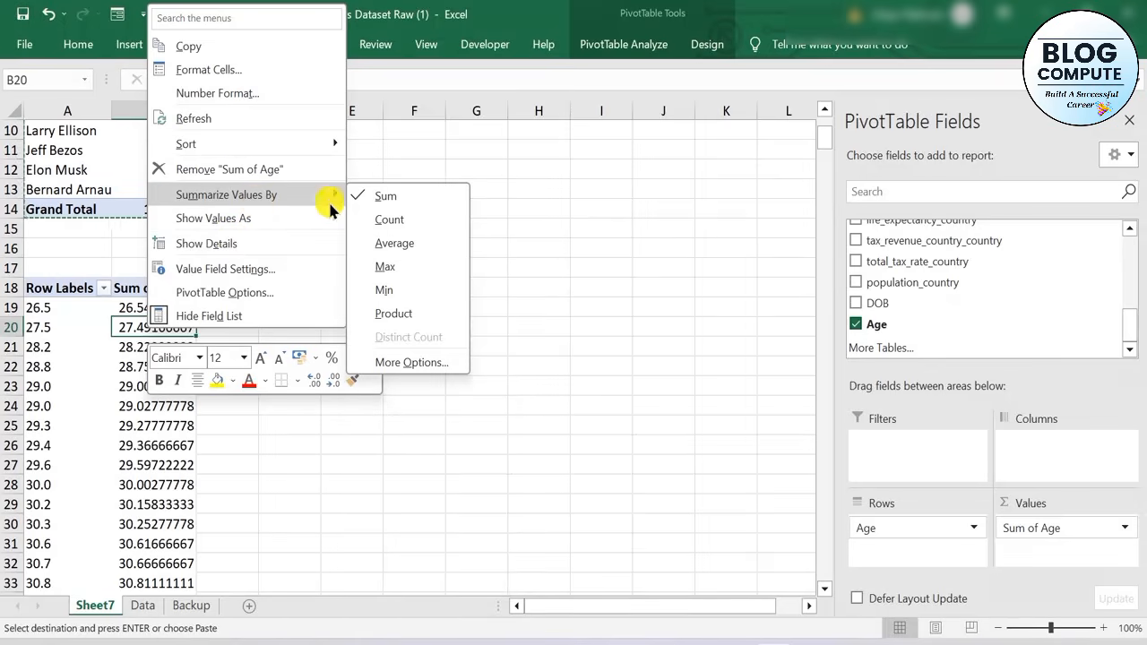
click(383, 229)
Examine the individual ages and their counts throughout the second PivotTable
scroll(149, 382, down, 3)
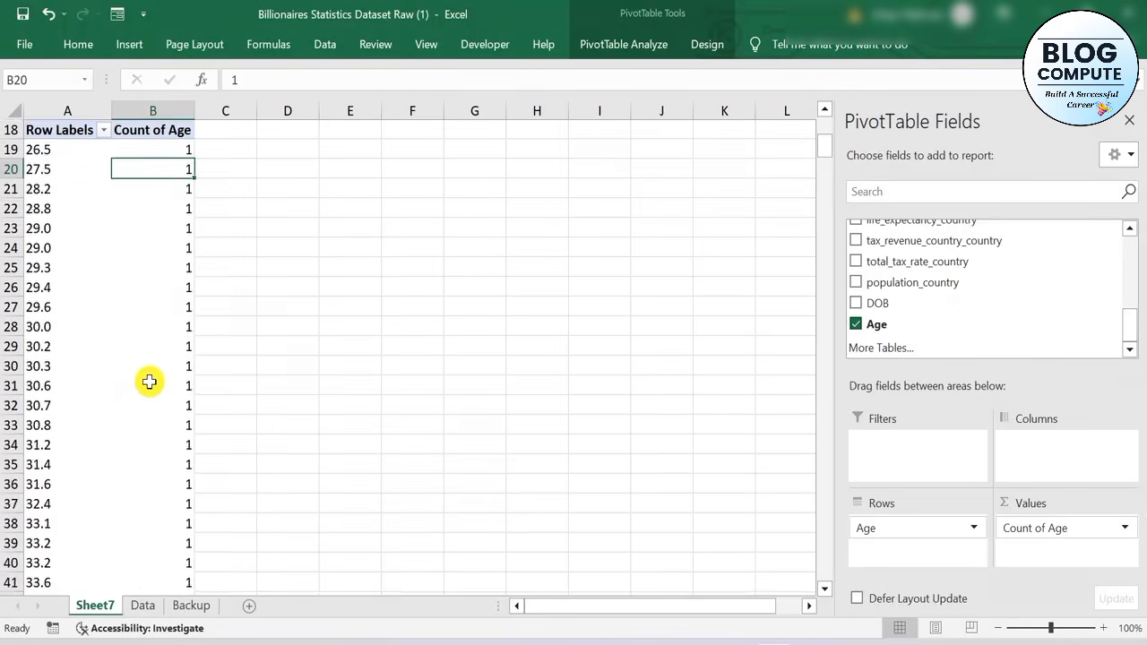
scroll(149, 382, down, 20)
scroll(150, 385, down, 15)
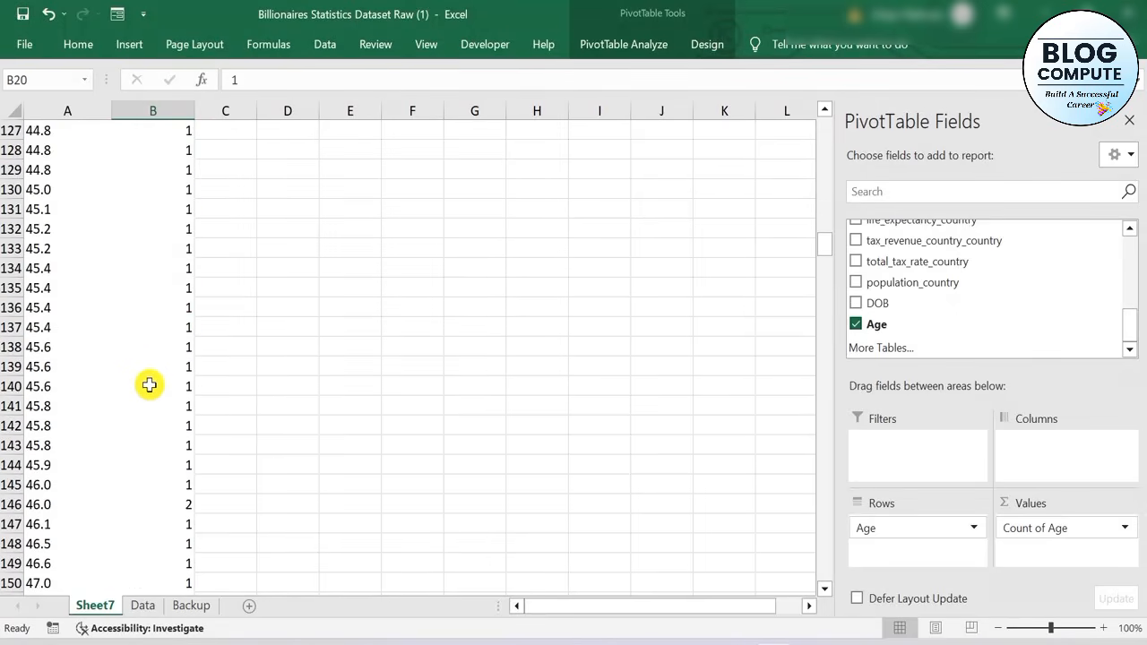
scroll(149, 385, down, 3)
scroll(150, 384, up, 20)
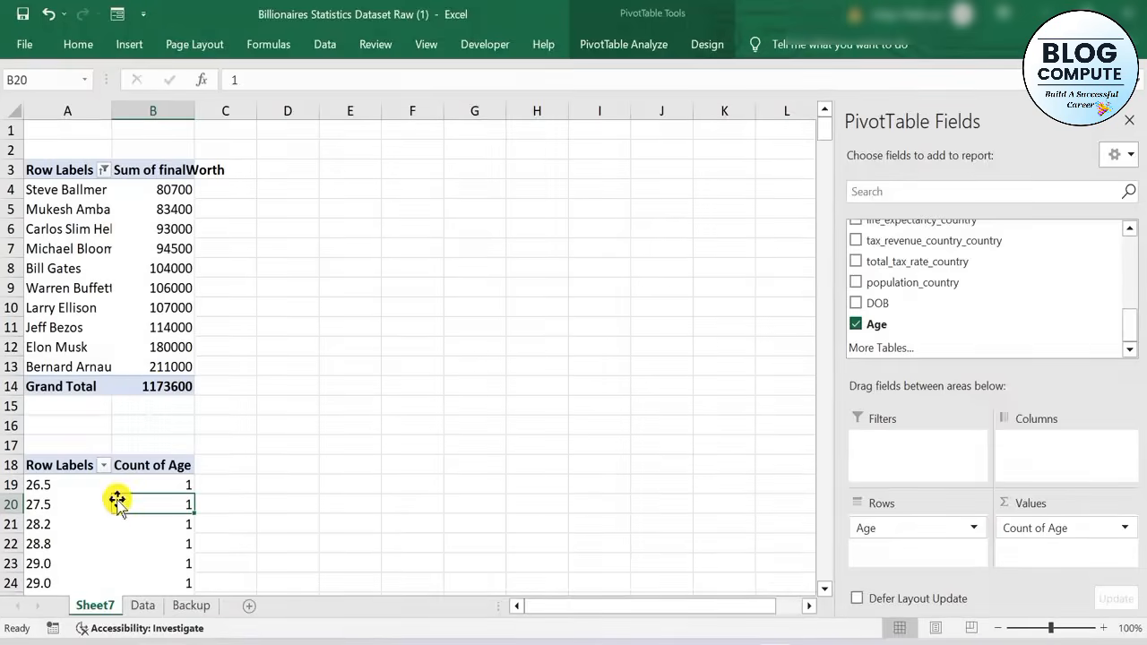
scroll(114, 506, down, 6)
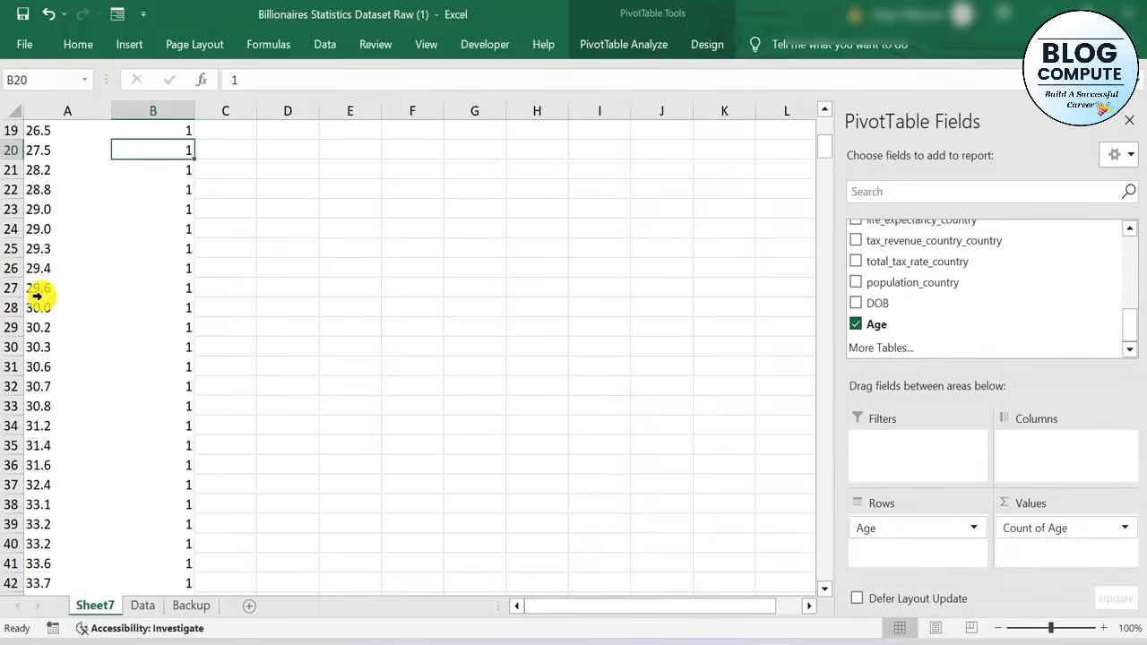
scroll(135, 292, up, 6)
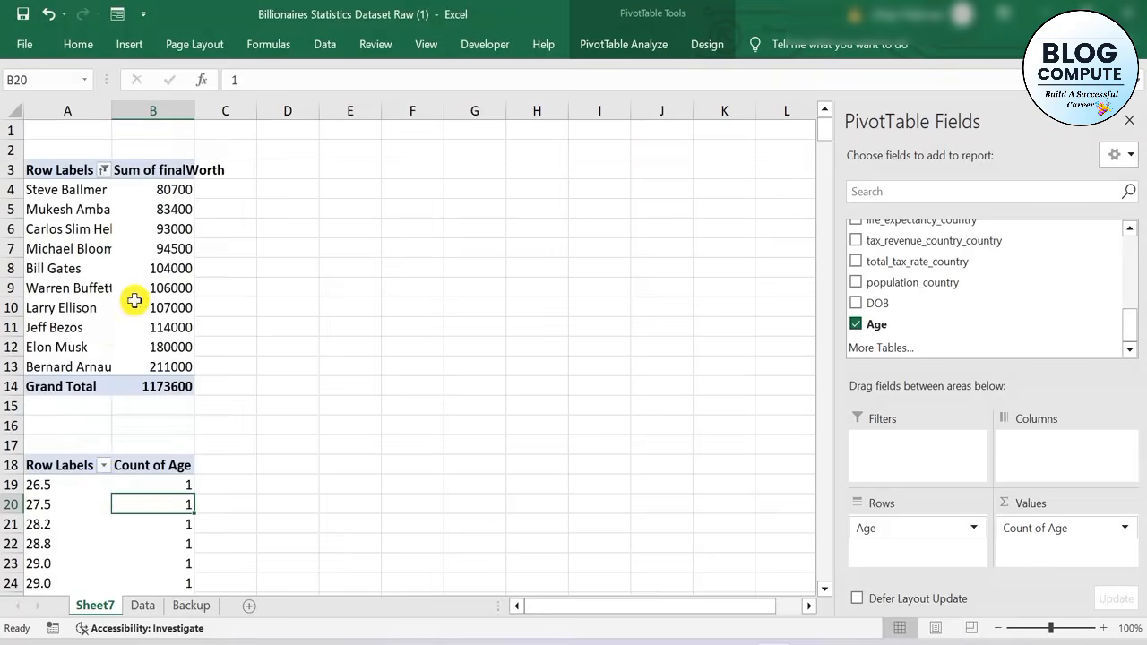
scroll(95, 550, down, 20)
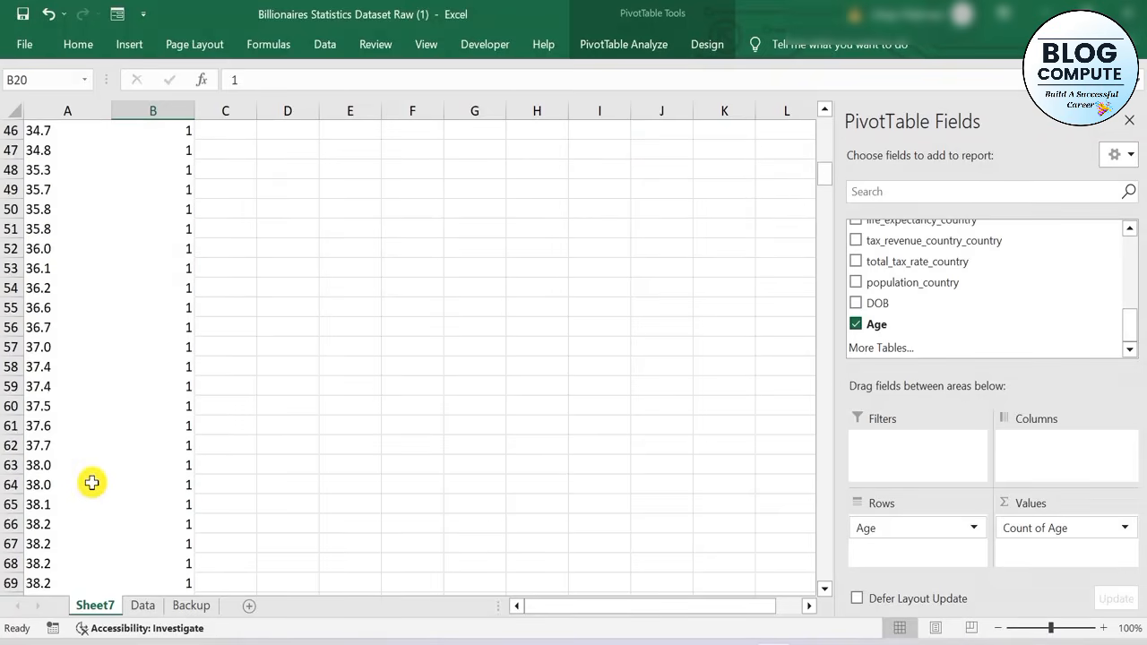
Group the Age row labels of the second PivotTable from 30 to 100 in intervals of 10
scroll(92, 483, up, 18)
scroll(91, 483, up, 18)
right_click(59, 487)
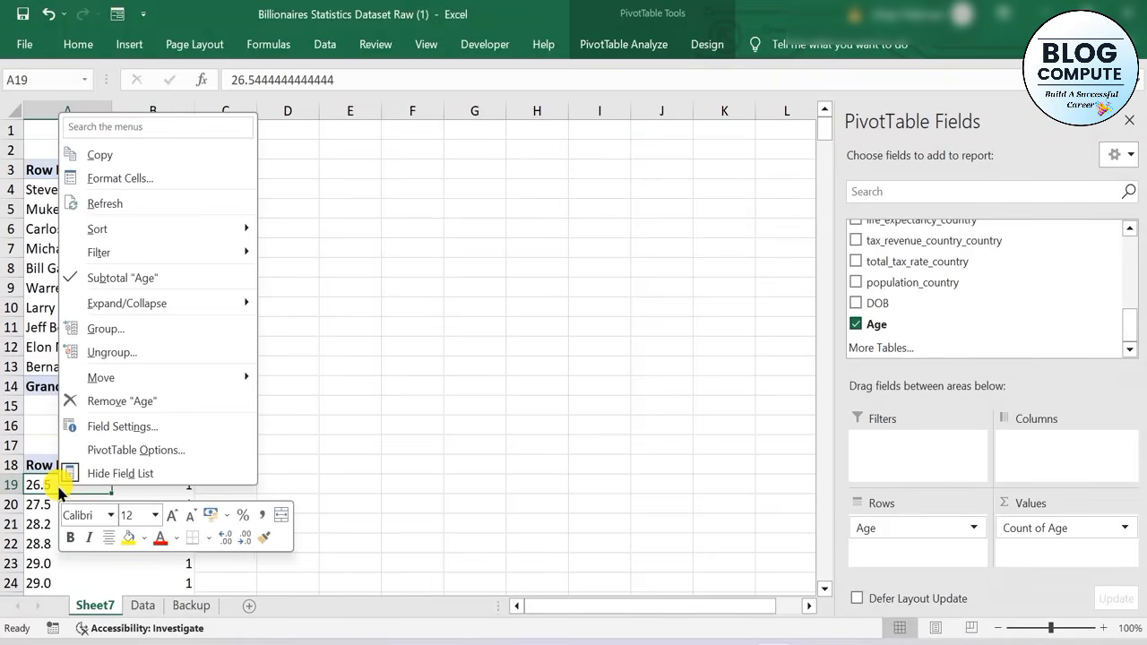
click(173, 331)
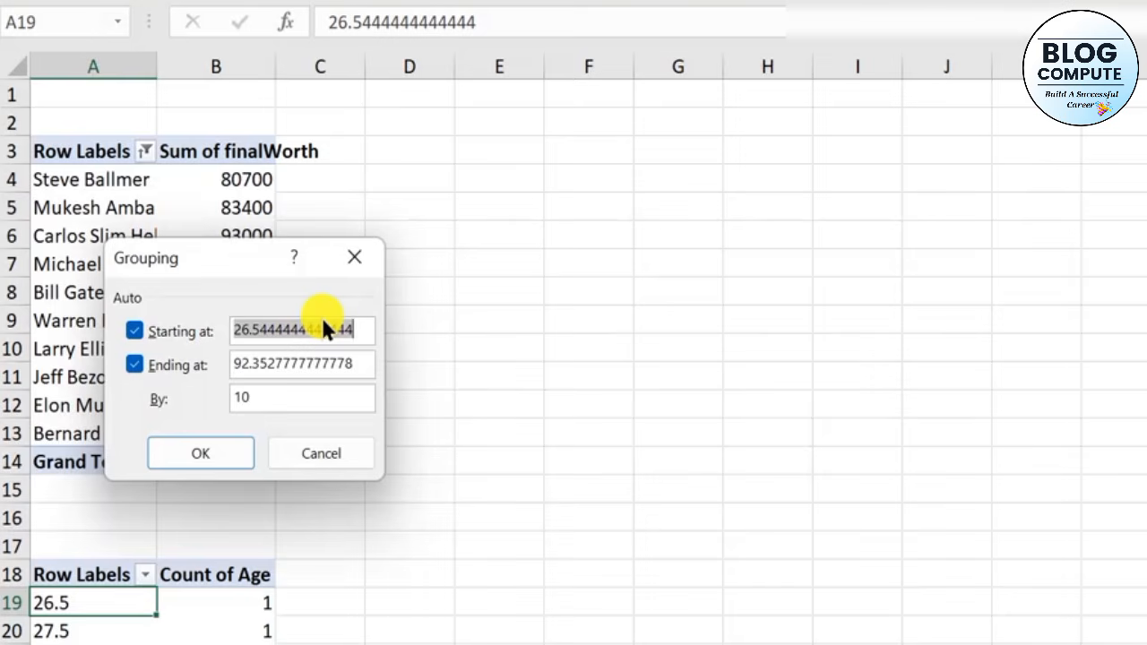
key(BackSpace)
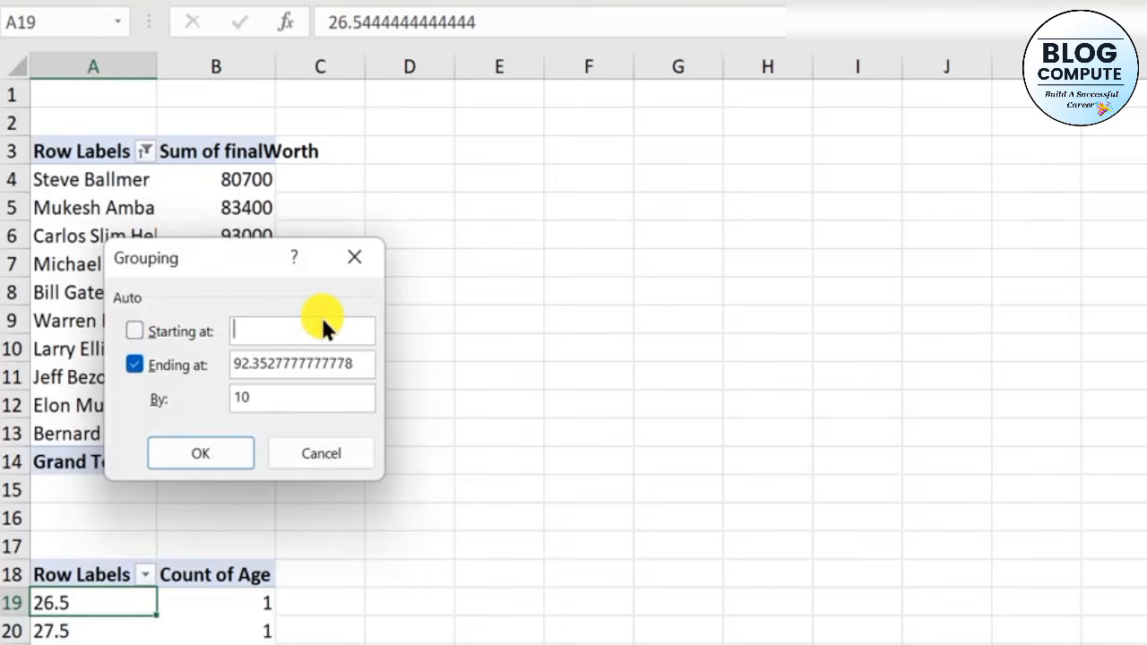
text(30)
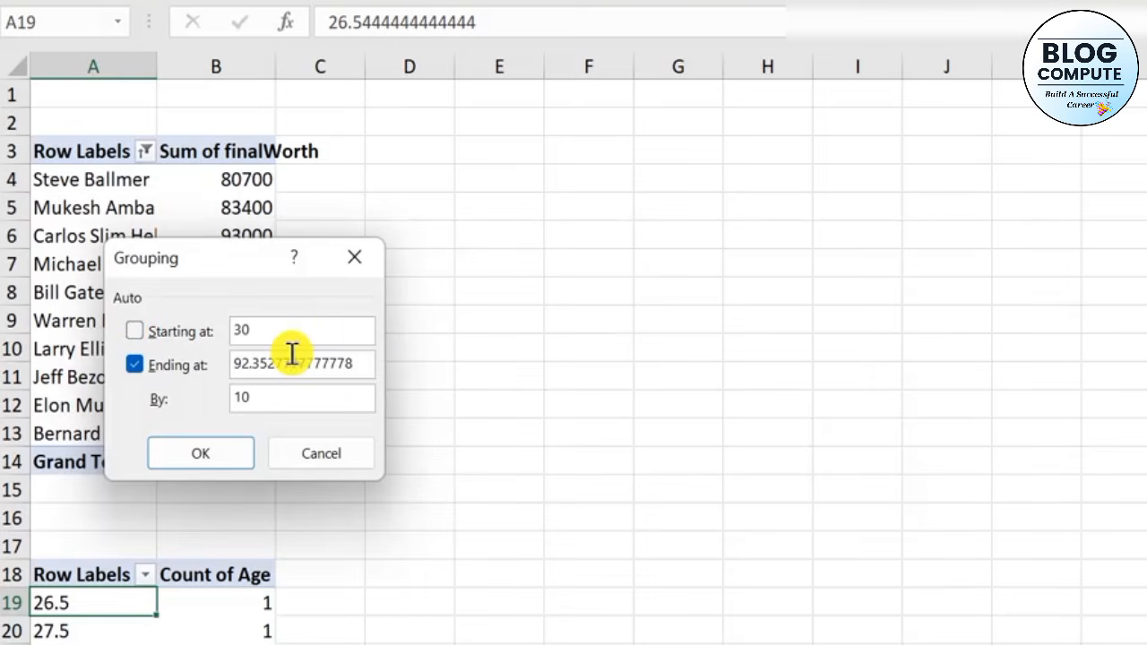
double_click(292, 355)
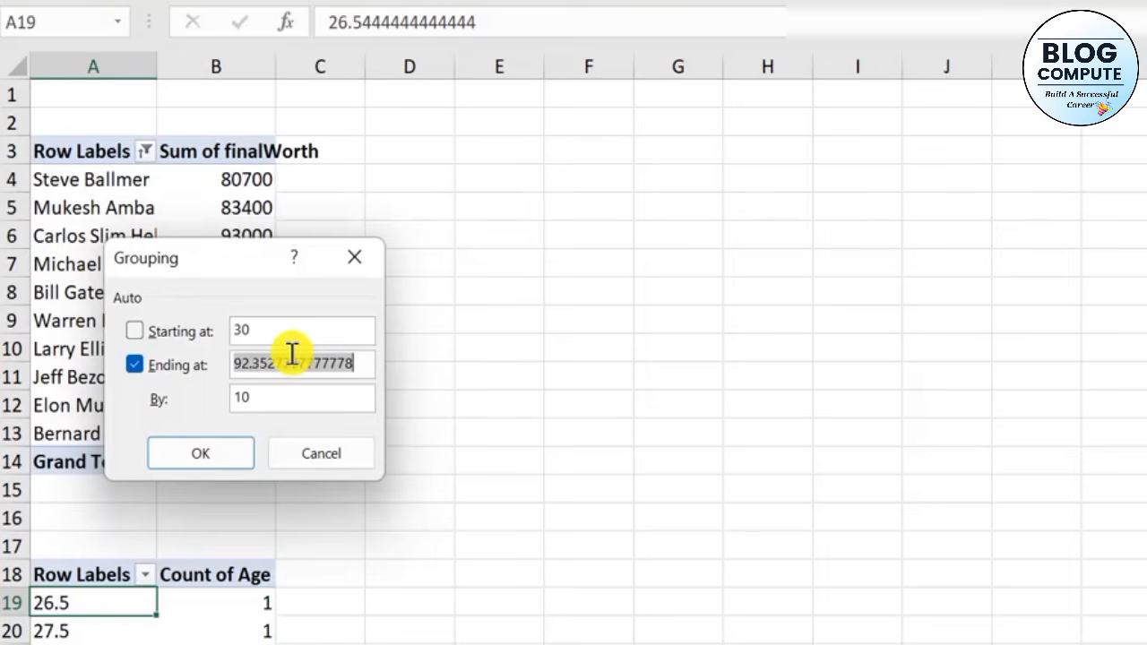
key(BackSpace)
text(100)
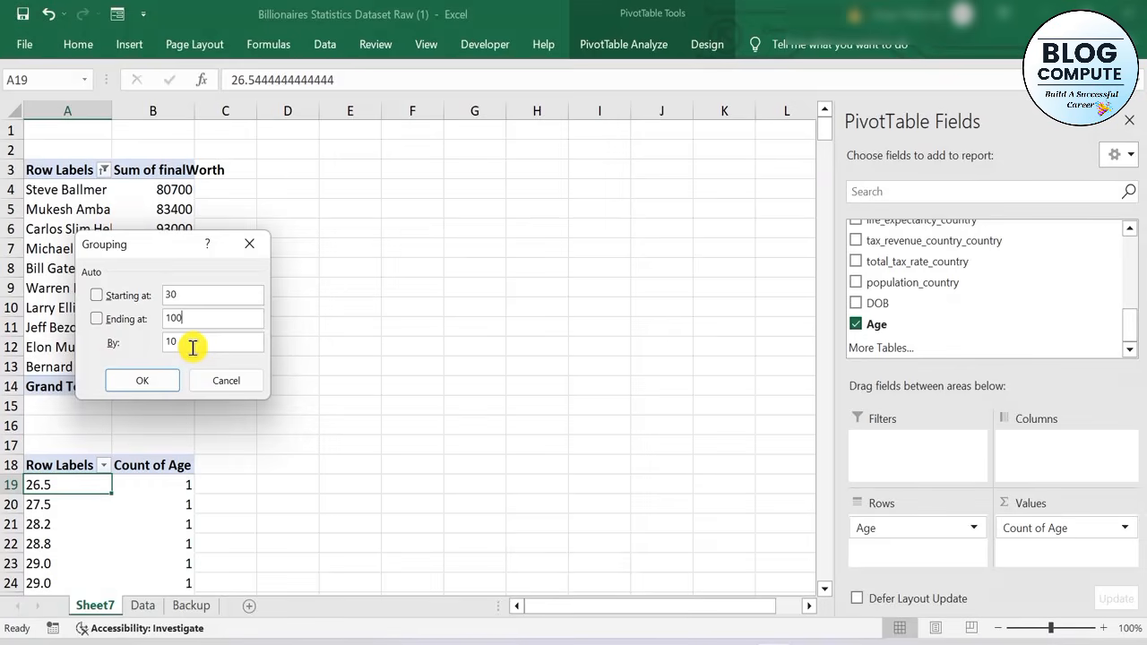
click(143, 379)
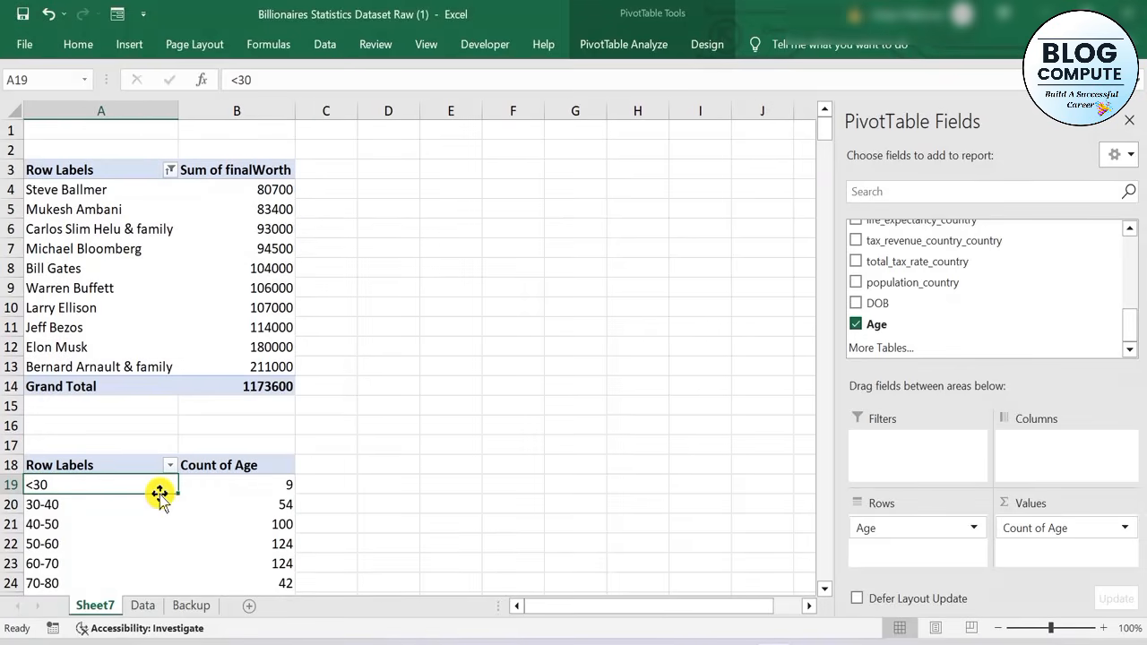
Examine the count for each age group in the second PivotTable alongside the top-10 final worth table
scroll(158, 493, down, 3)
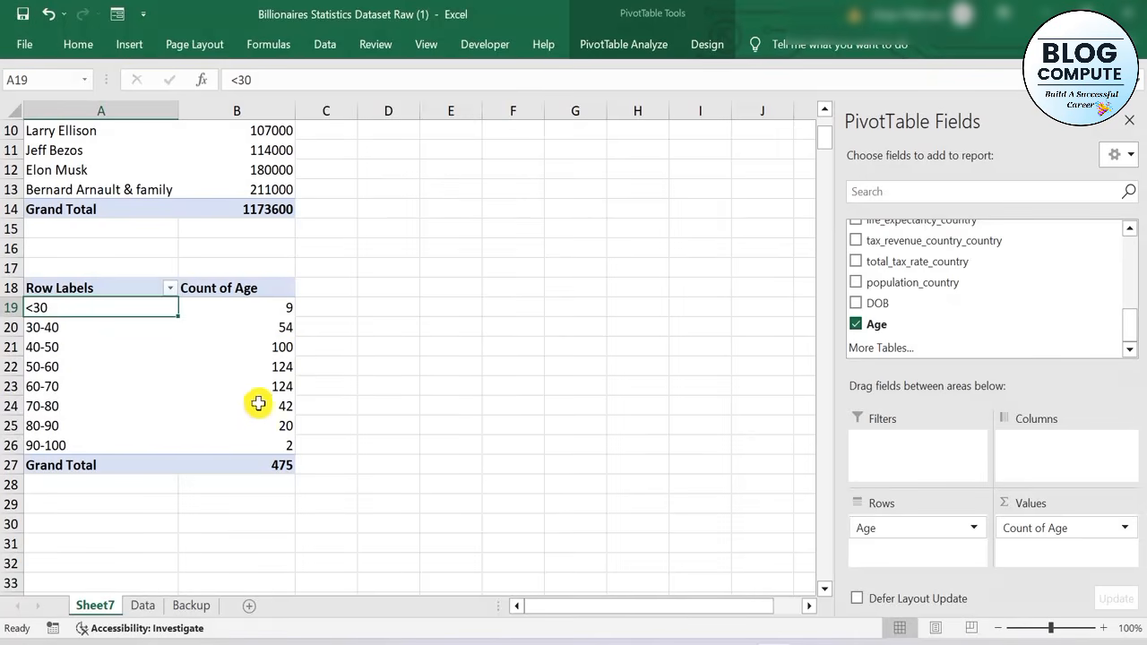
mouse_move(270, 366)
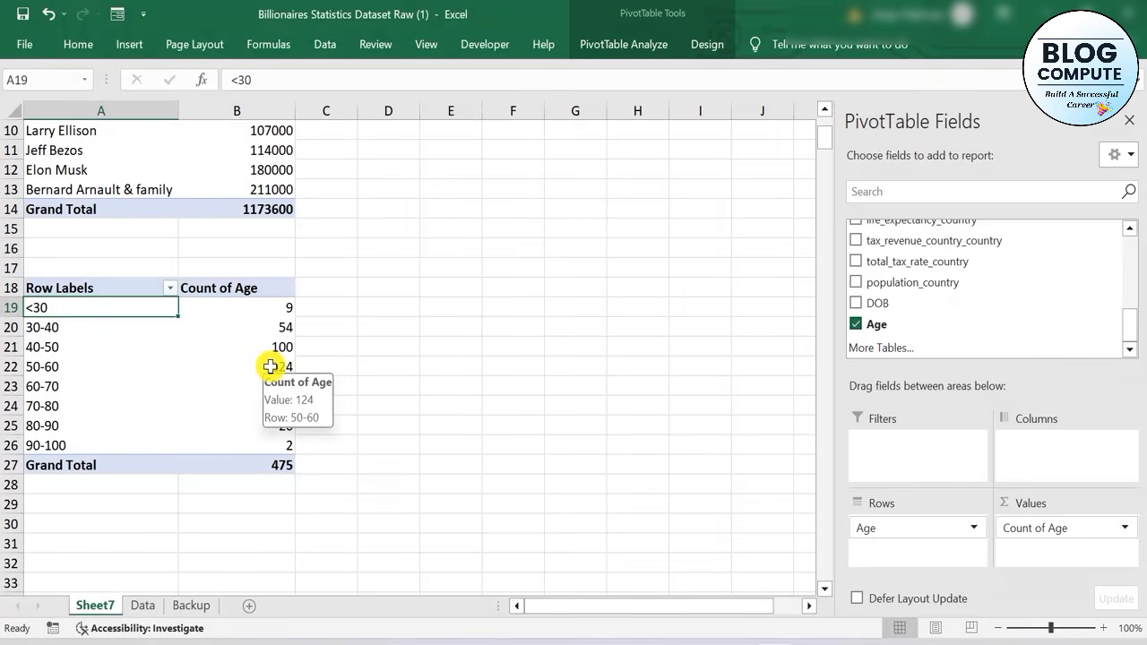
scroll(270, 366, up, 2)
scroll(273, 372, down, 2)
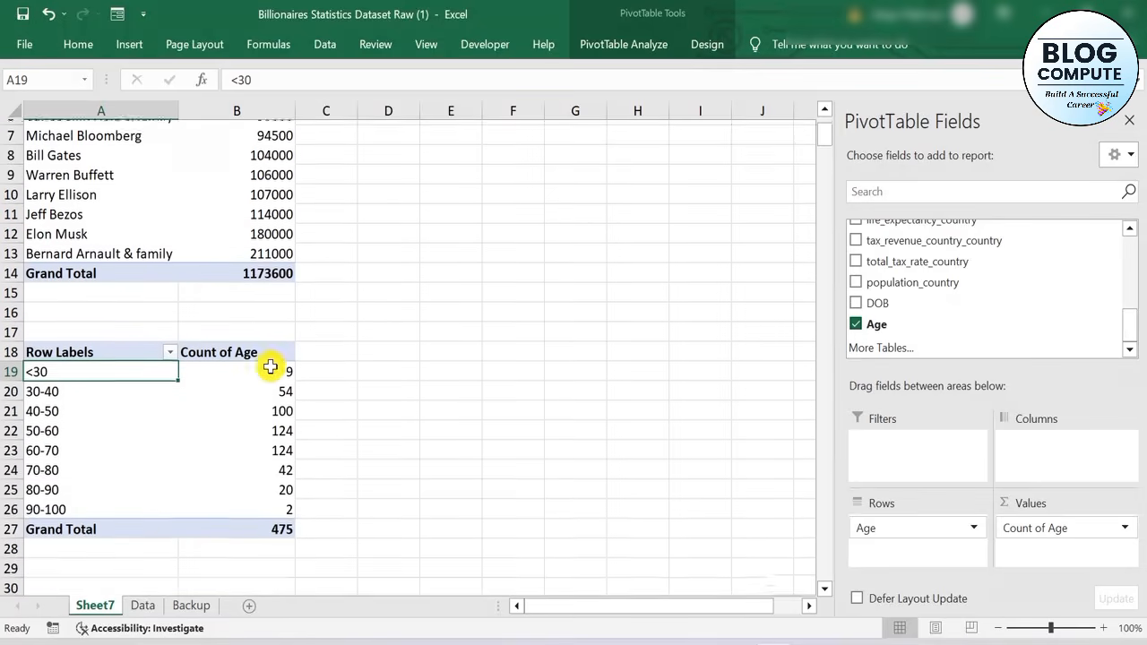
scroll(281, 383, up, 3)
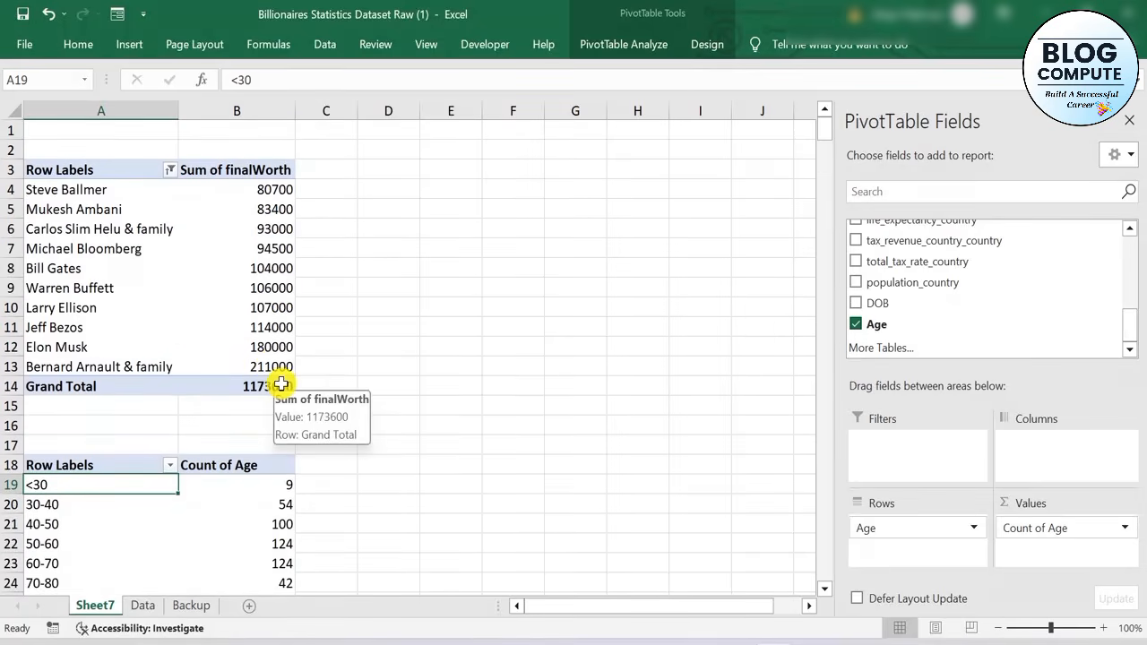
click(494, 342)
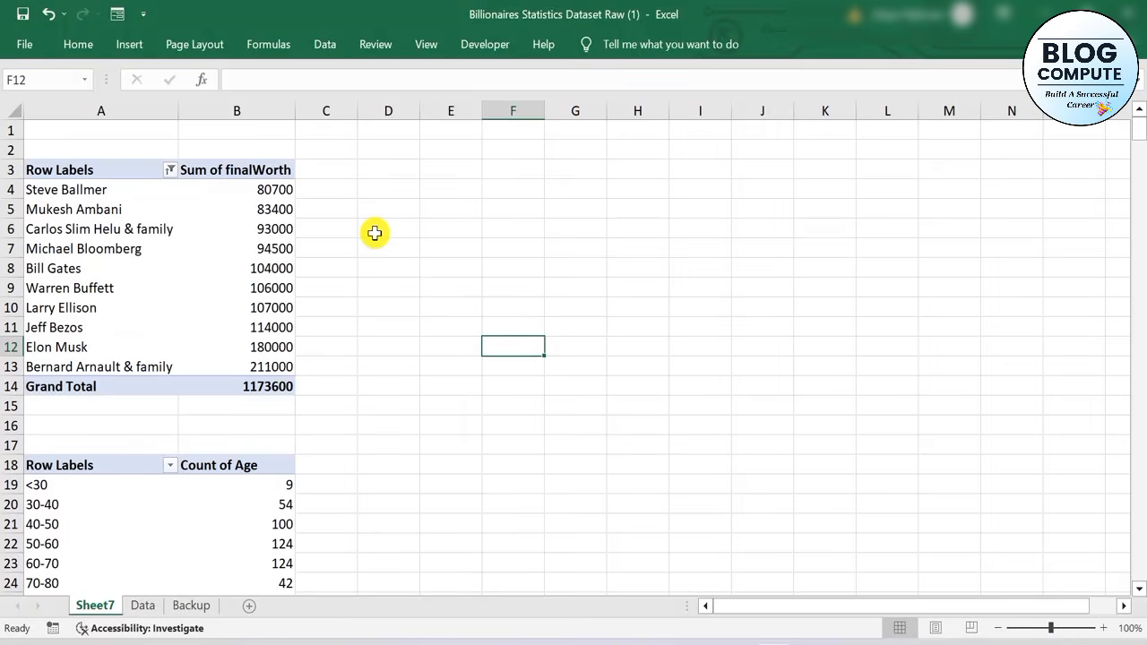
Insert slicers for category and gender on the top-10 final worth PivotTable
click(146, 200)
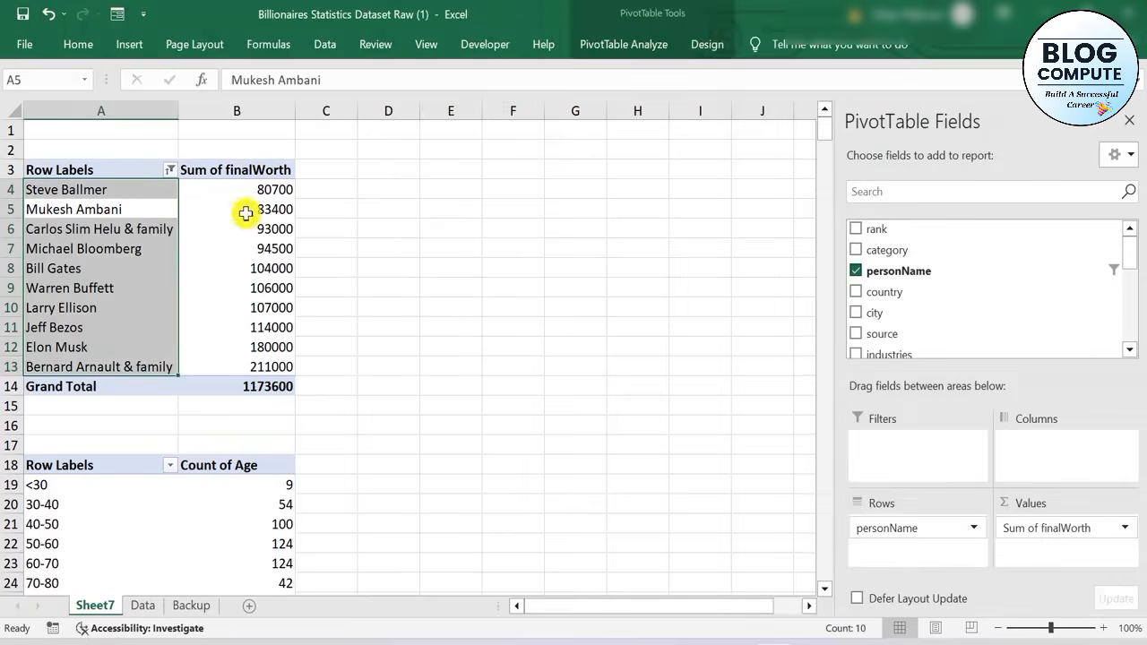
click(585, 245)
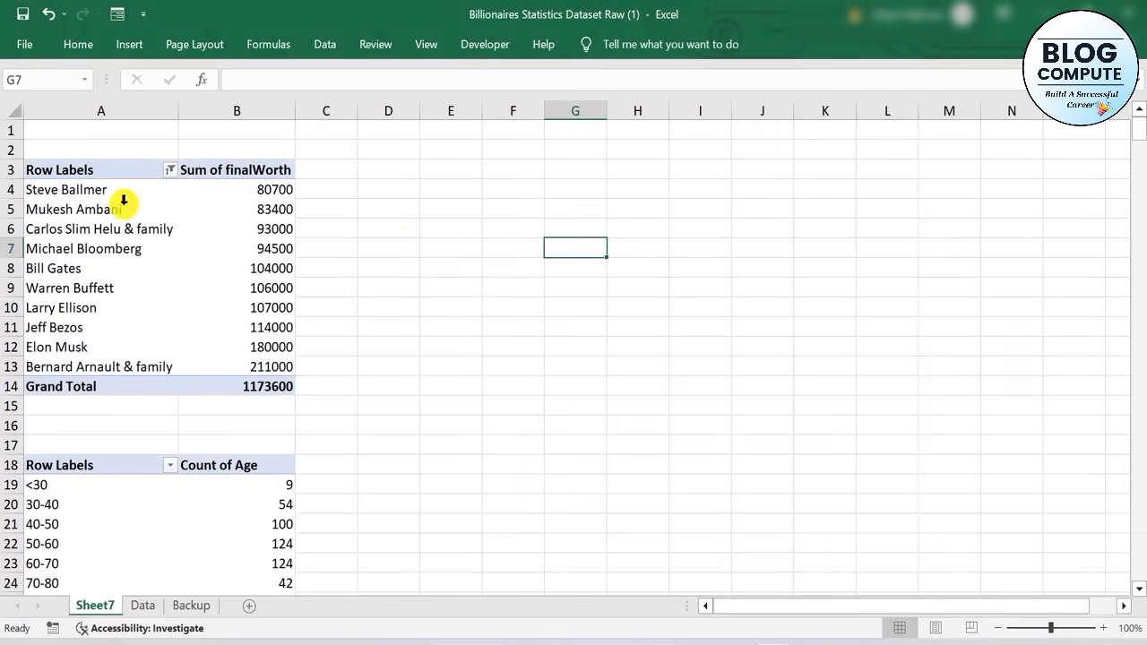
click(91, 193)
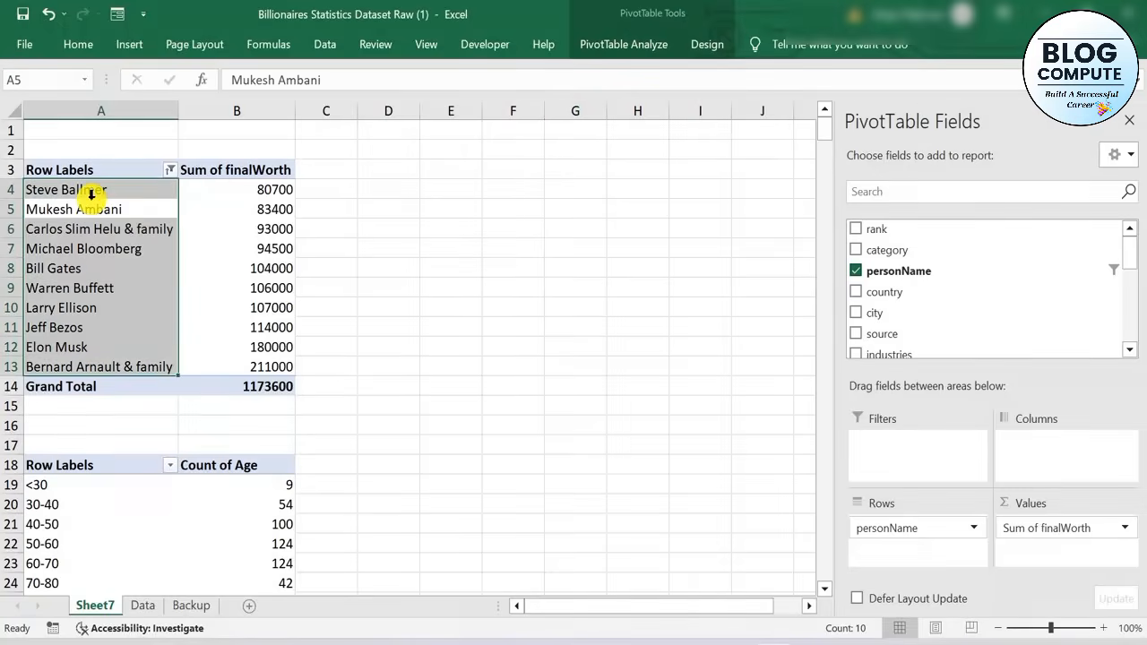
click(136, 231)
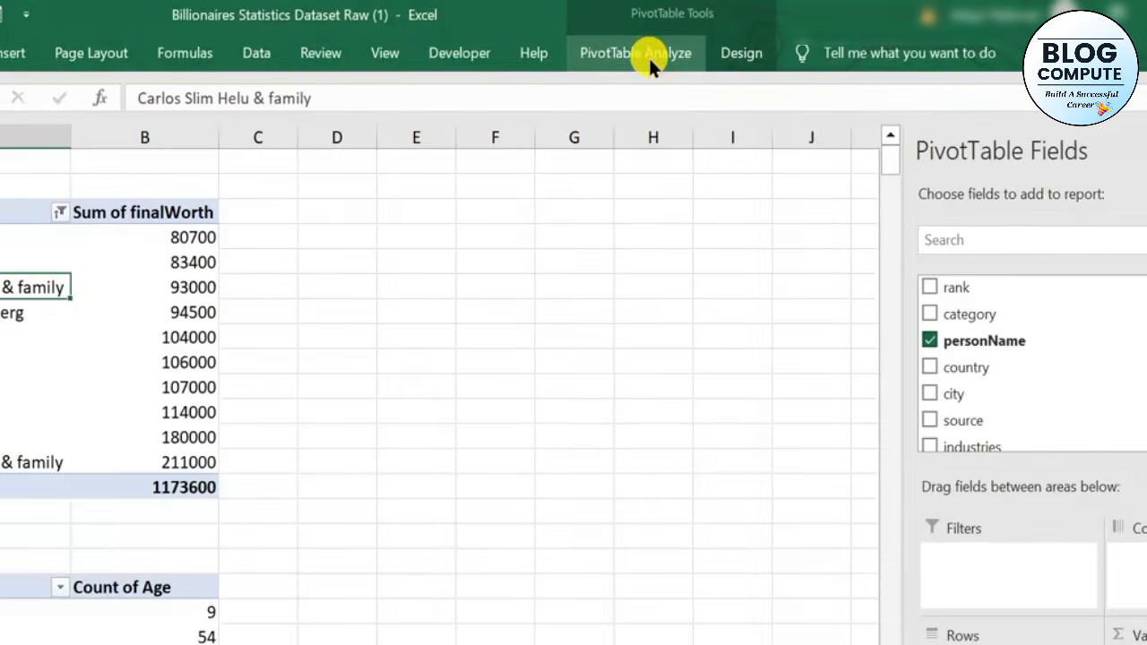
click(648, 55)
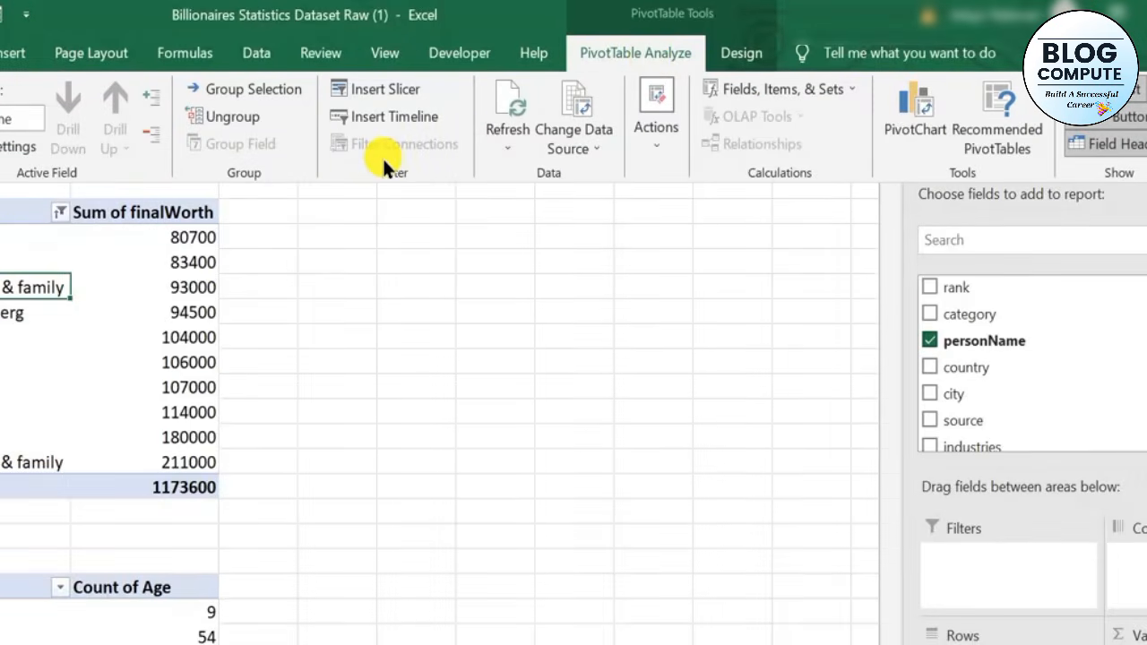
click(374, 92)
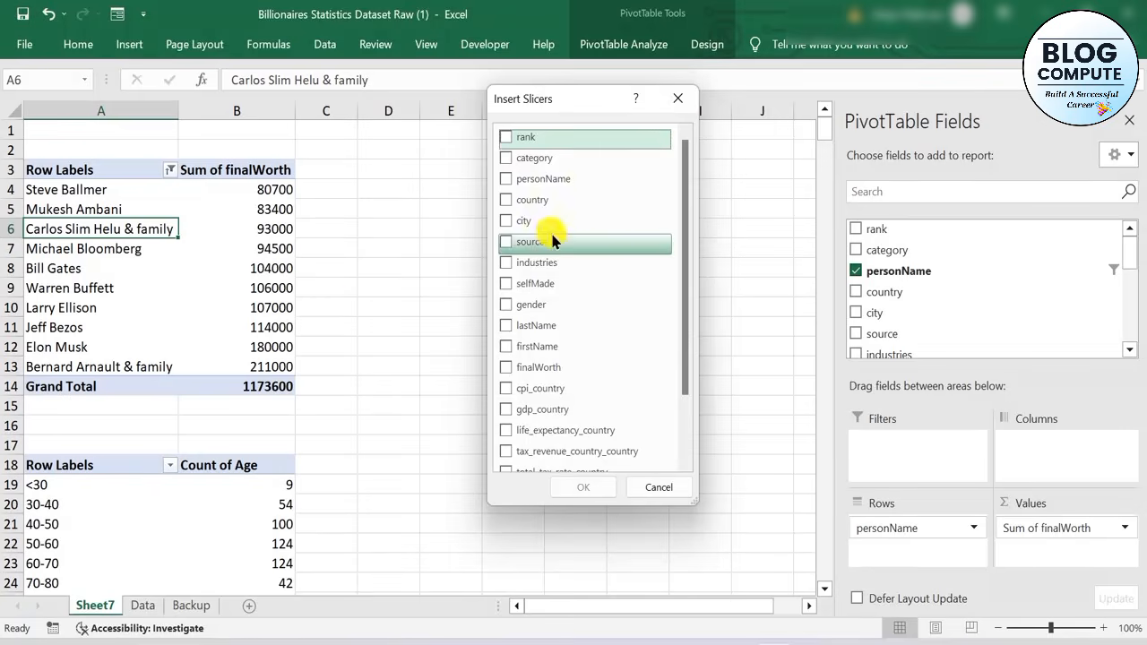
click(517, 165)
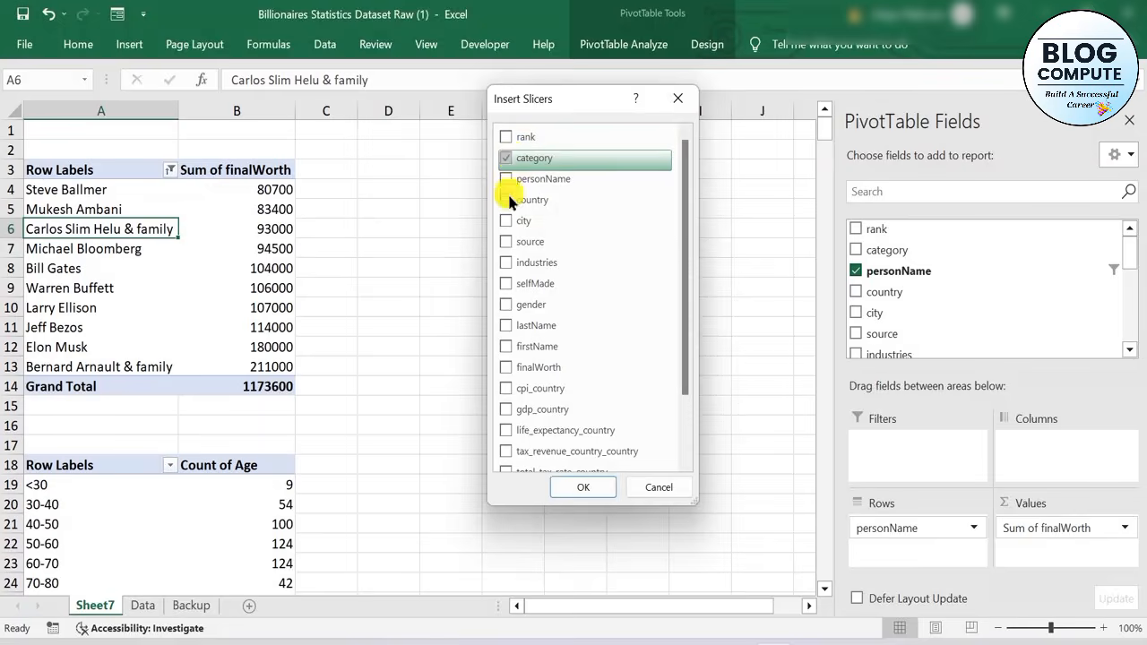
click(502, 305)
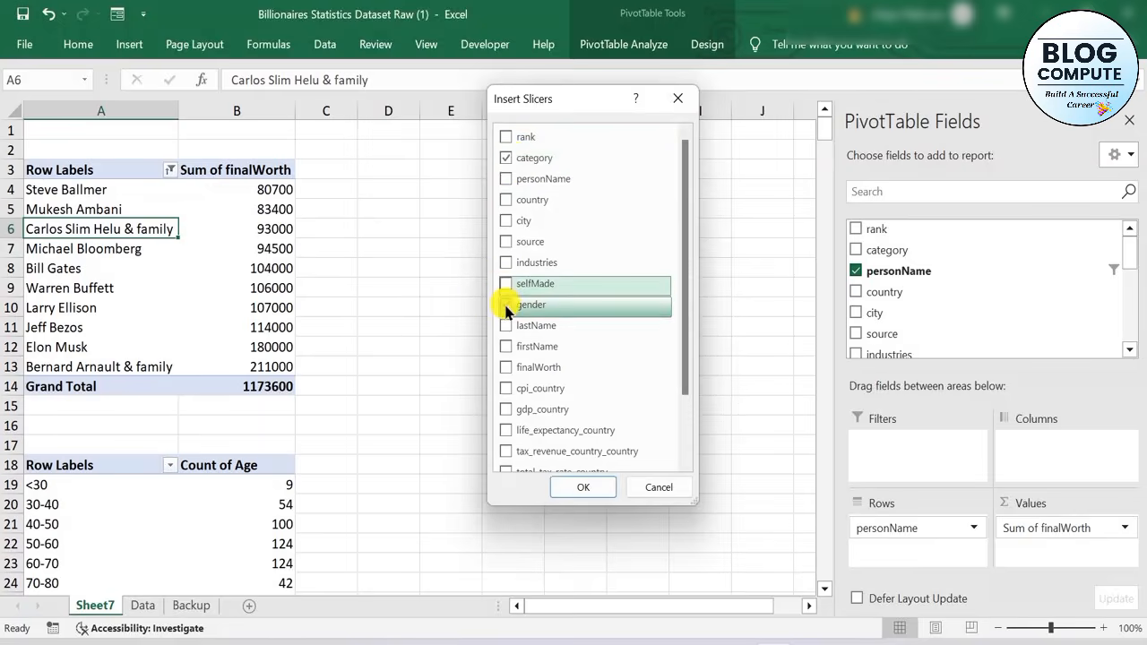
click(583, 487)
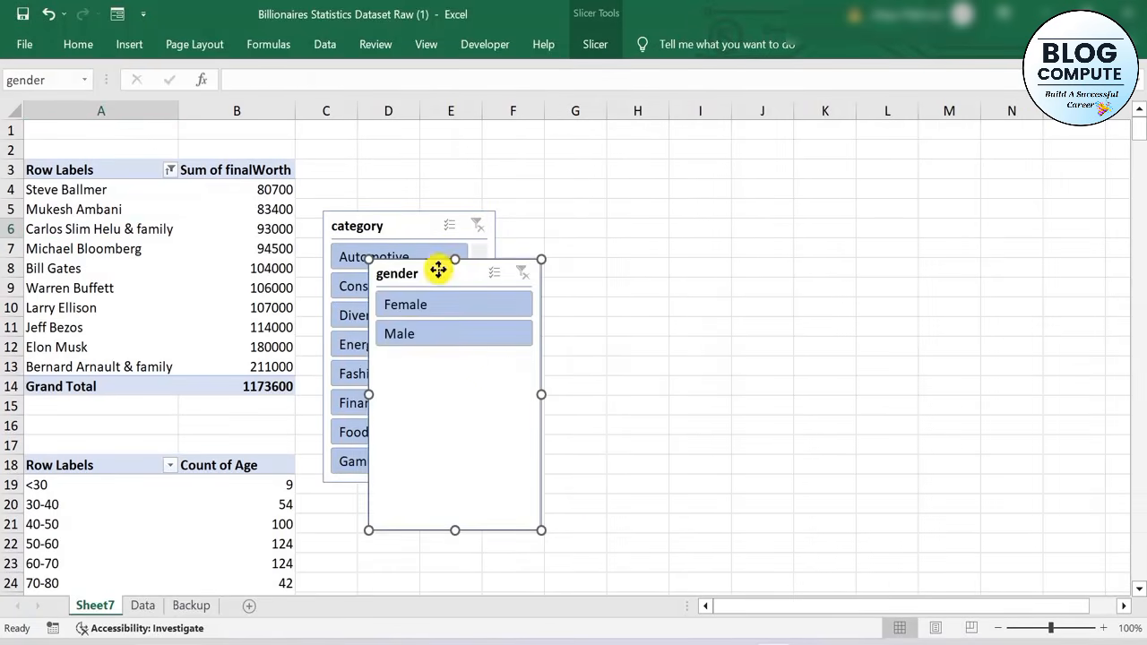
Separate the overlapping slicers, placing category beside the PivotTable around columns D to F and gender around columns H to J
drag(439, 269, 704, 170)
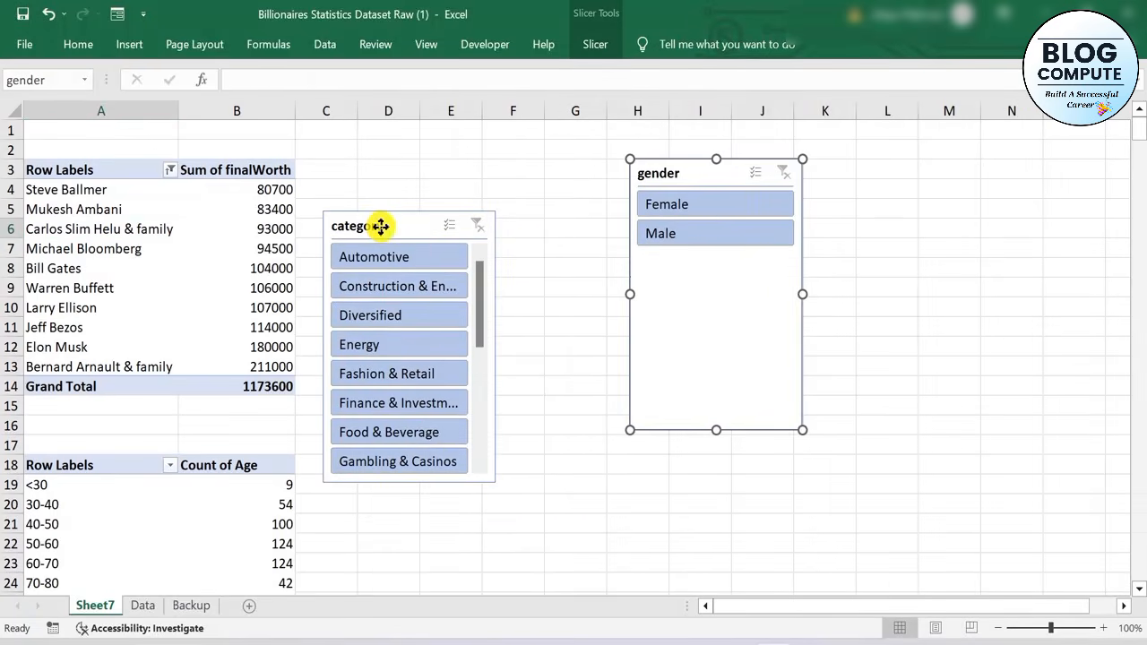
drag(379, 225, 391, 152)
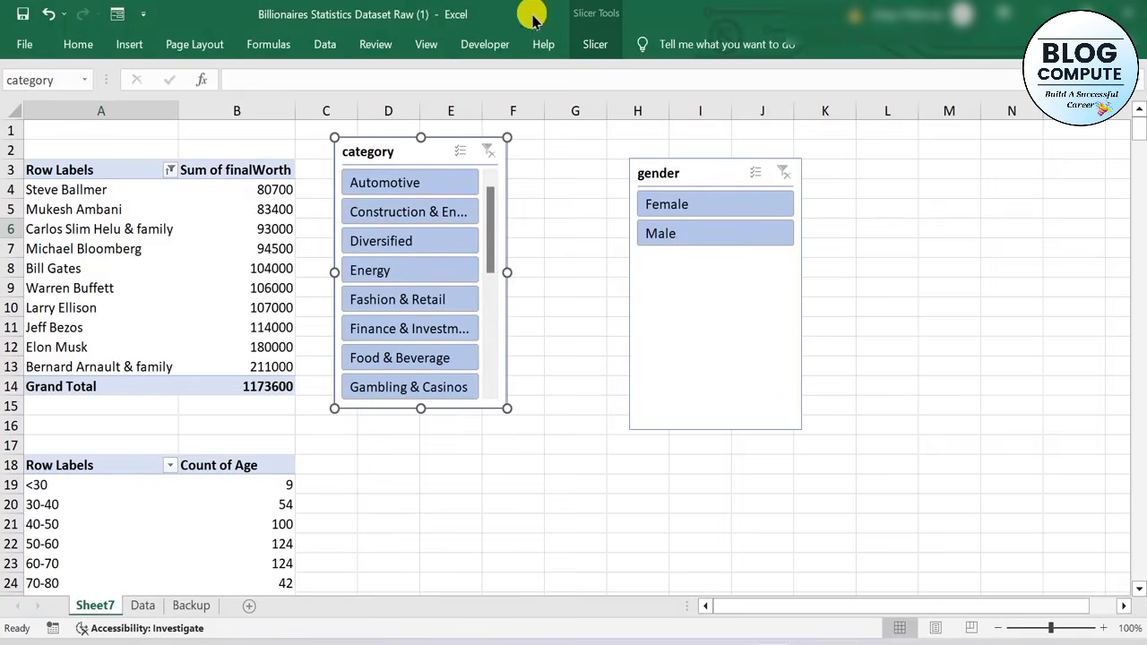
click(593, 49)
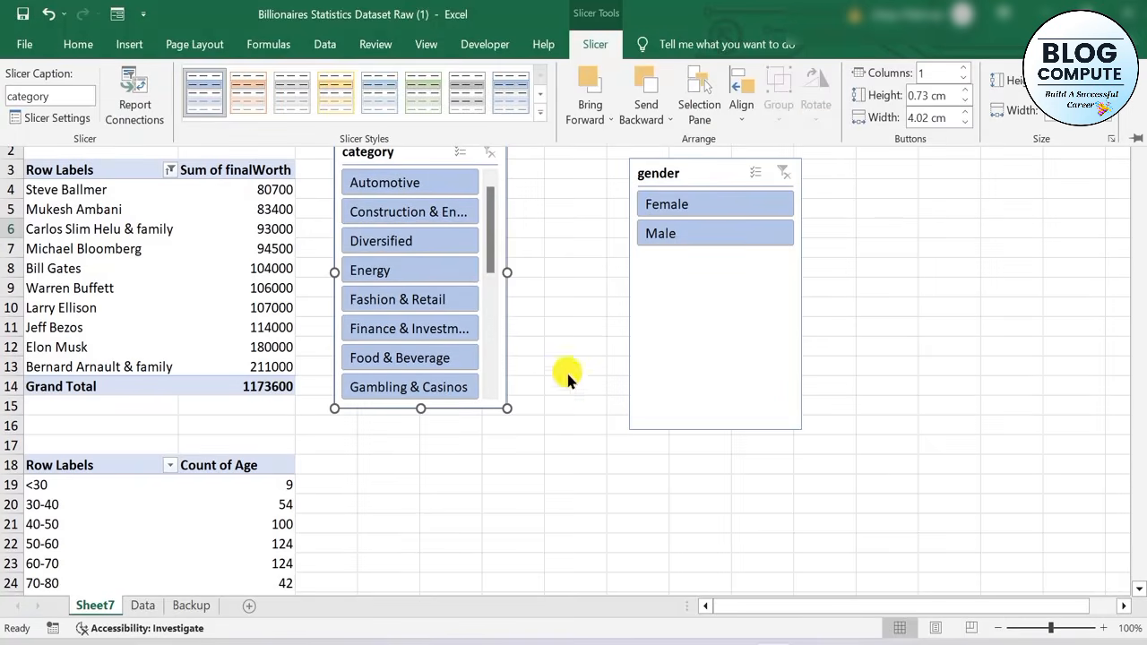
Insert a selfMade slicer on the top-10 final worth PivotTable
click(108, 209)
click(106, 211)
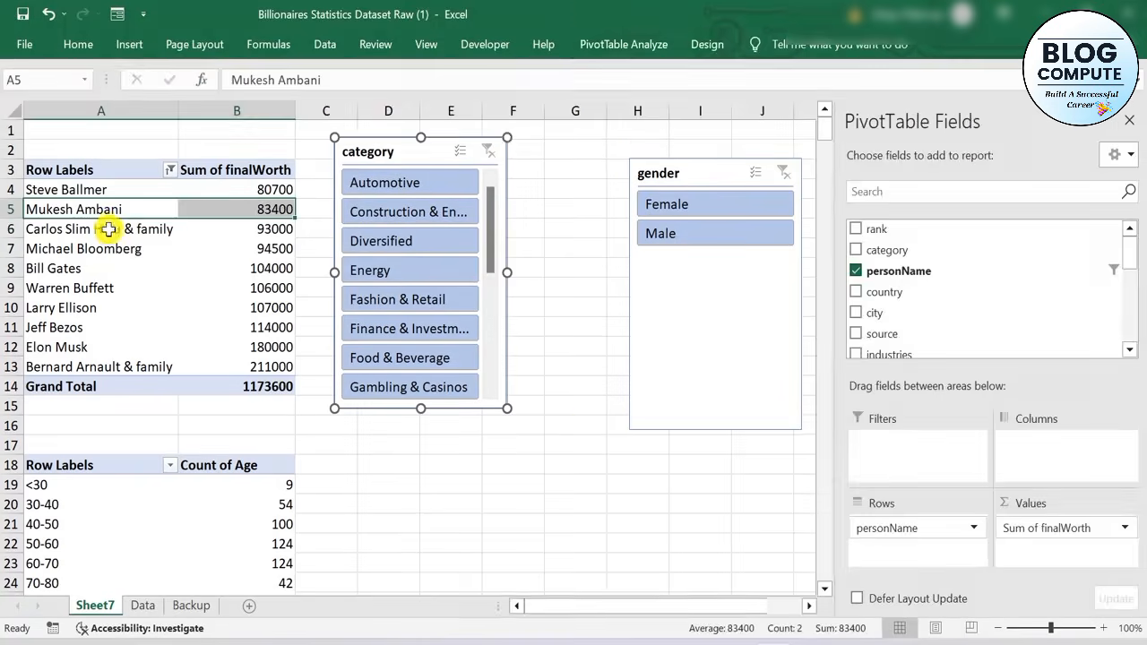
click(625, 47)
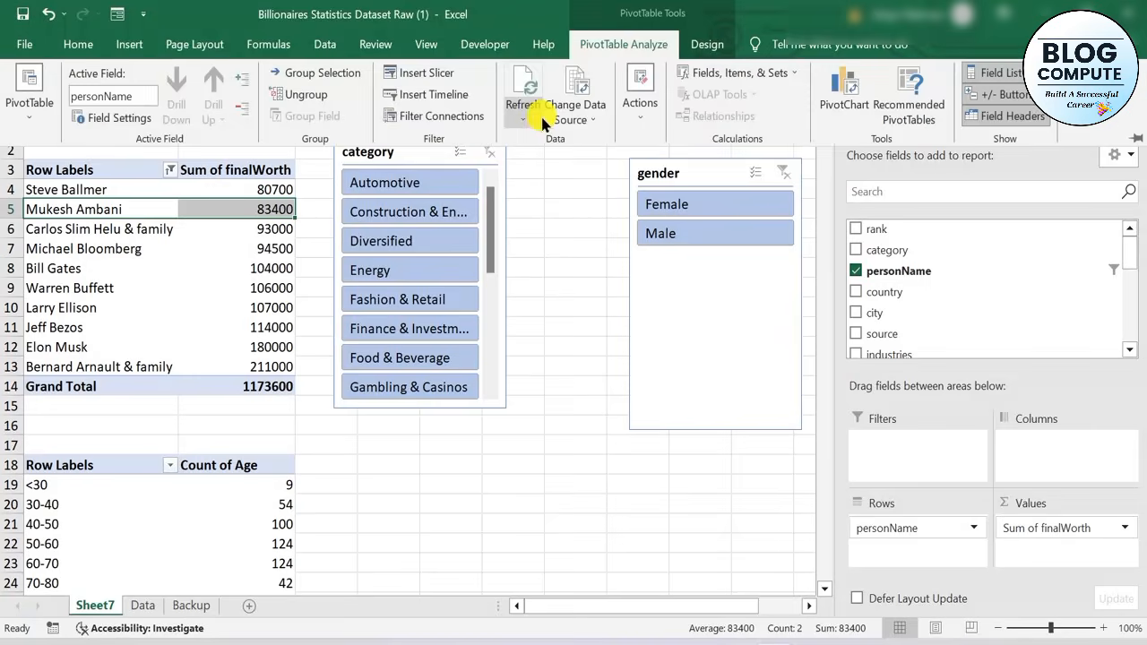
click(412, 71)
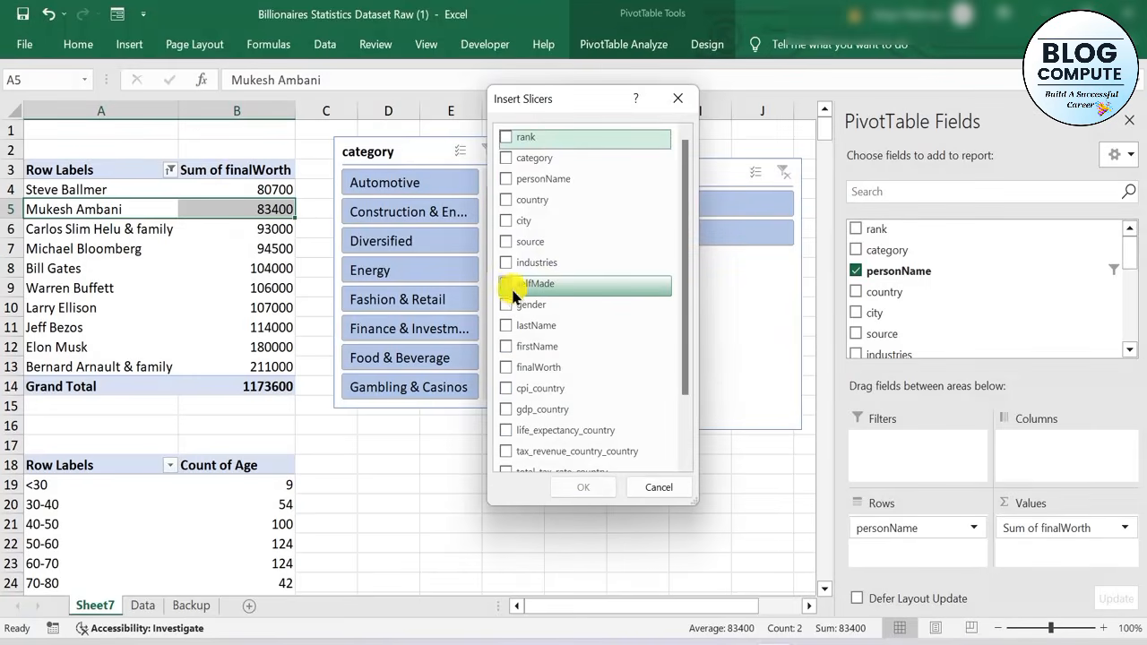
click(506, 284)
click(583, 487)
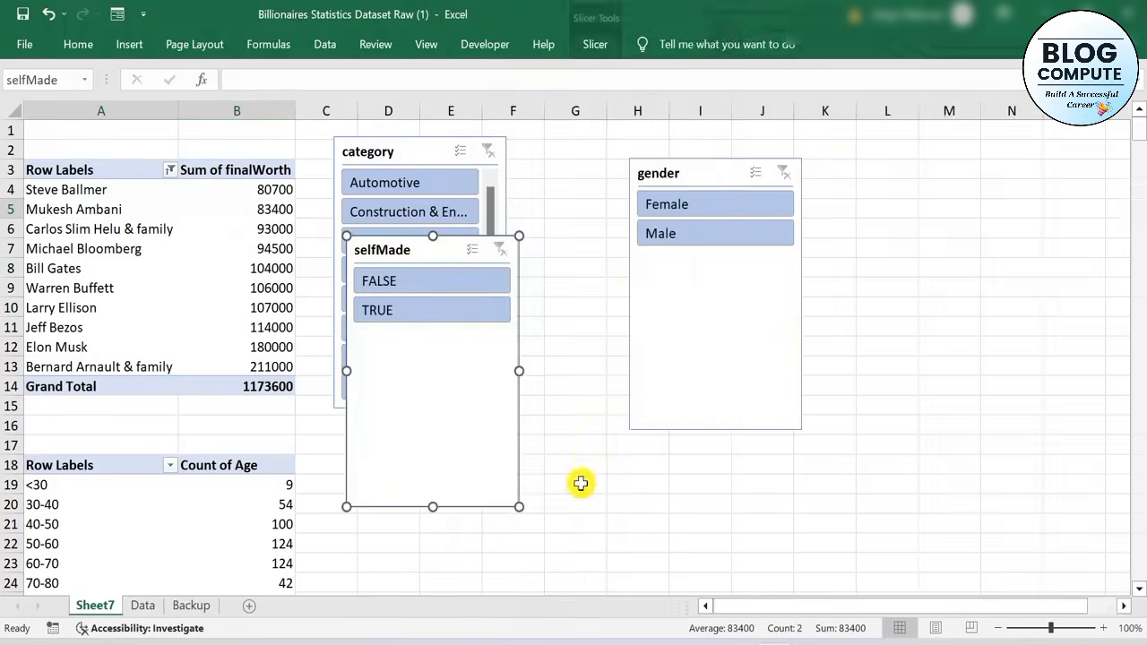
Arrange the gender and selfMade slicers in a row beside the category slicer
drag(423, 258, 950, 179)
drag(722, 165, 616, 146)
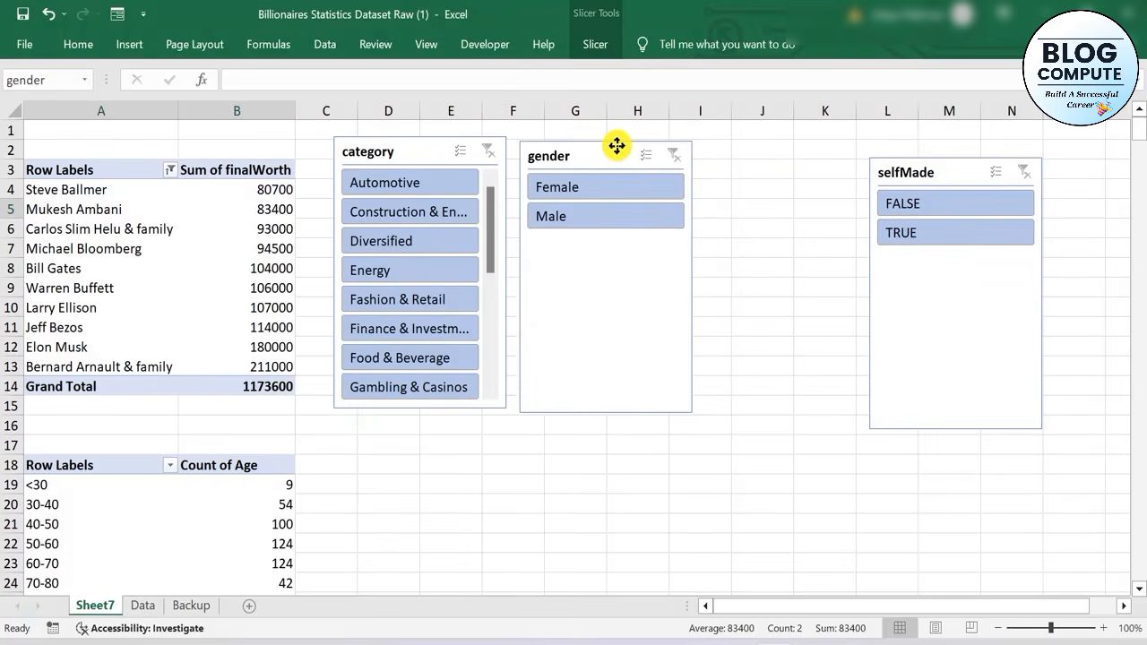
drag(958, 170, 811, 156)
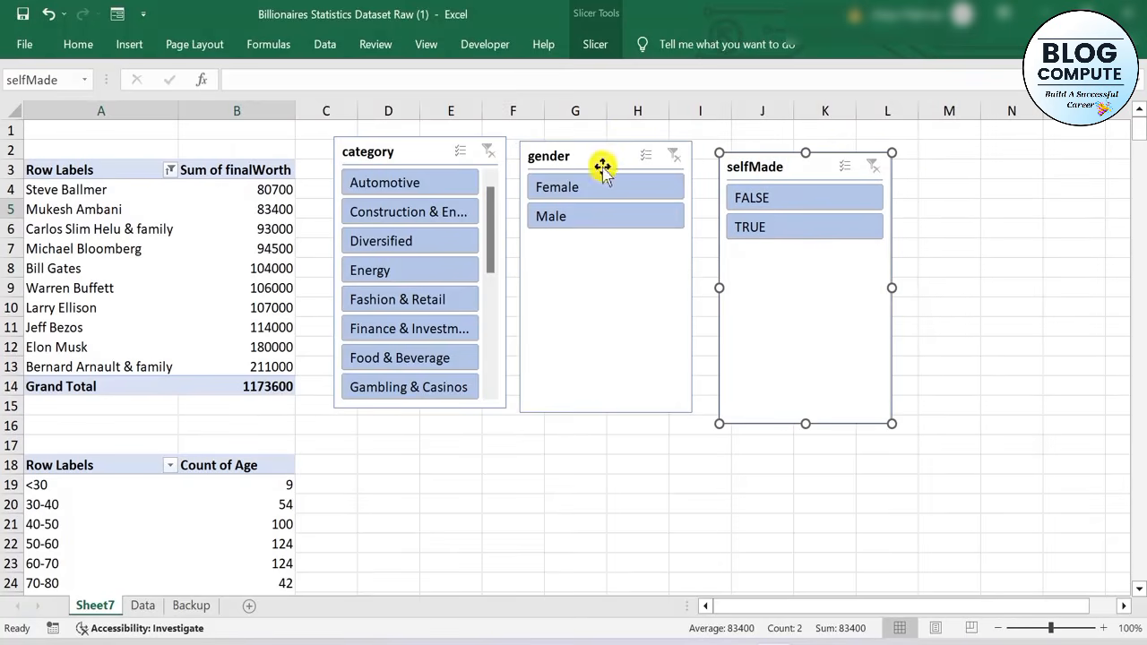
Filter the top-10 PivotTable to Automotive, try Male and Female in turn, and clear the gender filter
click(407, 184)
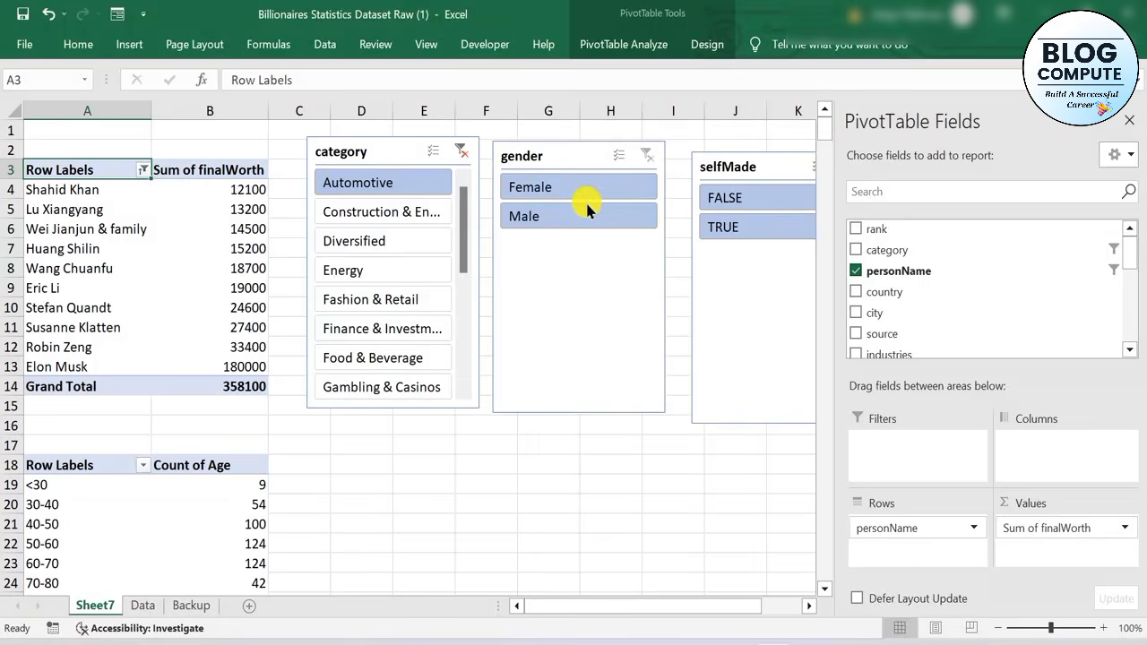
click(566, 216)
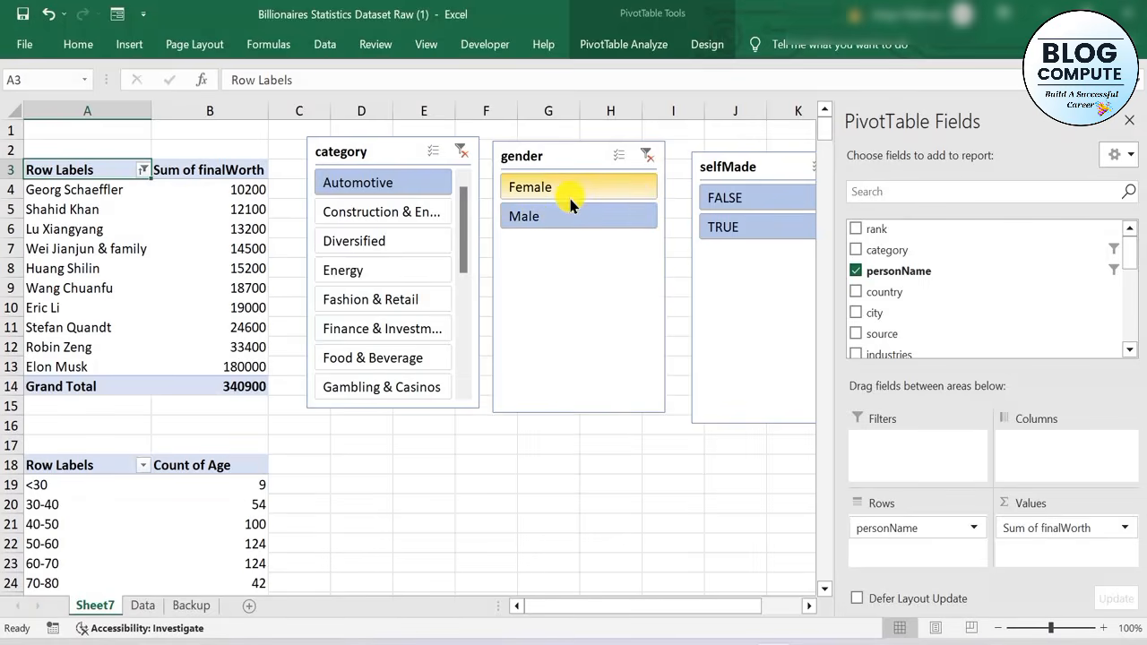
click(568, 194)
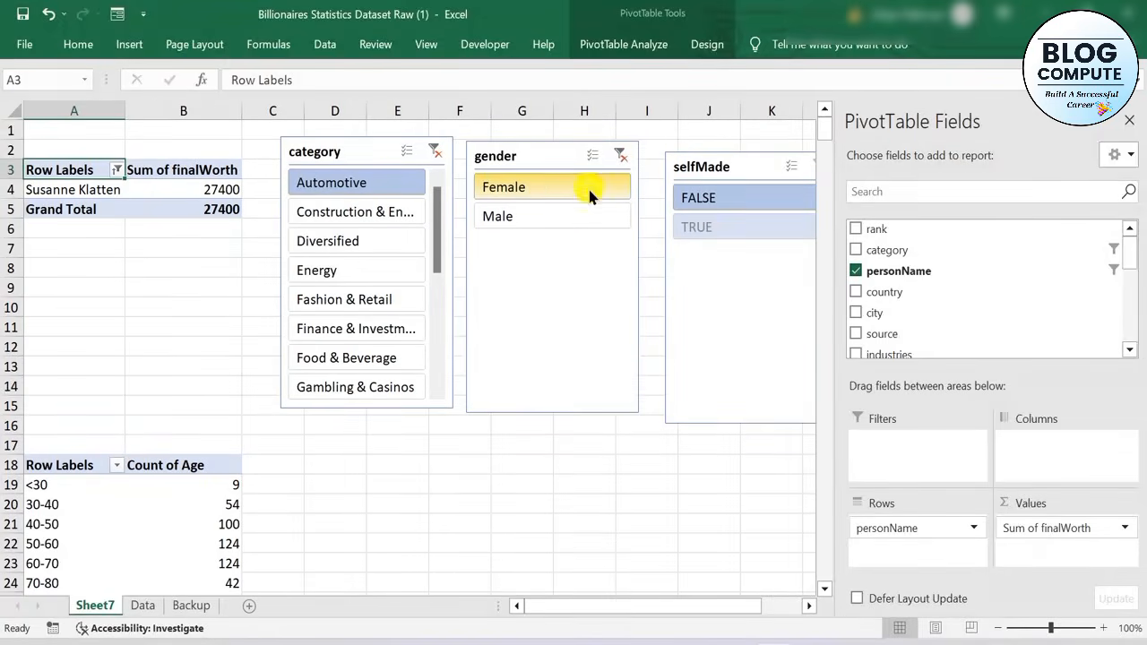
click(624, 163)
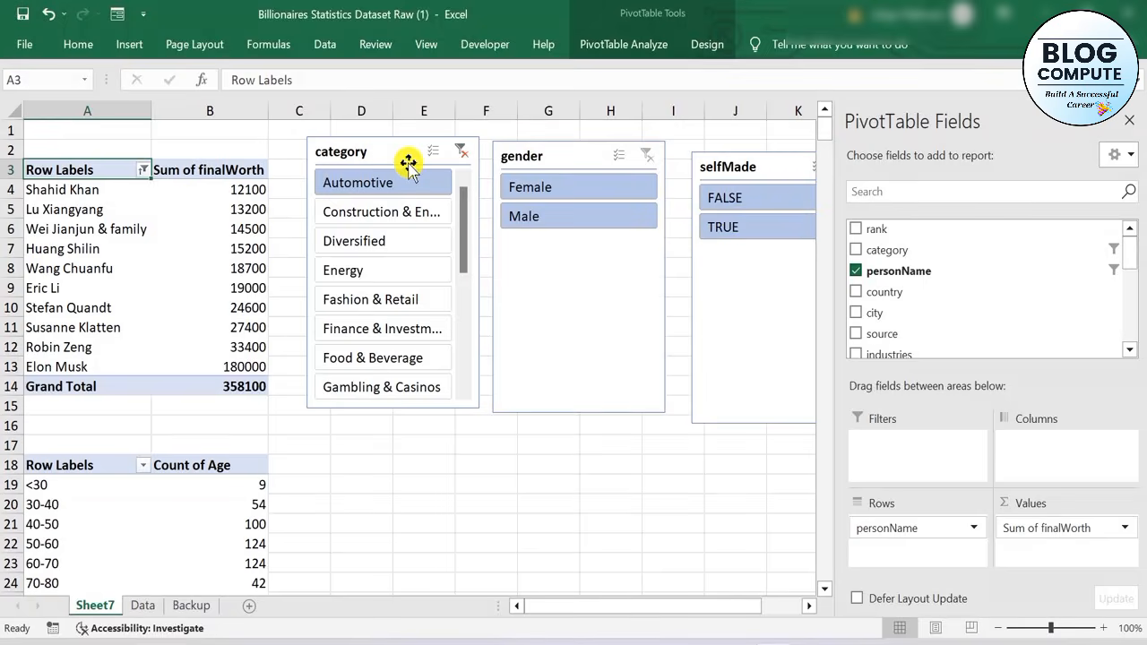
Filter the top-10 final worth PivotTable to the Diversified category with the slicer
click(401, 257)
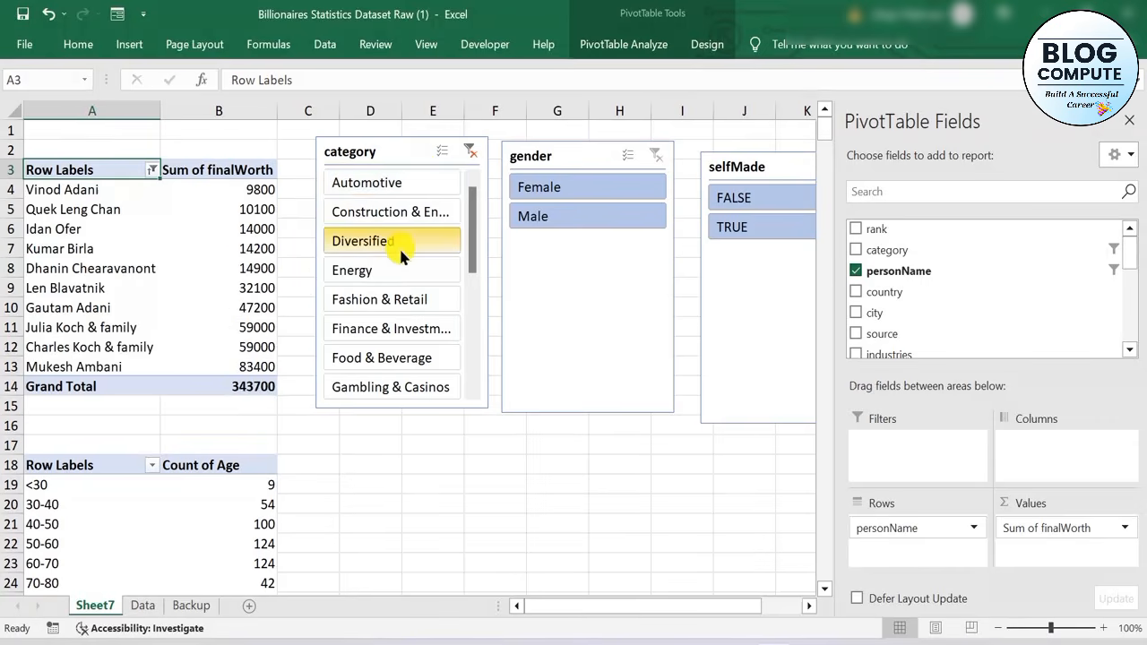
Filter the top-10 PivotTable to Automotive and Female, clear the category and gender filters, and close the PivotTable Fields pane
click(396, 184)
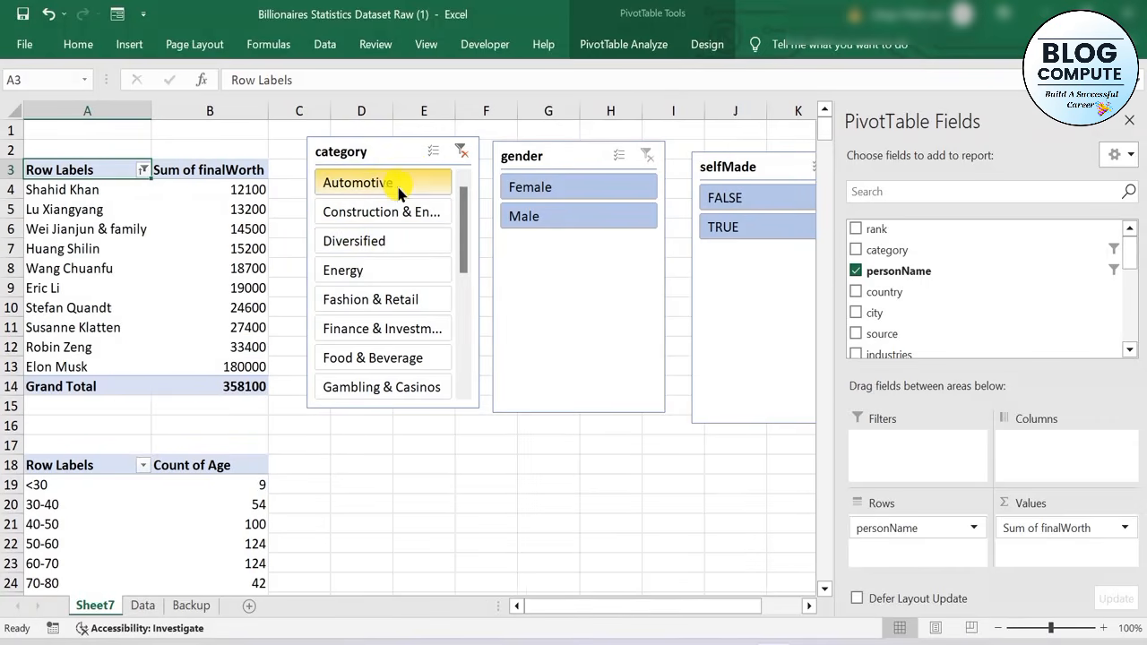
click(529, 185)
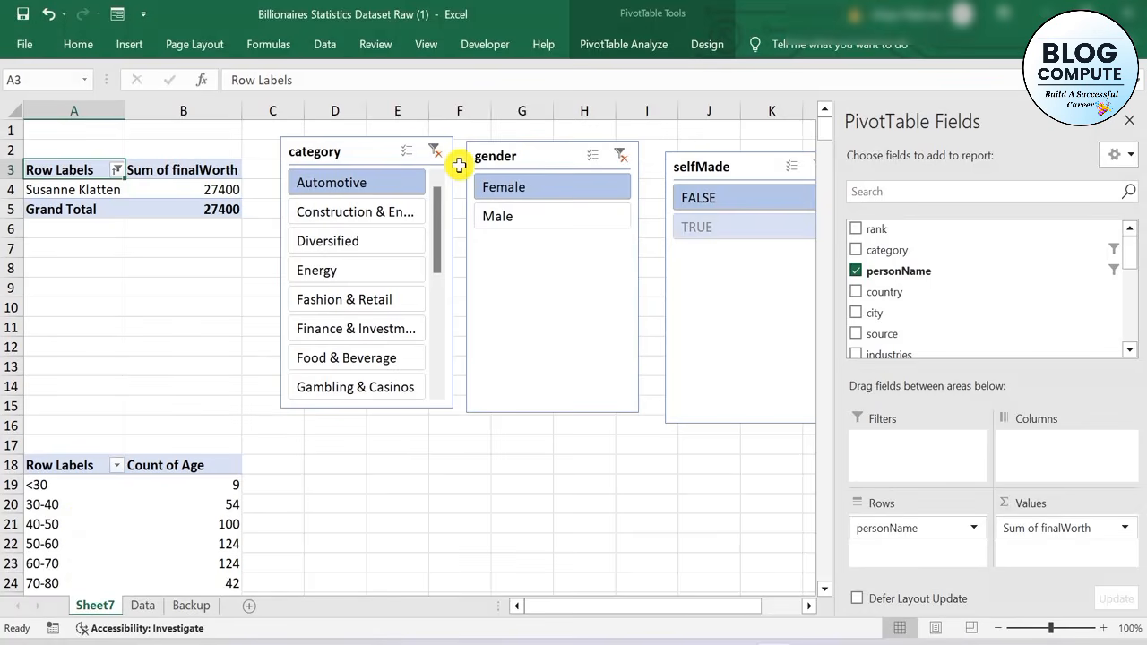
click(433, 150)
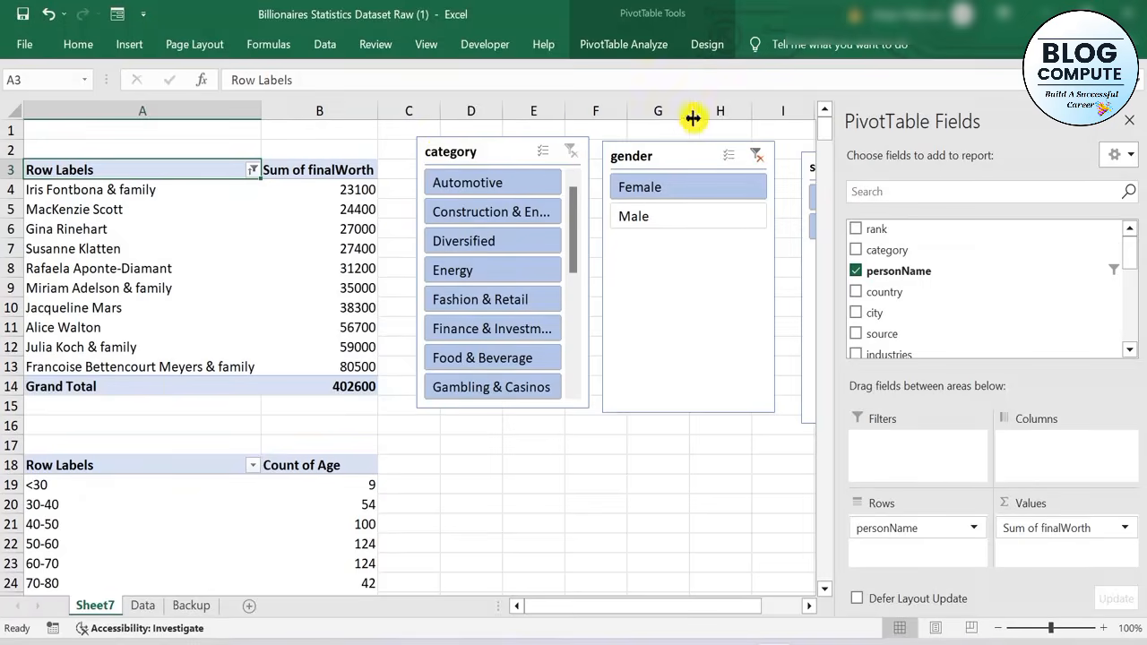
click(1129, 120)
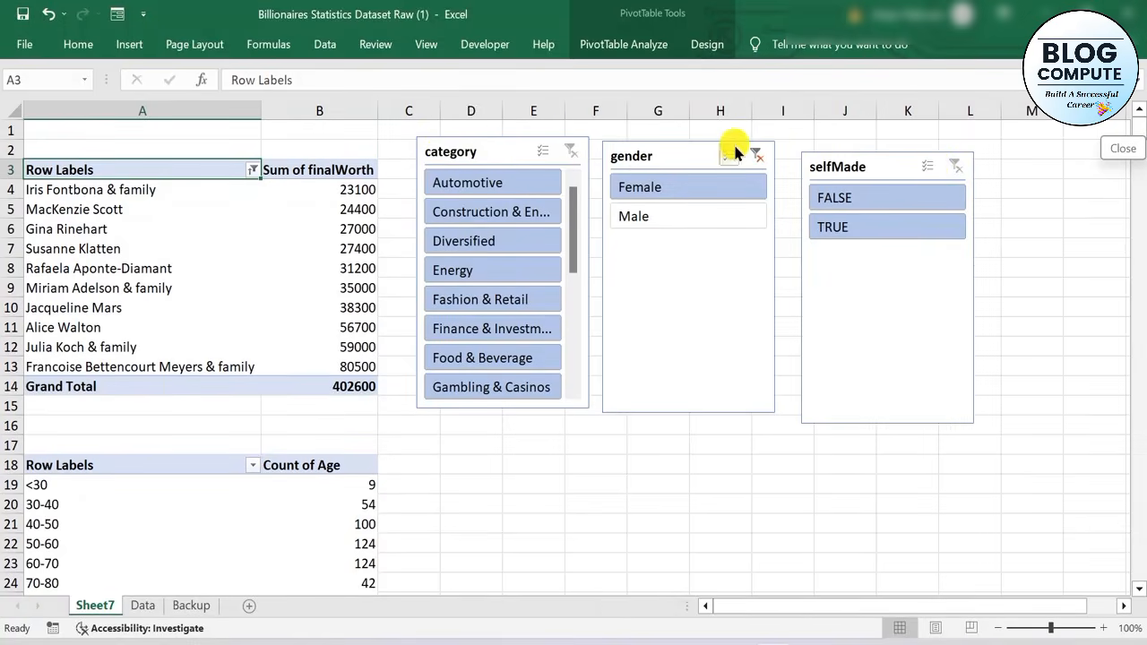
click(757, 157)
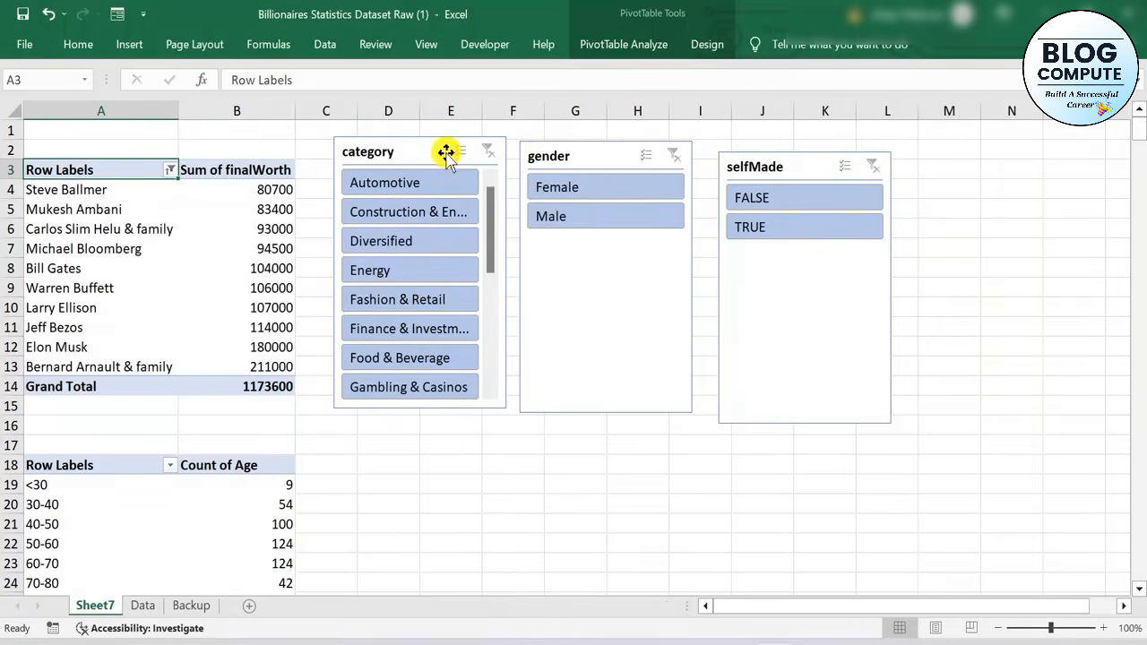
Connect the category slicer to the age-group PivotTable (PivotTable4) as well through its report connections
click(443, 153)
right_click(444, 152)
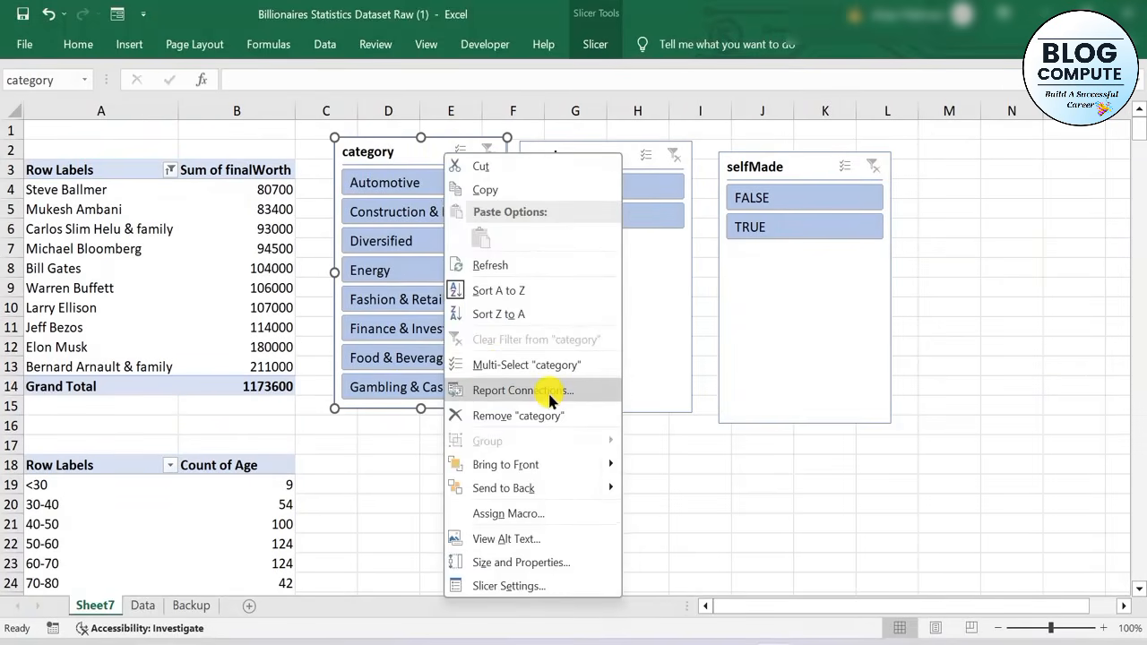
click(522, 390)
click(406, 430)
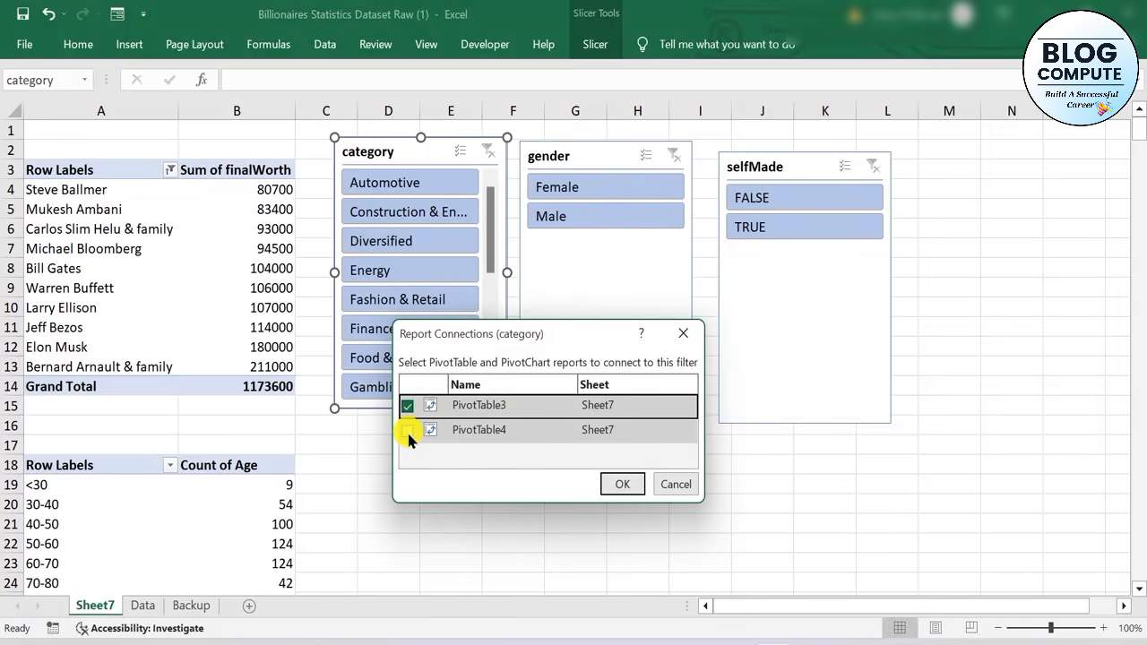
click(406, 429)
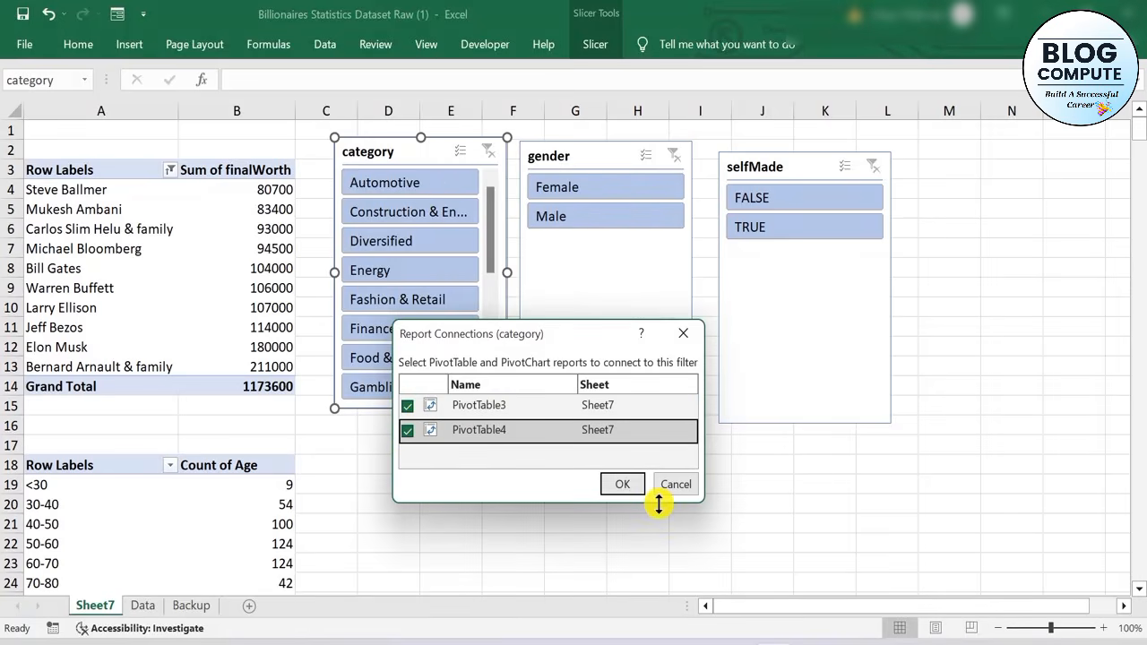
click(618, 479)
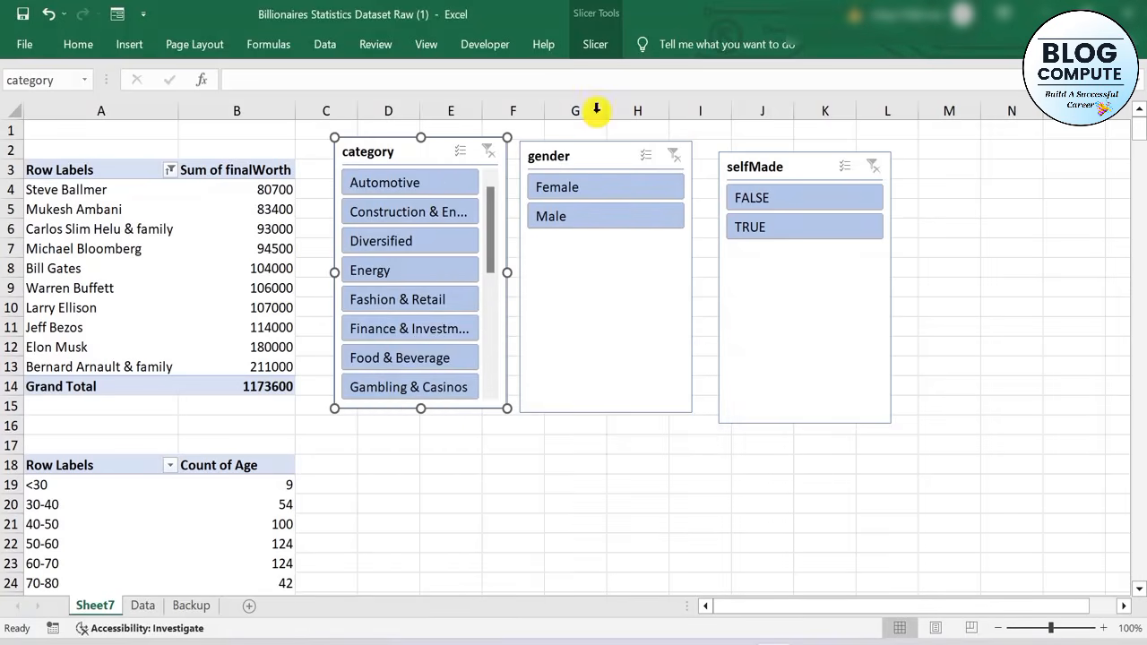
Open the report connections of the gender slicer
click(596, 154)
right_click(597, 157)
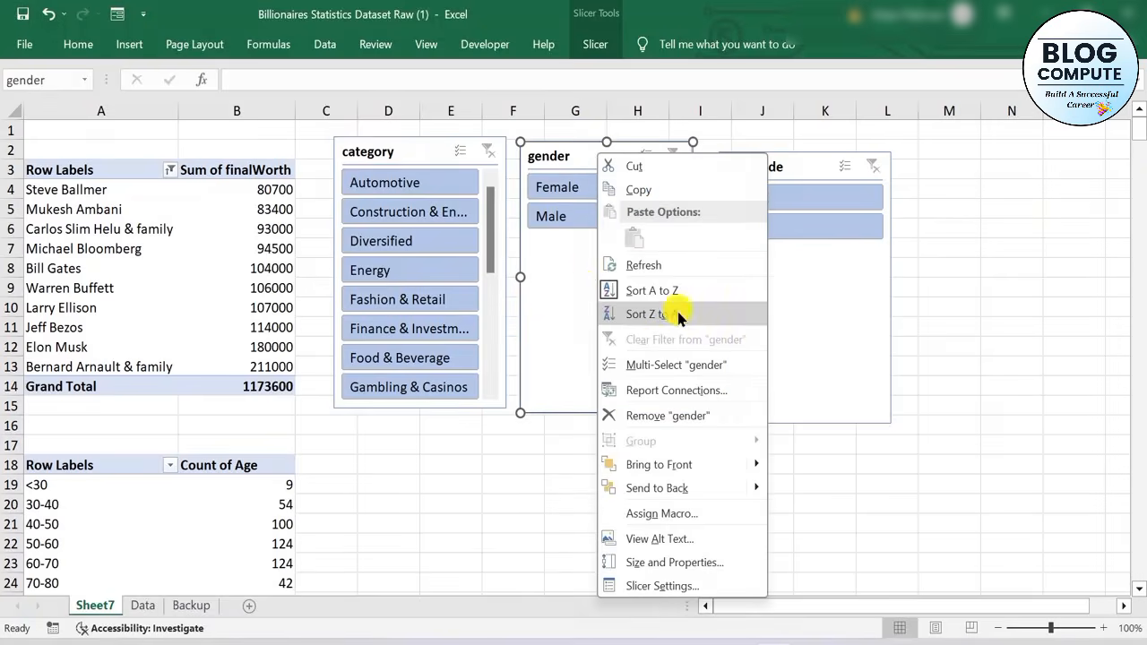
click(686, 401)
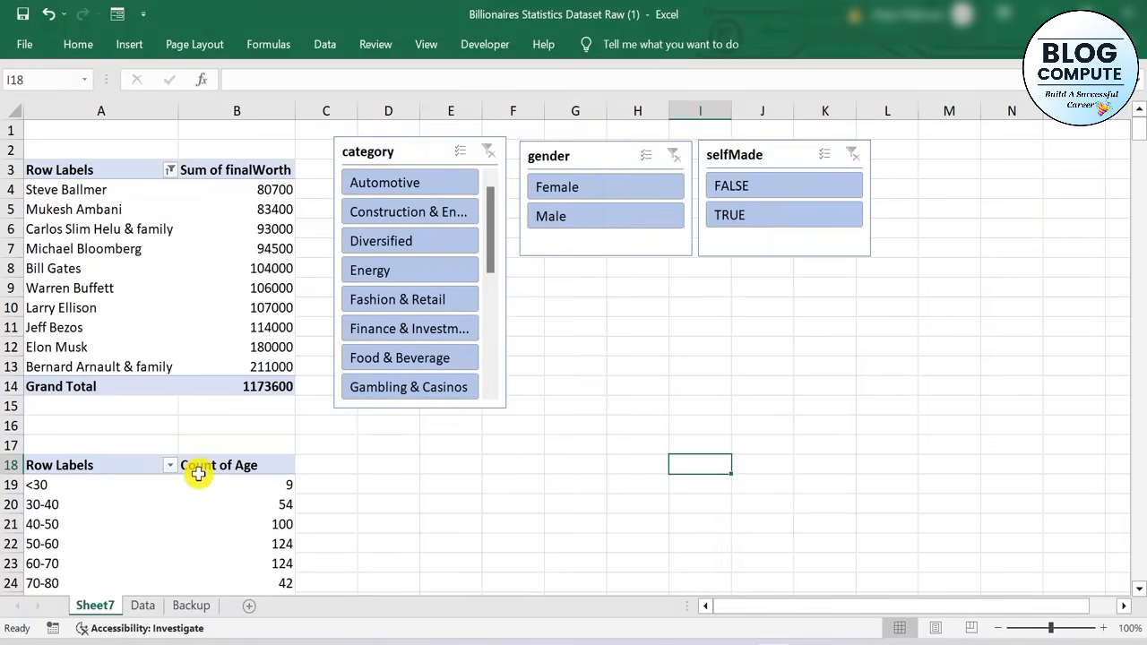
Check the linked category slicer by filtering both PivotTables to Automotive, and clear the category filter
click(410, 183)
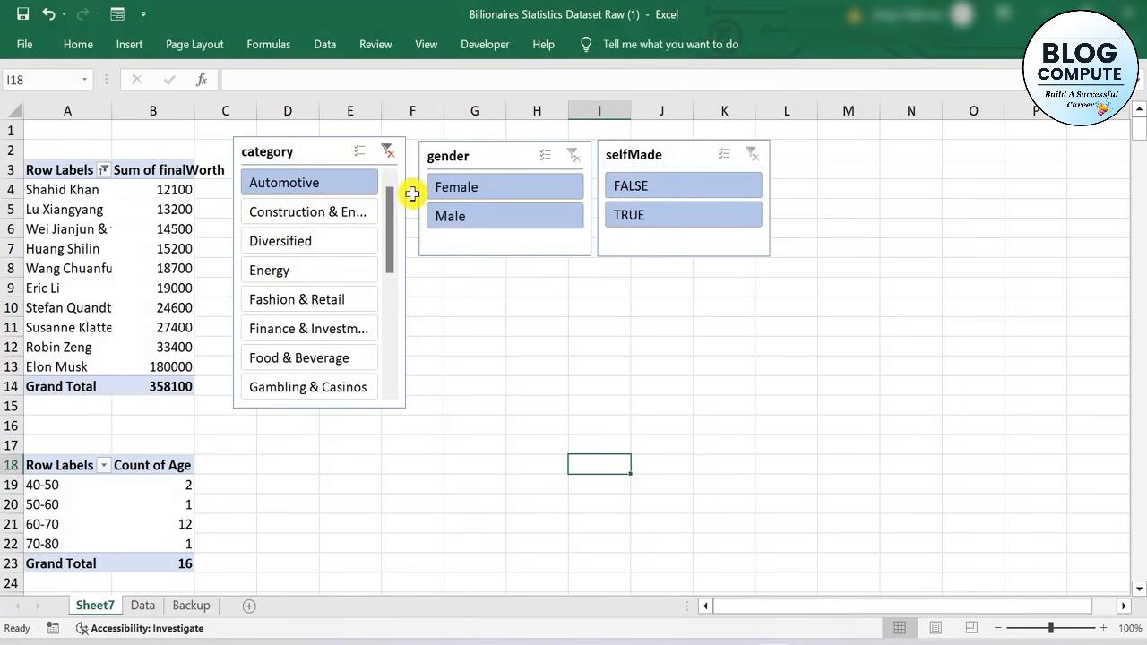
click(387, 152)
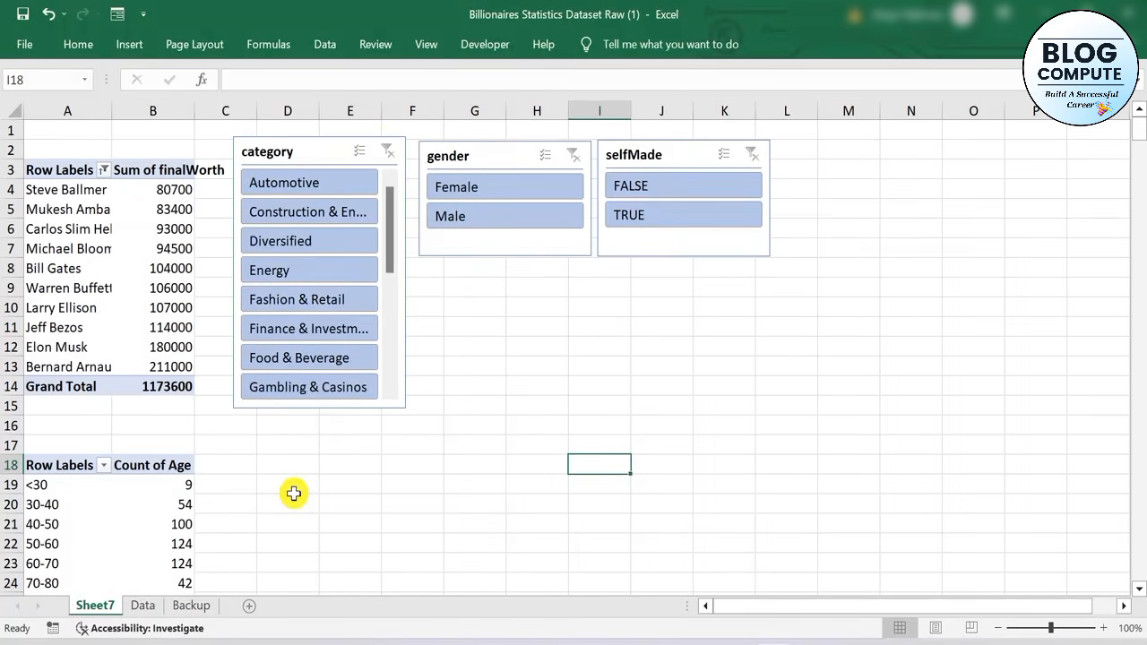
click(104, 277)
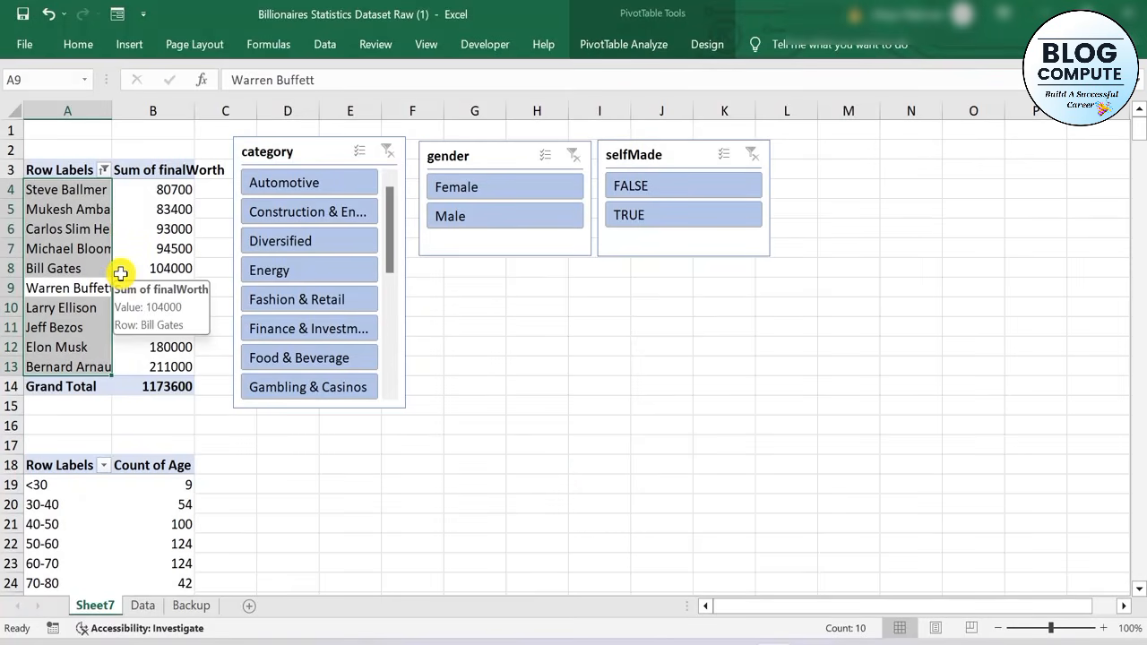
click(360, 499)
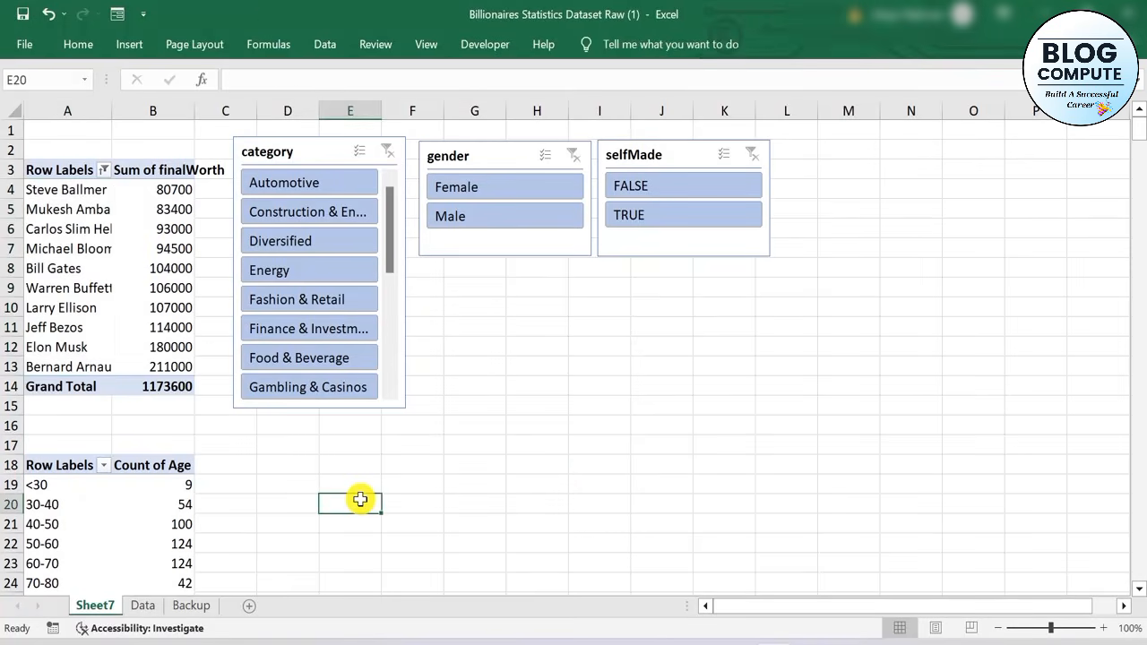
Insert a clustered column PivotChart from the top-10 final worth PivotTable
ctrl+scroll(360, 499, down, 1)
click(61, 242)
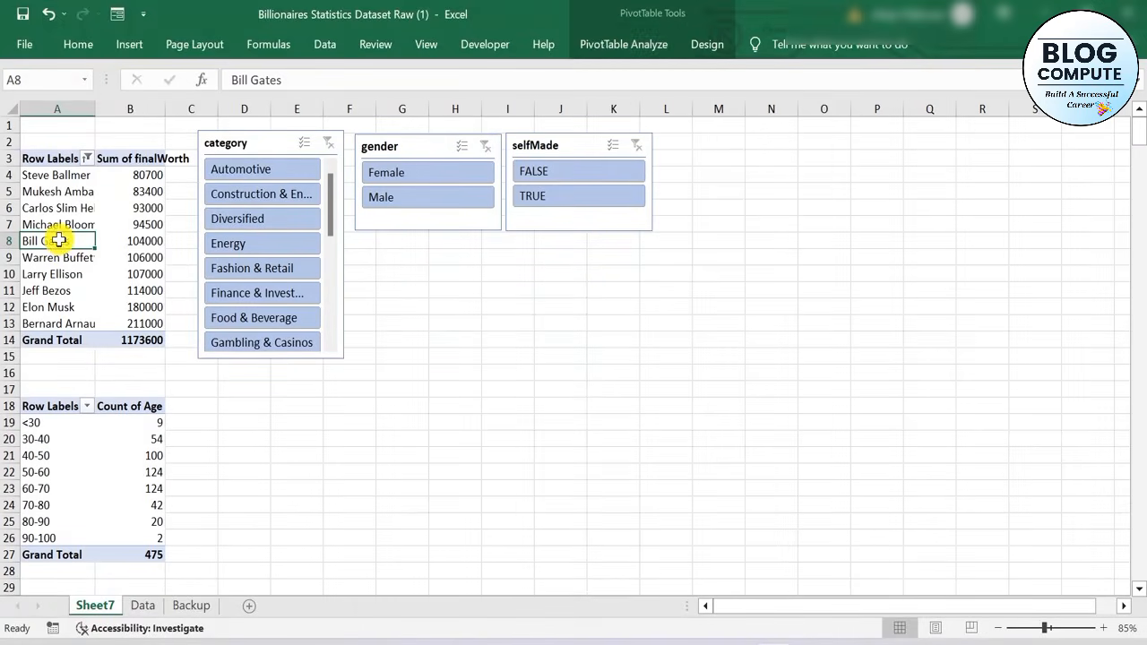
click(596, 45)
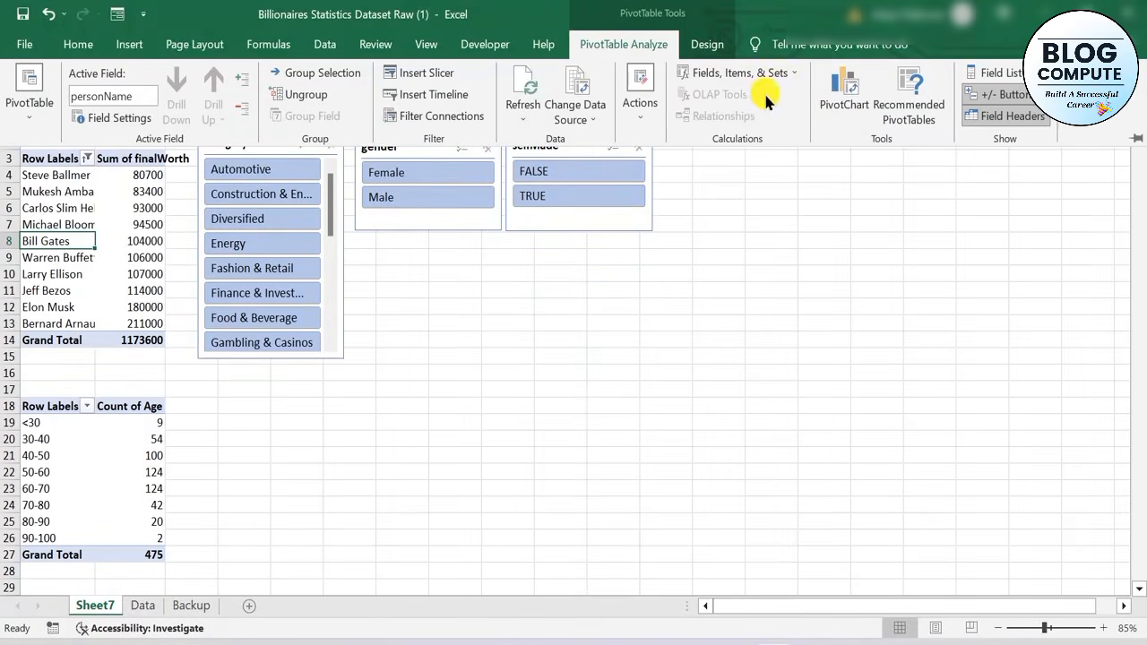
click(847, 111)
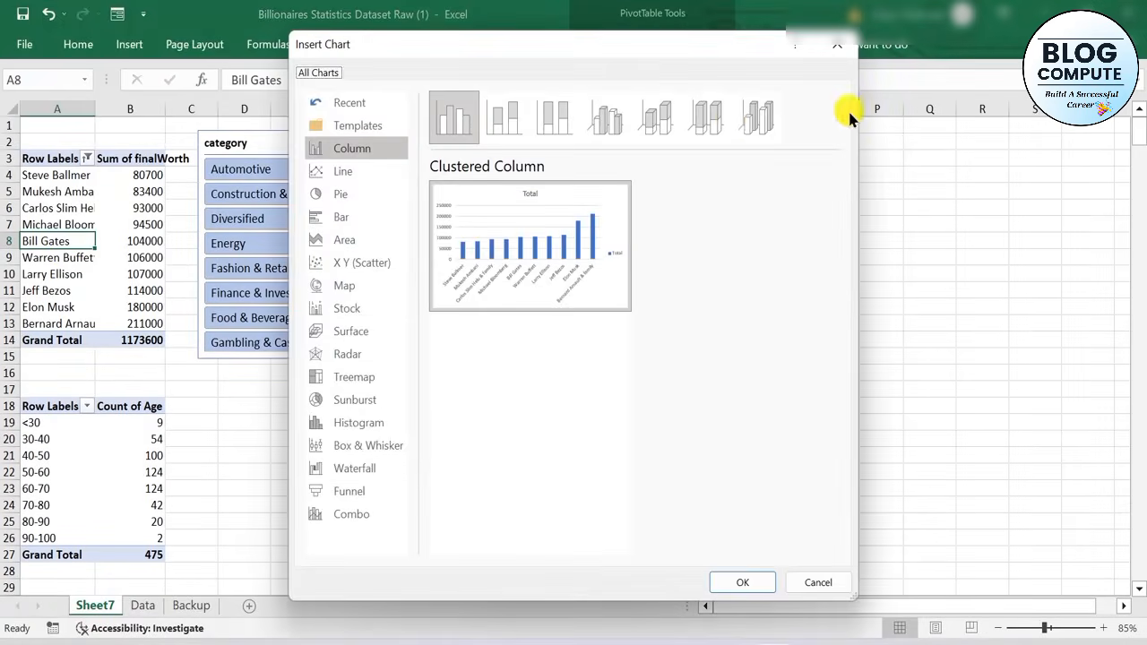
mouse_move(580, 267)
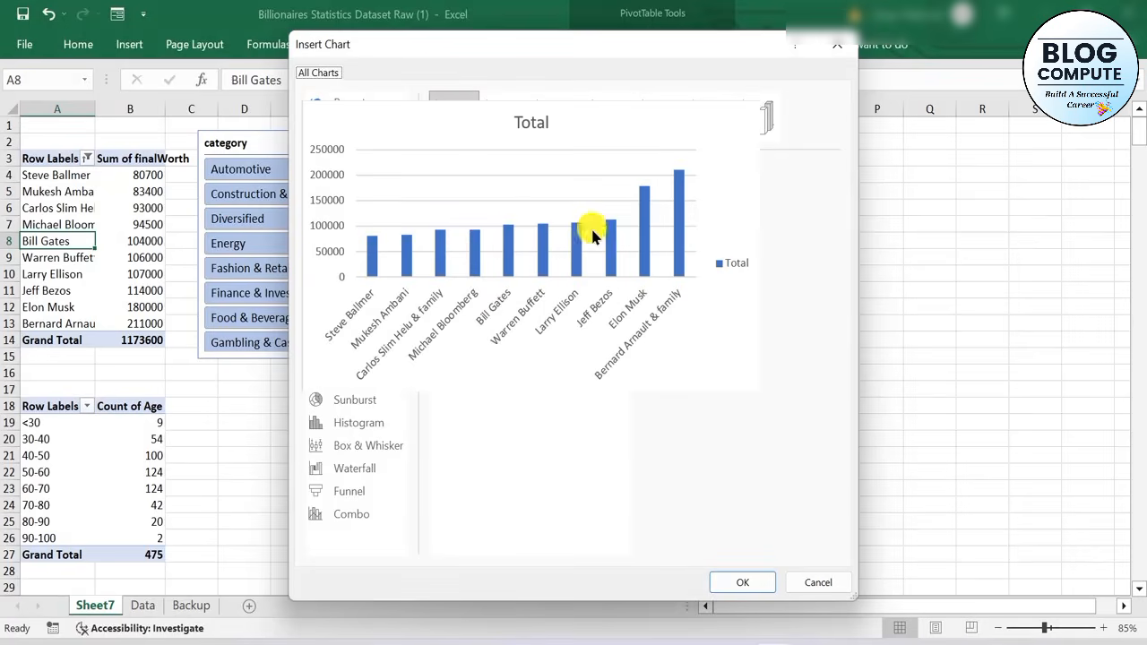
click(740, 583)
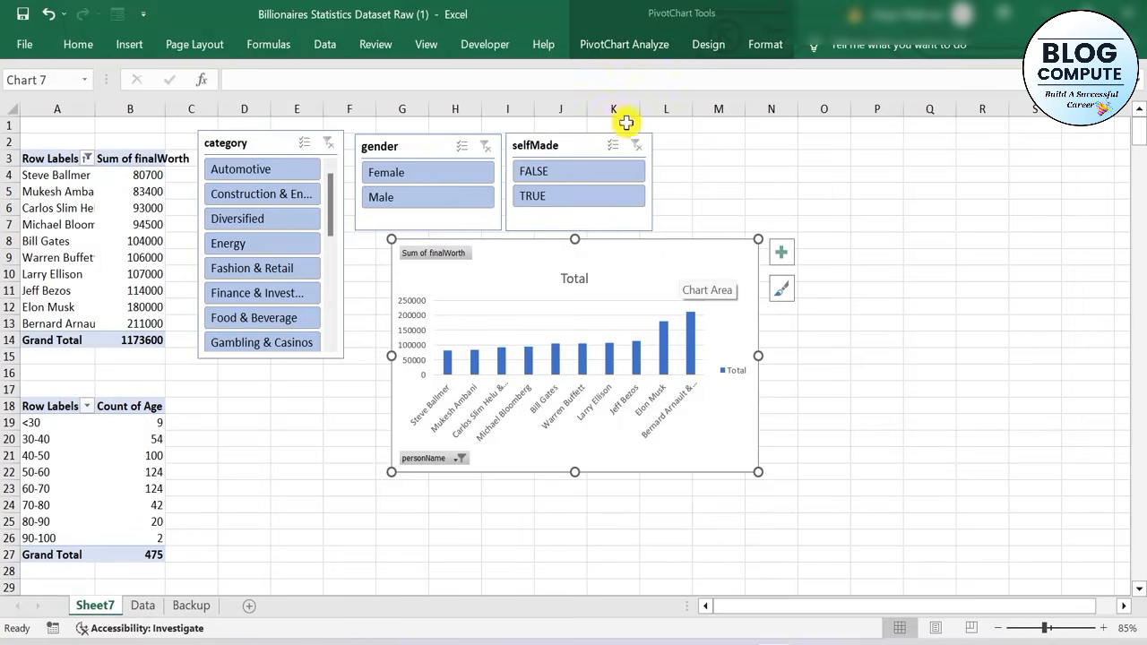
Try switching the rows and columns of the final worth PivotChart, and switch them back
click(614, 54)
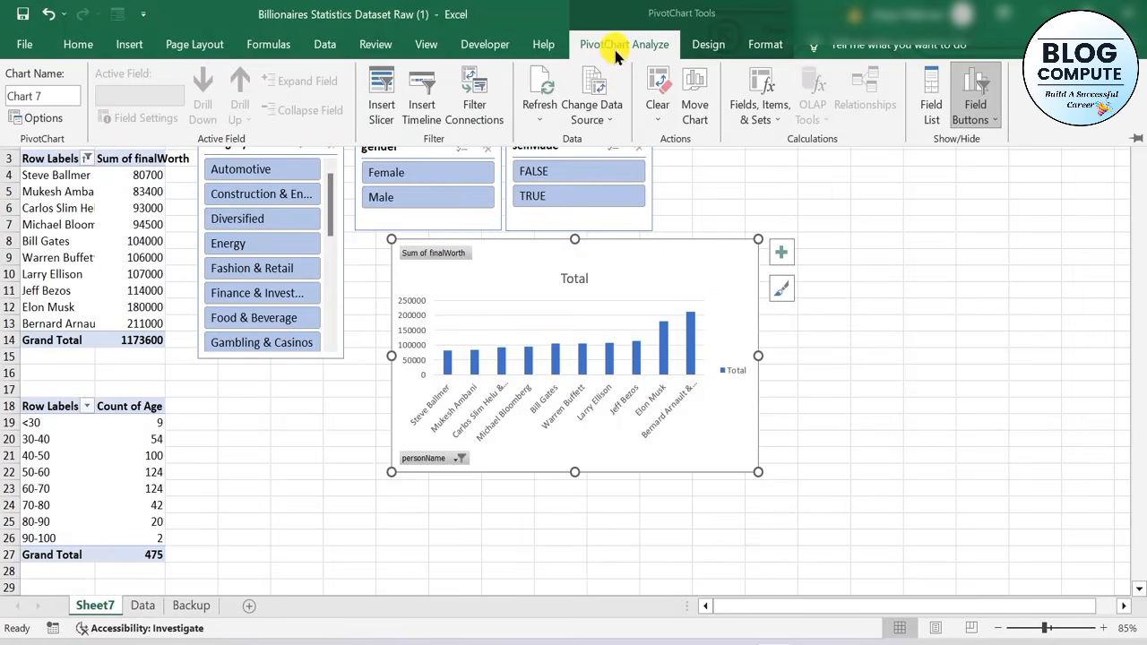
click(707, 45)
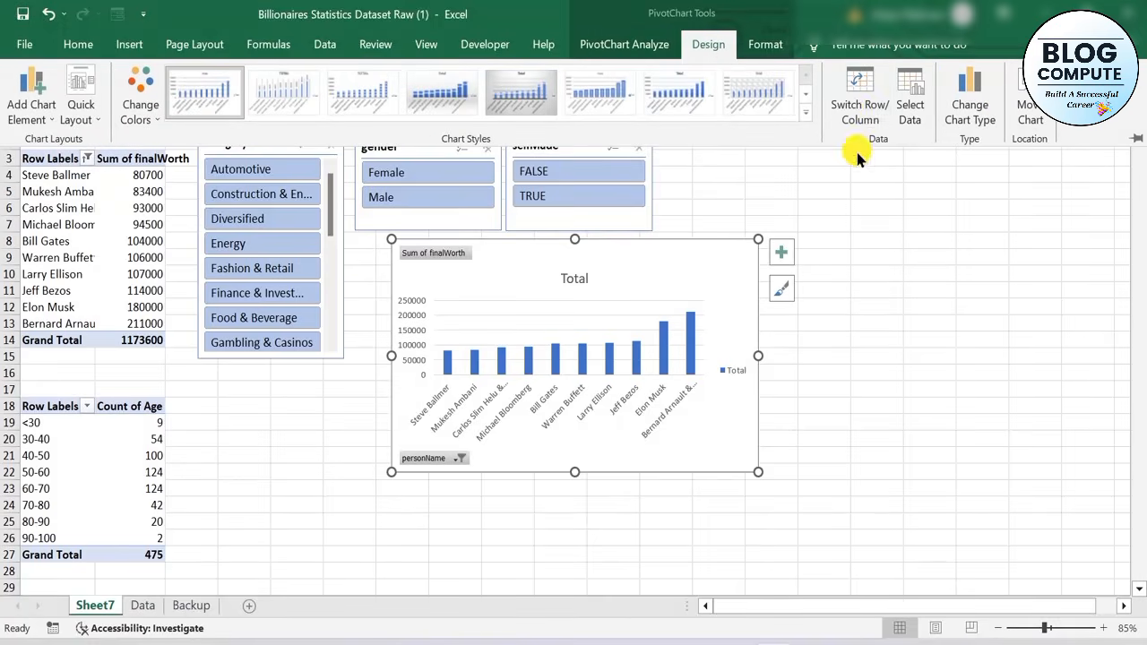
click(860, 111)
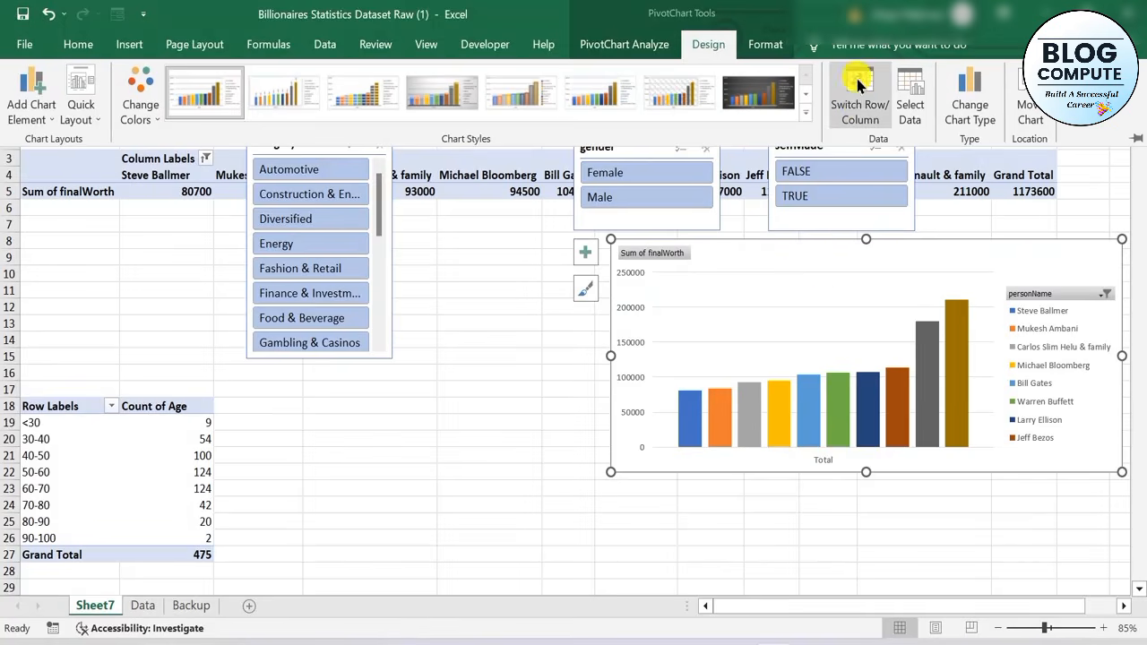
click(859, 107)
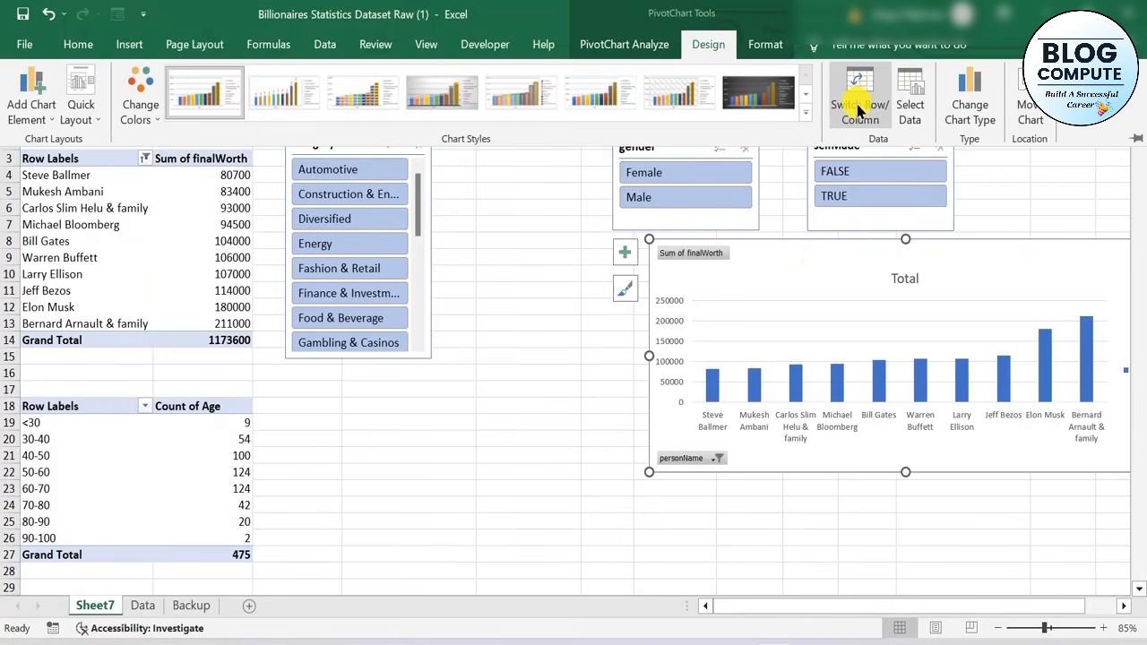
Move the final worth PivotChart beneath the gender and selfMade slicers and hide all field buttons on it
click(816, 259)
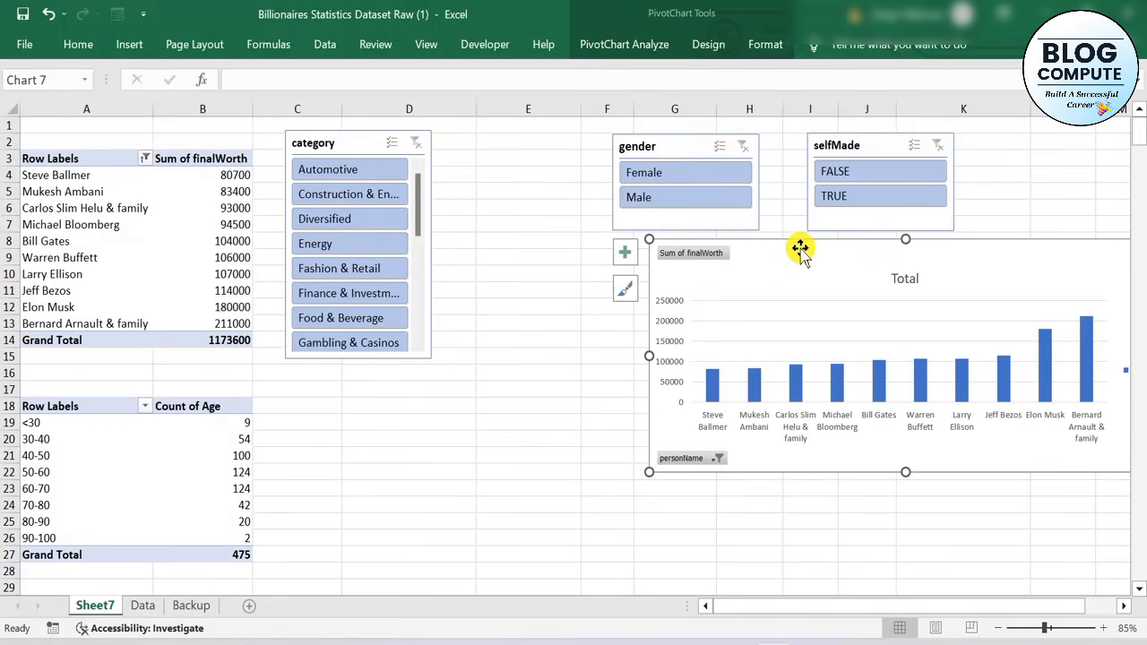
drag(798, 248, 608, 278)
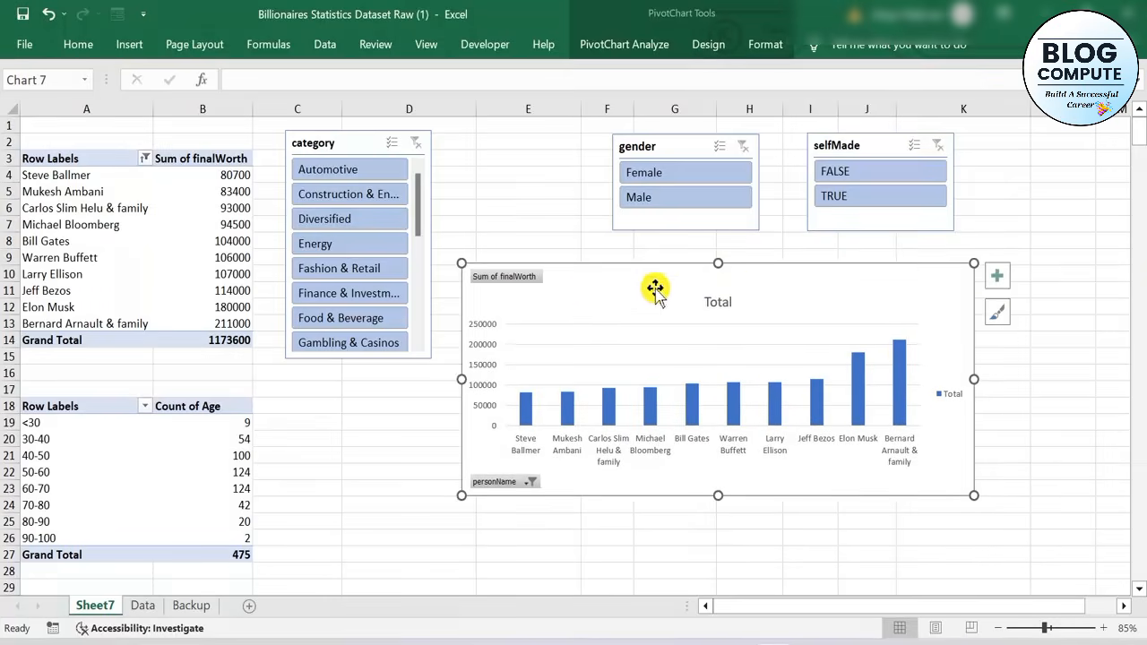
click(718, 305)
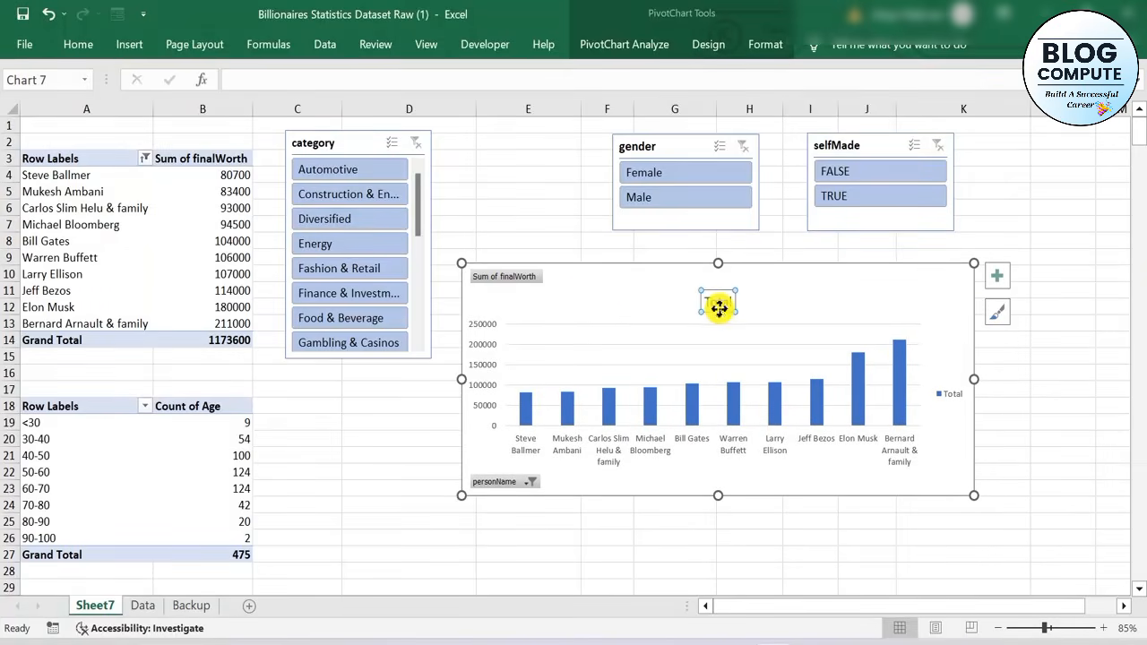
right_click(509, 279)
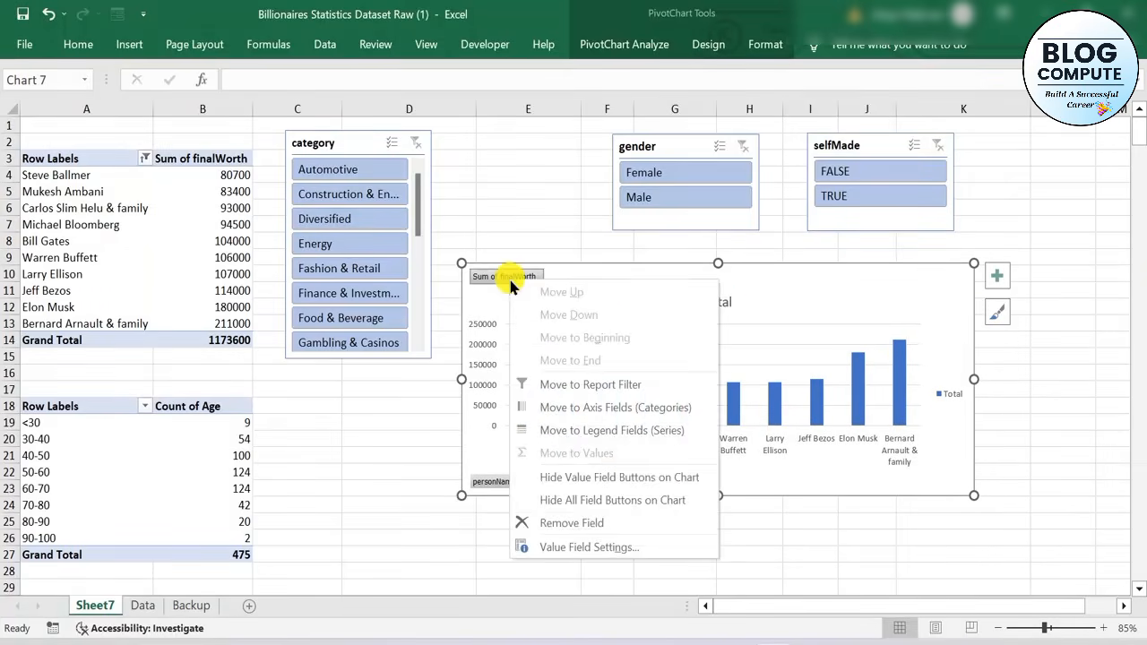
click(584, 498)
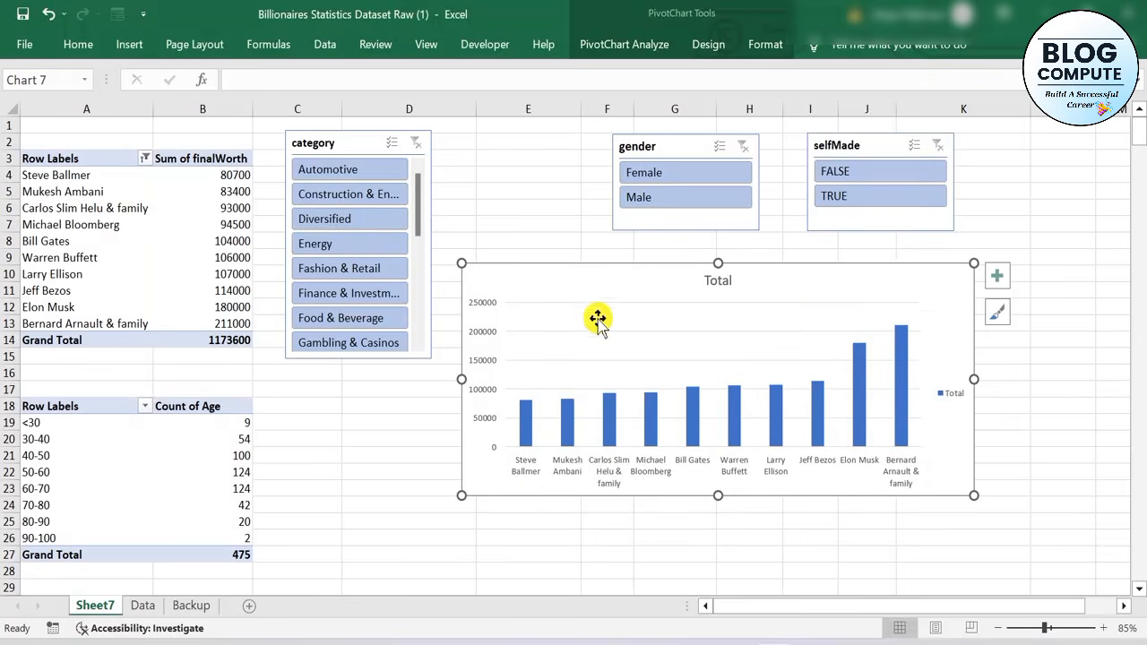
Open the title of the final worth PivotChart for editing
click(718, 282)
key(Delete)
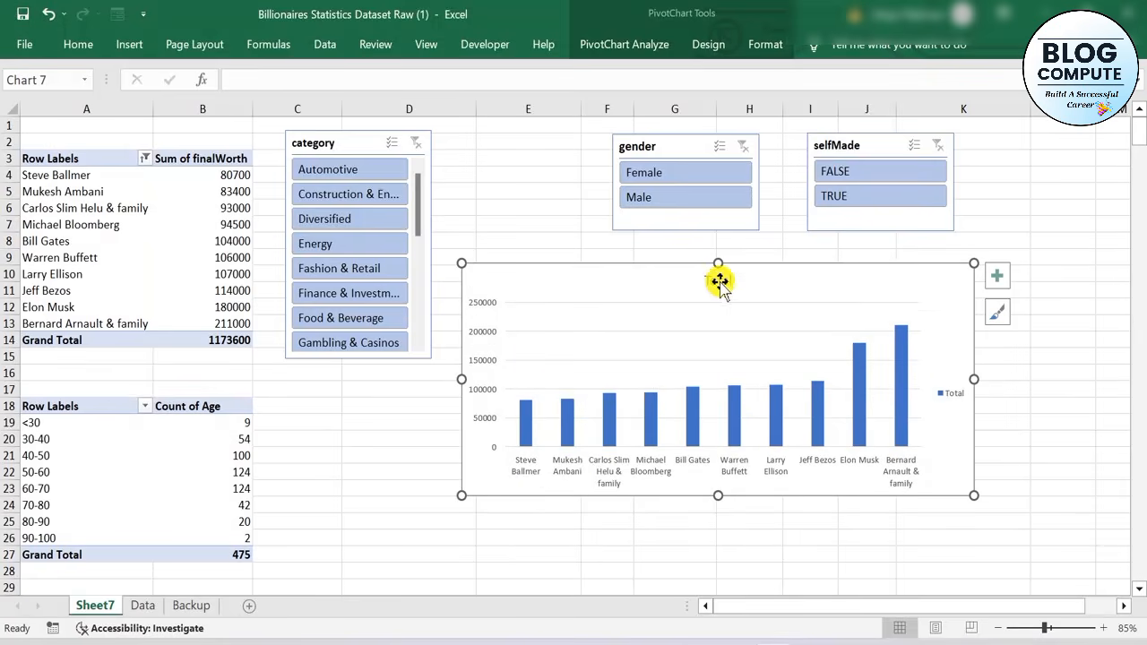
double_click(719, 282)
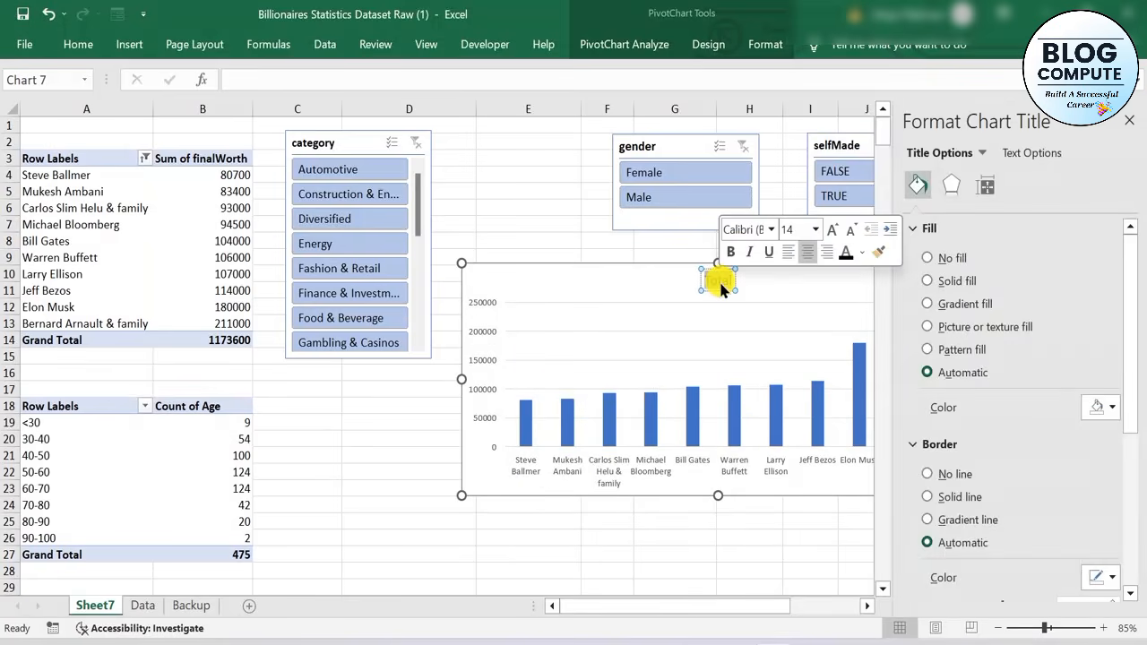
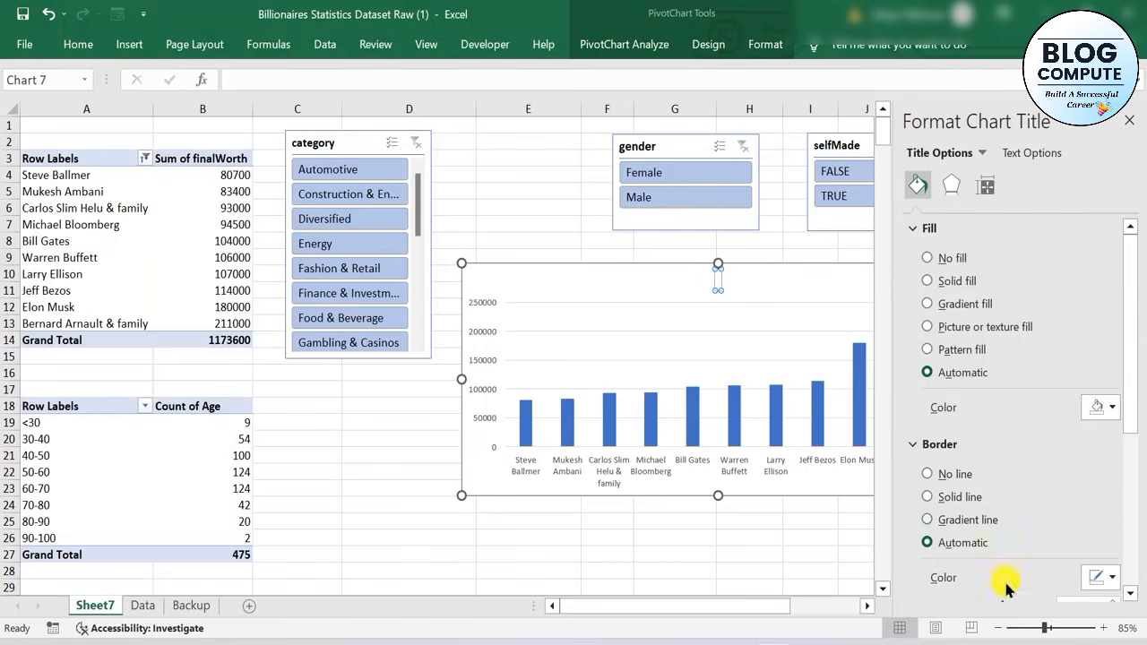
Title the final worth PivotChart "Top 10 - Billionaires" and make the title text bold
click(989, 628)
click(989, 628)
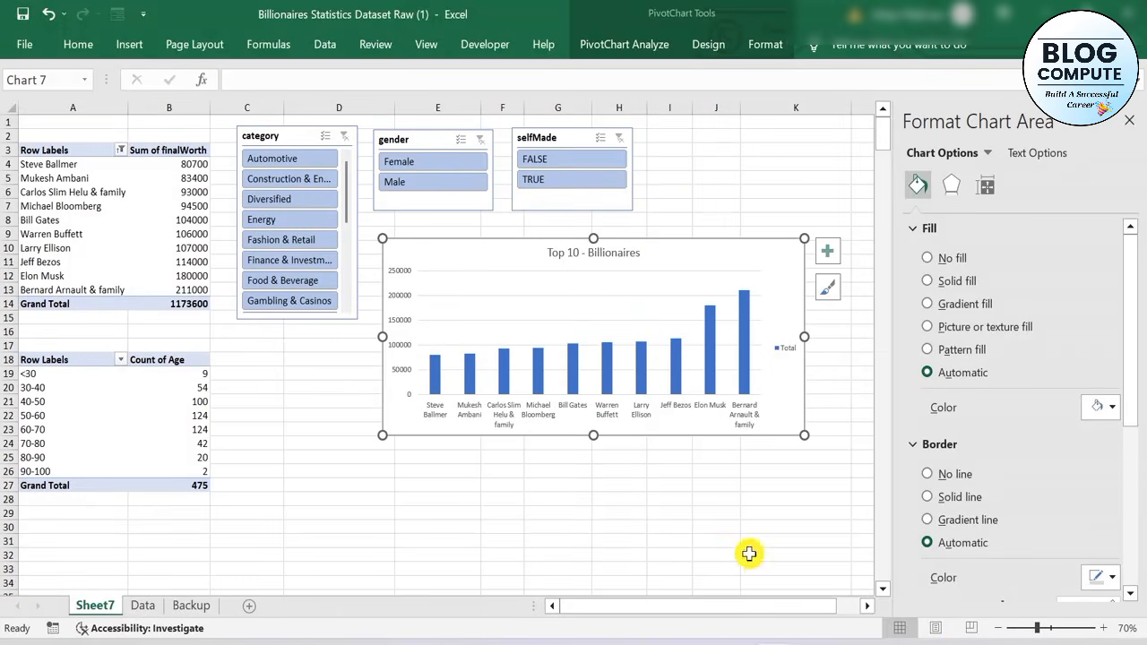
click(623, 254)
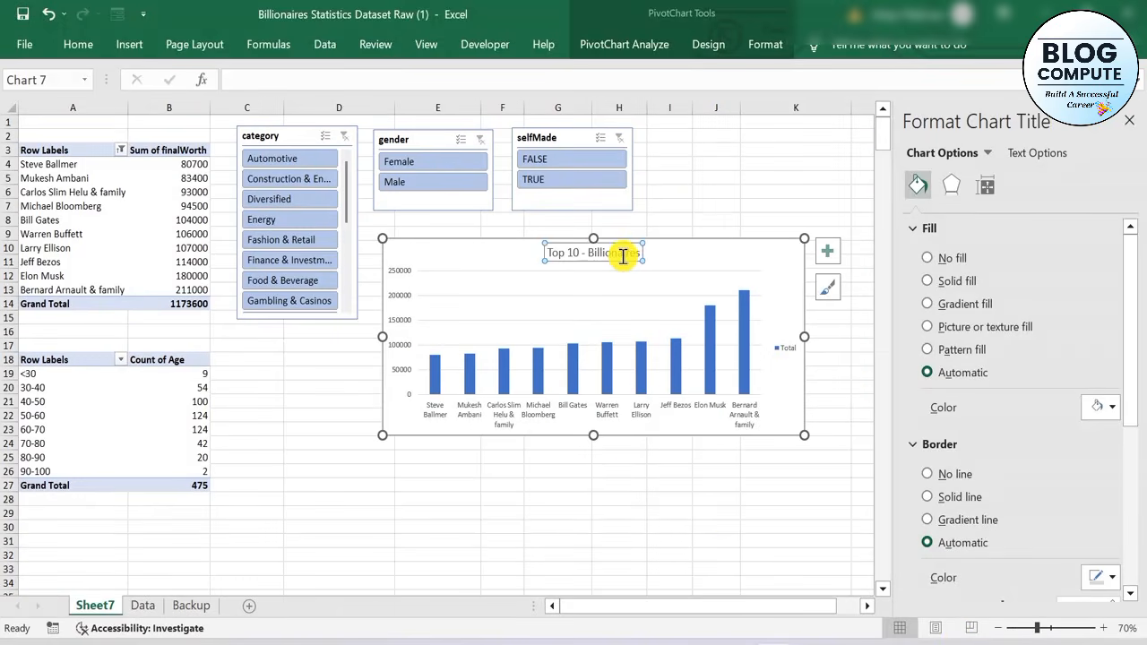
double_click(623, 254)
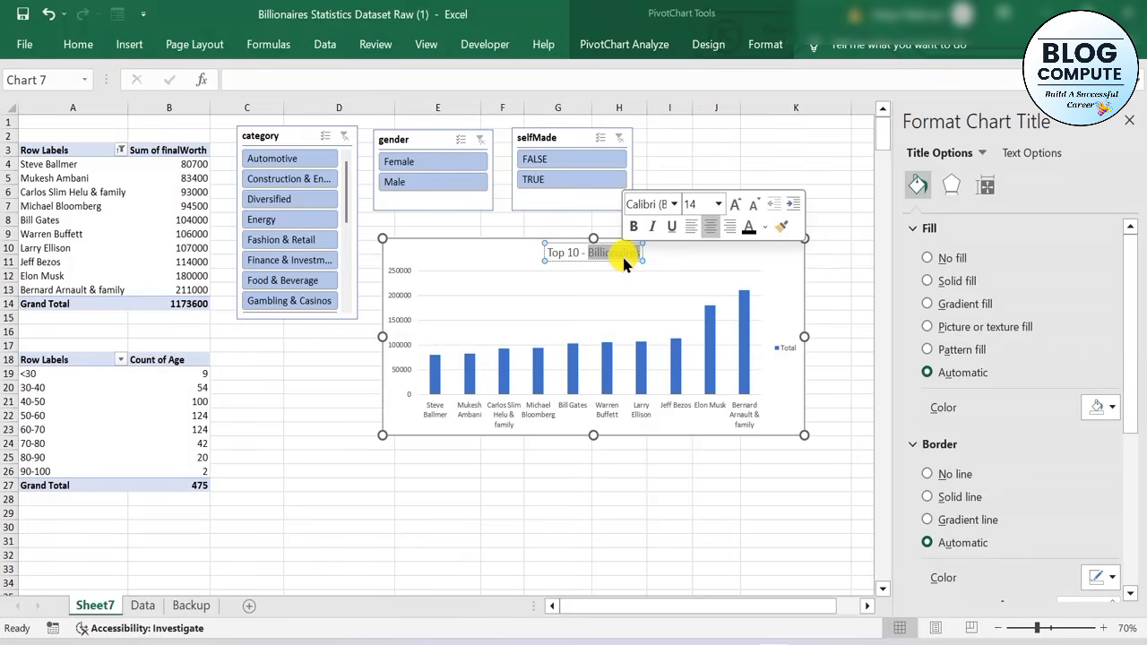
triple_click(623, 254)
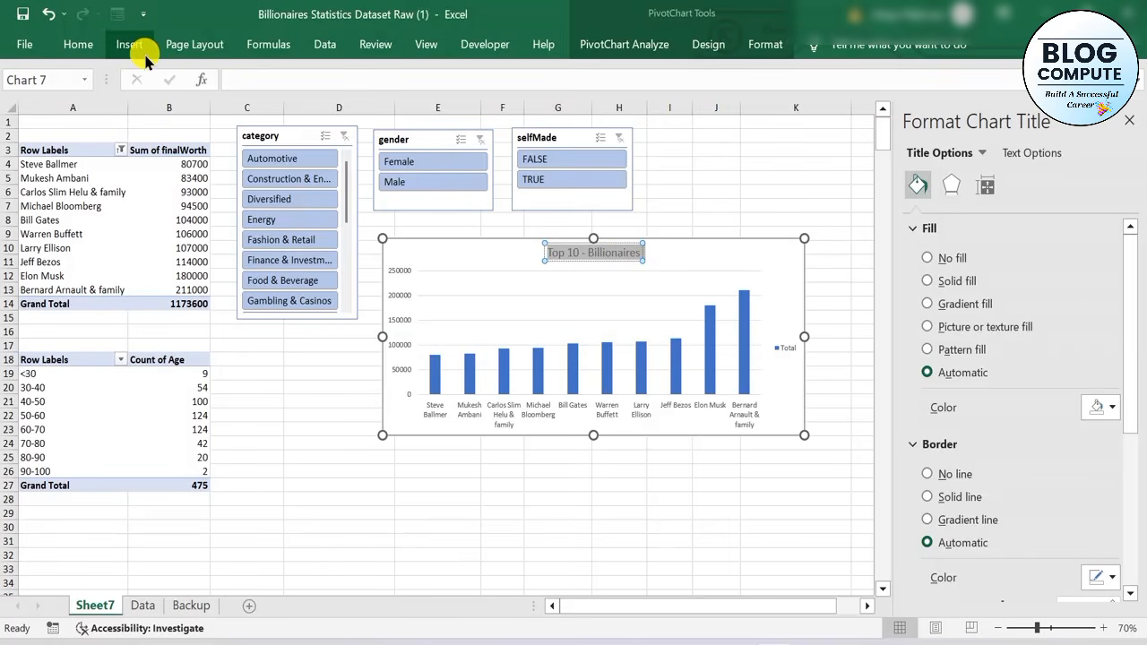
click(78, 44)
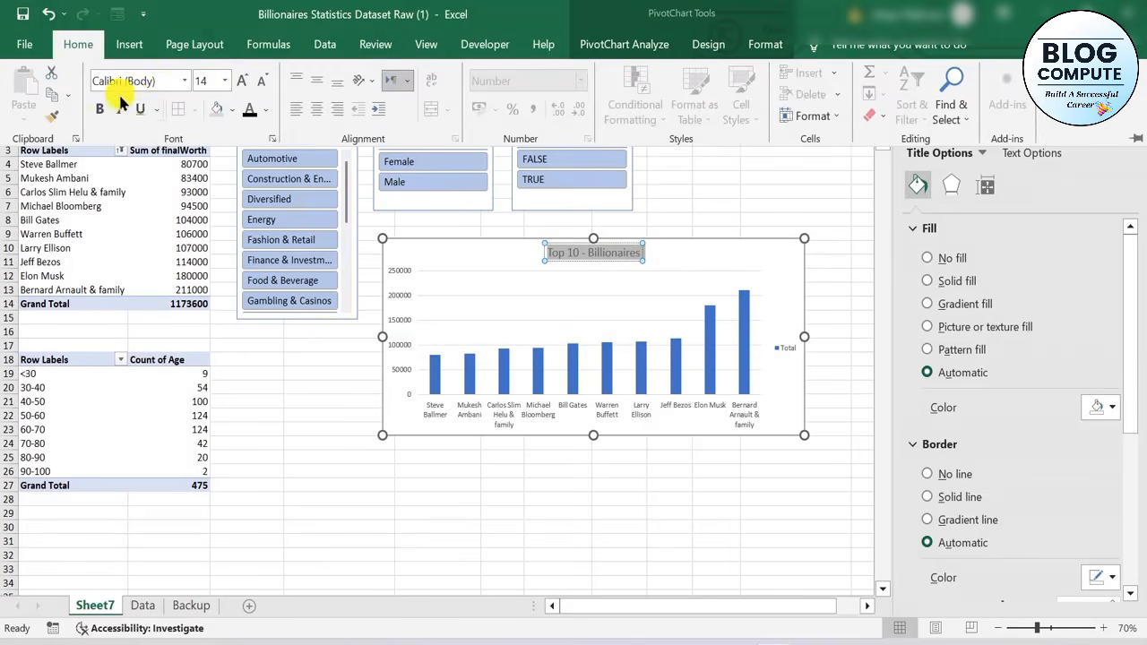
click(102, 109)
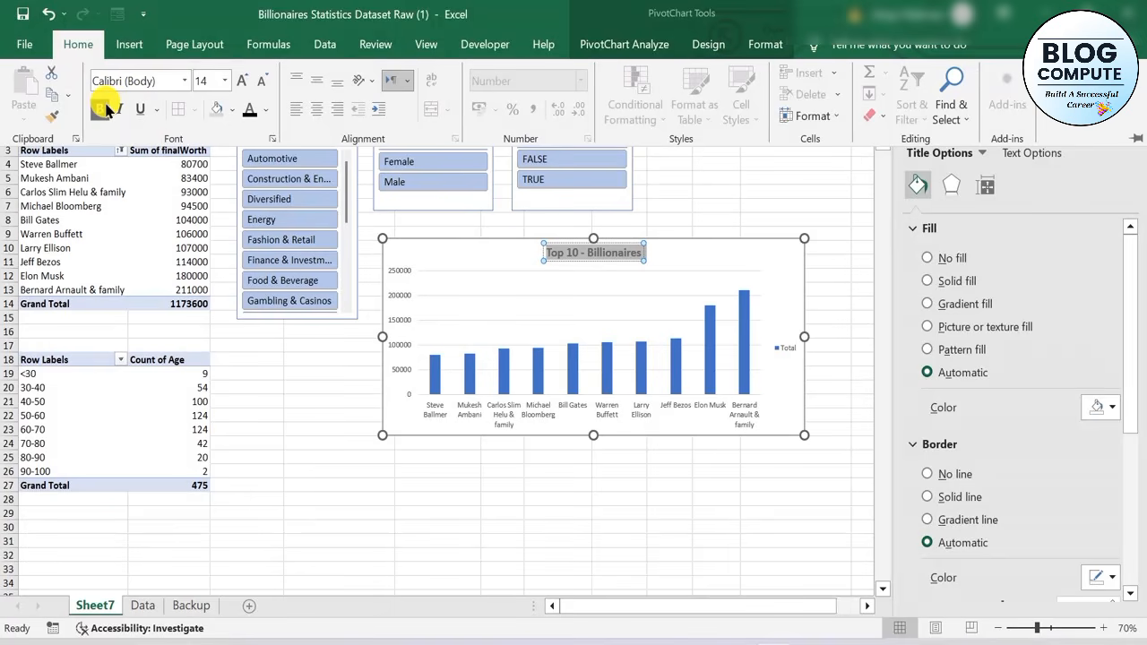
Give the "Top 10 - Billionaires" chart title a dark orange fill and white font colour
click(232, 111)
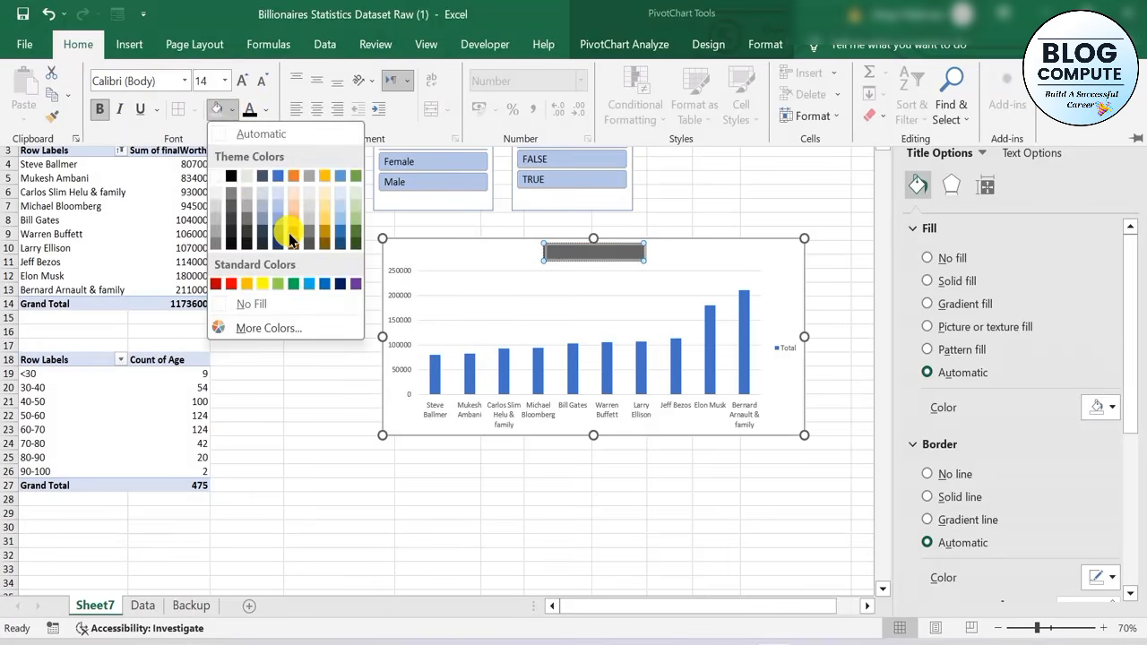
click(293, 224)
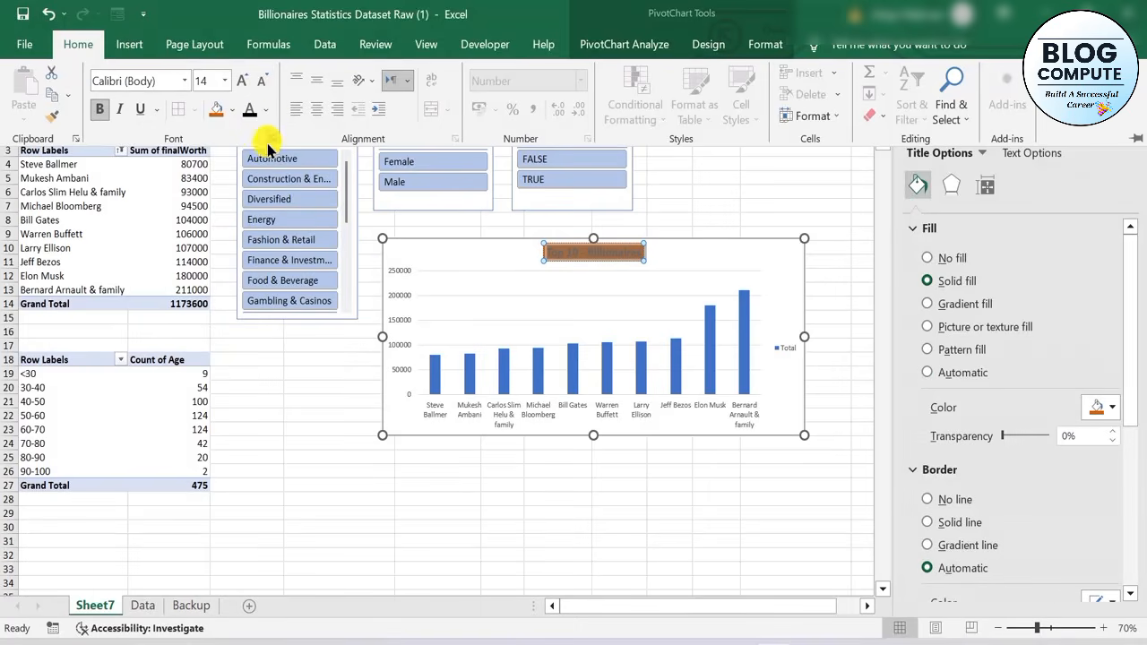
click(265, 110)
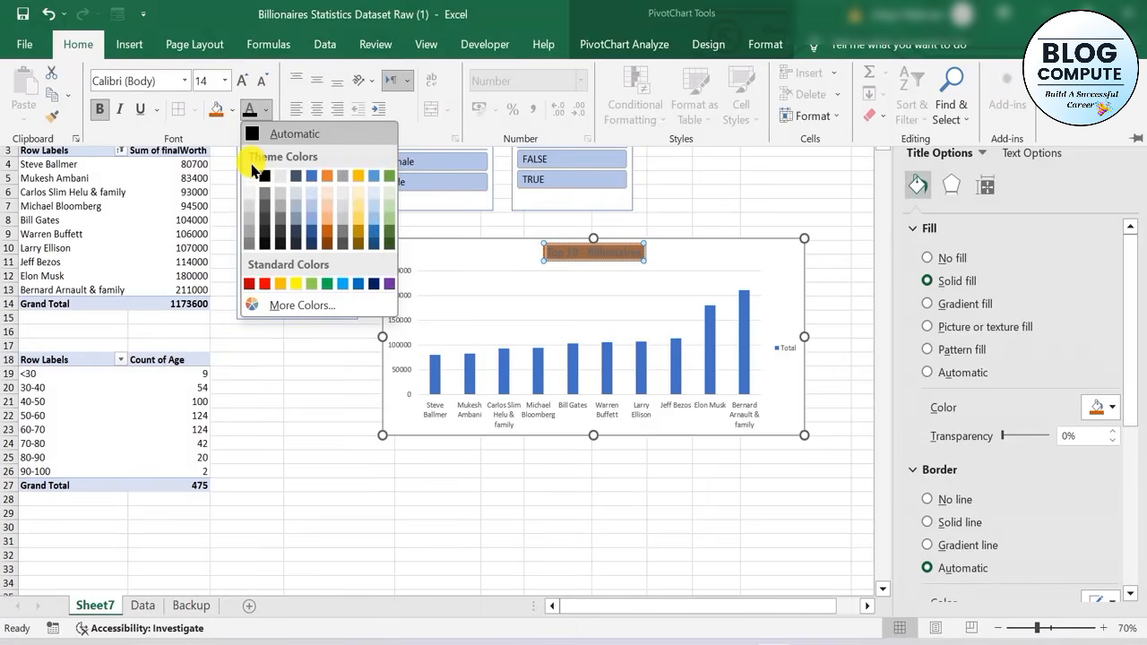
click(249, 176)
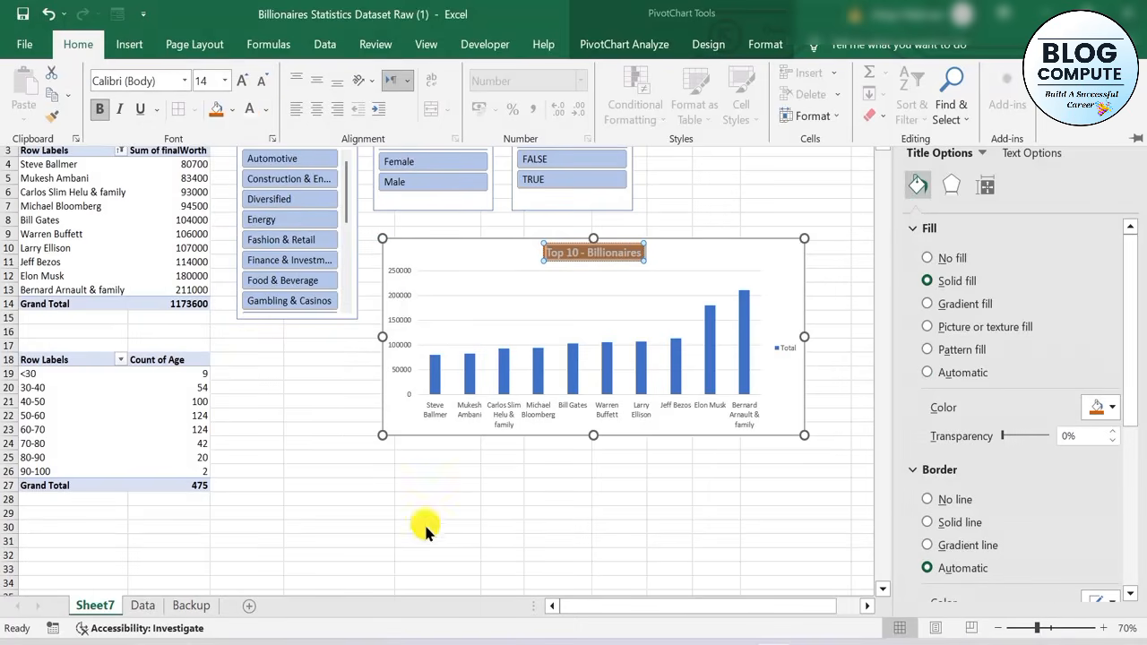
click(739, 277)
click(647, 255)
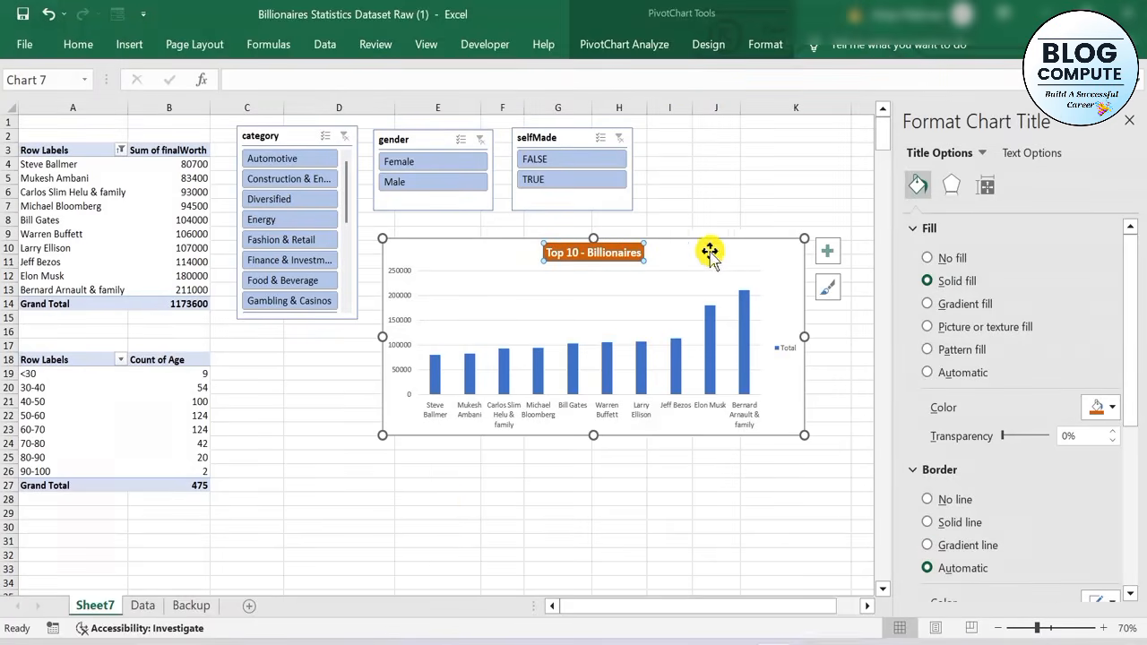
Give the Top 10 chart area a solid dark grey border 1 pt wide
click(754, 256)
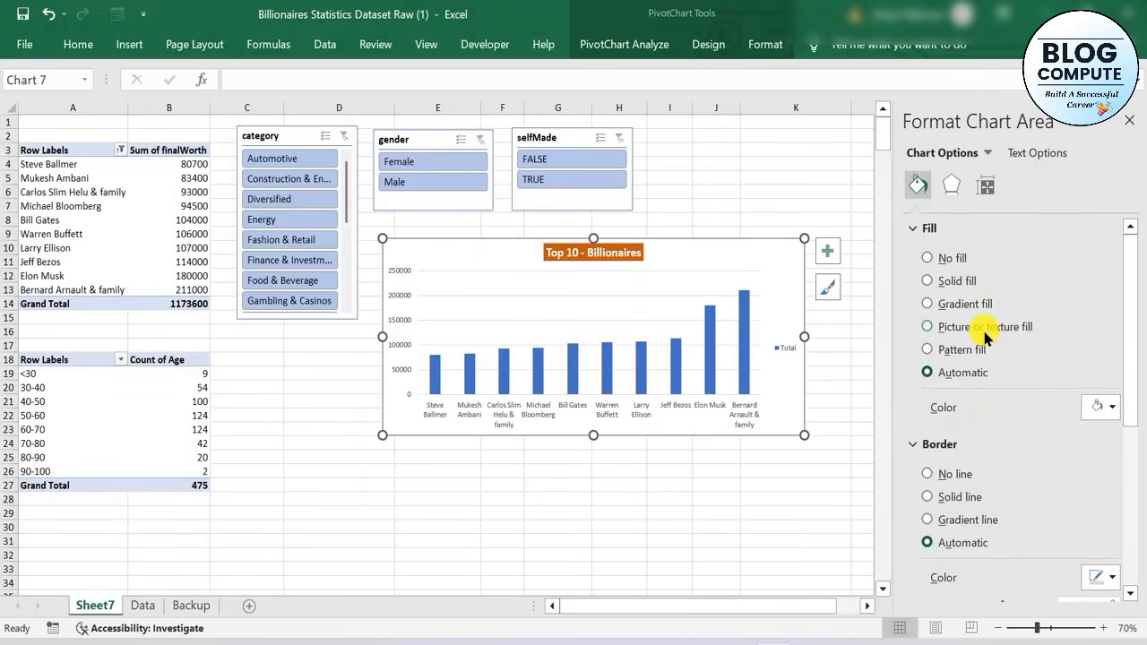
scroll(981, 376, down, 5)
scroll(975, 410, up, 5)
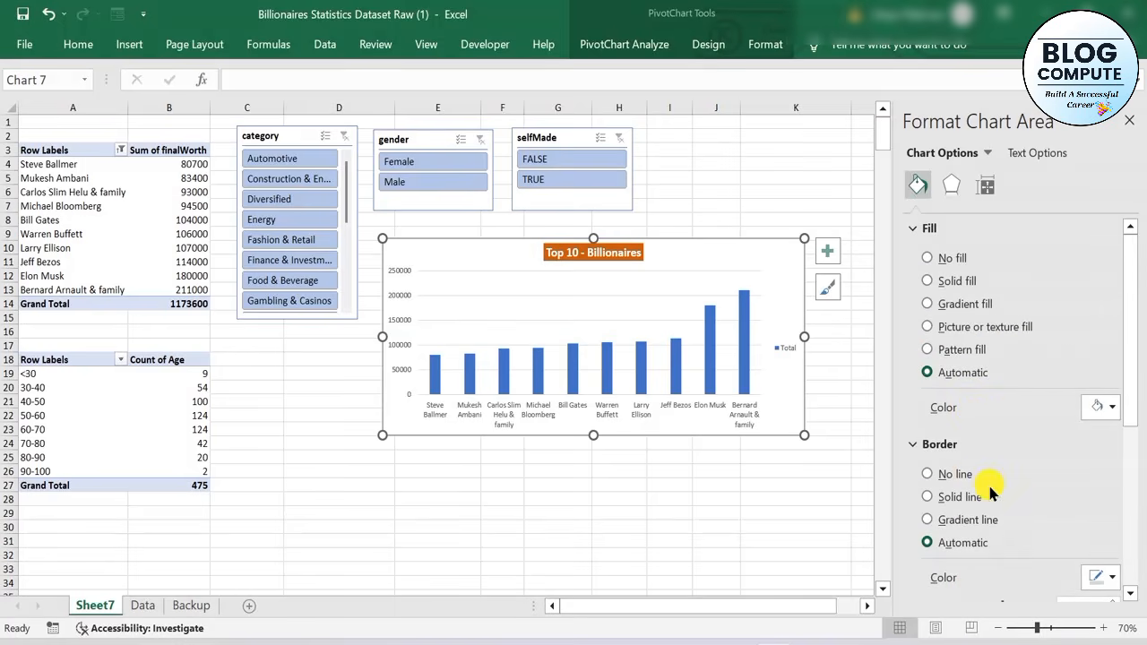
scroll(1039, 376, down, 3)
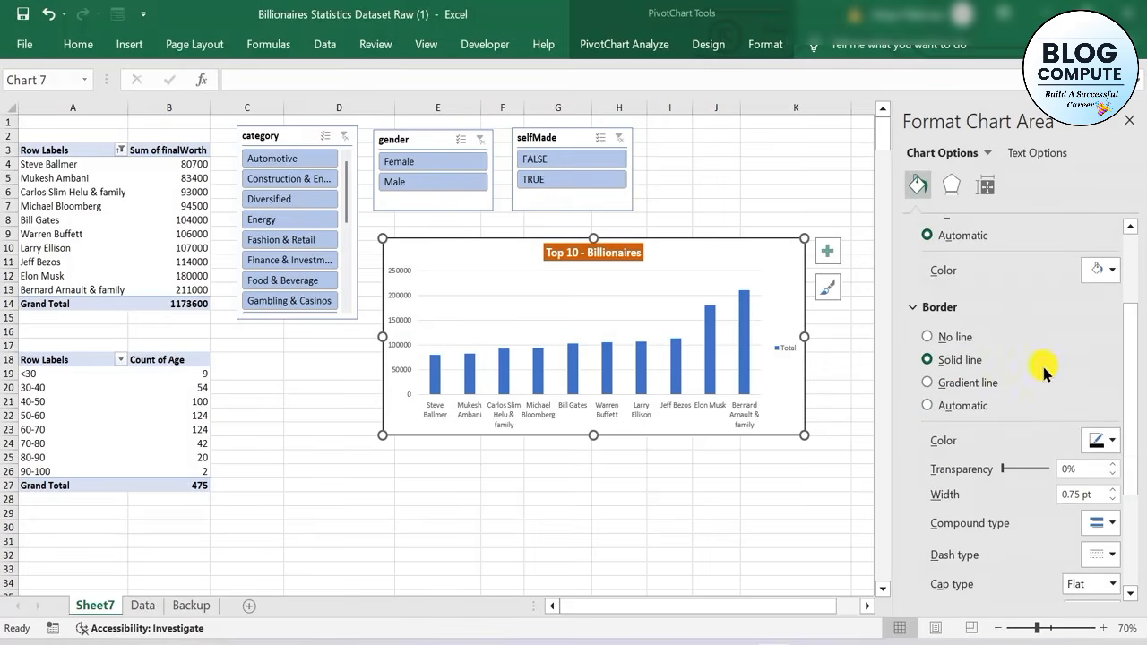
click(1111, 439)
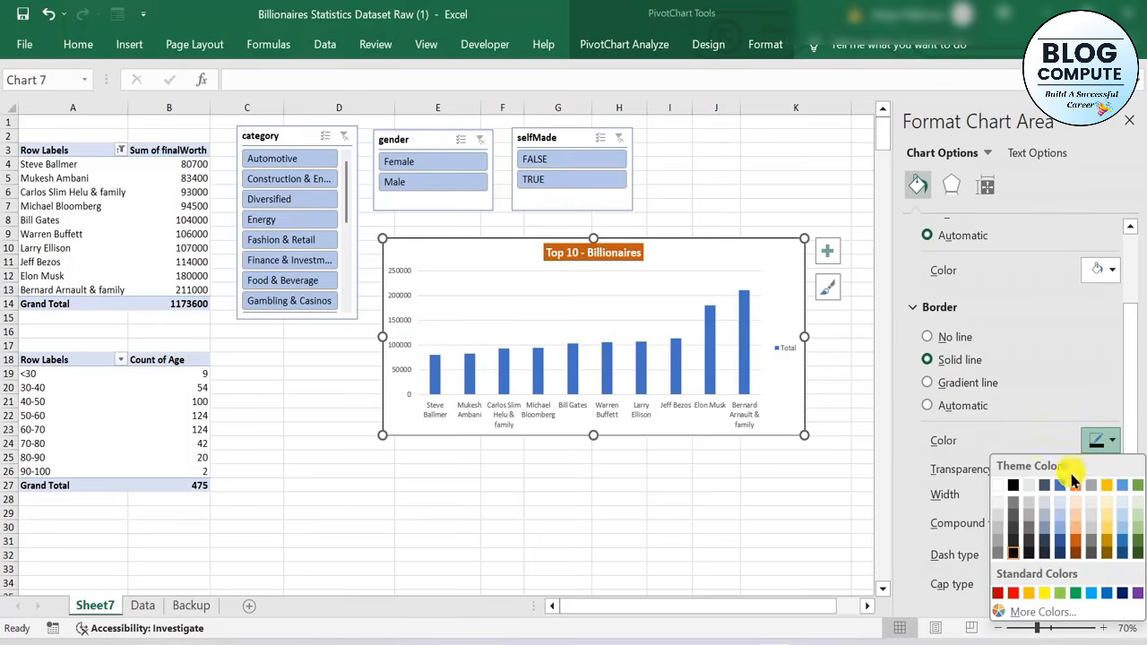
click(1031, 556)
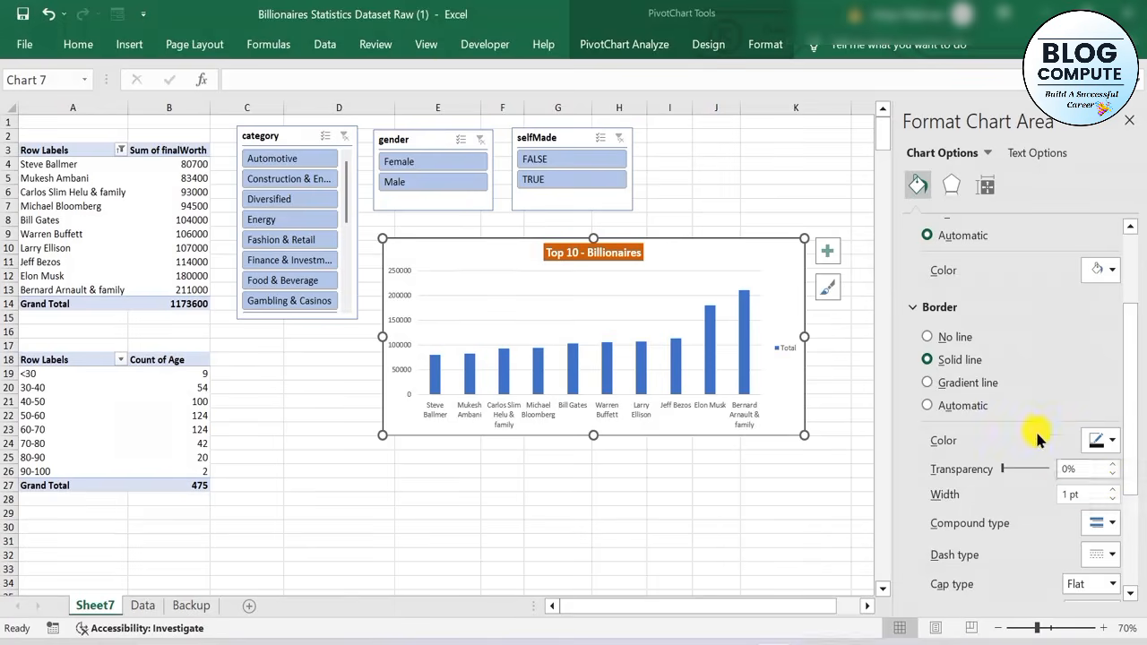
Set the cap type of the Top 10 chart's border to Round
scroll(1031, 440, down, 4)
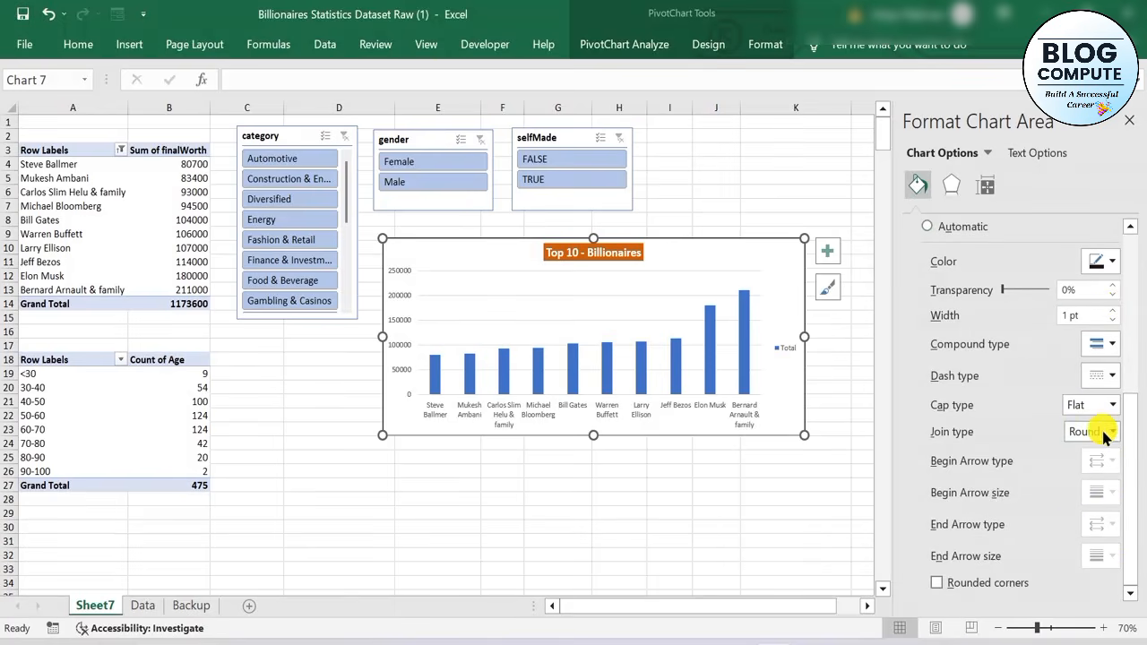
click(1111, 431)
click(1103, 434)
click(1112, 404)
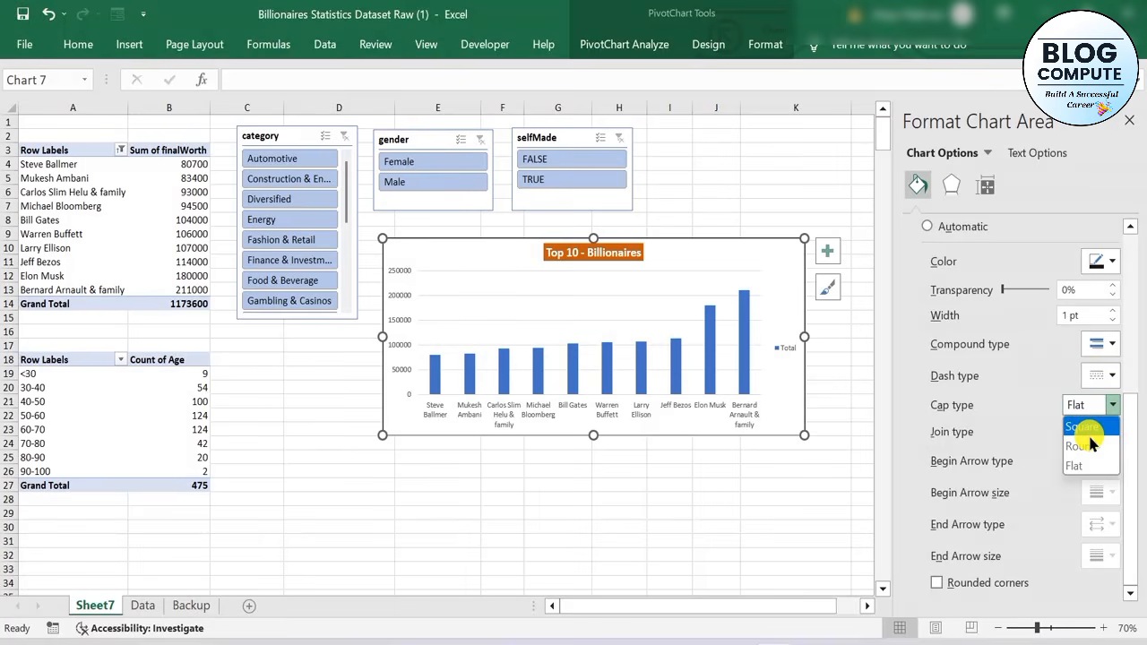
click(1088, 444)
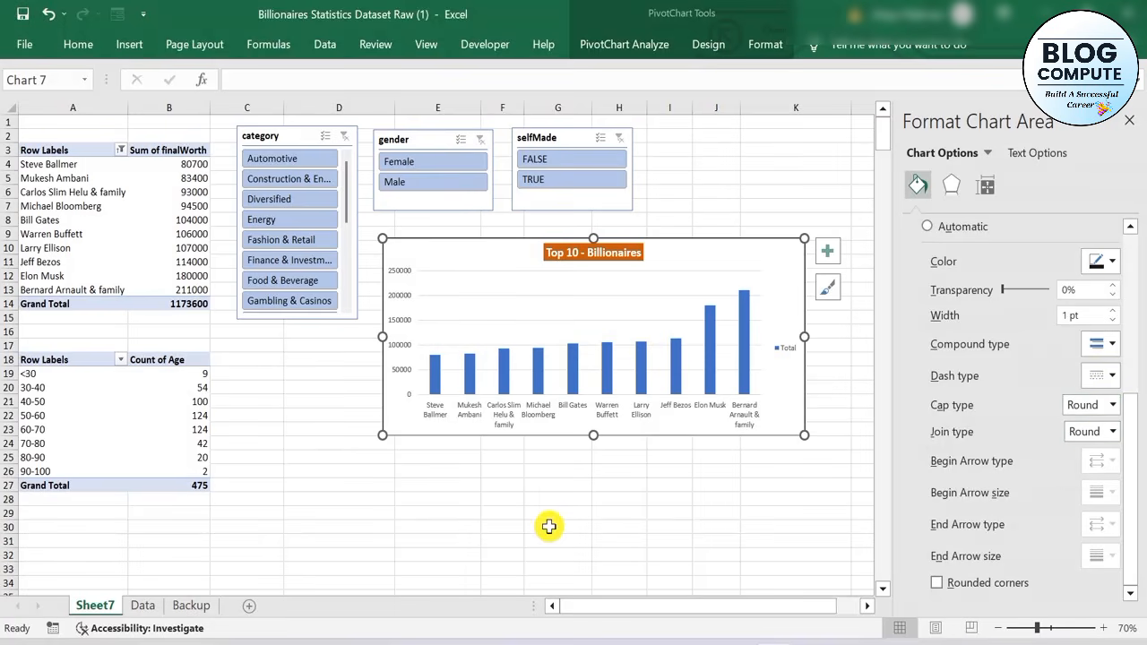
Apply the bottom-offset outer shadow preset to the Top 10 chart area and deselect the chart
click(951, 188)
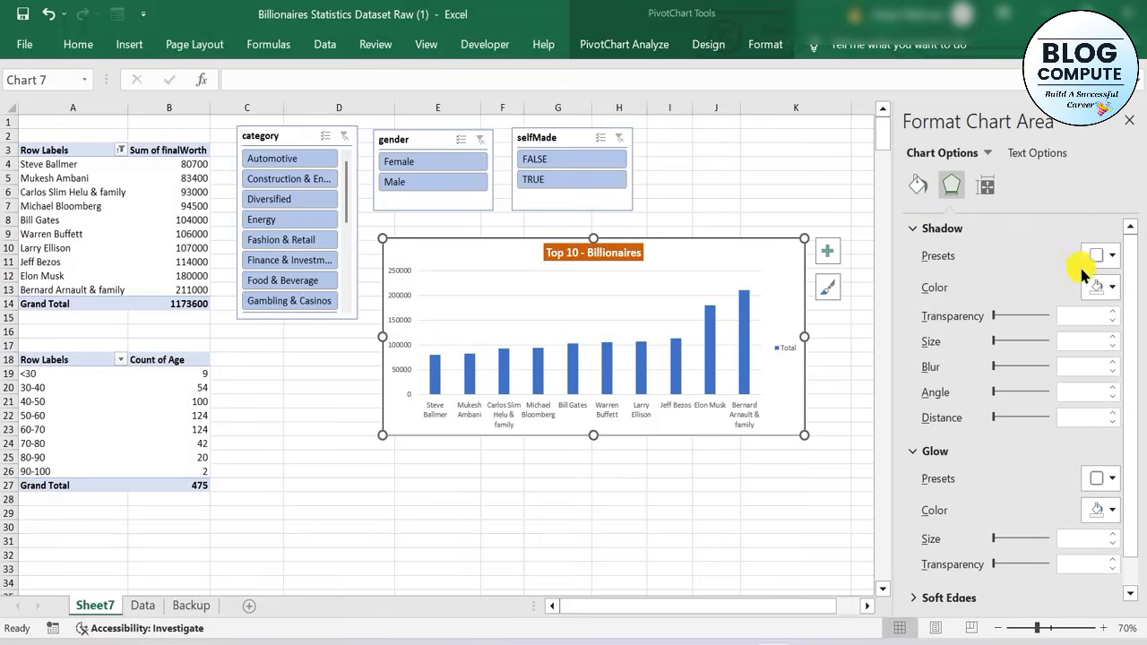
click(1109, 257)
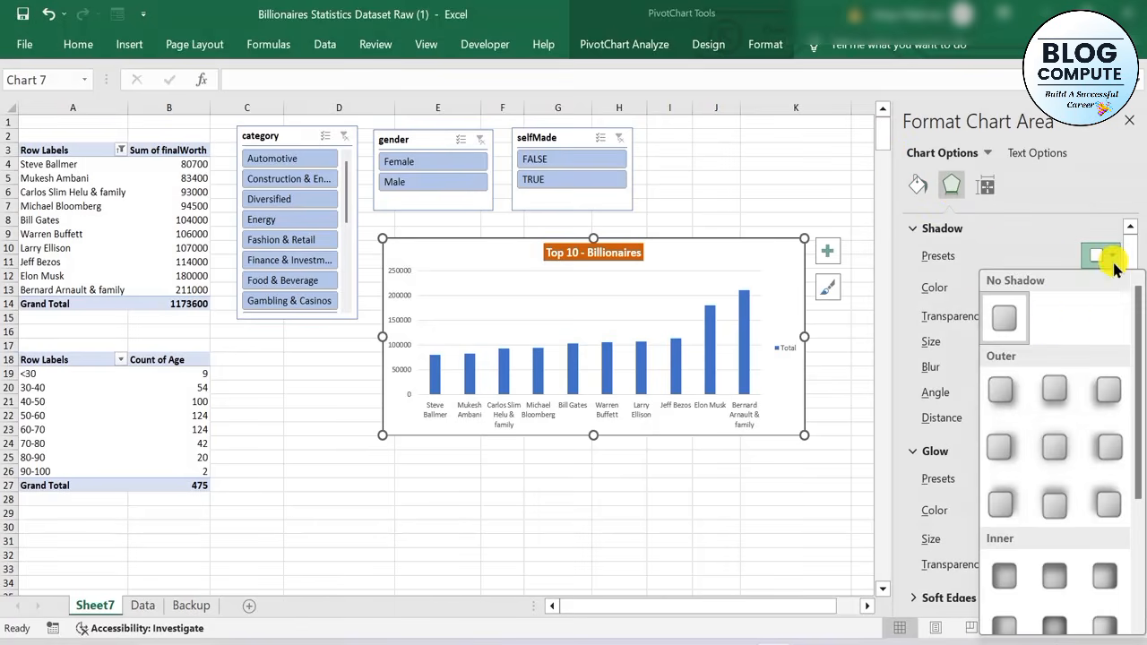
click(1046, 403)
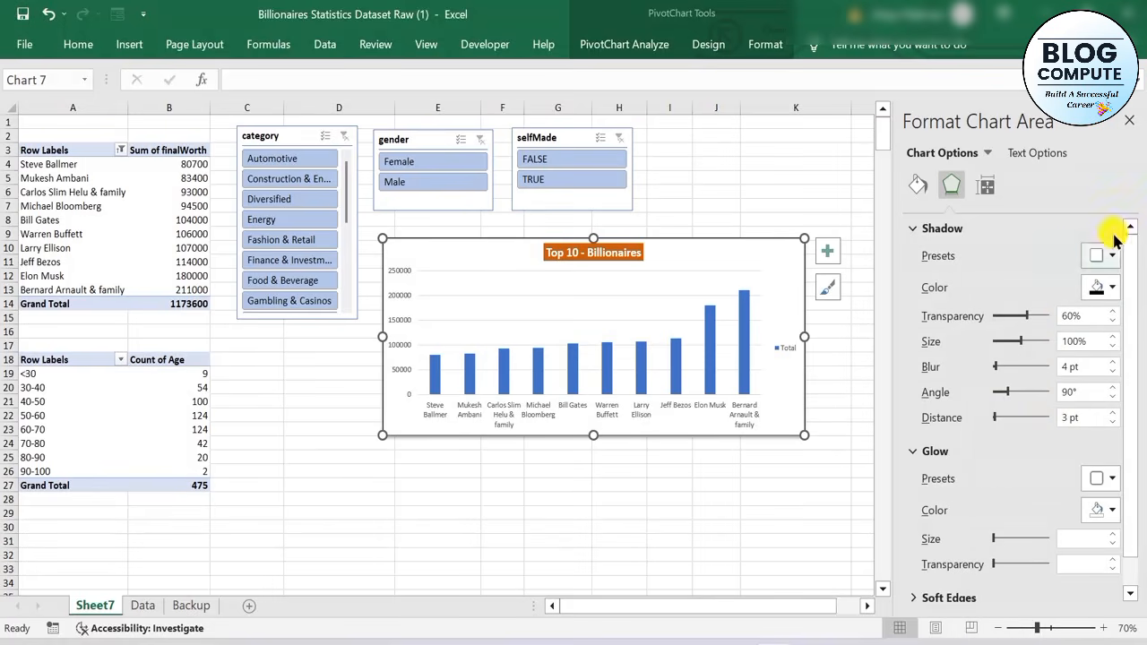
click(644, 537)
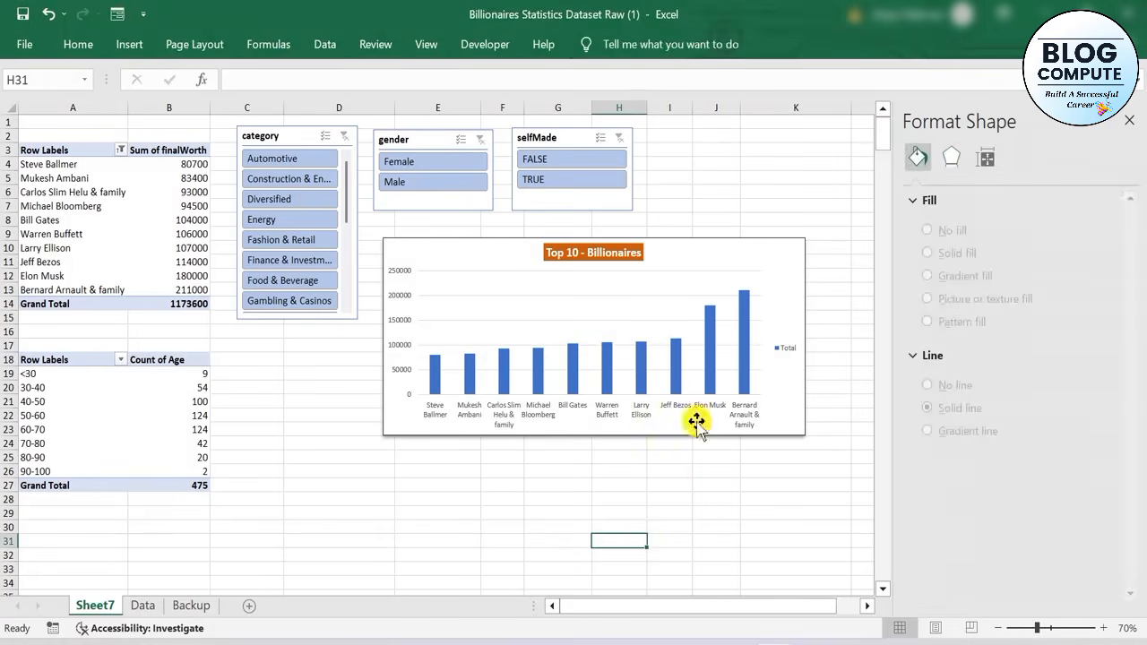
click(778, 261)
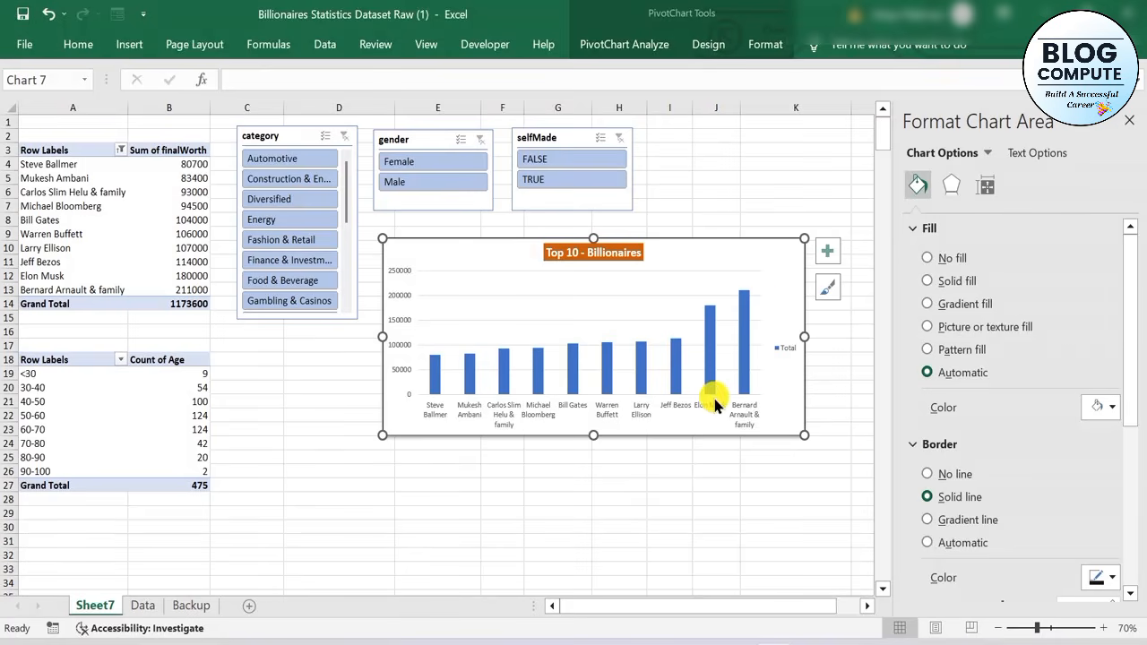
click(632, 512)
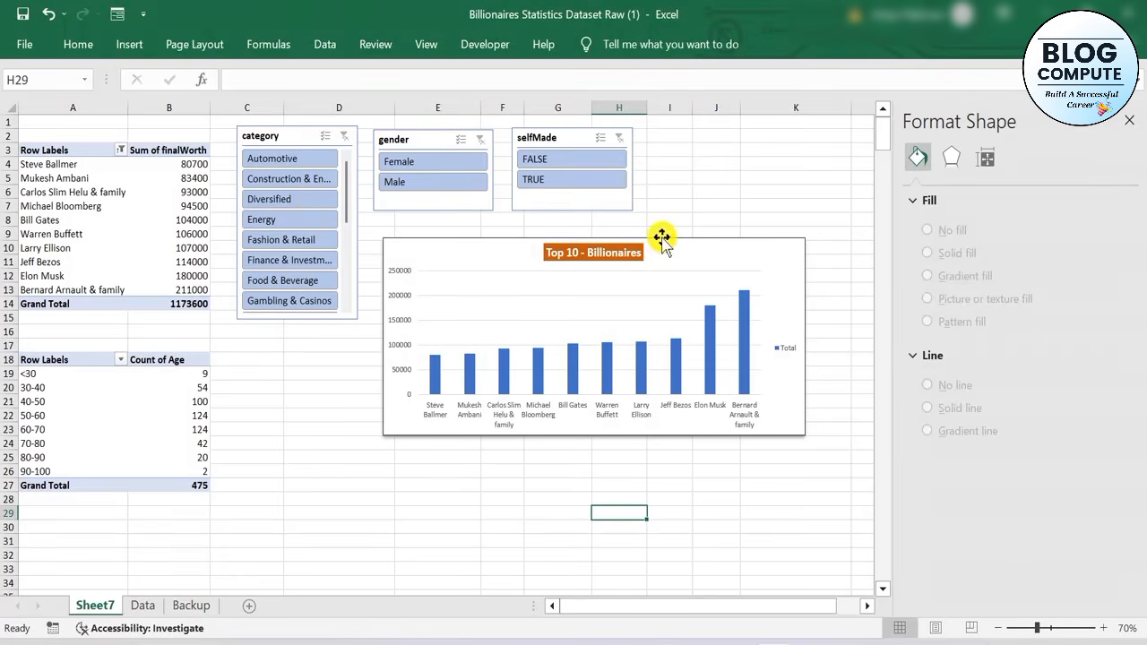
Insert a clustered column PivotChart from the grouped age PivotTable
click(52, 408)
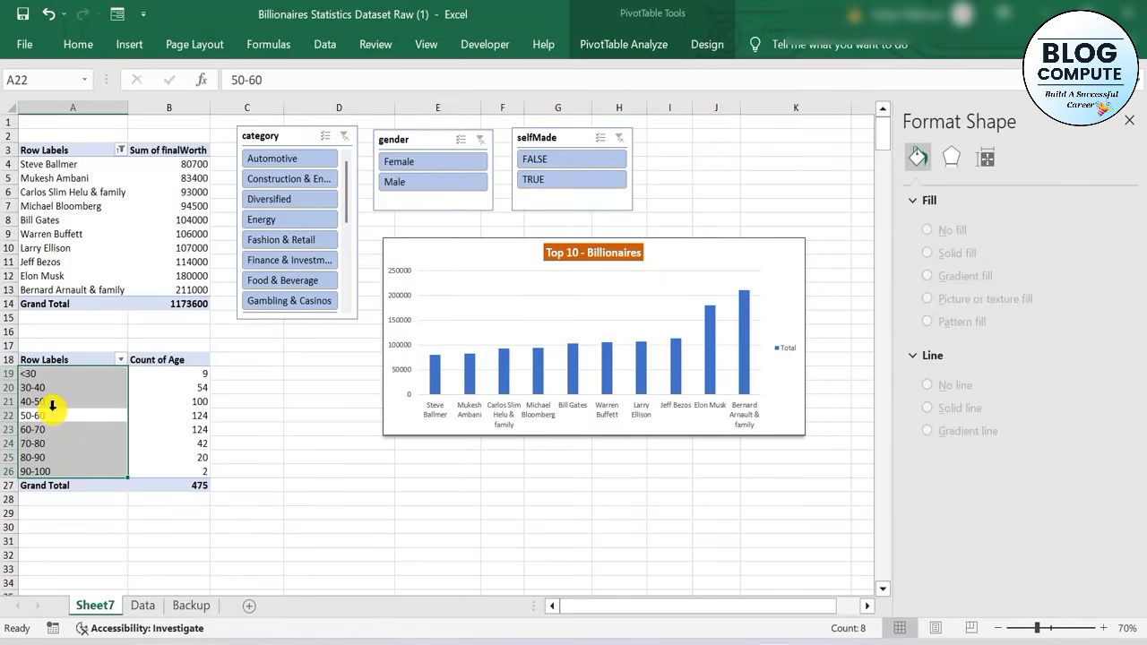
click(644, 45)
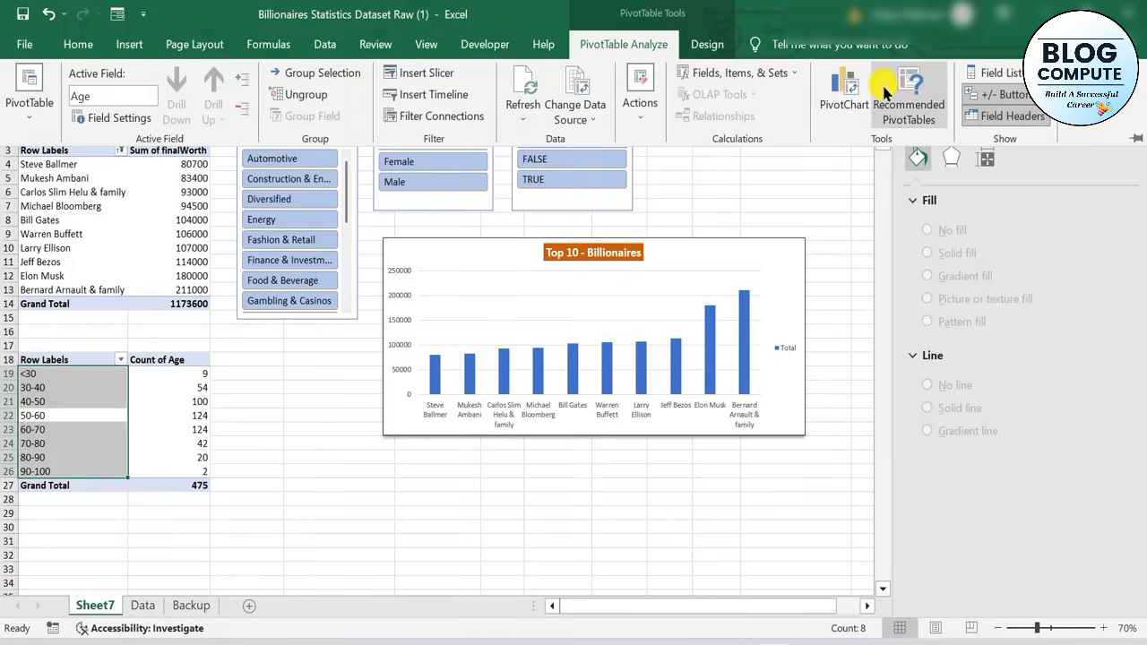
click(844, 90)
mouse_move(537, 285)
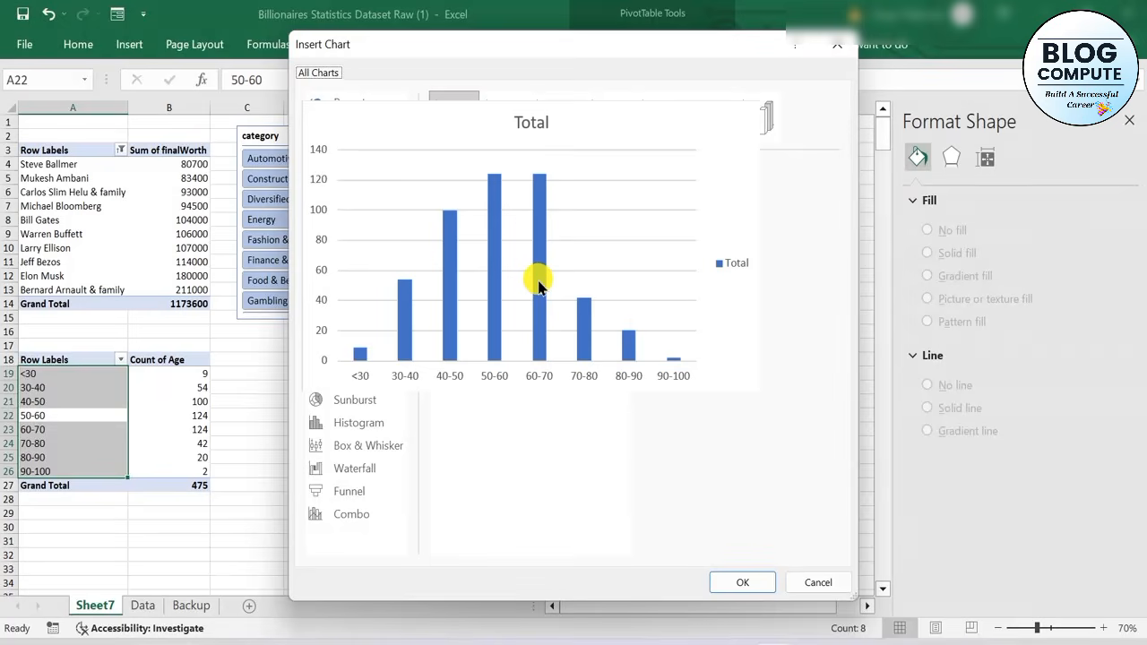
click(739, 582)
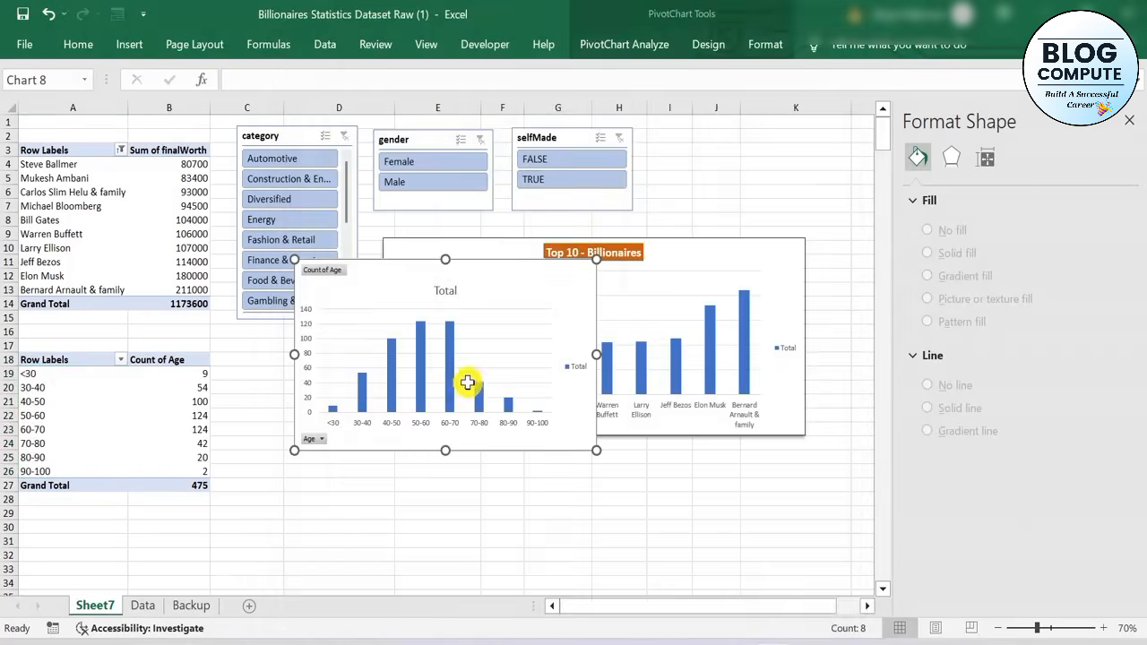
Move the age PivotChart beneath the Top 10 chart and hide all field buttons on it
click(522, 302)
drag(529, 277, 594, 451)
right_click(383, 440)
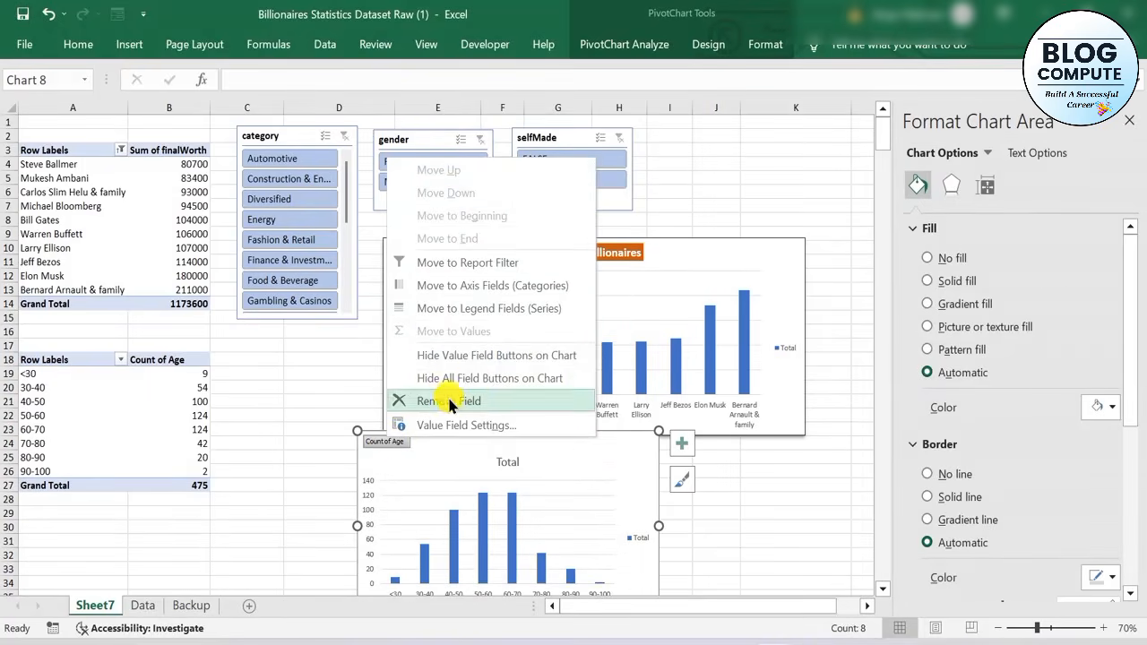
click(479, 380)
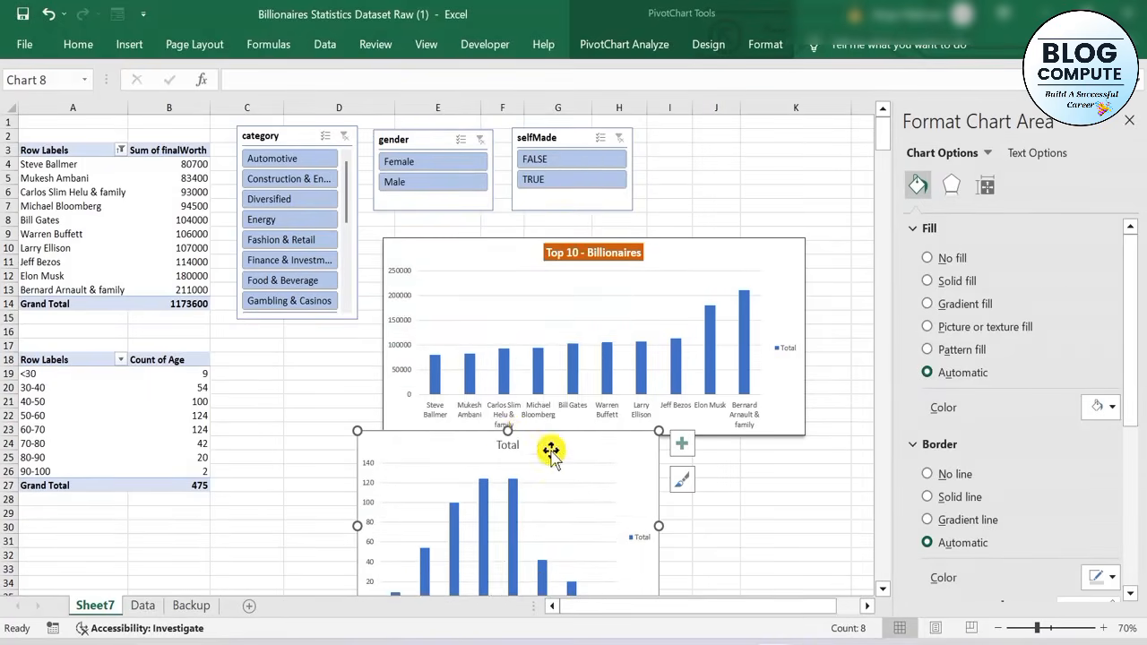
Change the age PivotChart's title to "Age Group" and select the whole title text
click(500, 446)
click(500, 446)
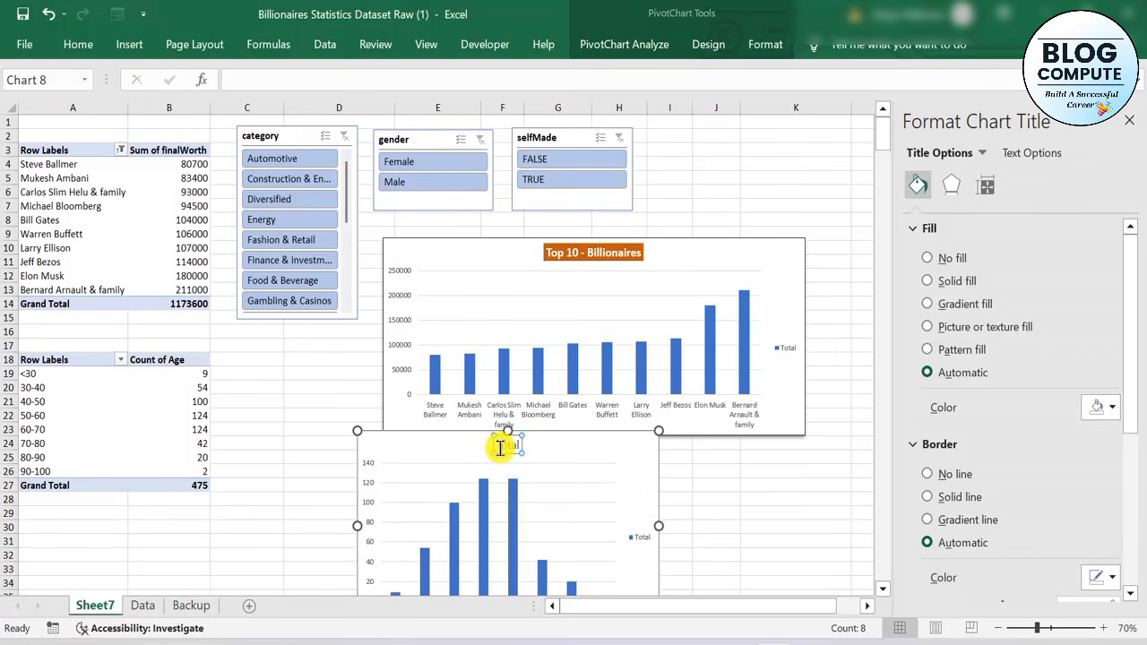
text(A)
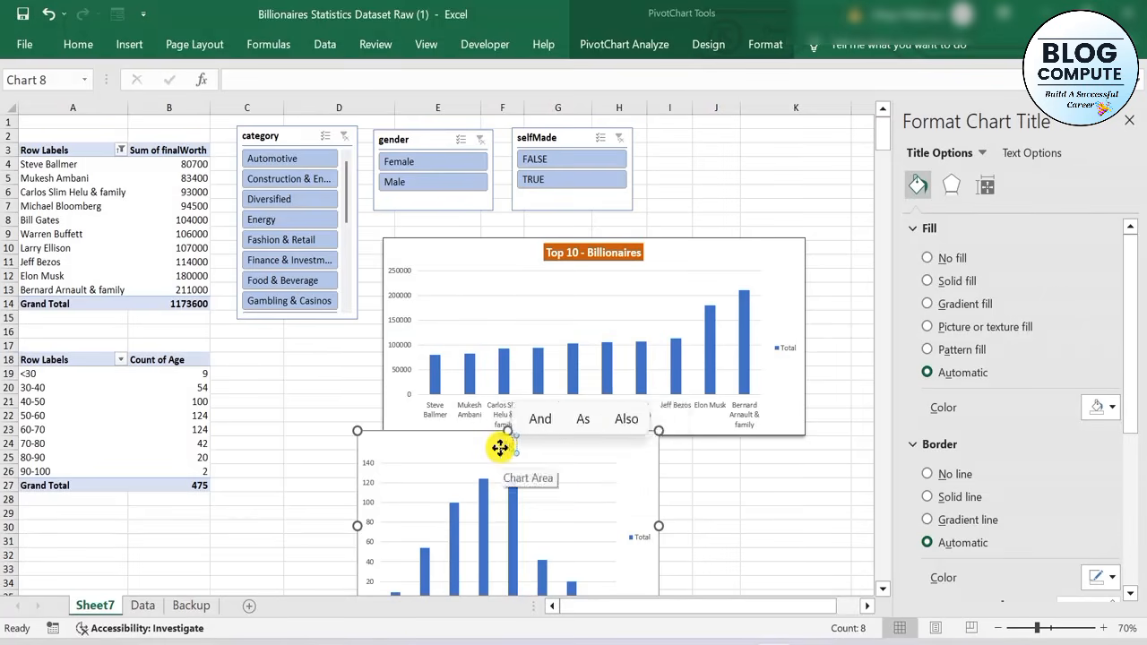
text(ge Group)
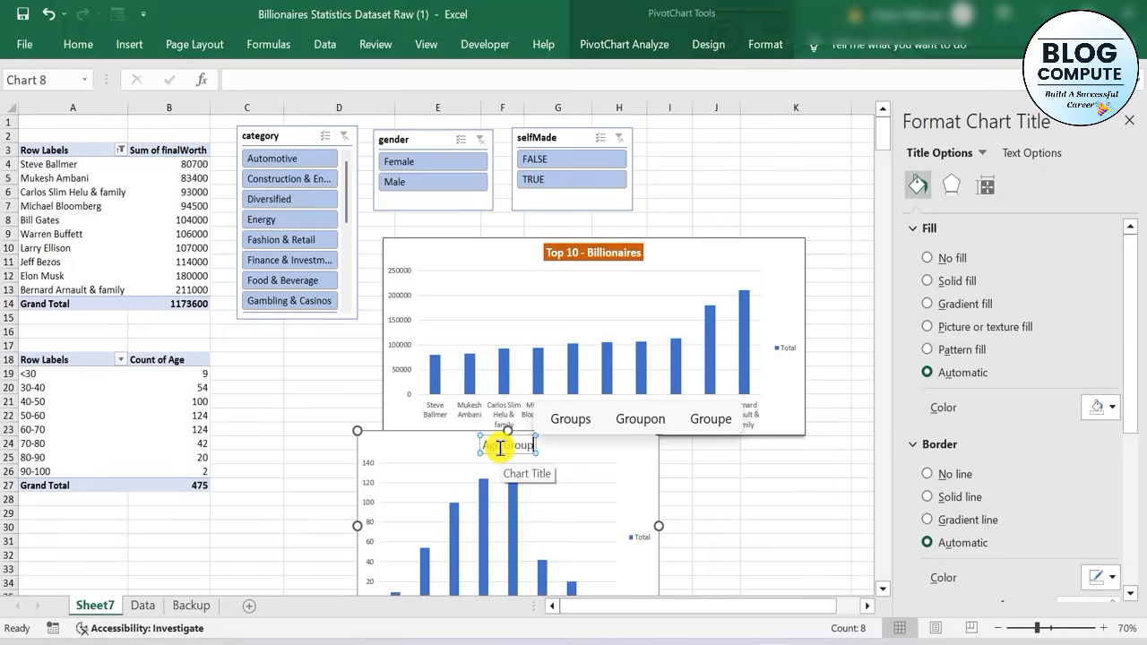
key(ctrl+a)
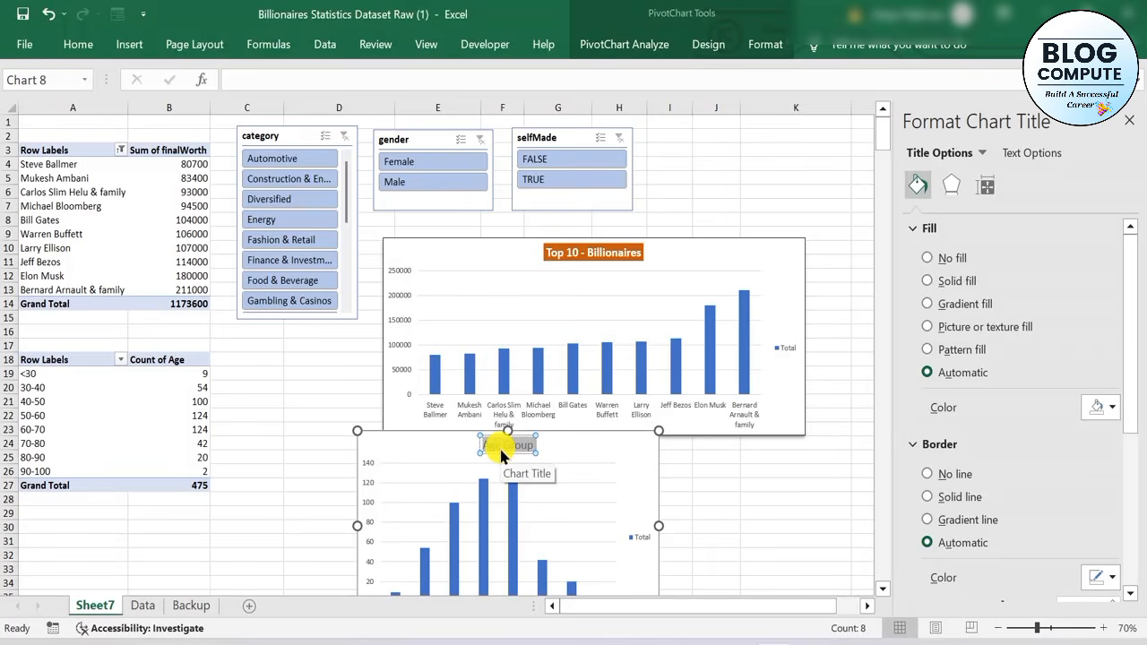
Format the Age Group chart title as bold white text on a solid orange fill and deselect the chart
click(87, 44)
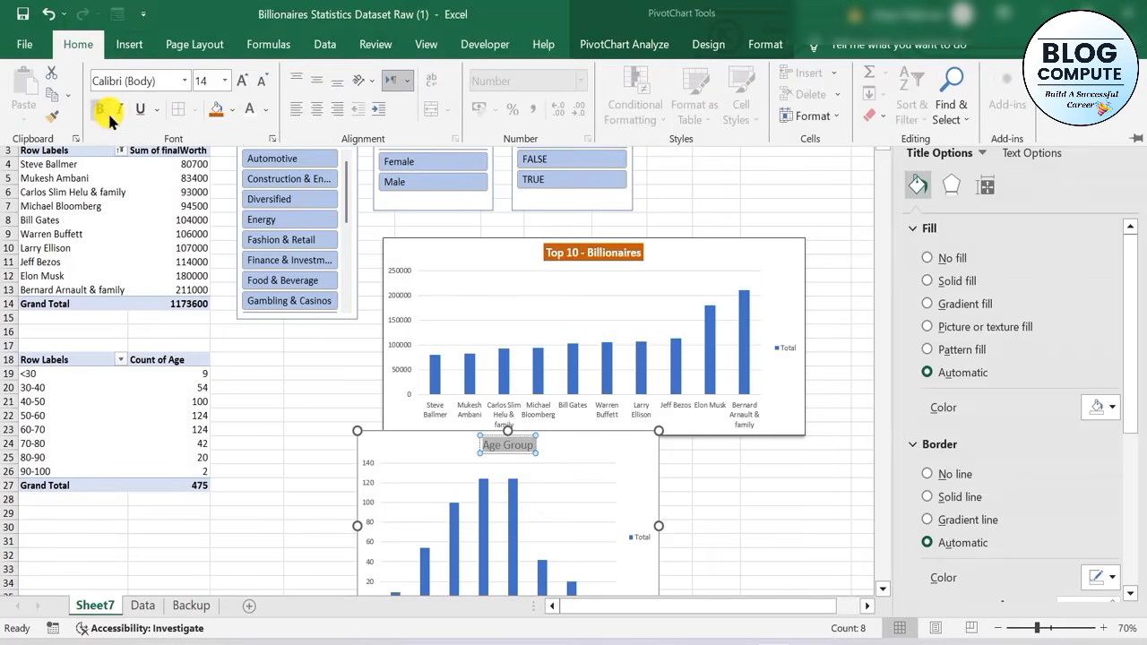
click(215, 113)
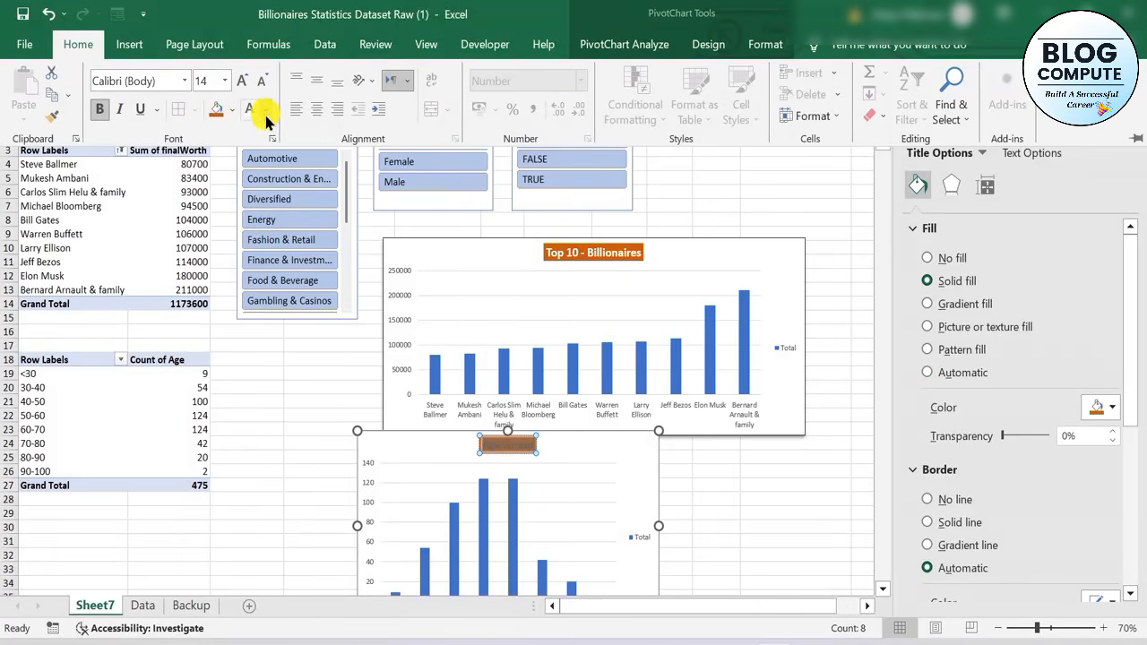
click(733, 502)
click(769, 507)
Move the Age Group chart so that it sits clear of the Top 10 chart above it
click(594, 497)
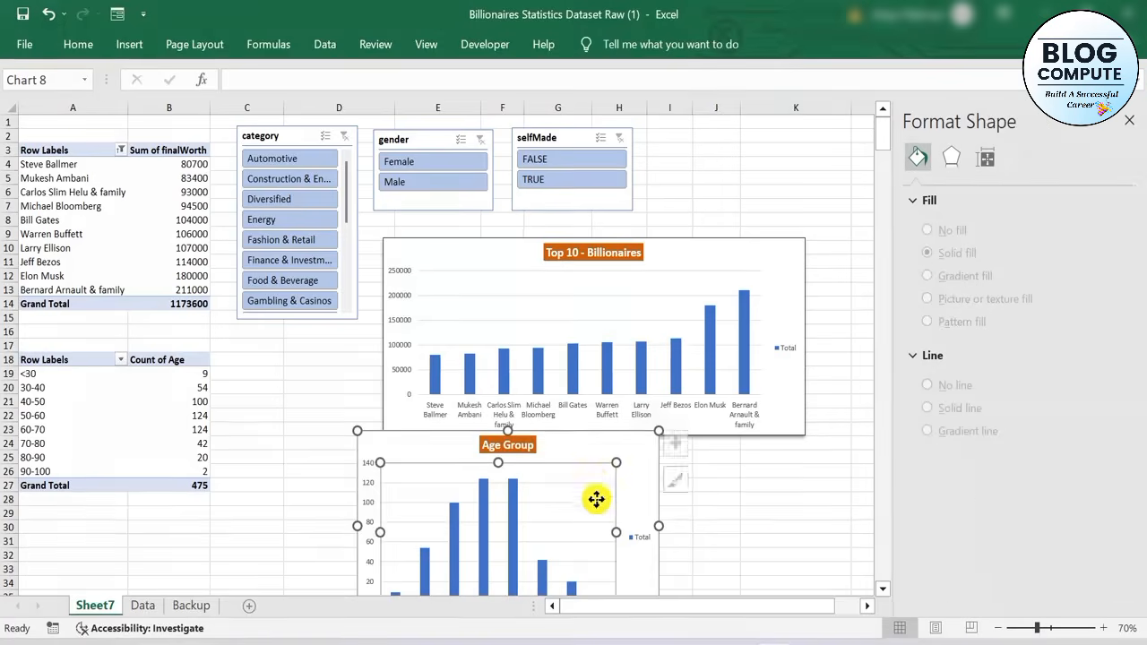
click(570, 502)
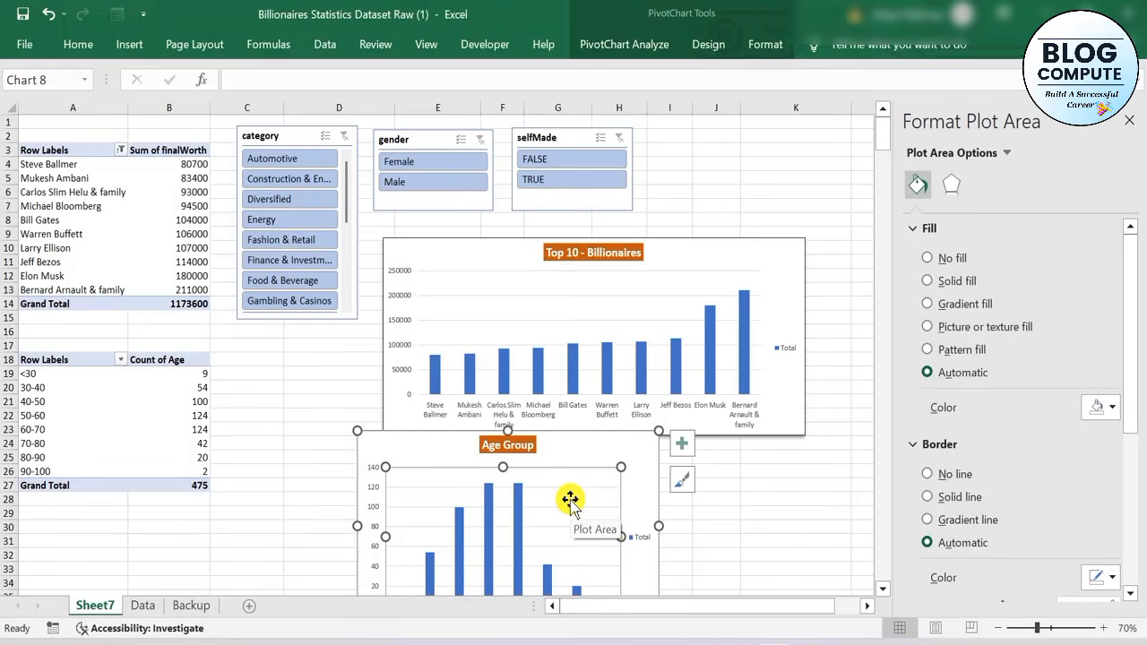
drag(633, 456, 669, 470)
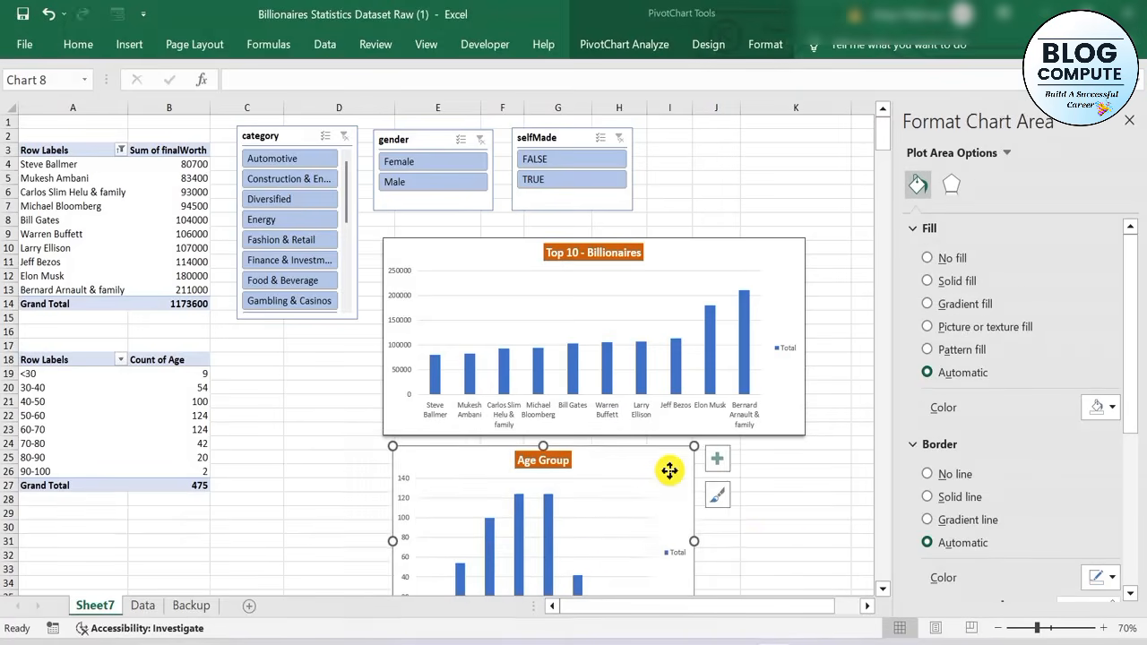
Give the Age Group chart area a solid black border 1 pt wide and deselect the chart
click(926, 498)
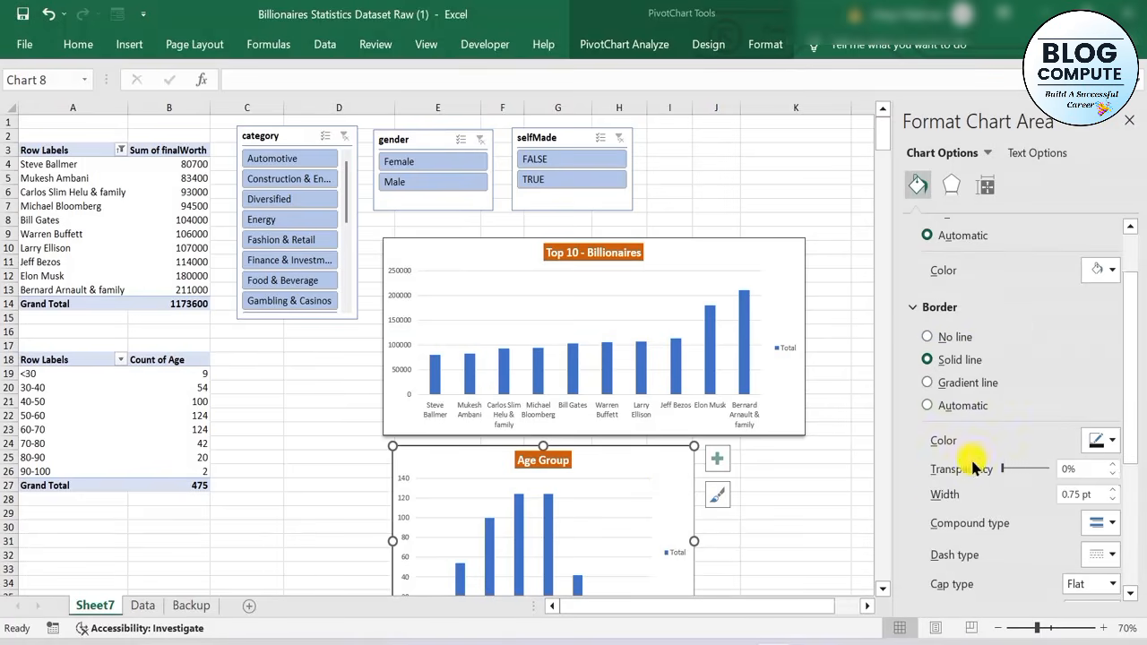
click(1111, 490)
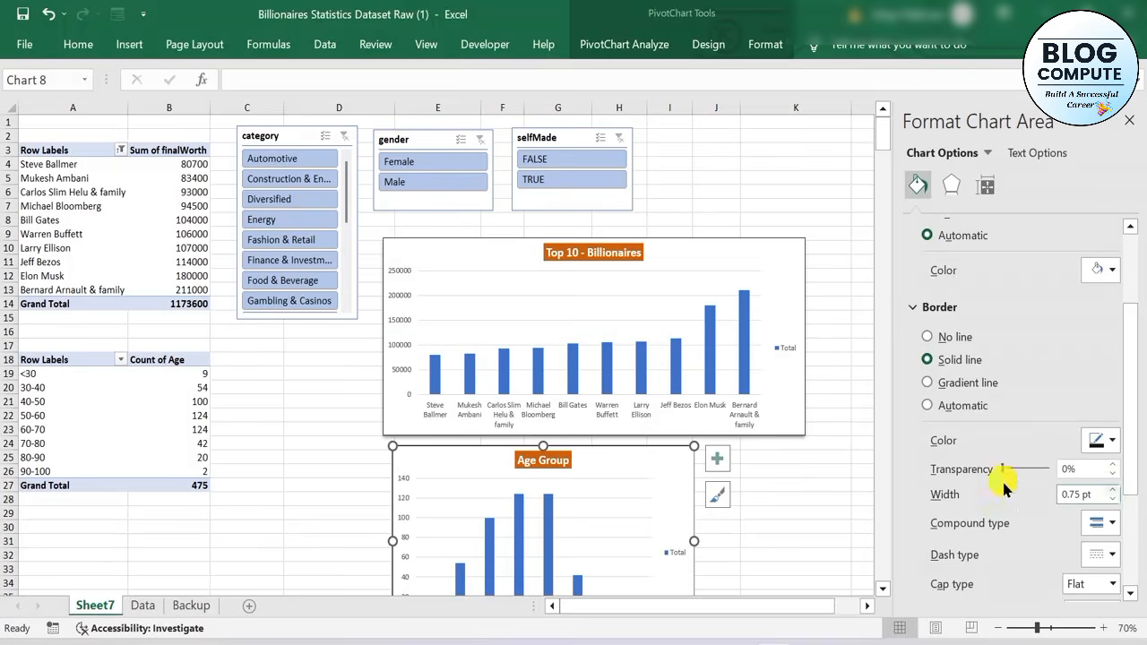
click(769, 495)
Filter both PivotTables and their charts to the Automotive category with selfMade FALSE
scroll(671, 437, down, 6)
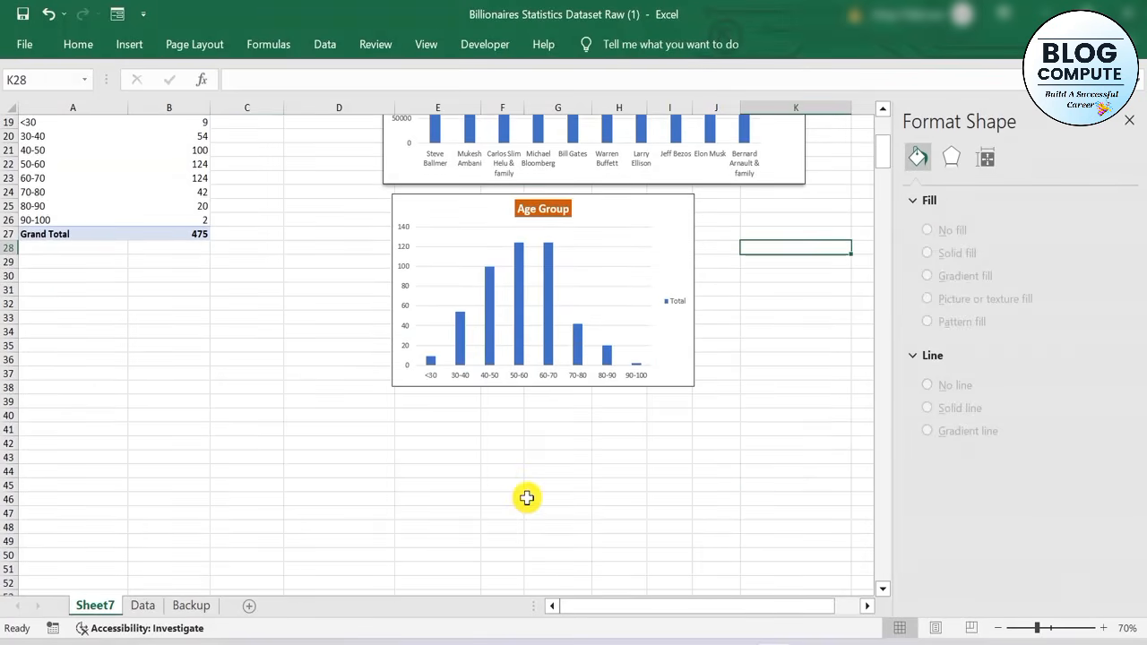
scroll(357, 458, up, 3)
scroll(356, 458, down, 1)
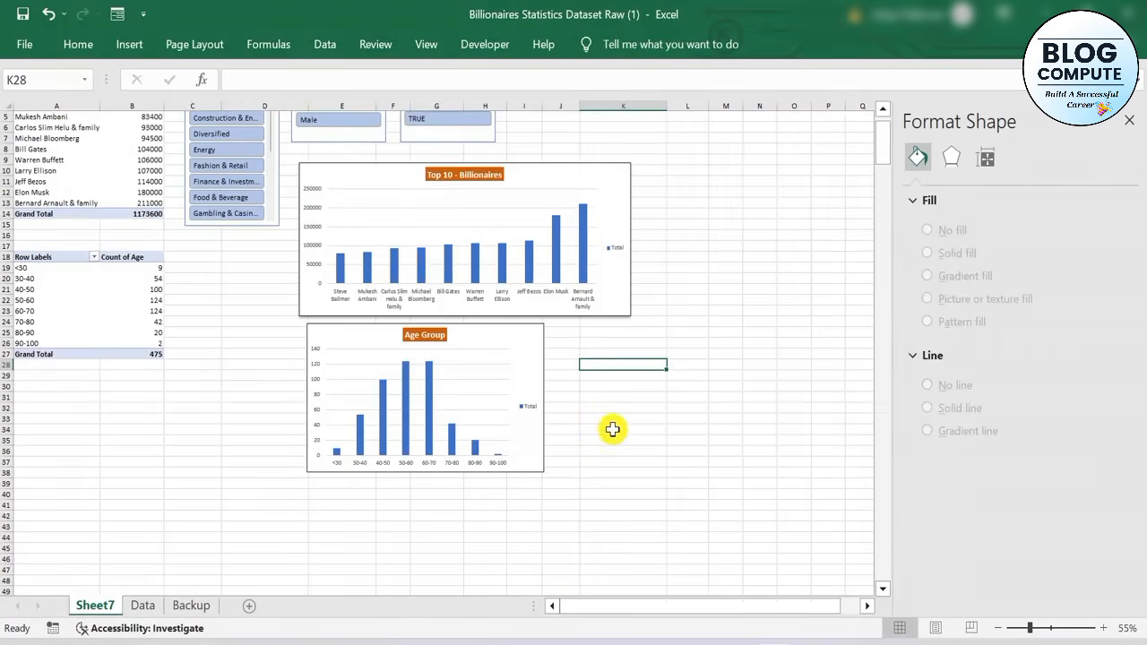
scroll(612, 427, up, 2)
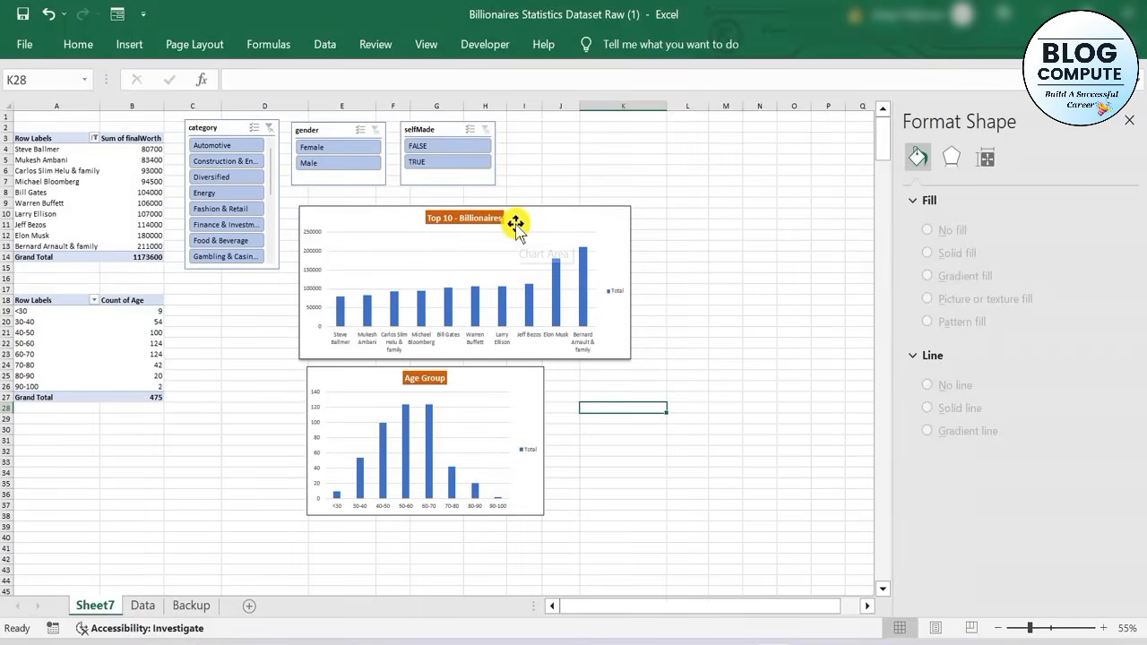
click(213, 147)
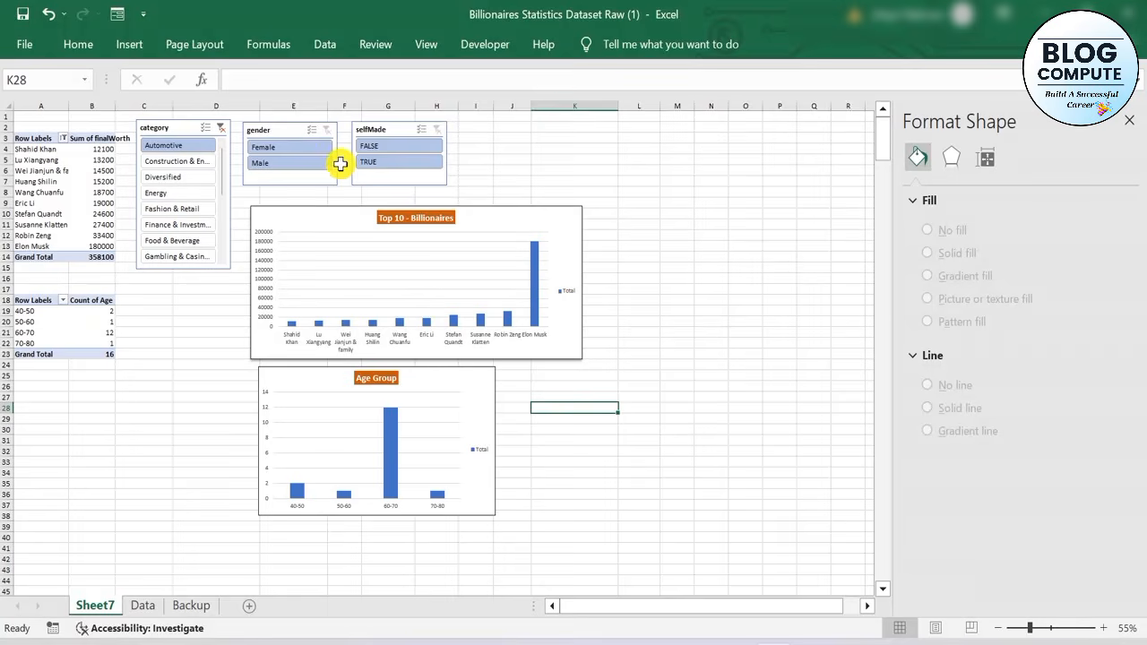
click(377, 148)
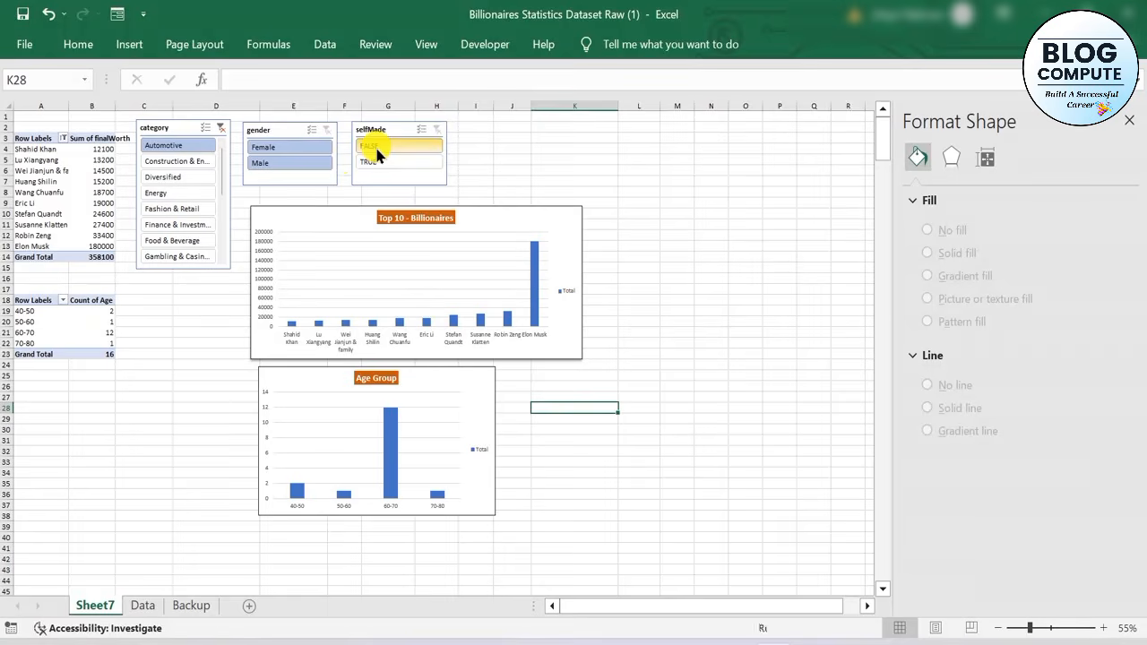
Switch the slicer filters to selfMade TRUE, gender Male and category Energy
click(375, 161)
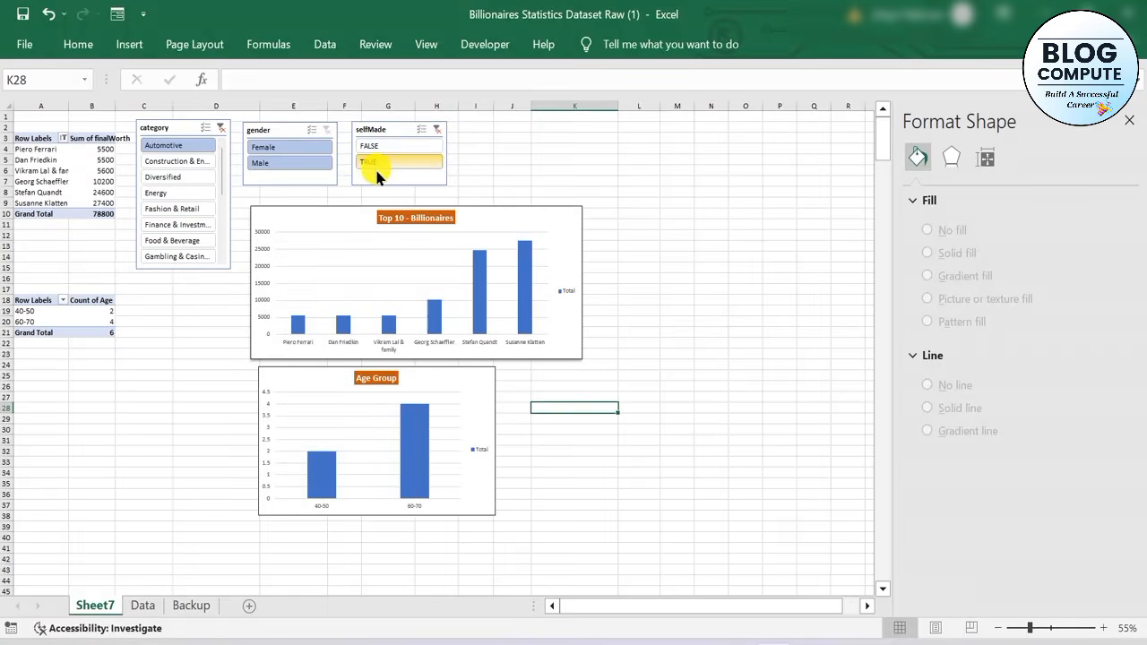
click(269, 151)
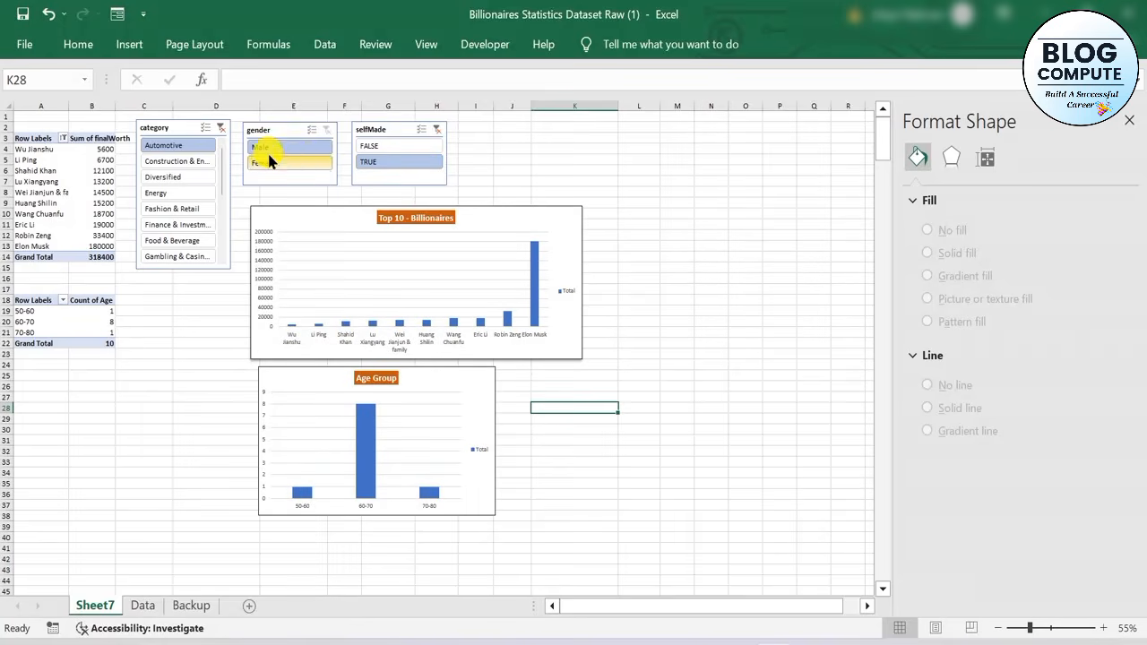
click(204, 179)
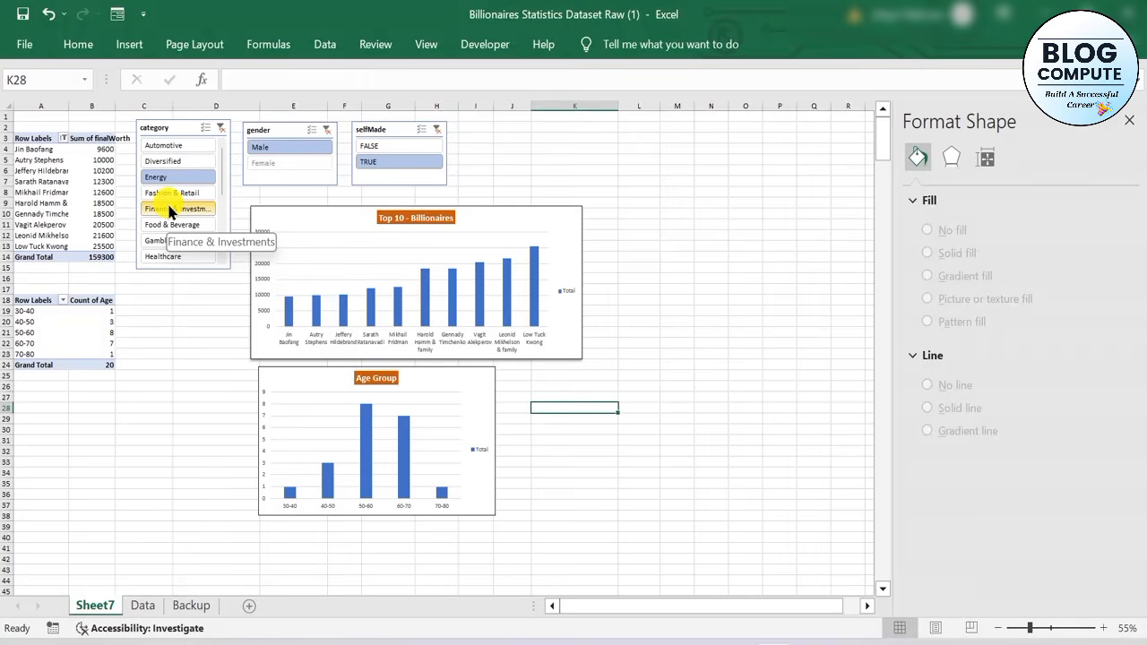
Try several category filters, including Logistics and Fashion & Retail, and finish with category Diversified and gender Female
drag(1029, 627, 1037, 627)
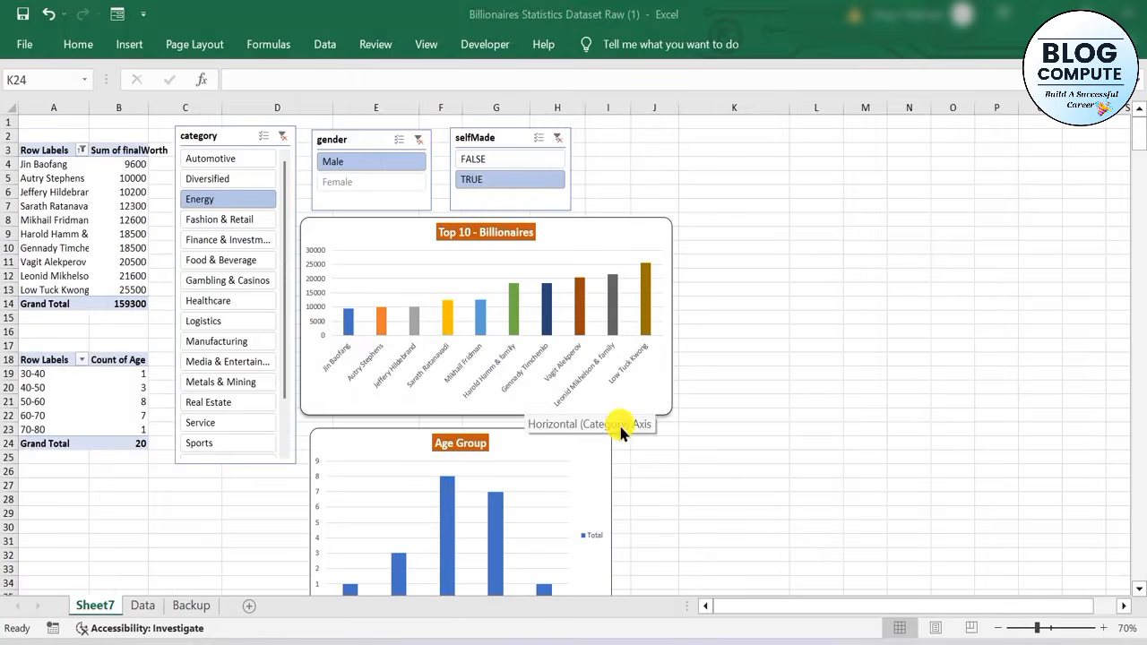
scroll(621, 430, down, 3)
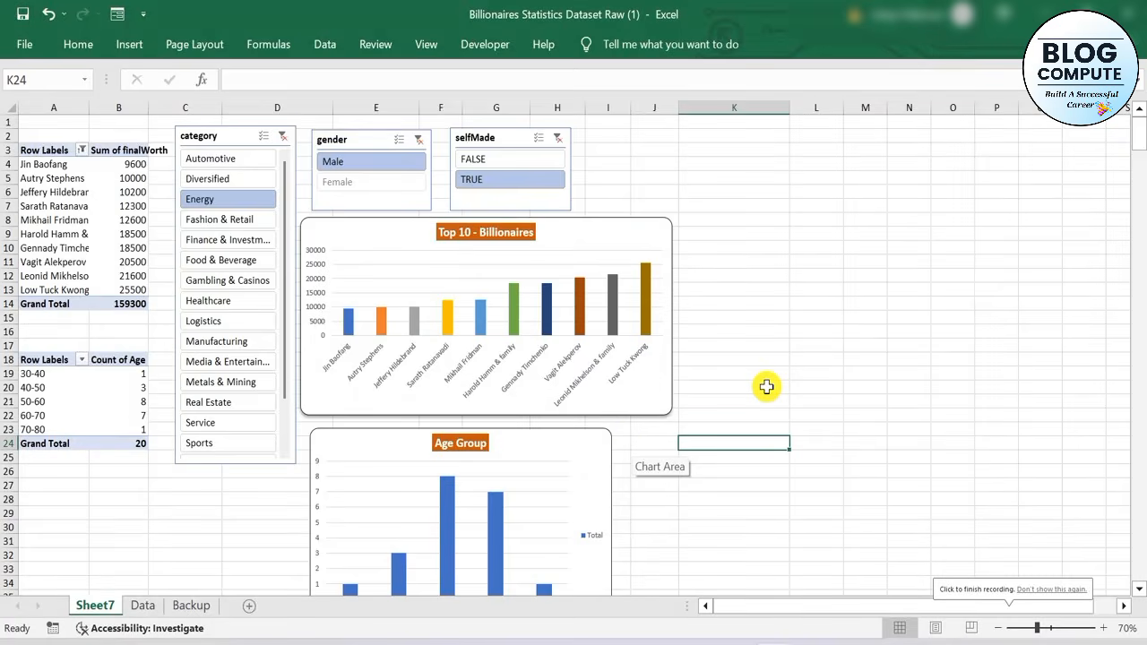
ctrl+scroll(766, 386, down, 1)
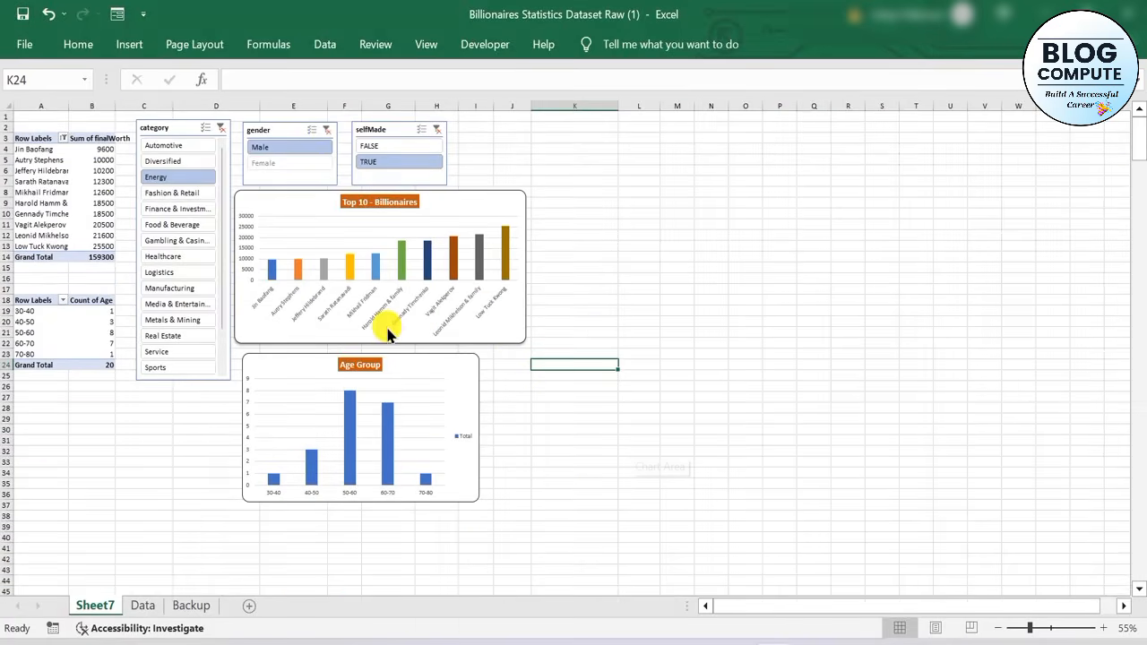
click(180, 195)
click(171, 272)
click(167, 208)
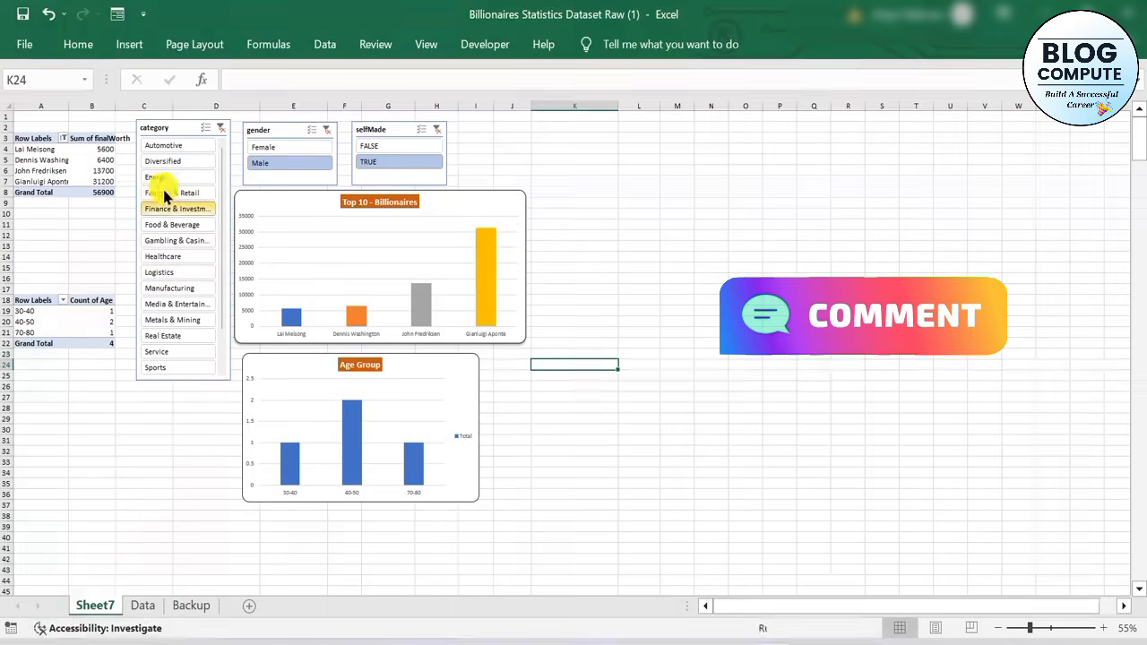
click(159, 176)
click(166, 272)
click(172, 321)
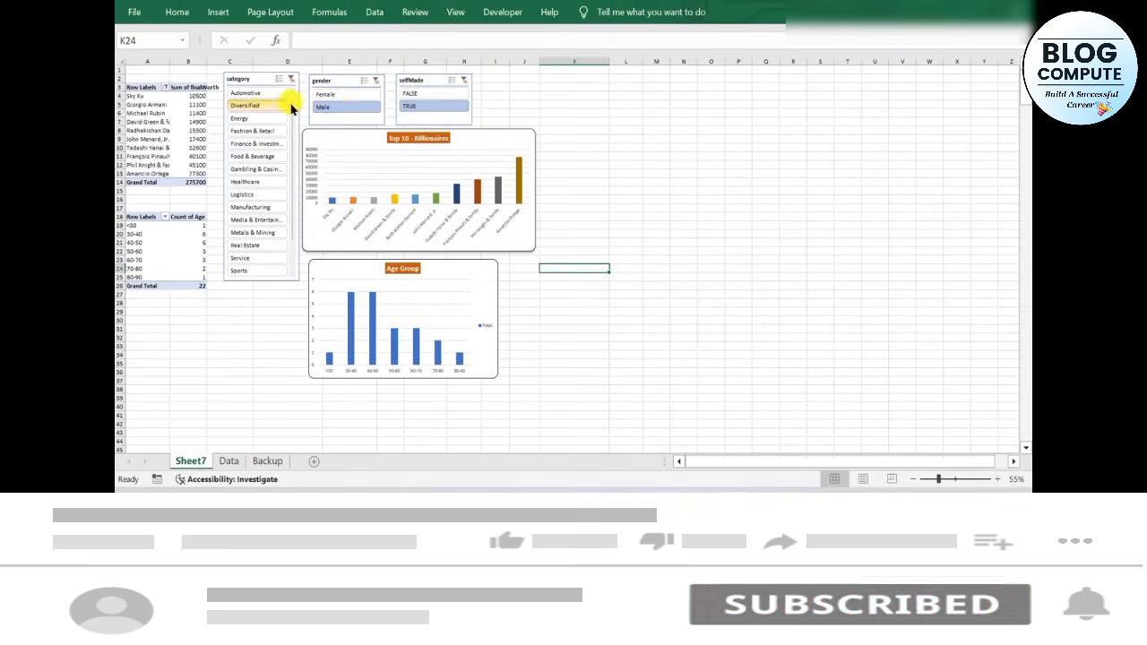
click(345, 94)
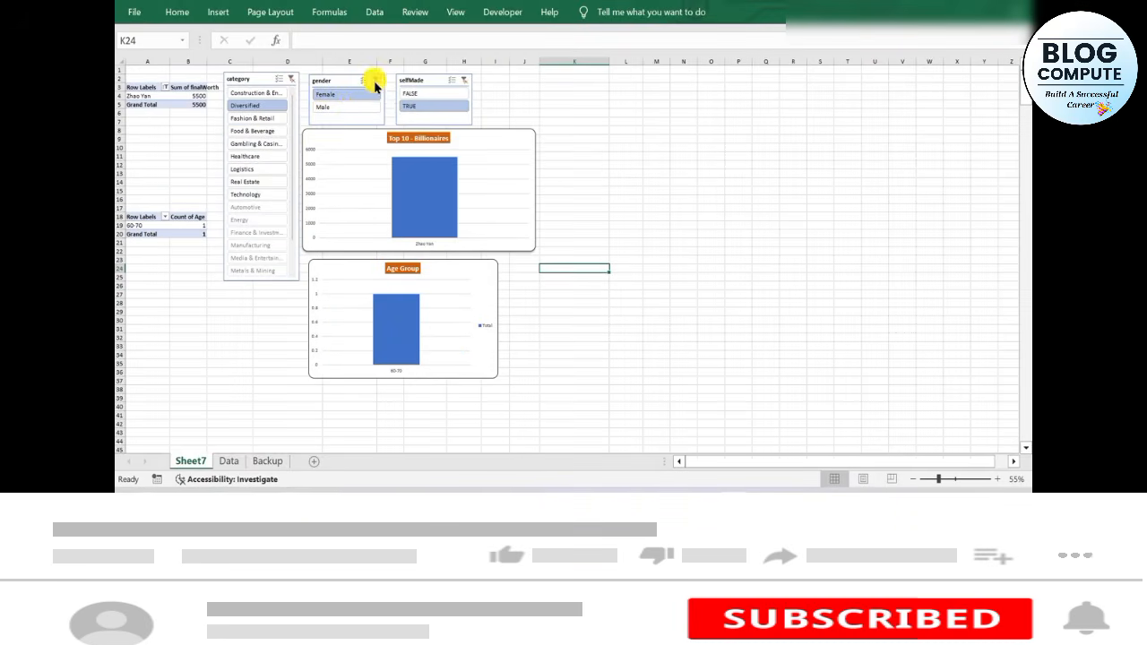